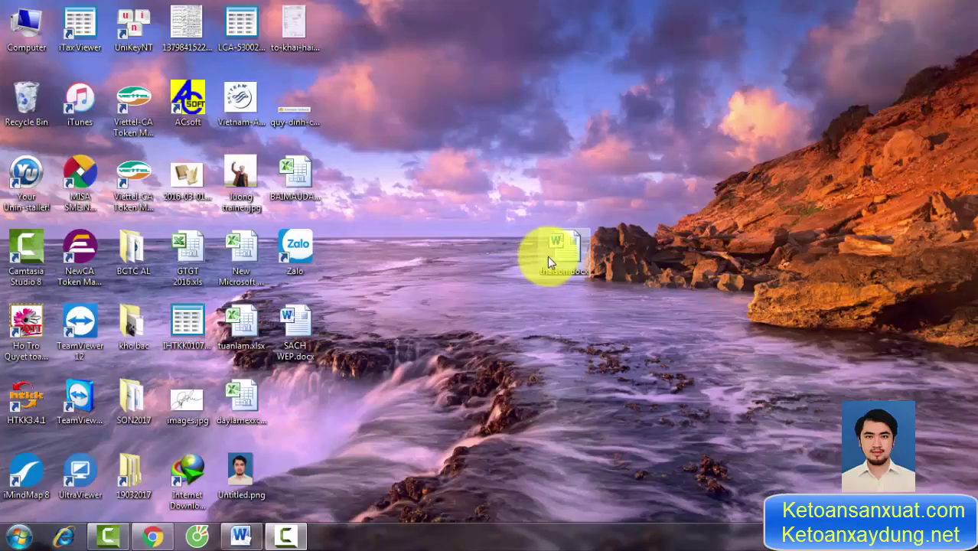
Open thaison.docx, maximize its window and place the cursor at the top of the page.
{"action": "double_click", "coordinate": [554, 257]}
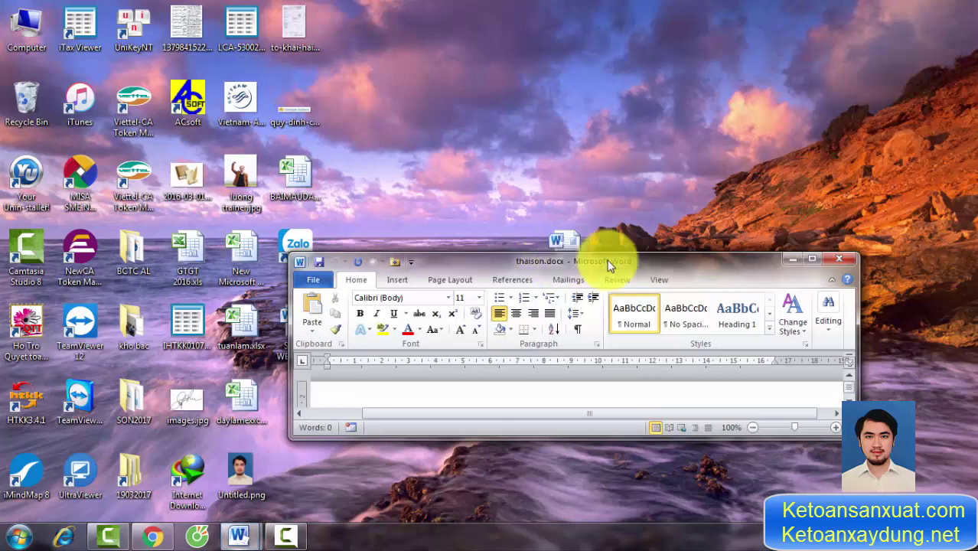
{"action": "left_click", "coordinate": [811, 260]}
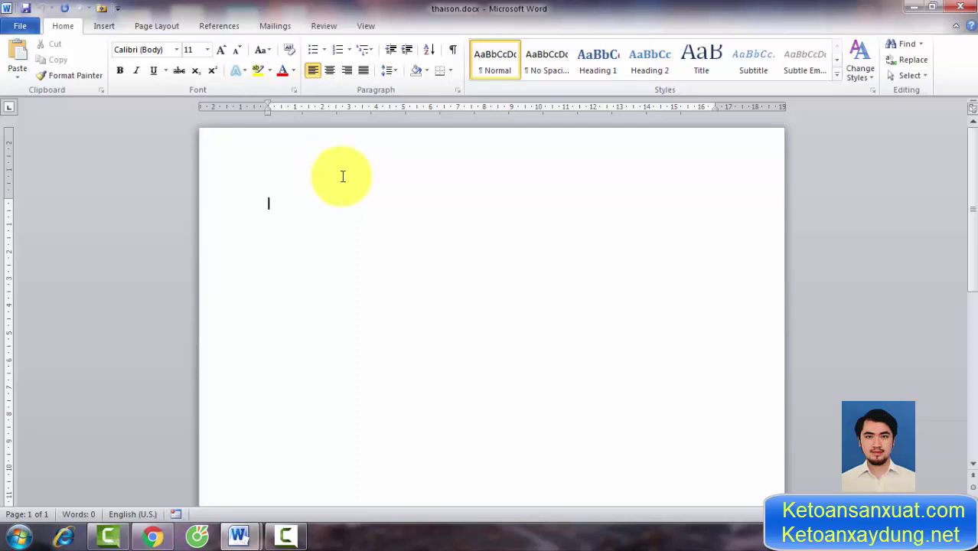
{"action": "left_click", "coordinate": [268, 203]}
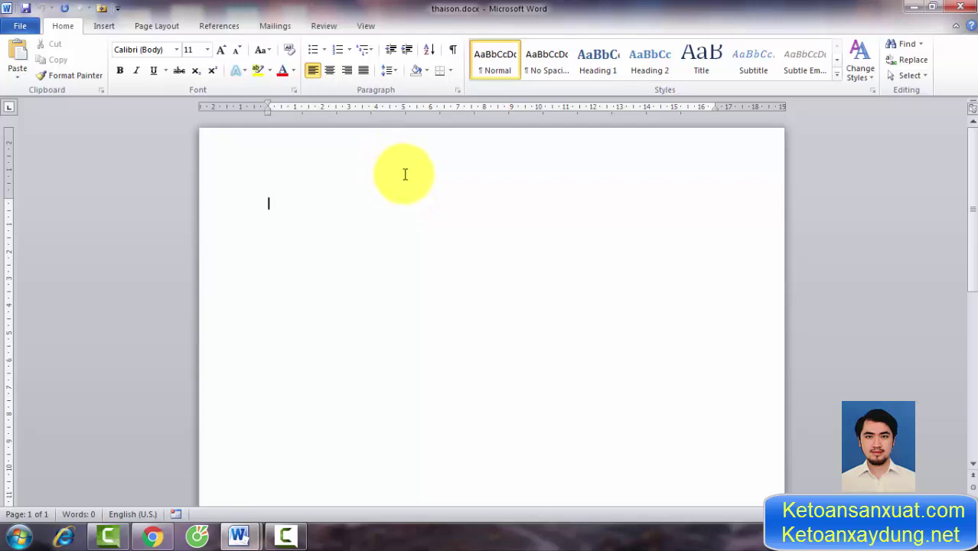
Open the Tabs dialog from the Paragraph settings, then close it without changes.
{"action": "left_click", "coordinate": [65, 27]}
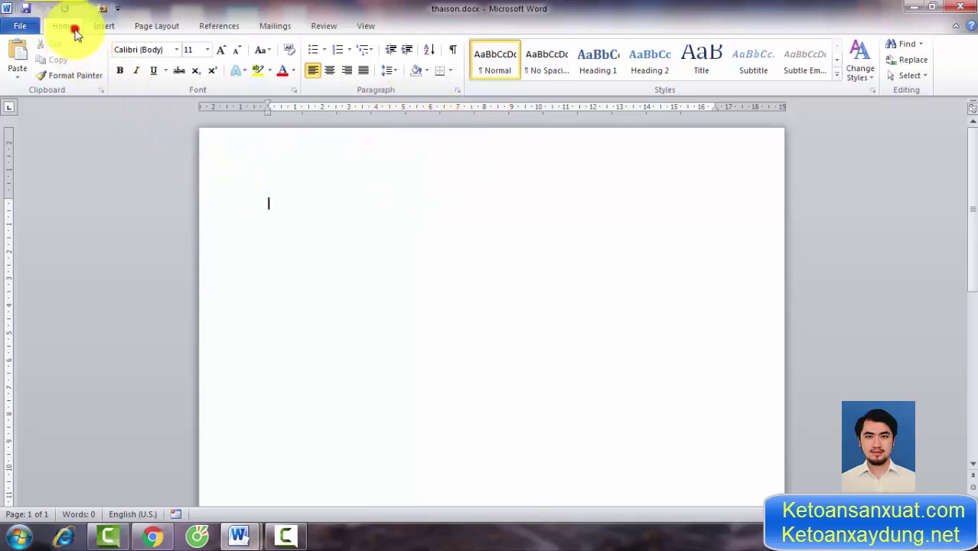
{"action": "left_click", "coordinate": [458, 90]}
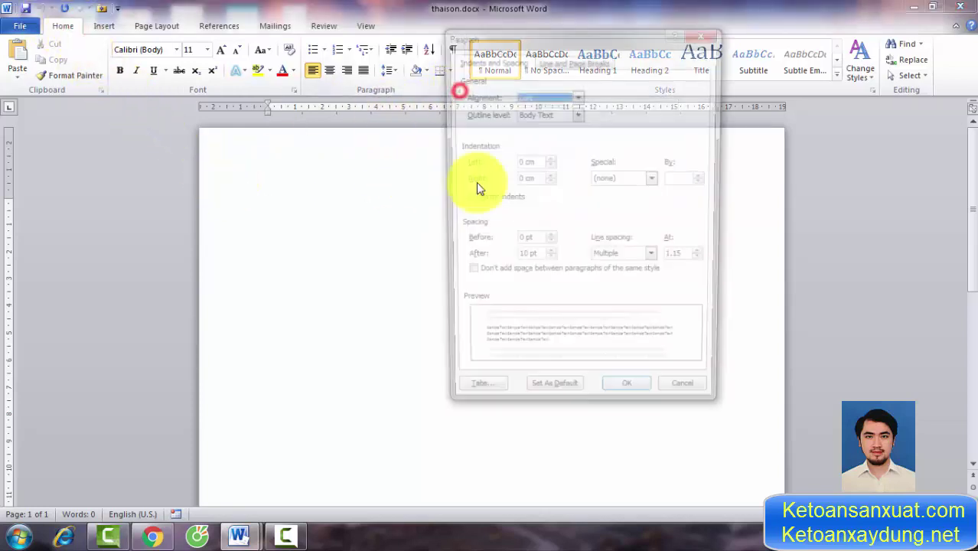
{"action": "left_click", "coordinate": [483, 403]}
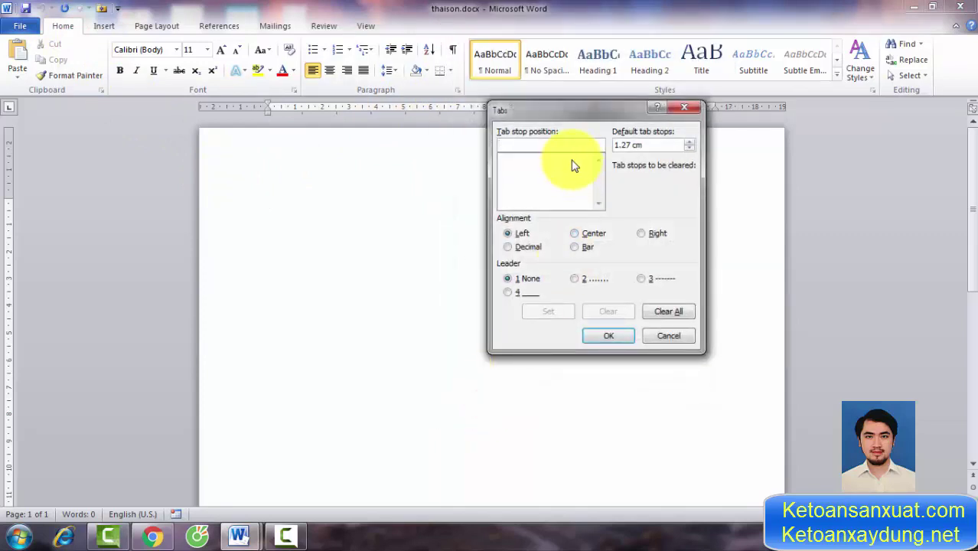
{"action": "left_click_drag", "start_coordinate": [563, 105], "coordinate": [585, 105]}
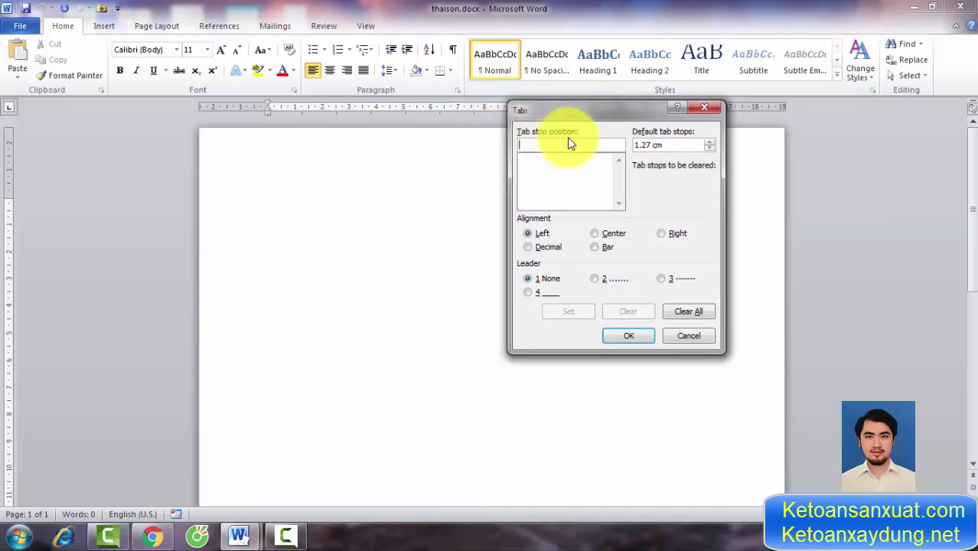
{"action": "left_click_drag", "start_coordinate": [573, 113], "coordinate": [552, 110]}
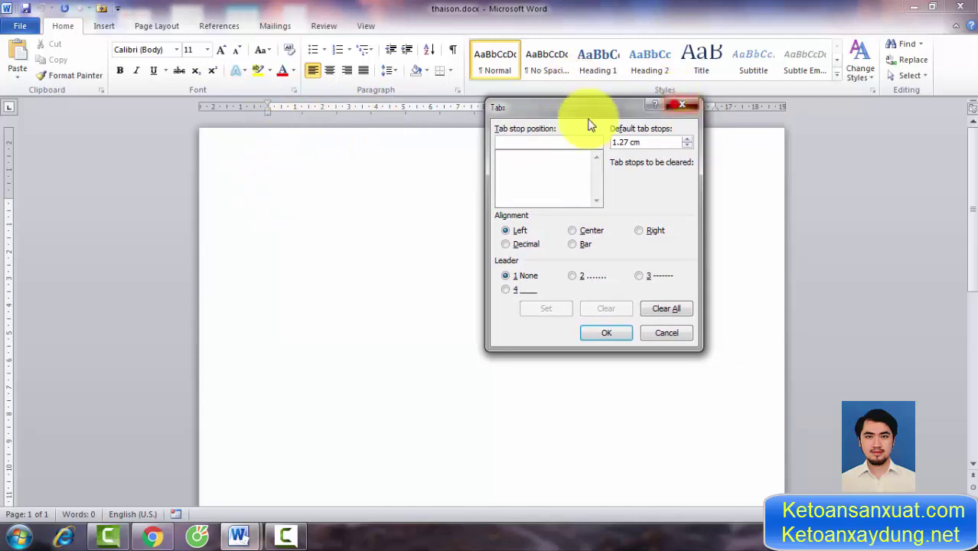
{"action": "left_click", "coordinate": [678, 105]}
{"action": "left_click", "coordinate": [282, 200]}
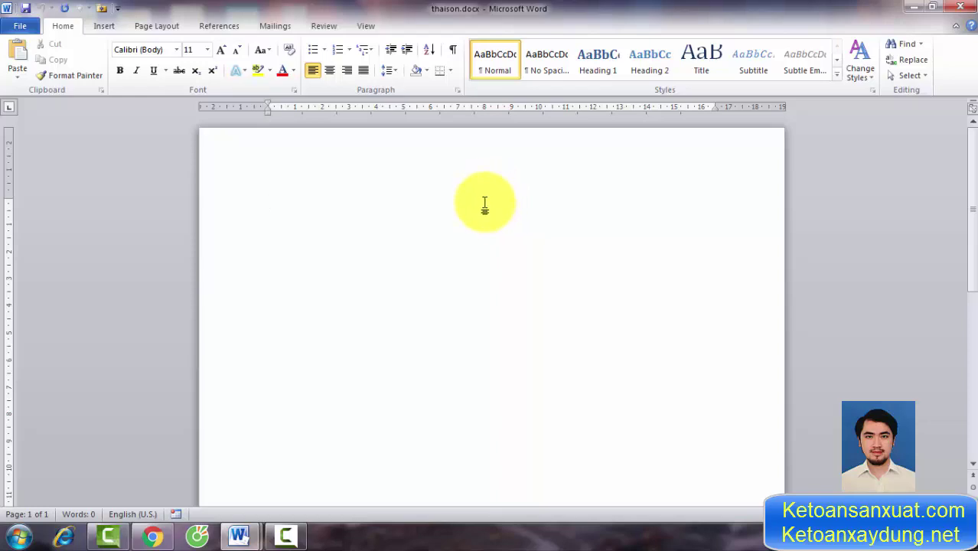
Set a left-aligned tab stop at 8 cm with the dotted leader 2.
{"action": "left_click", "coordinate": [456, 91]}
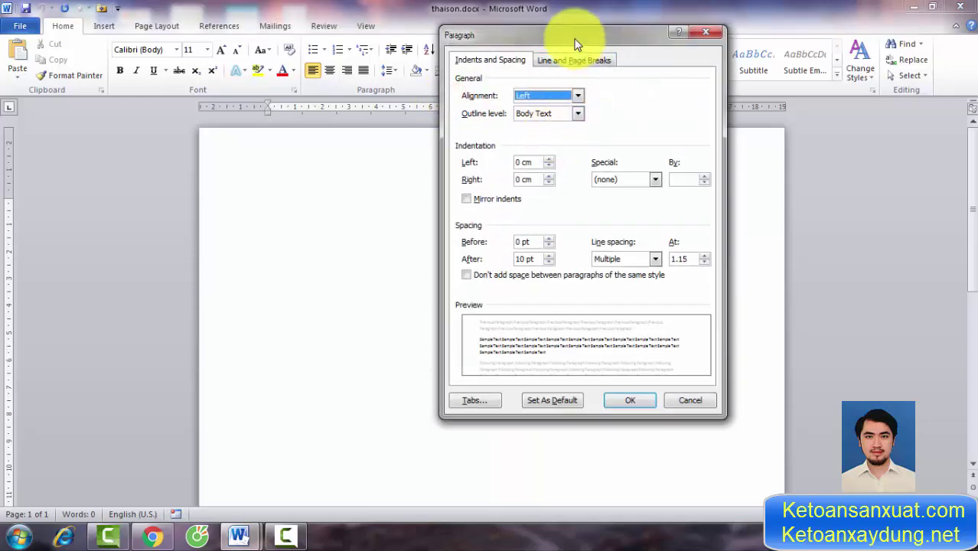
{"action": "left_click_drag", "start_coordinate": [578, 44], "coordinate": [656, 58]}
{"action": "left_click", "coordinate": [551, 418]}
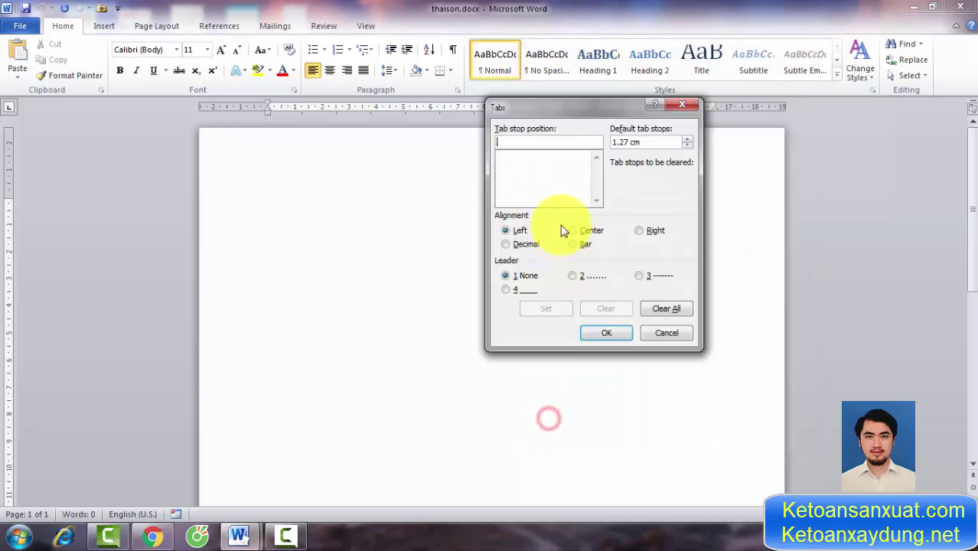
{"action": "left_click_drag", "start_coordinate": [528, 111], "coordinate": [534, 109]}
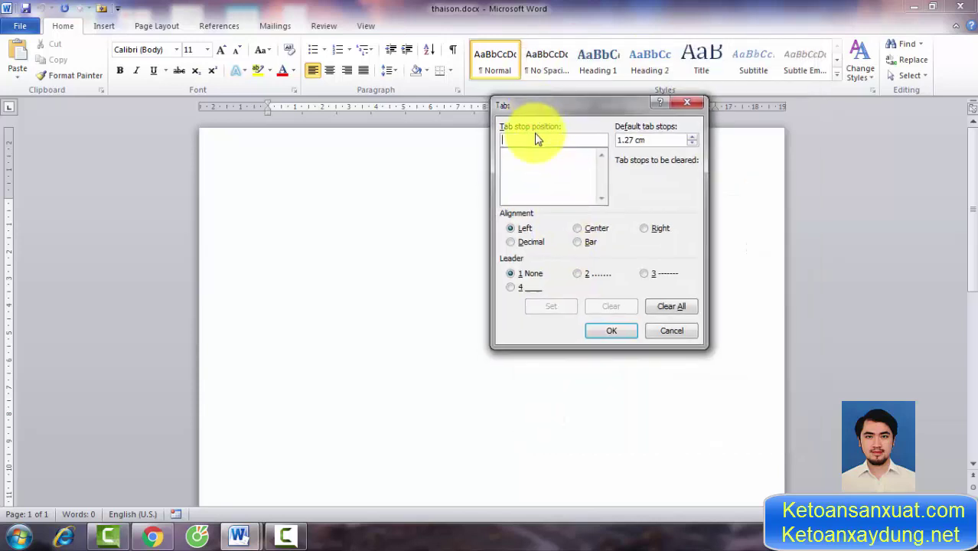
{"action": "left_click", "coordinate": [535, 136]}
{"action": "type", "text": "8"}
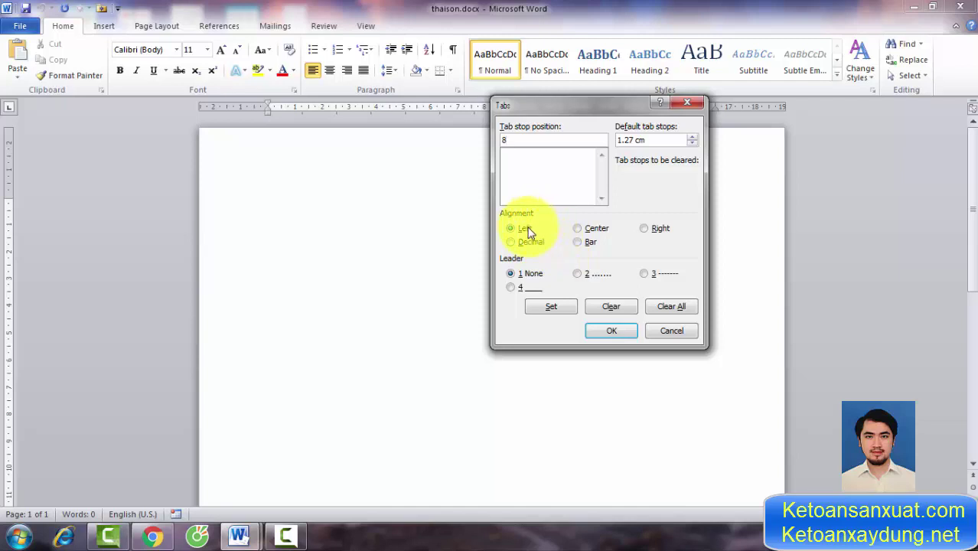
{"action": "left_click", "coordinate": [527, 228]}
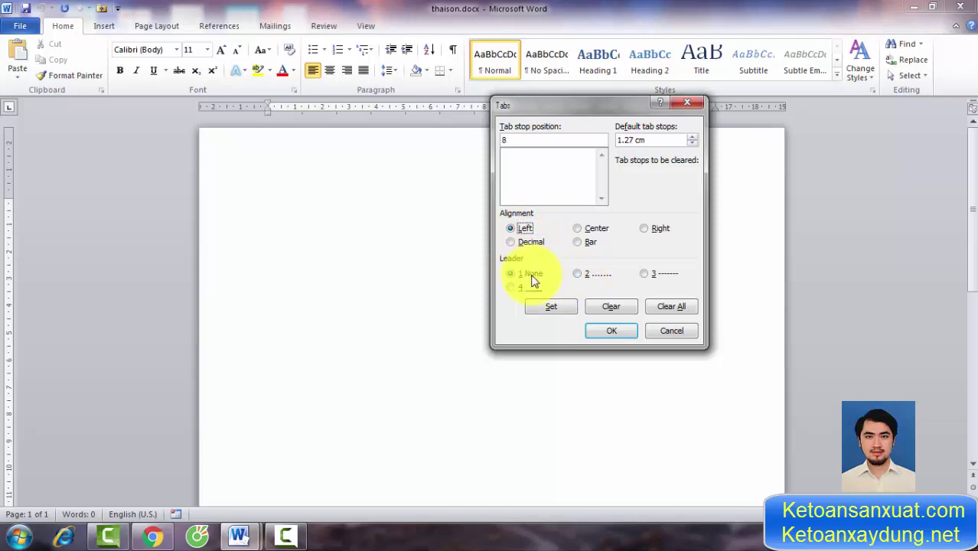
{"action": "left_click", "coordinate": [579, 275]}
{"action": "left_click", "coordinate": [564, 306]}
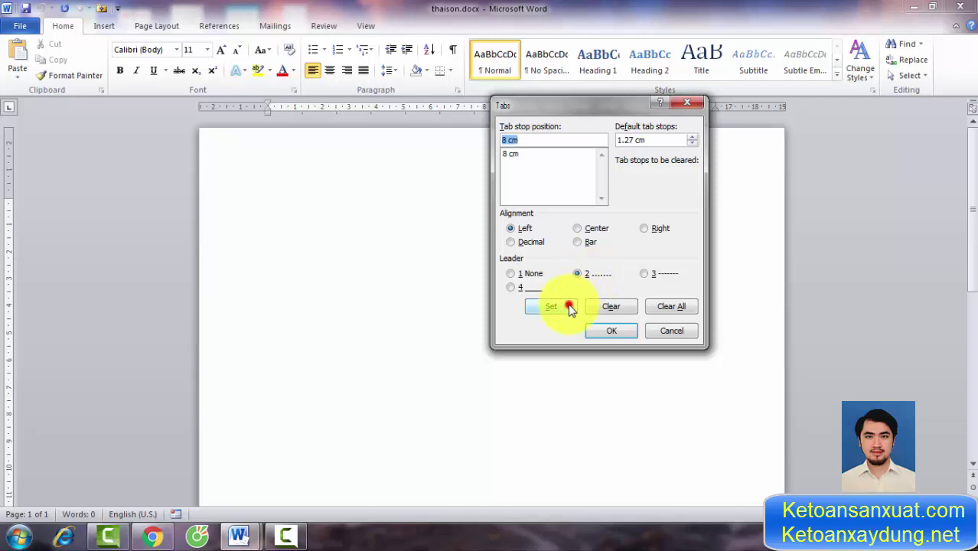
{"action": "left_click", "coordinate": [611, 331]}
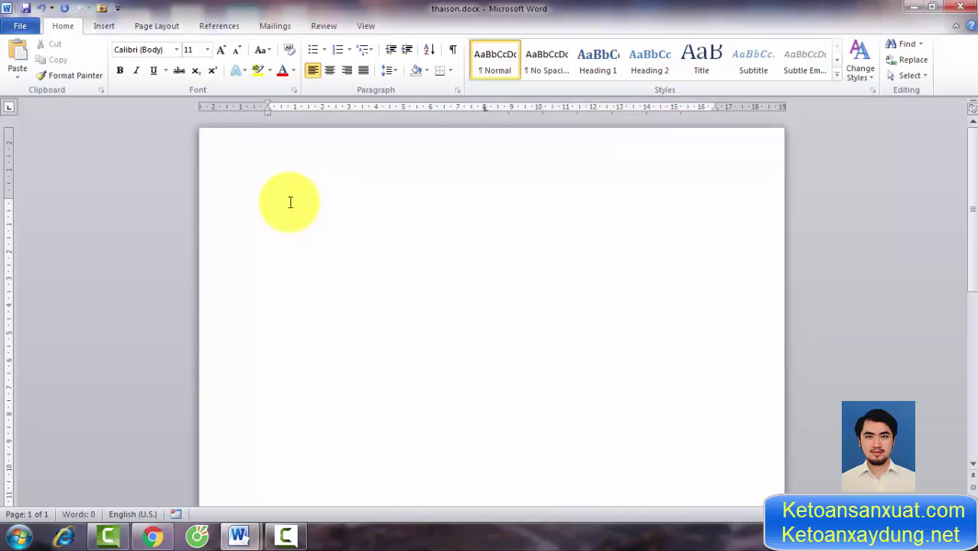
Press Tab to draw the dotted leader out to 8 cm and inspect it.
{"action": "key", "text": "Tab"}
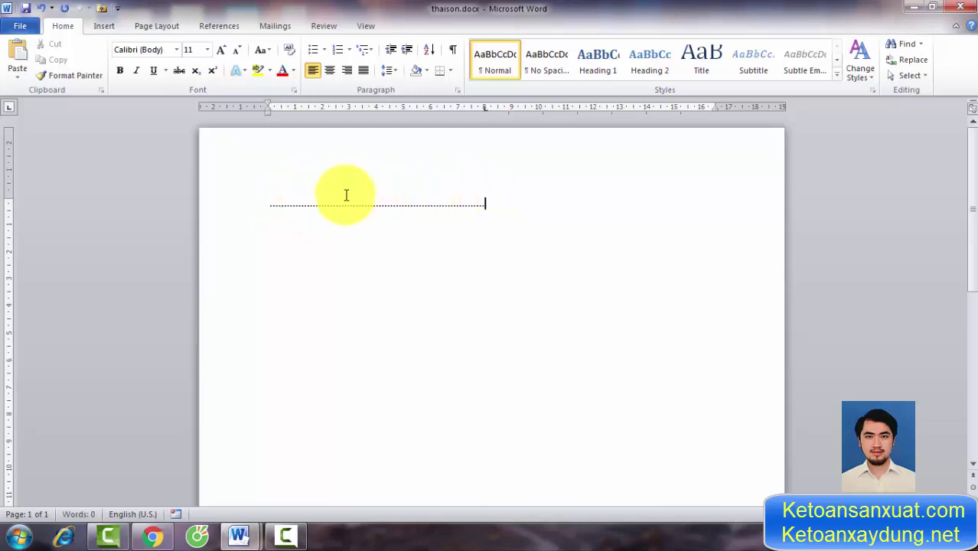
{"action": "left_click_drag", "start_coordinate": [273, 205], "coordinate": [464, 207]}
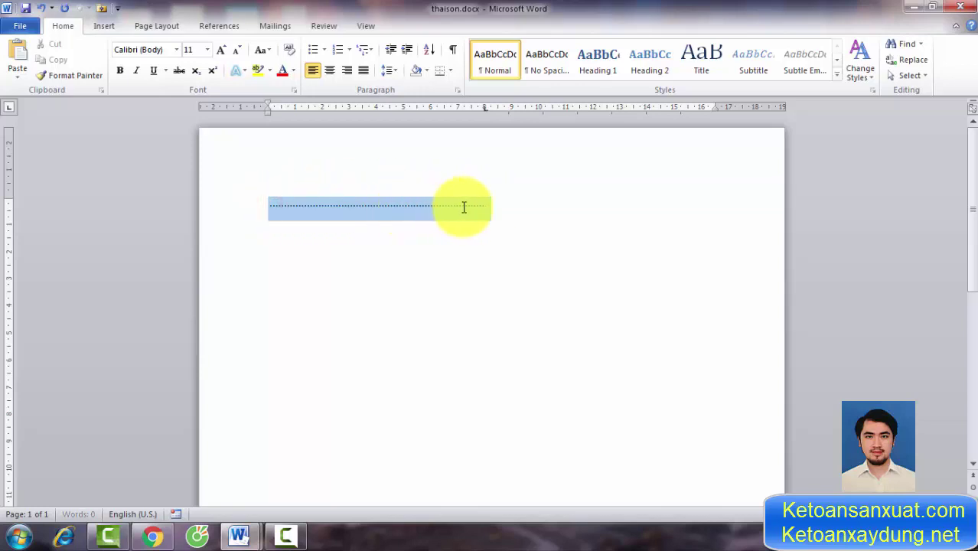
{"action": "left_click", "coordinate": [264, 207]}
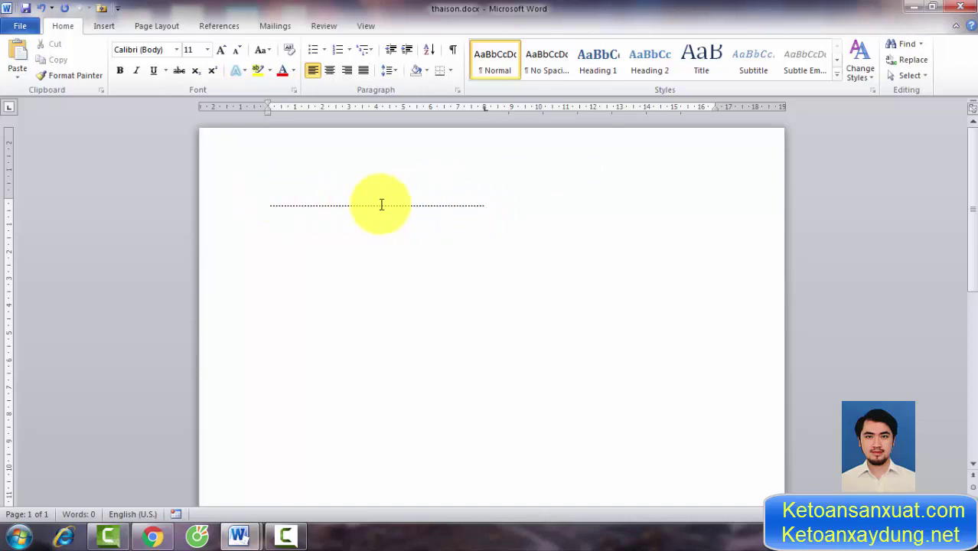
Drag the 8 cm tab marker off the ruler to remove the dotted line.
{"action": "left_click", "coordinate": [445, 207]}
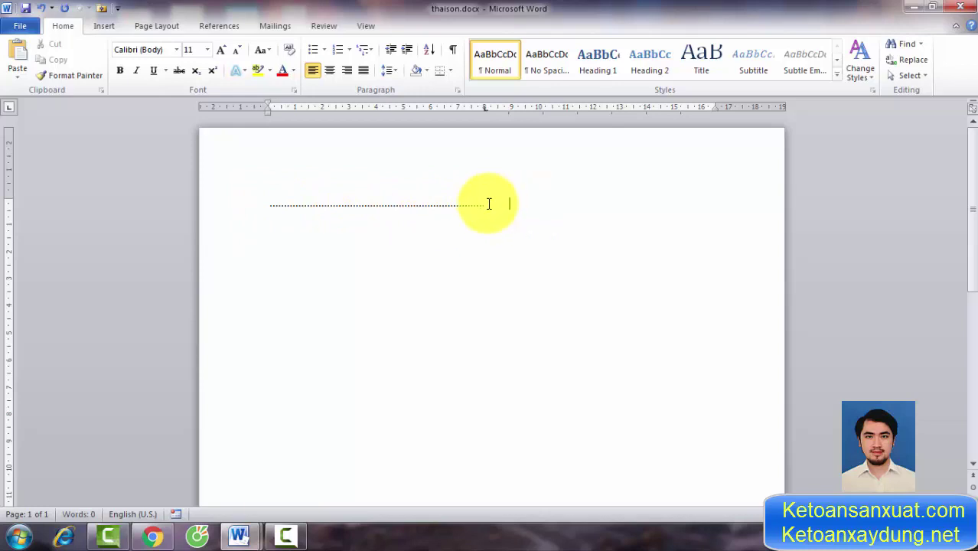
{"action": "left_click", "coordinate": [489, 203]}
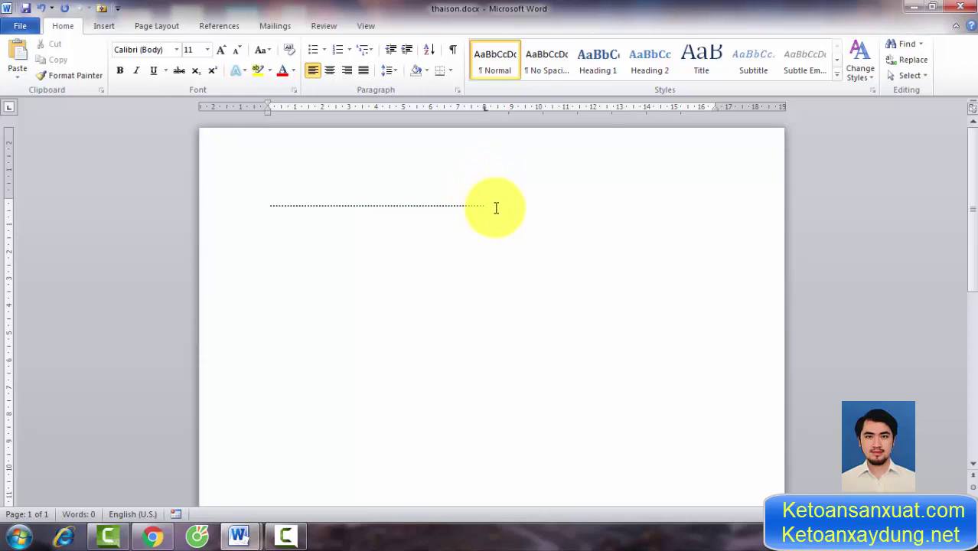
{"action": "left_click", "coordinate": [493, 206]}
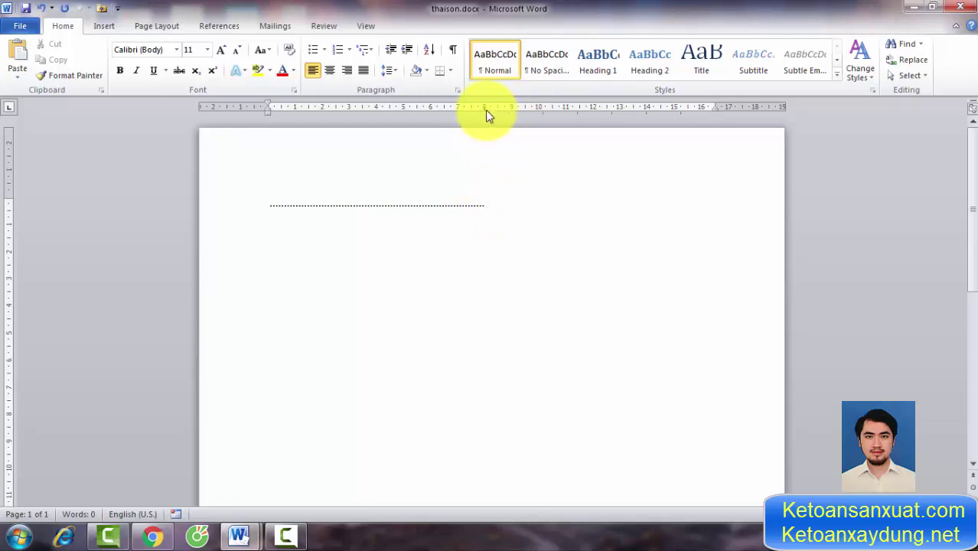
{"action": "left_click_drag", "start_coordinate": [487, 109], "coordinate": [490, 168]}
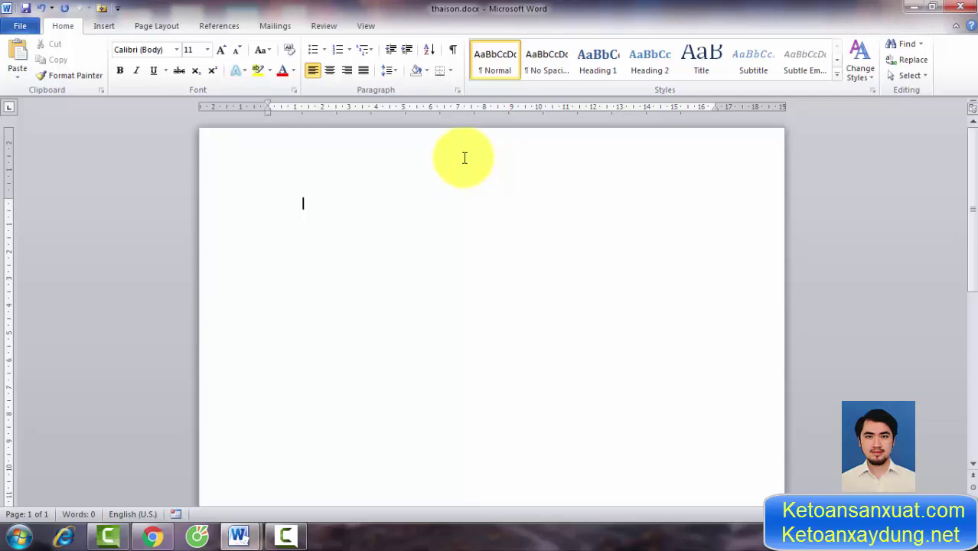
{"action": "mouse_move", "coordinate": [242, 534]}
{"action": "left_click", "coordinate": [214, 479]}
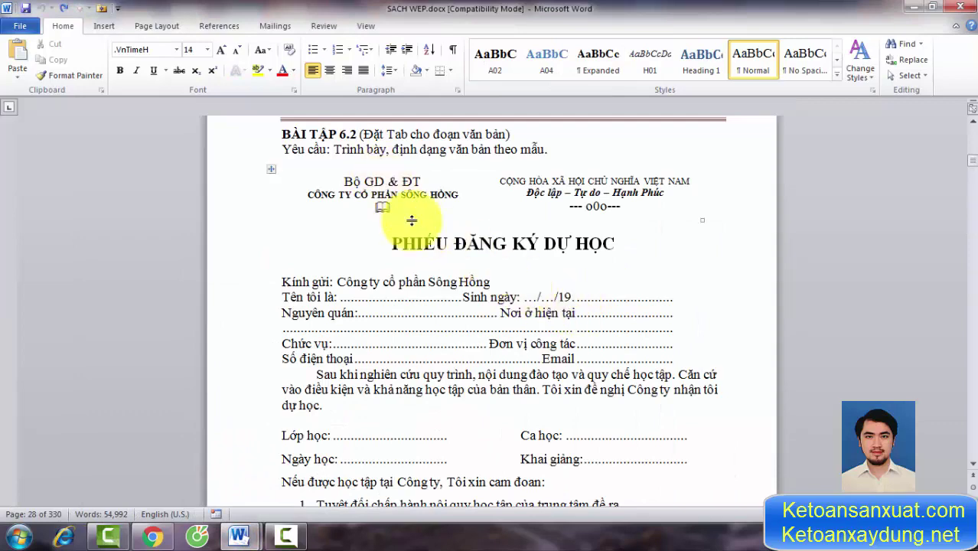
{"action": "left_click", "coordinate": [692, 264]}
{"action": "scroll", "coordinate": [694, 282], "scroll_direction": "down", "scroll_amount": 2}
{"action": "scroll", "coordinate": [694, 283], "scroll_direction": "down", "scroll_amount": 1}
{"action": "scroll", "coordinate": [693, 279], "scroll_direction": "up", "scroll_amount": 3}
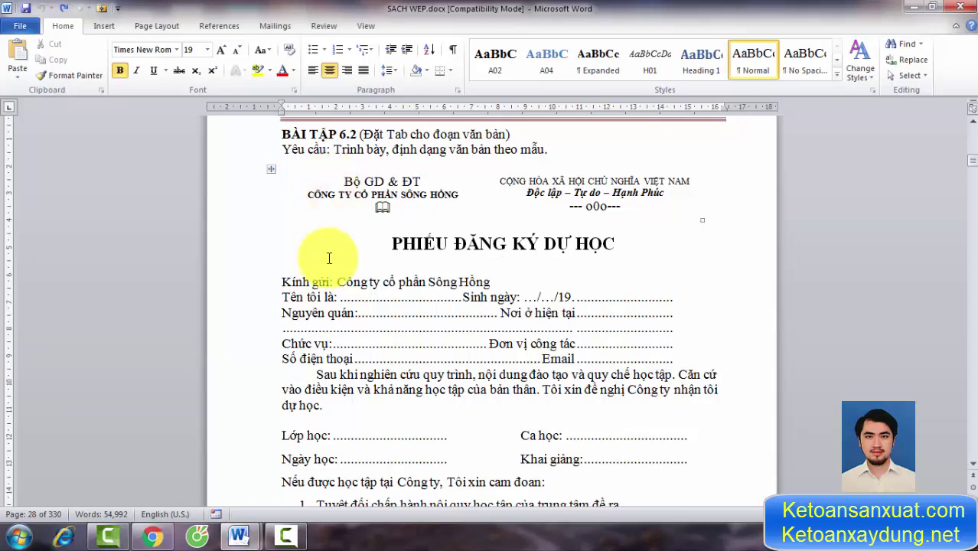
{"action": "left_click", "coordinate": [248, 536]}
{"action": "left_click", "coordinate": [307, 467]}
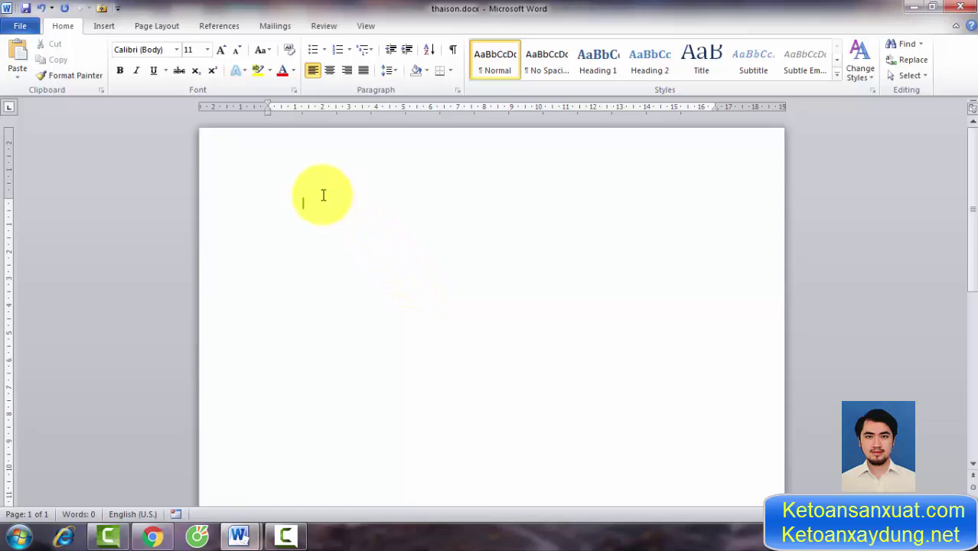
Insert a table with 10 columns and 10 rows through the Insert Table dialog.
{"action": "left_click", "coordinate": [107, 28]}
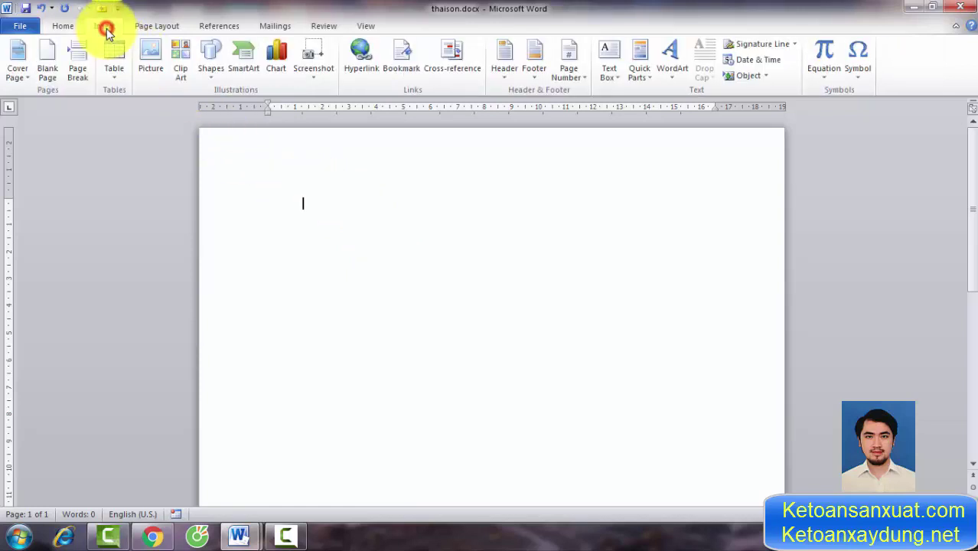
{"action": "left_click", "coordinate": [116, 79]}
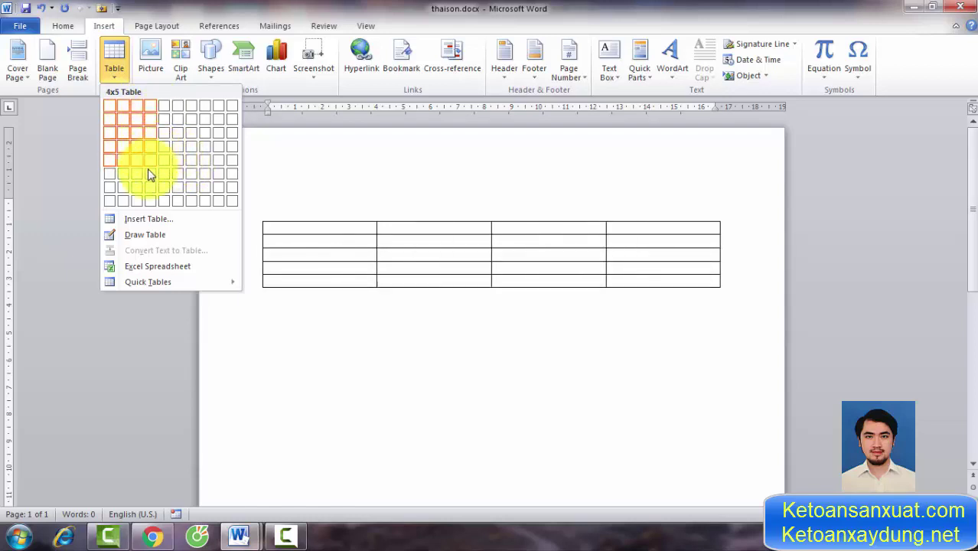
{"action": "left_click", "coordinate": [167, 220]}
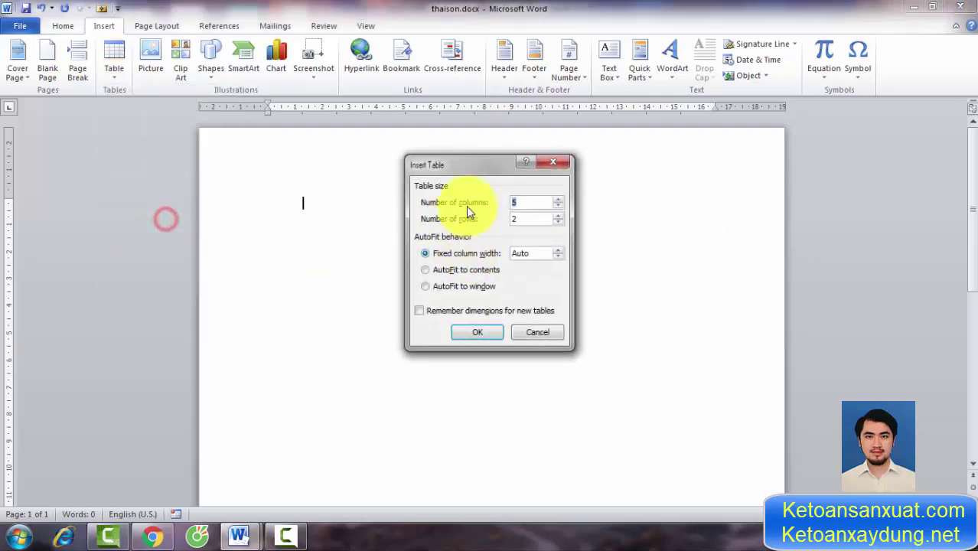
{"action": "left_click_drag", "start_coordinate": [469, 157], "coordinate": [688, 174]}
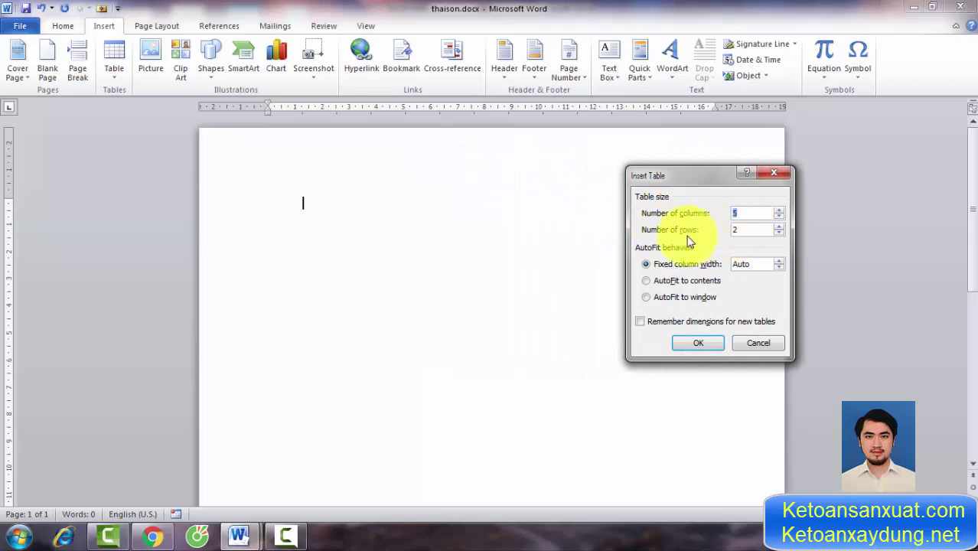
{"action": "left_click", "coordinate": [750, 229]}
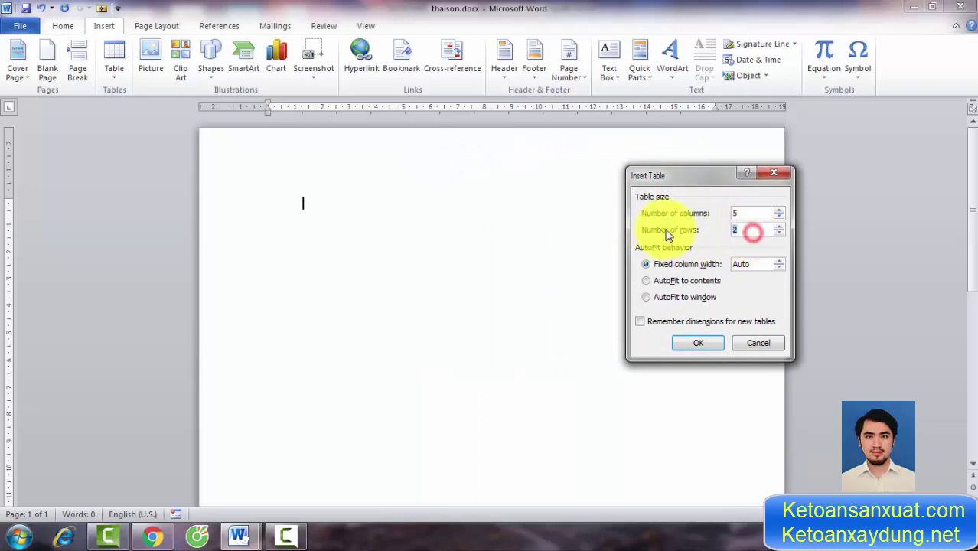
{"action": "left_click", "coordinate": [740, 212]}
{"action": "type", "text": "10"}
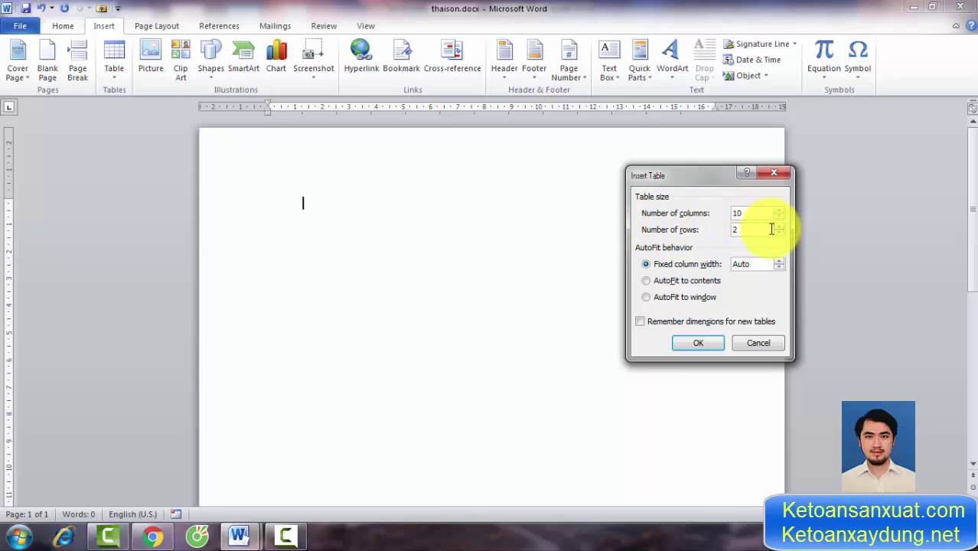
{"action": "left_click", "coordinate": [761, 229]}
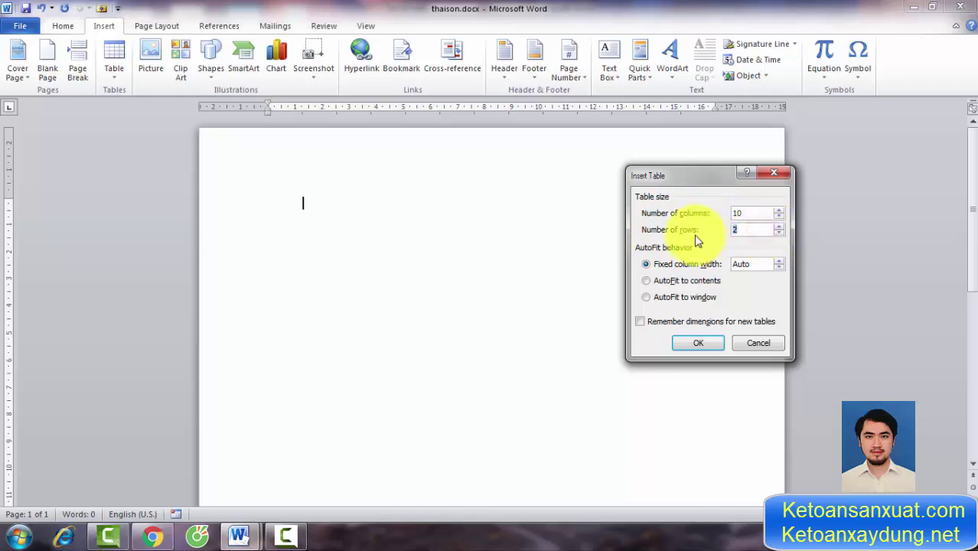
{"action": "left_click", "coordinate": [700, 342]}
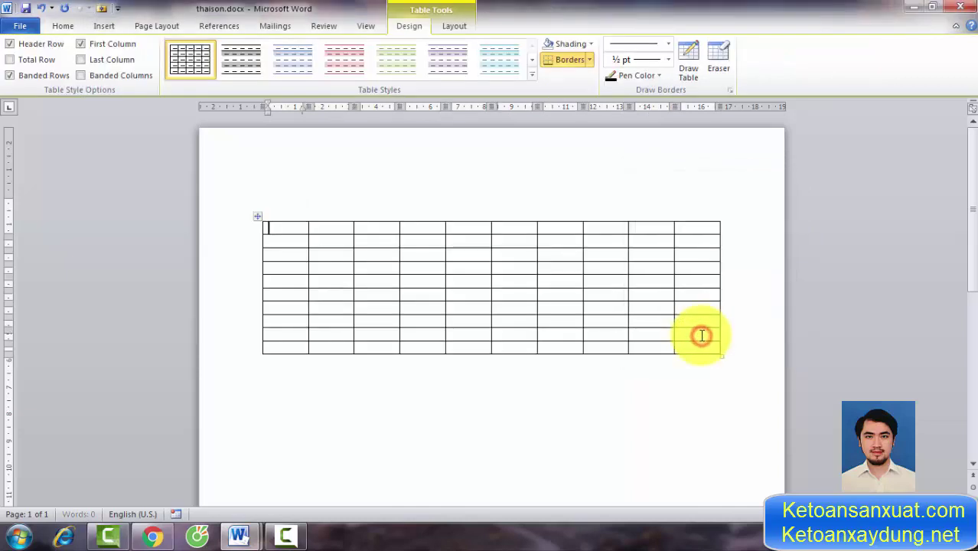
{"action": "mouse_move", "coordinate": [287, 233]}
{"action": "left_mouse_down"}
{"action": "mouse_move", "coordinate": [458, 245]}
{"action": "mouse_move", "coordinate": [672, 321]}
{"action": "mouse_move", "coordinate": [710, 347]}
{"action": "left_mouse_up"}
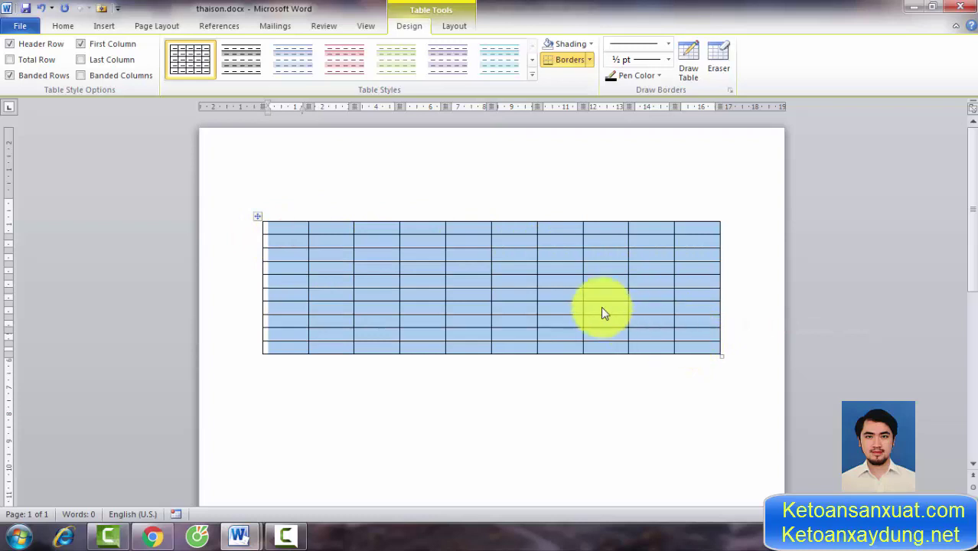
{"action": "left_click", "coordinate": [462, 247]}
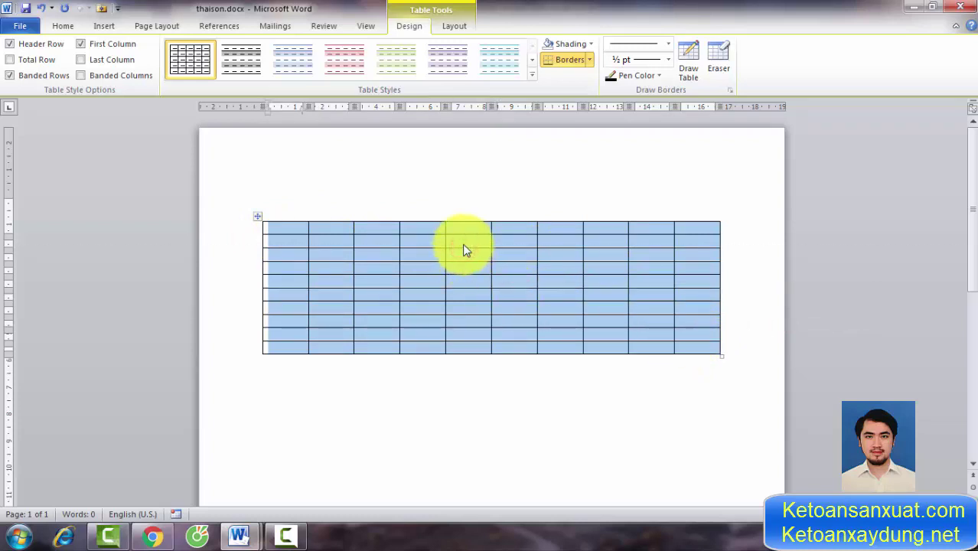
{"action": "left_click", "coordinate": [703, 243]}
{"action": "left_click_drag", "start_coordinate": [700, 225], "coordinate": [700, 349]}
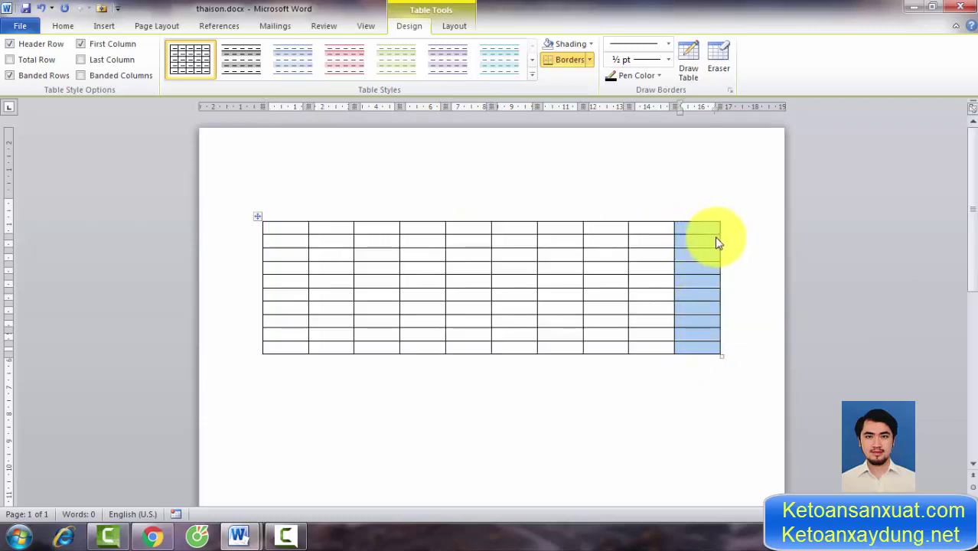
{"action": "left_click", "coordinate": [700, 220]}
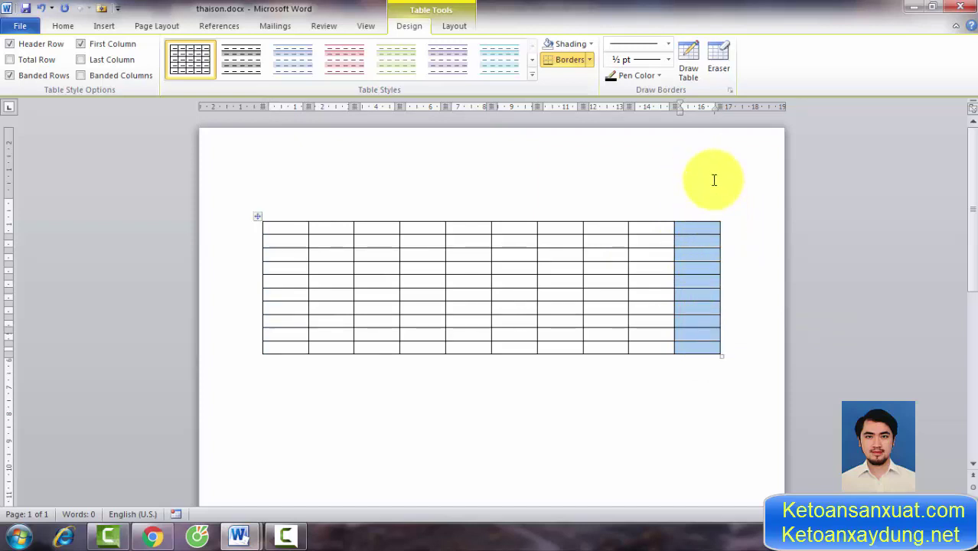
Insert a new column to the left of the table's last column.
{"action": "right_click", "coordinate": [705, 240]}
{"action": "mouse_move", "coordinate": [749, 314]}
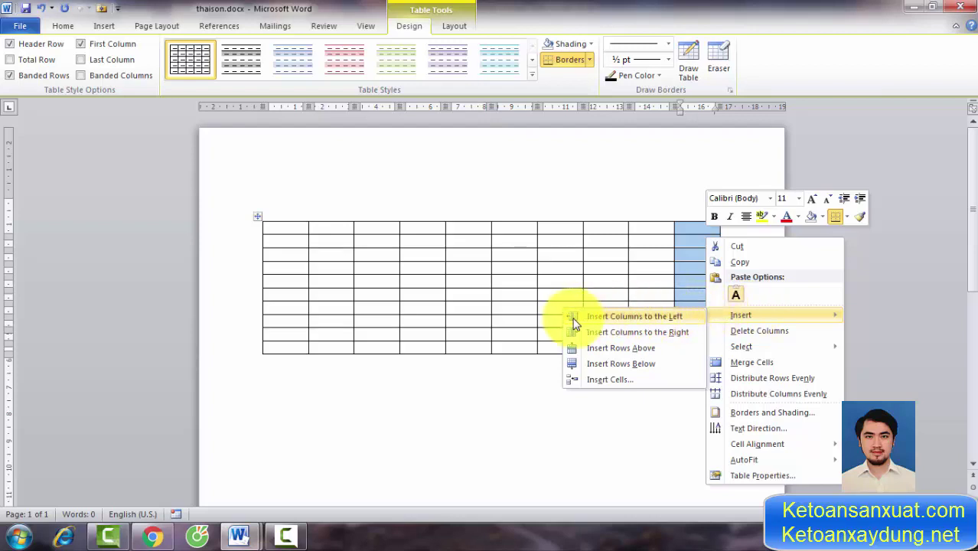
{"action": "left_click", "coordinate": [612, 316]}
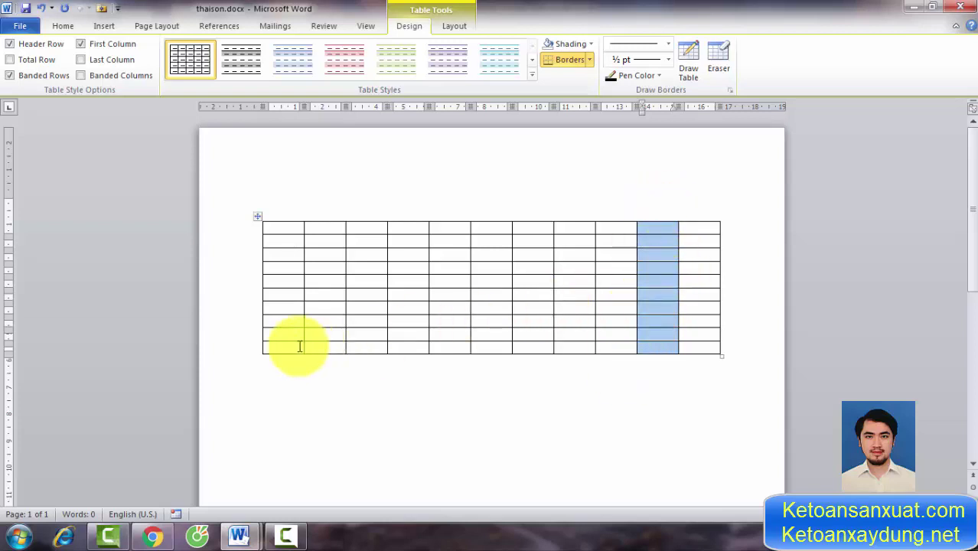
Select the table's top row and merge it into a single cell.
{"action": "left_click_drag", "start_coordinate": [295, 348], "coordinate": [686, 345]}
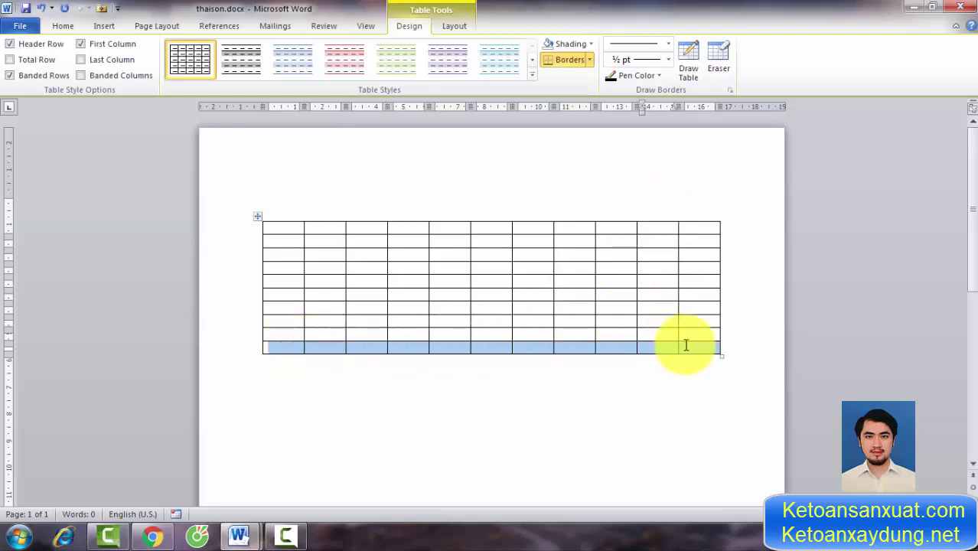
{"action": "left_click", "coordinate": [585, 300]}
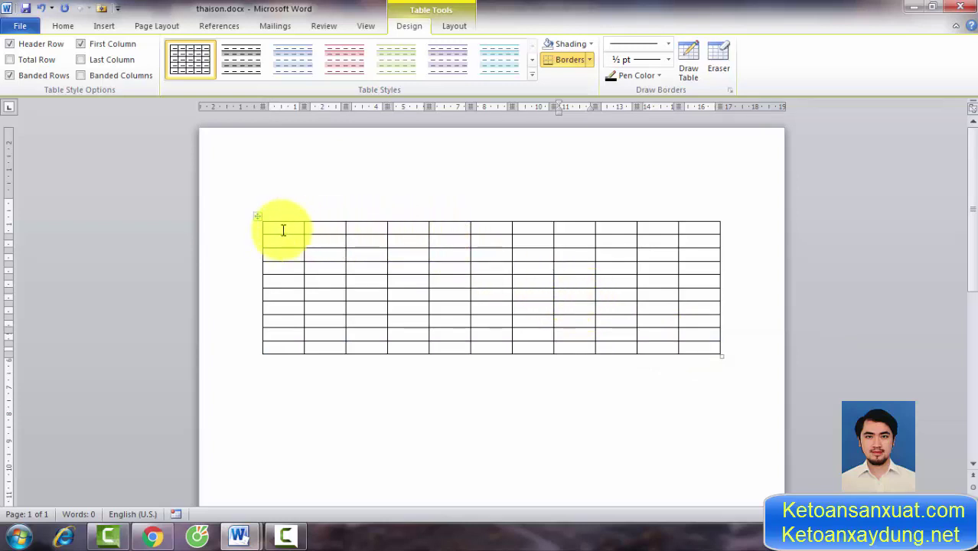
{"action": "left_click_drag", "start_coordinate": [282, 227], "coordinate": [694, 227]}
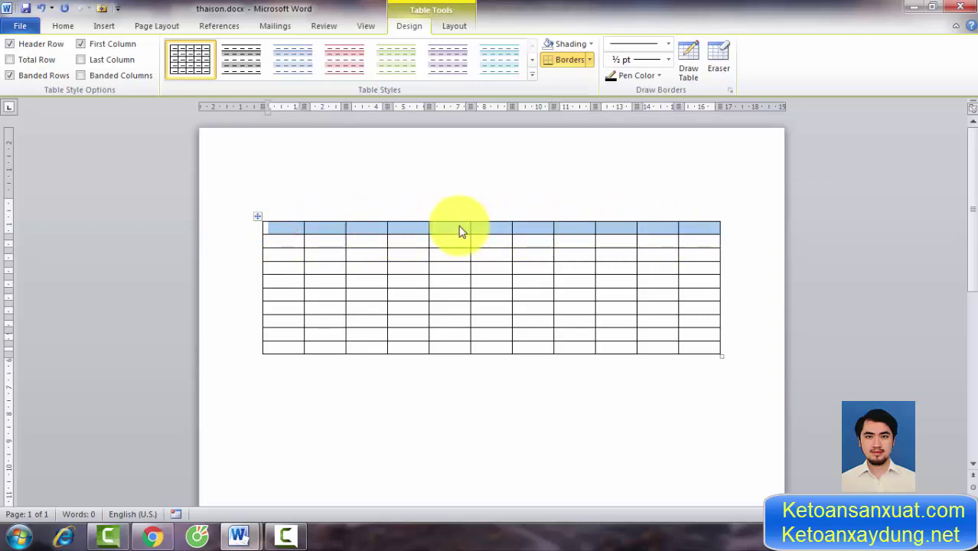
{"action": "left_click", "coordinate": [286, 227]}
{"action": "left_click_drag", "start_coordinate": [286, 226], "coordinate": [689, 232]}
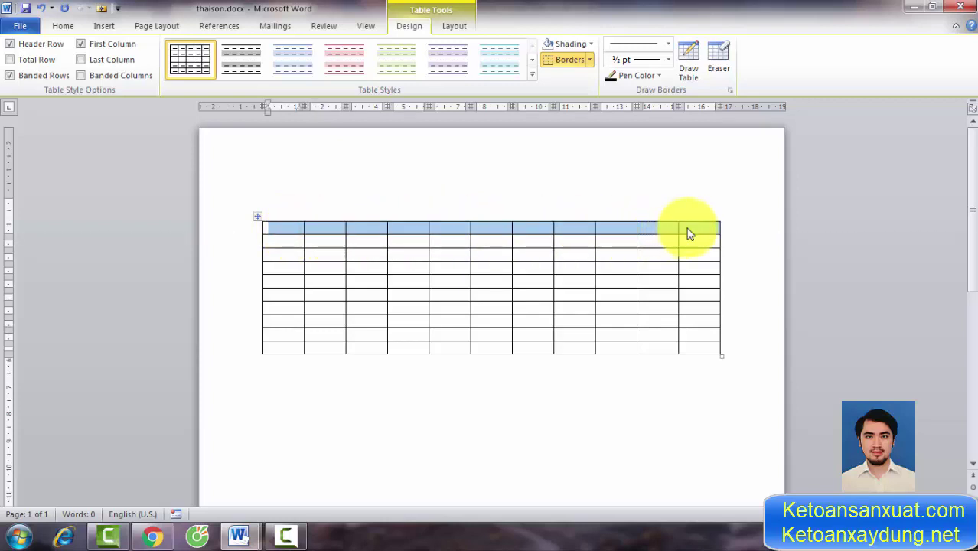
{"action": "right_click", "coordinate": [367, 227]}
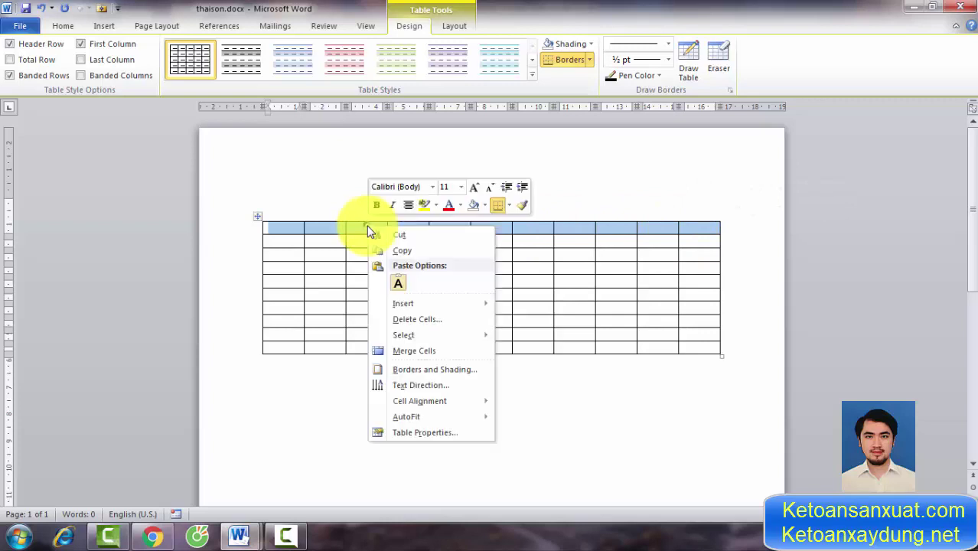
{"action": "left_click", "coordinate": [422, 351]}
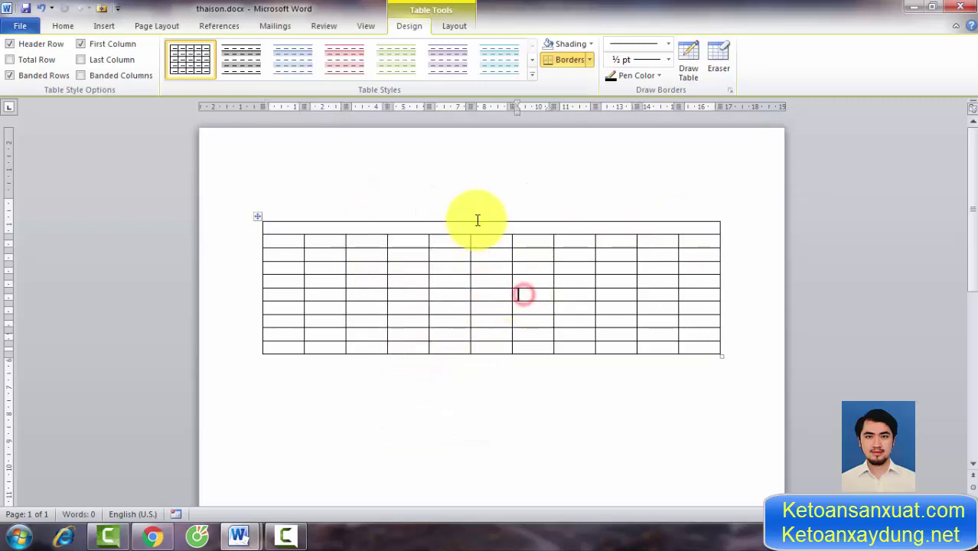
Enter the heading 'Bán Hàng' in the merged top cell and apply Align Center.
{"action": "left_click", "coordinate": [474, 227]}
{"action": "type", "text": "Bán Hàng"}
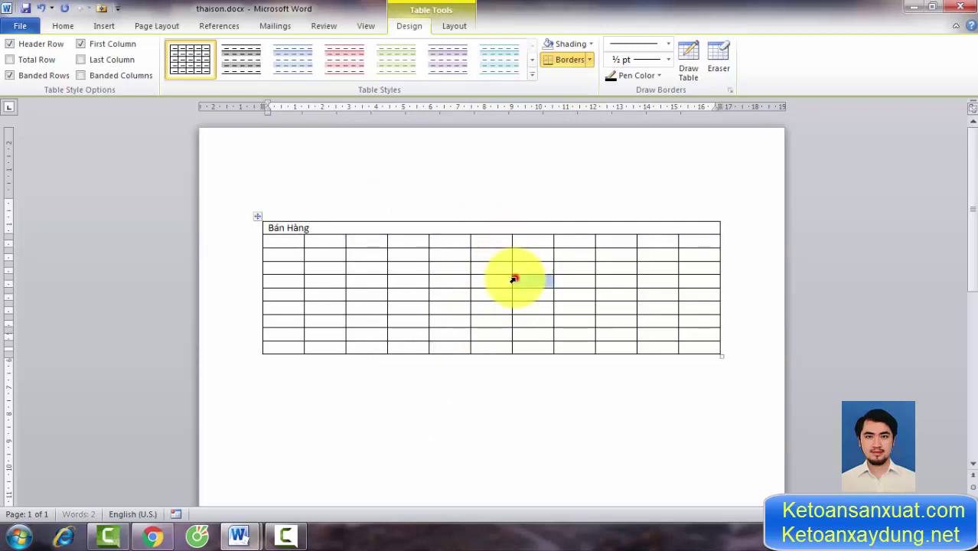
{"action": "left_click", "coordinate": [515, 279]}
{"action": "left_click", "coordinate": [471, 230]}
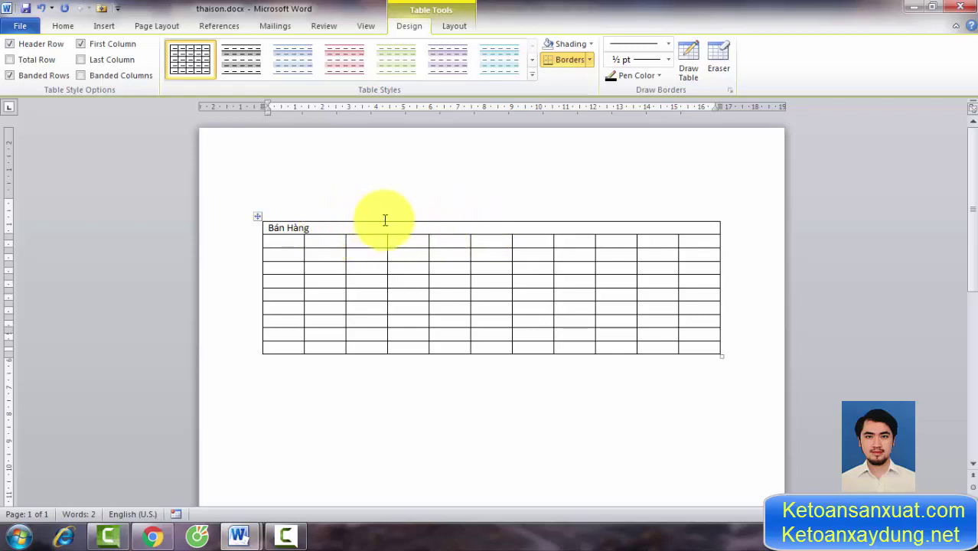
{"action": "left_click", "coordinate": [465, 27]}
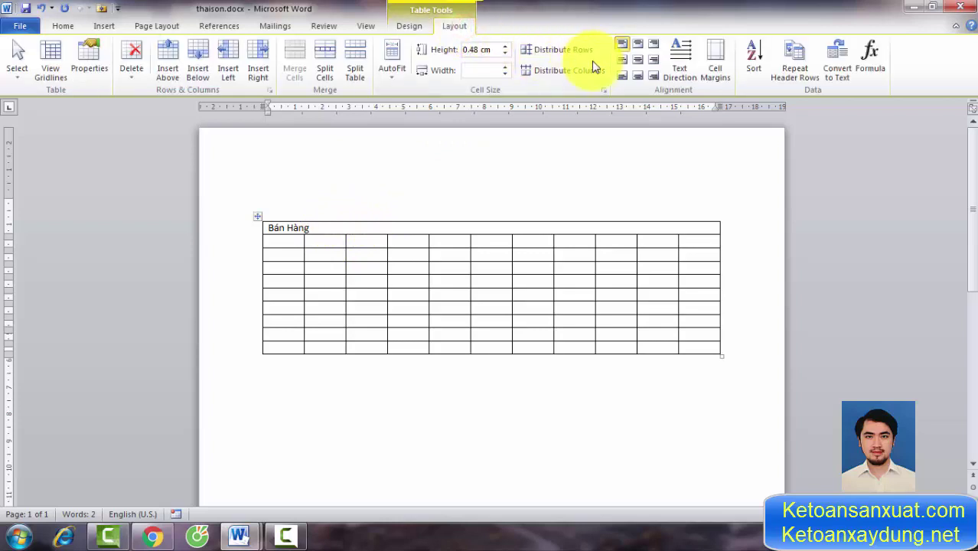
{"action": "left_click", "coordinate": [636, 60]}
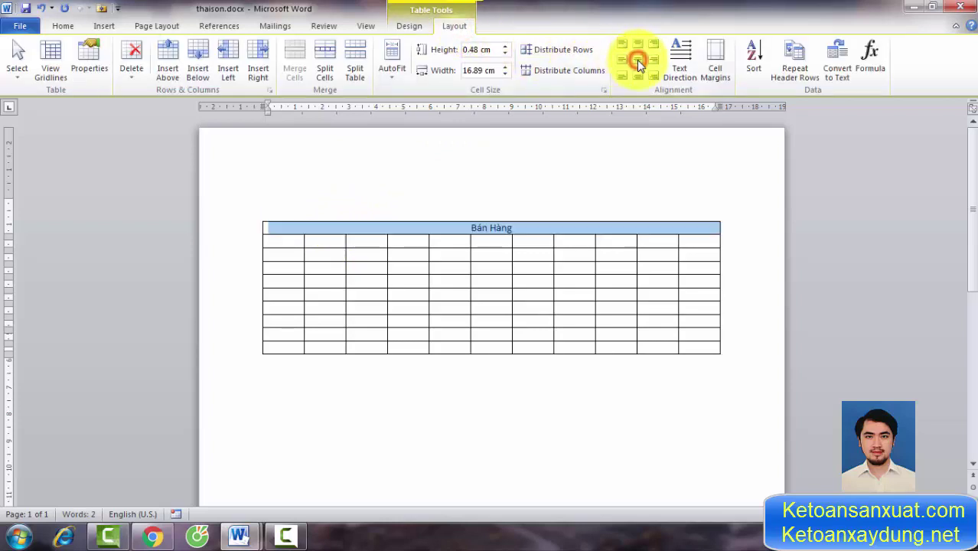
Merge the first-column cells of rows 2 and 3 into one cell.
{"action": "left_click", "coordinate": [562, 283]}
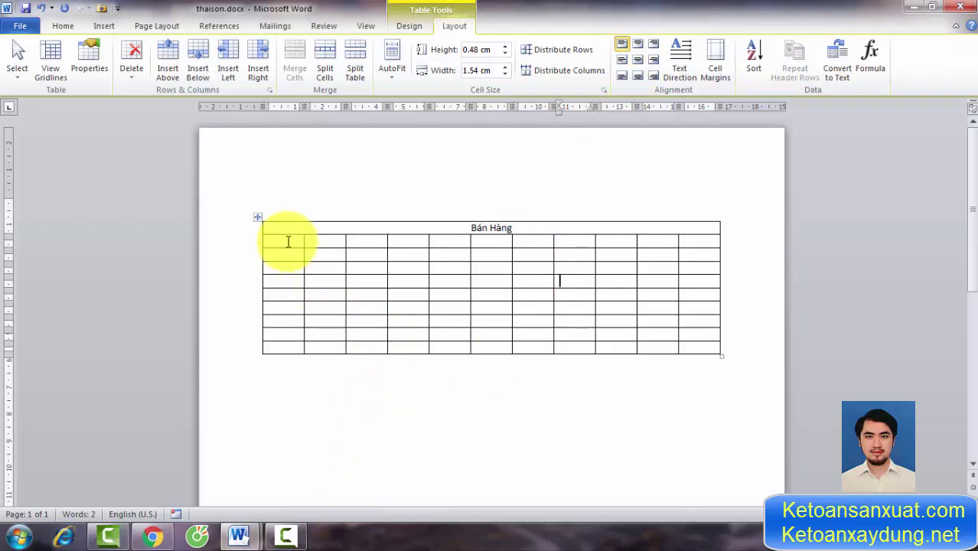
{"action": "left_click_drag", "start_coordinate": [288, 242], "coordinate": [289, 247]}
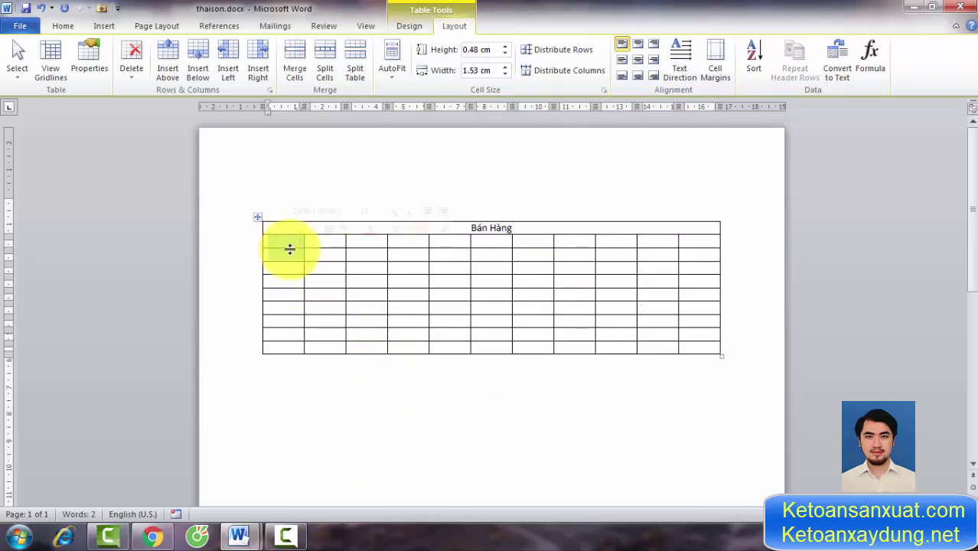
{"action": "right_click", "coordinate": [285, 244]}
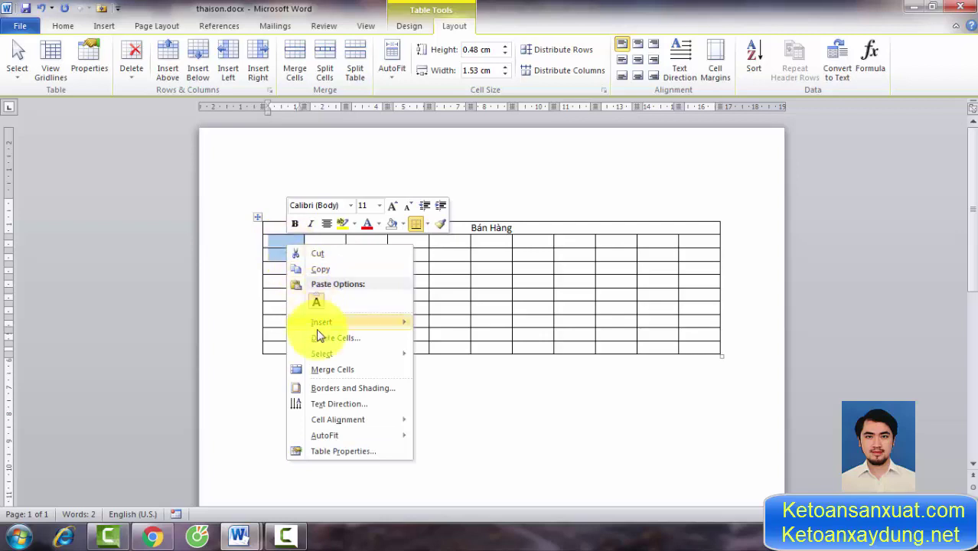
{"action": "left_click", "coordinate": [328, 369]}
{"action": "left_click", "coordinate": [493, 384]}
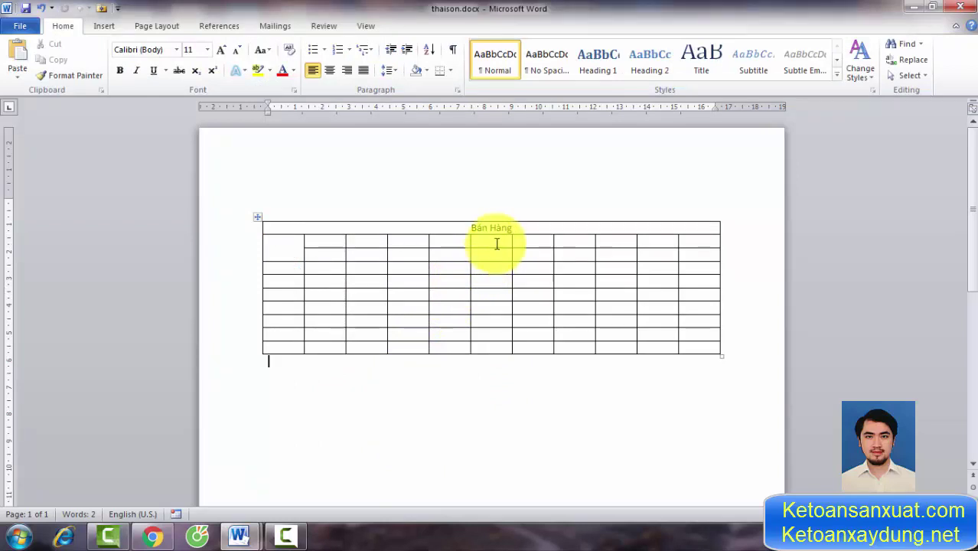
Split the merged first-column cell into 2 columns.
{"action": "left_click", "coordinate": [287, 240]}
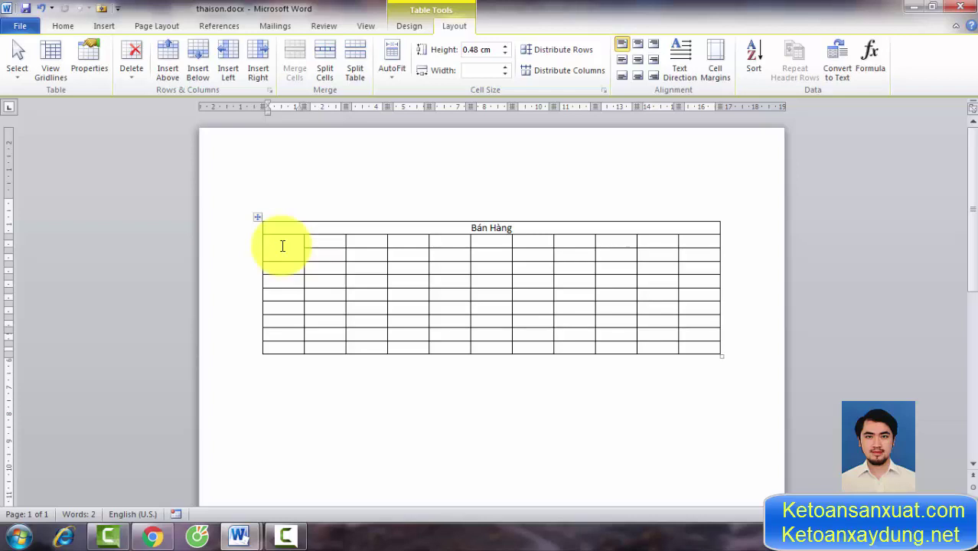
{"action": "right_click", "coordinate": [283, 245]}
{"action": "left_click", "coordinate": [324, 306]}
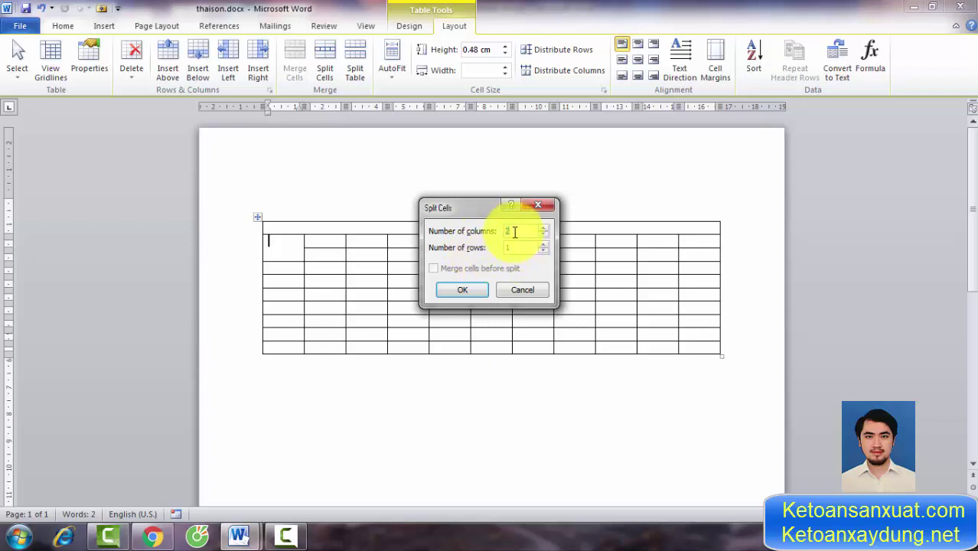
{"action": "left_click", "coordinate": [479, 289]}
{"action": "left_click", "coordinate": [274, 299]}
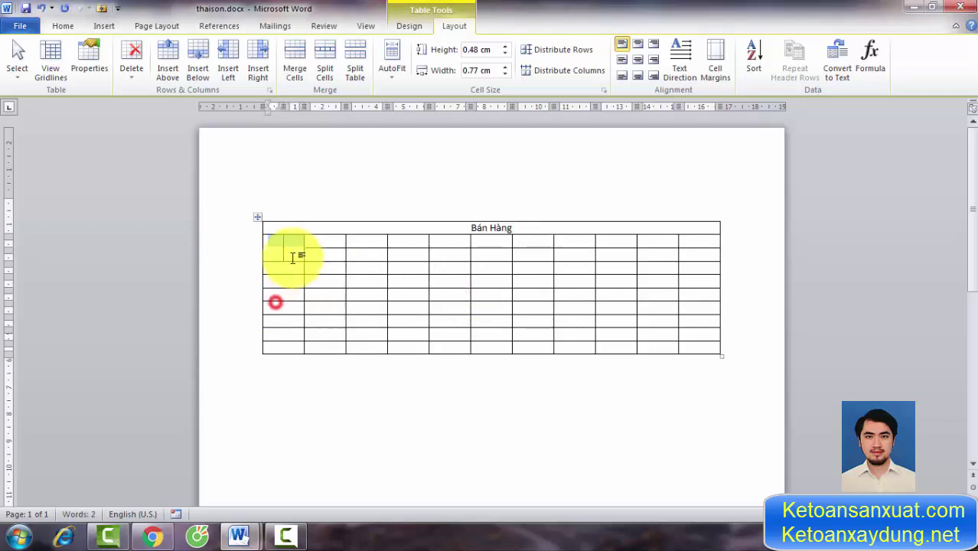
{"action": "left_click", "coordinate": [294, 246]}
{"action": "left_click", "coordinate": [555, 323]}
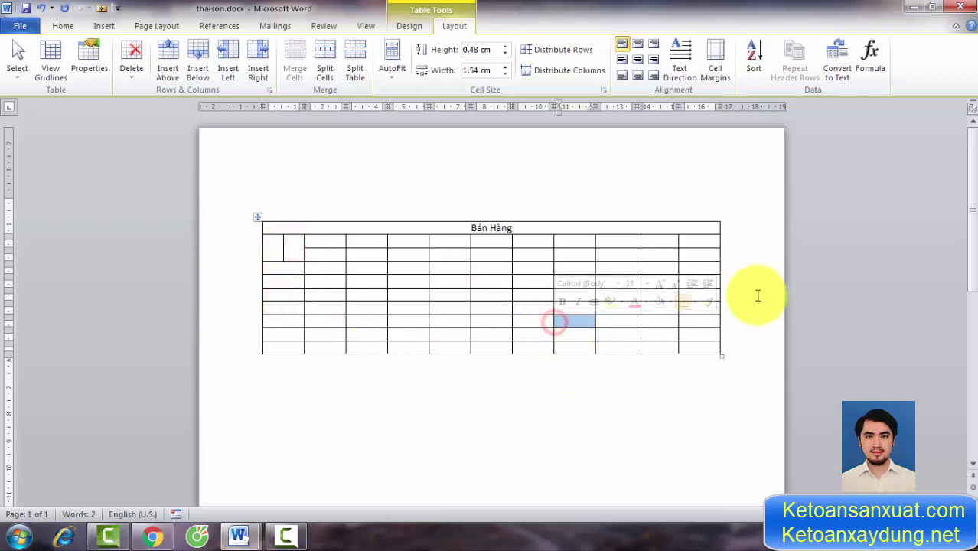
{"action": "left_click", "coordinate": [690, 339]}
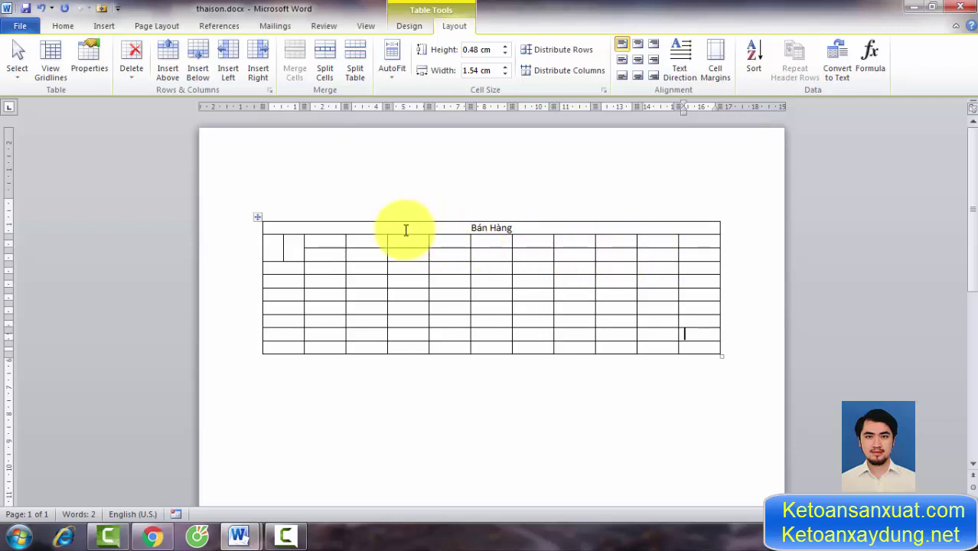
Select the whole table and remove all its borders.
{"action": "left_click", "coordinate": [256, 216]}
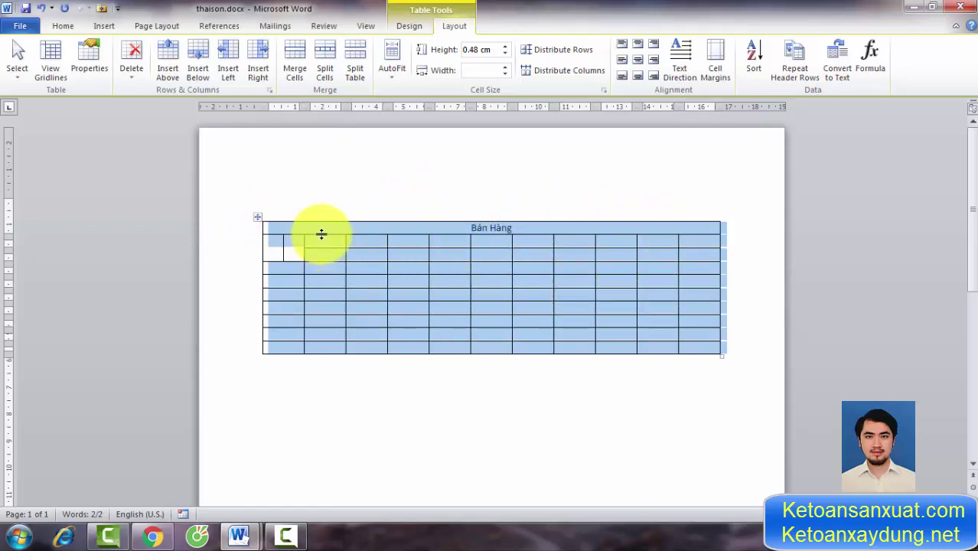
{"action": "left_click", "coordinate": [256, 216]}
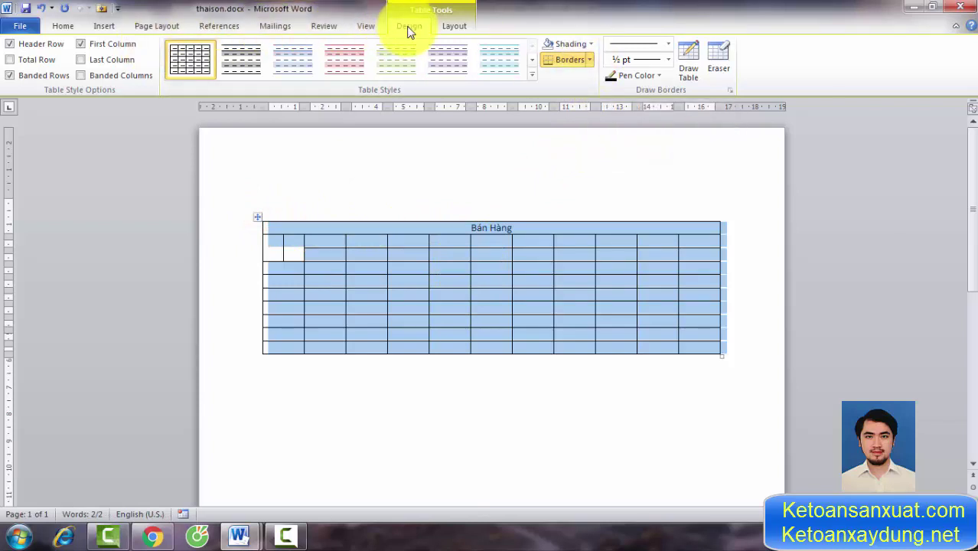
{"action": "left_click", "coordinate": [590, 62]}
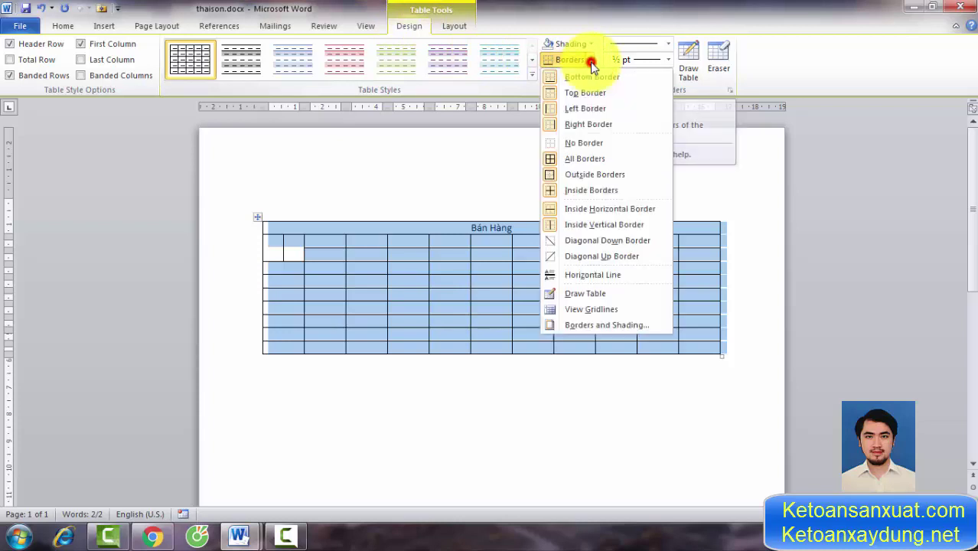
{"action": "left_click", "coordinate": [583, 143]}
{"action": "left_click", "coordinate": [453, 366]}
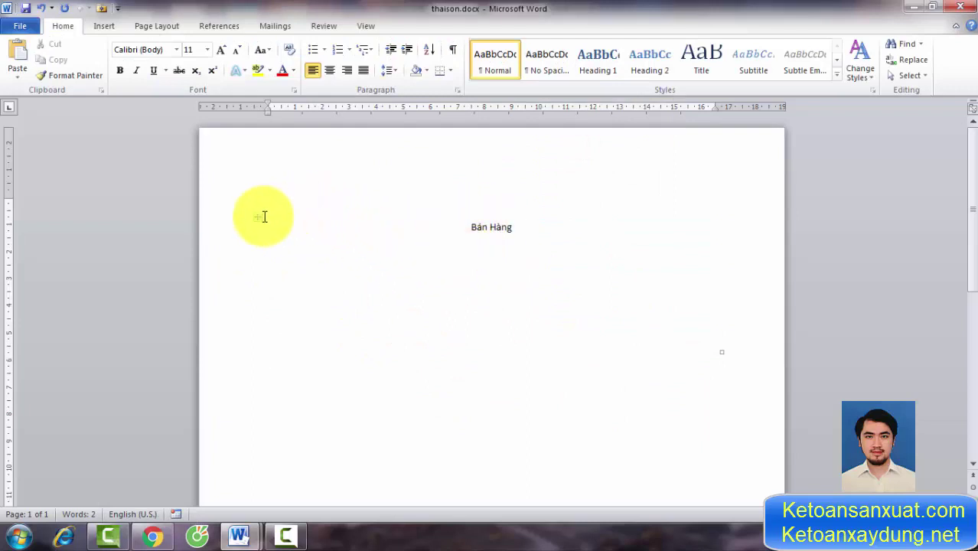
{"action": "left_click", "coordinate": [259, 217]}
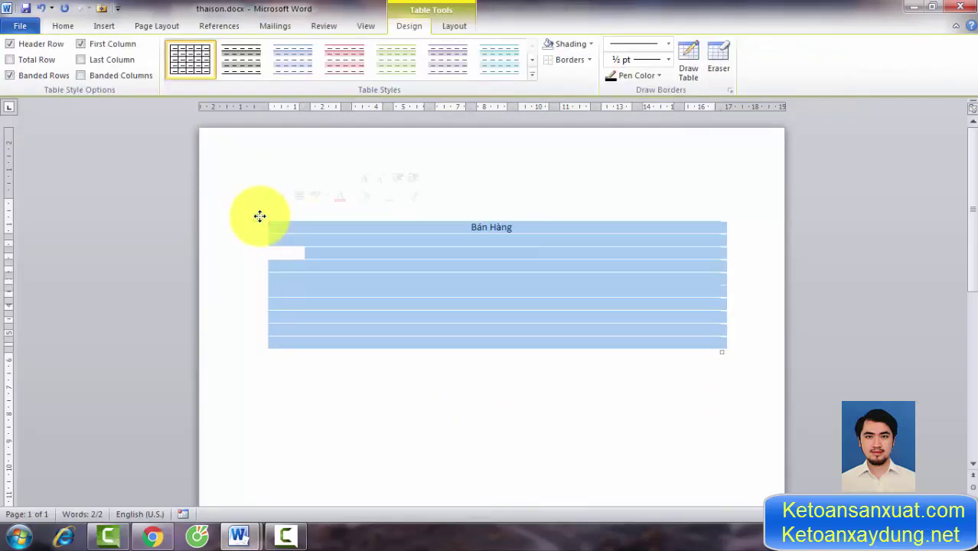
Type 'fdsf' in an empty cell, then apply All Borders to the whole table.
{"action": "left_click_drag", "start_coordinate": [306, 290], "coordinate": [329, 287]}
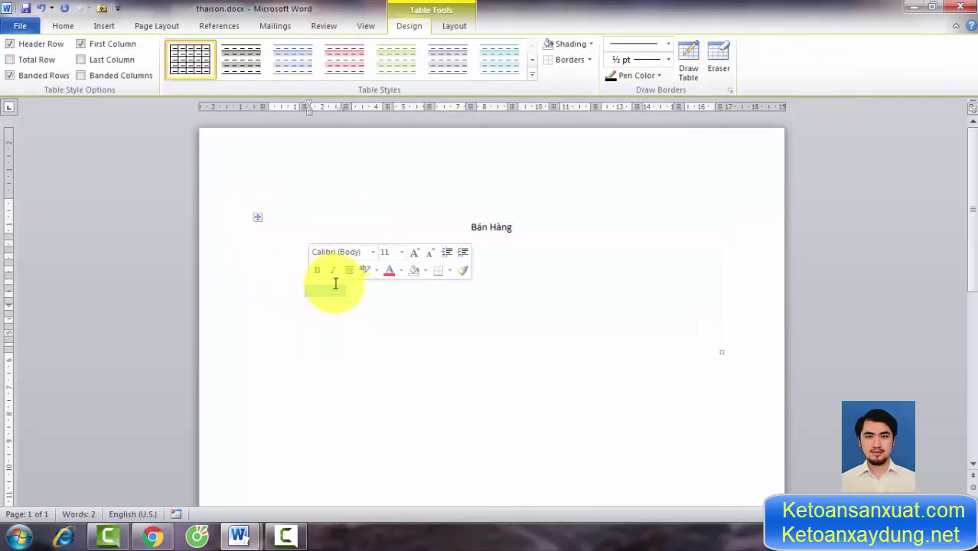
{"action": "type", "text": "fdsf"}
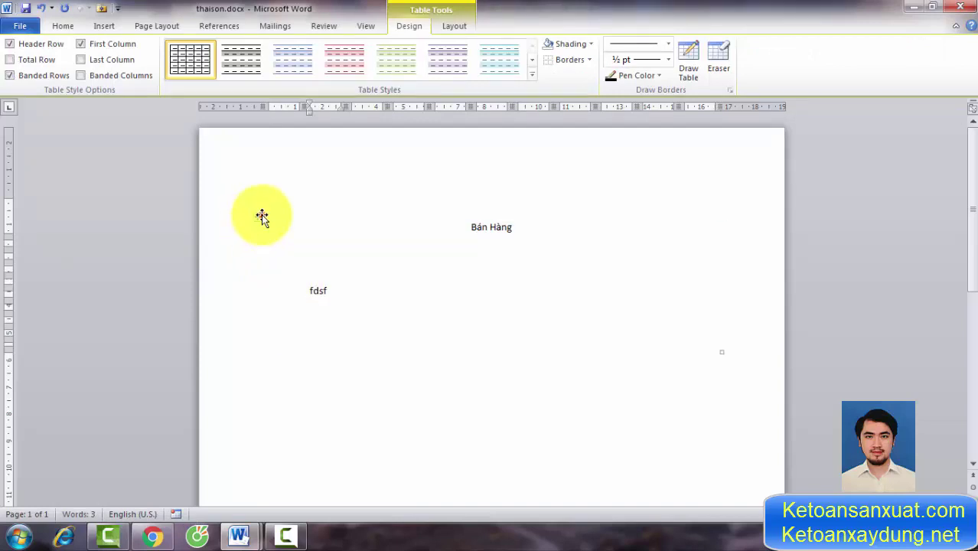
{"action": "left_click", "coordinate": [258, 216]}
{"action": "left_click", "coordinate": [589, 58]}
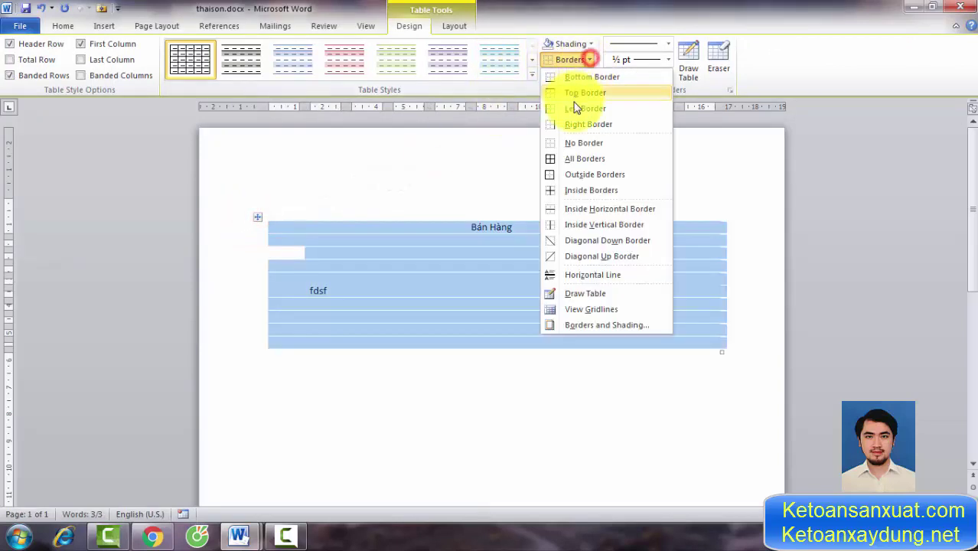
{"action": "left_click", "coordinate": [576, 158]}
{"action": "left_click", "coordinate": [458, 395]}
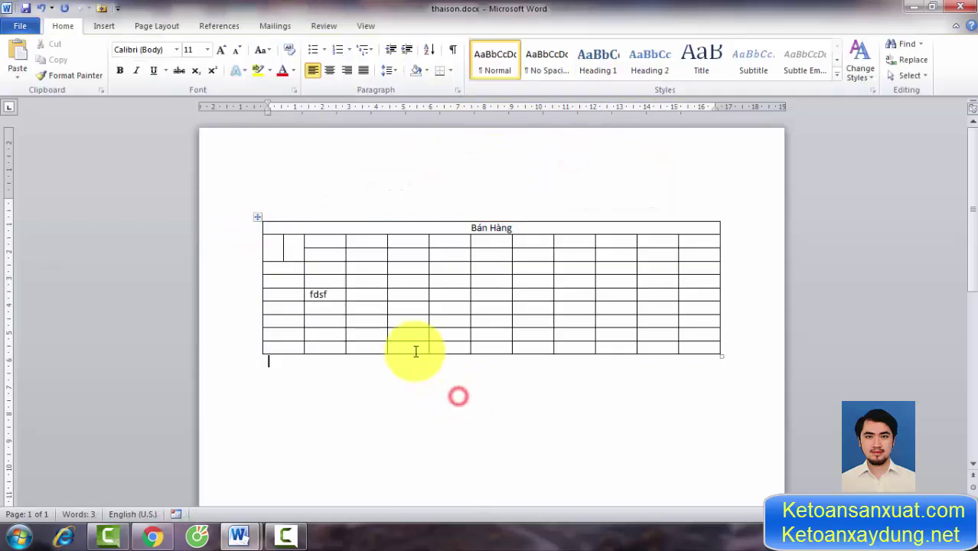
{"action": "double_click", "coordinate": [315, 295]}
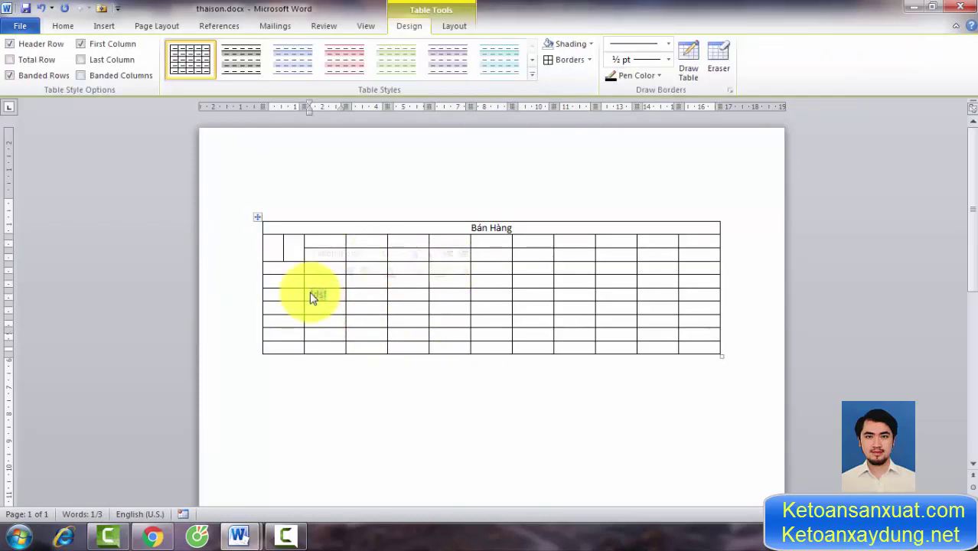
Replace 'fdsf' with 'bán', add 'mua' in a right-hand cell, and start a line below the table.
{"action": "type", "text": "bán"}
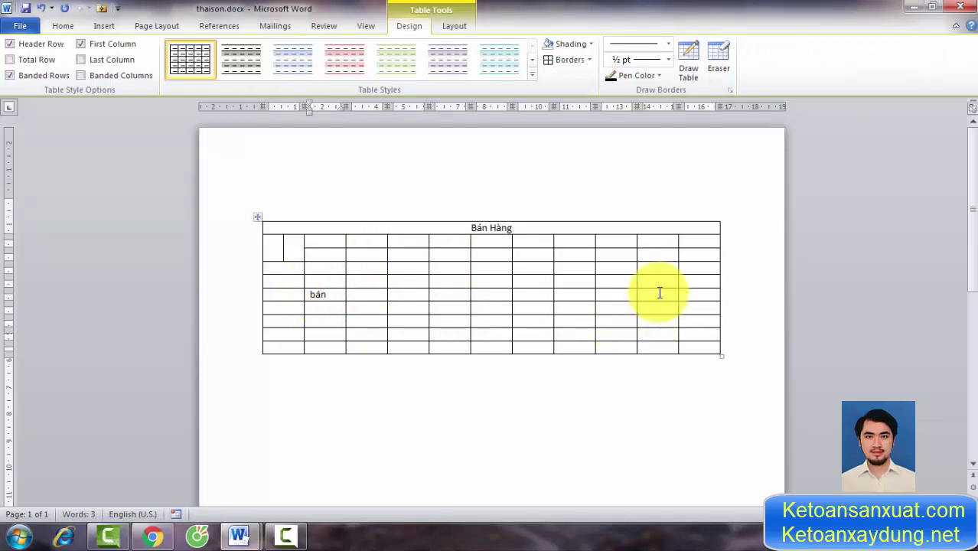
{"action": "left_click", "coordinate": [659, 293]}
{"action": "type", "text": "mua"}
{"action": "left_click", "coordinate": [620, 363]}
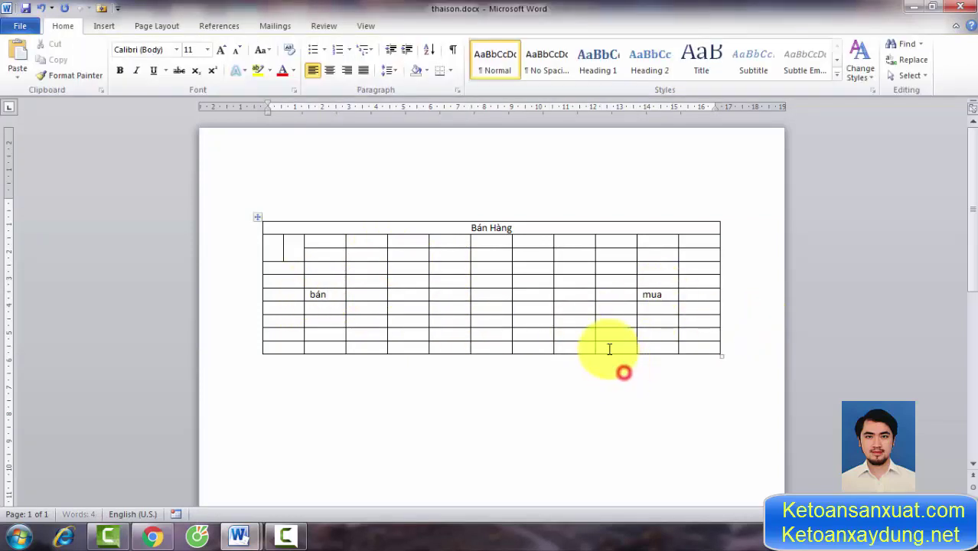
{"action": "double_click", "coordinate": [317, 419]}
{"action": "type", "text": "bán"}
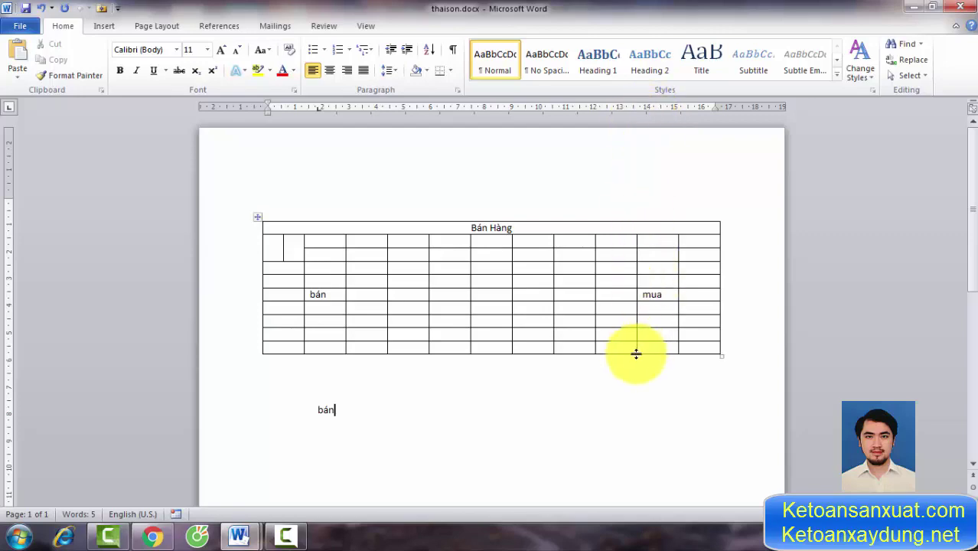
Add a 14 cm tab stop so 'mua' sits far right of 'Bán' below the table.
{"action": "left_click", "coordinate": [457, 89]}
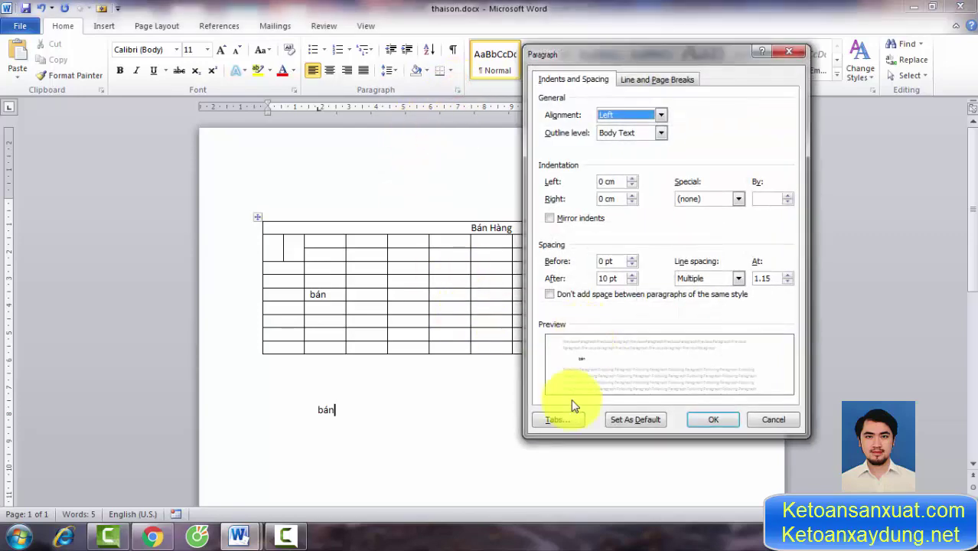
{"action": "left_click", "coordinate": [564, 418]}
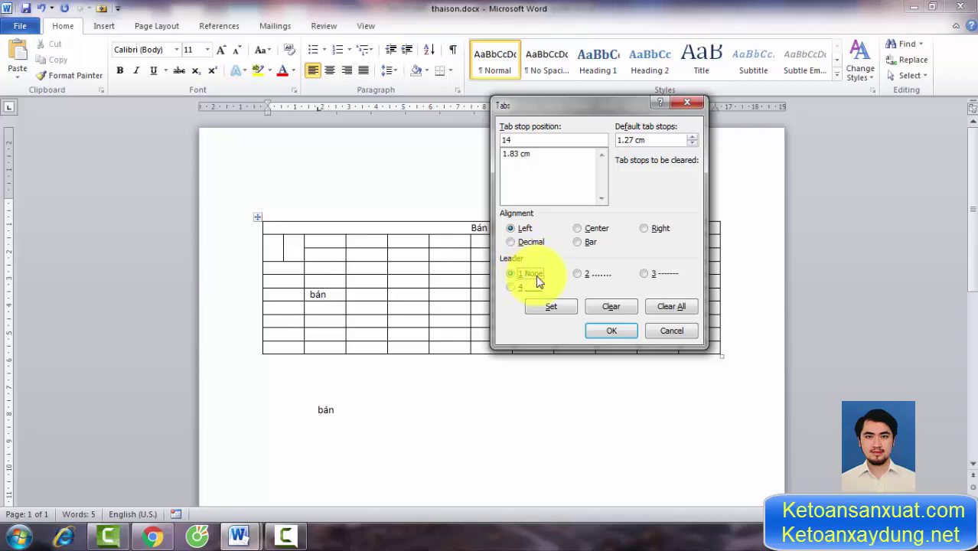
{"action": "left_click", "coordinate": [554, 306]}
{"action": "left_click", "coordinate": [611, 330]}
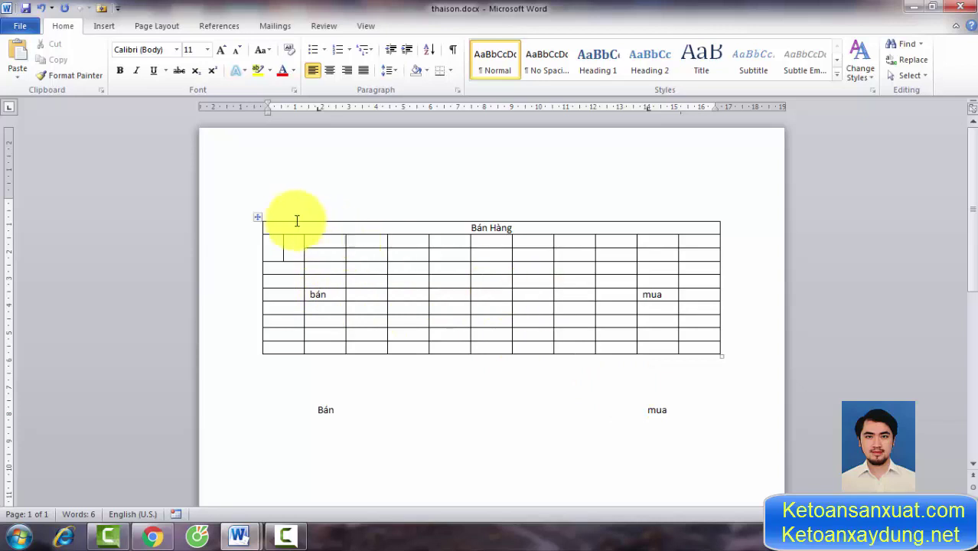
{"action": "left_click", "coordinate": [257, 217]}
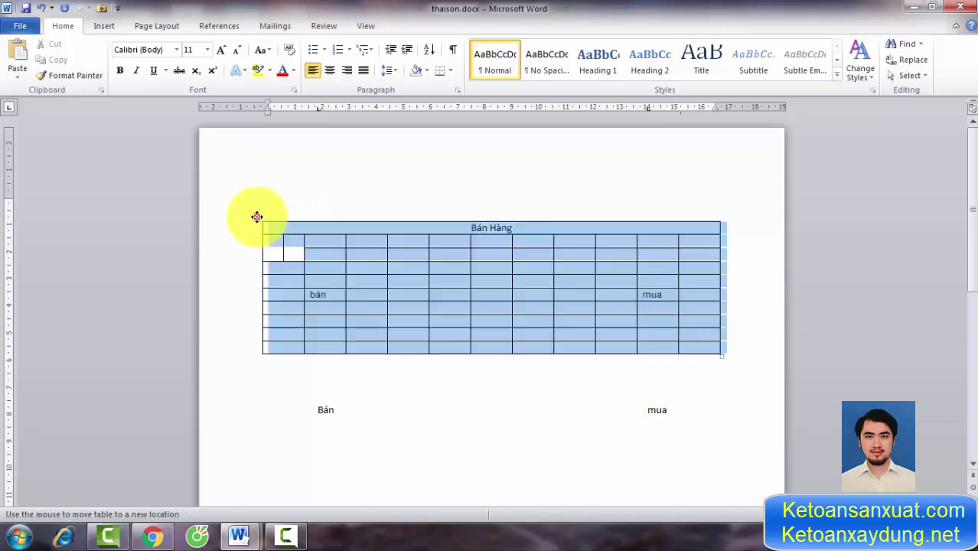
{"action": "left_click", "coordinate": [450, 70]}
{"action": "left_click", "coordinate": [465, 153]}
{"action": "left_click", "coordinate": [683, 436]}
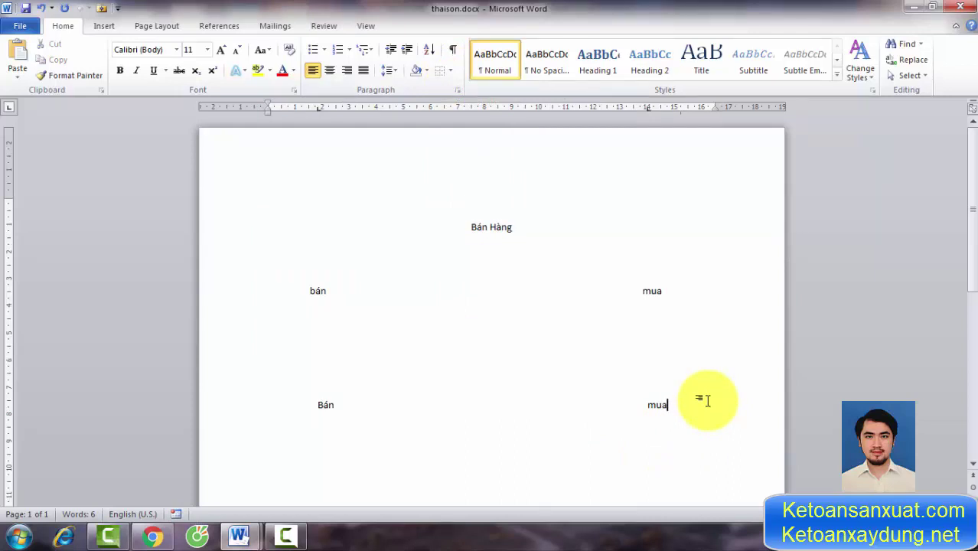
{"action": "left_click", "coordinate": [257, 216]}
{"action": "left_click", "coordinate": [451, 72]}
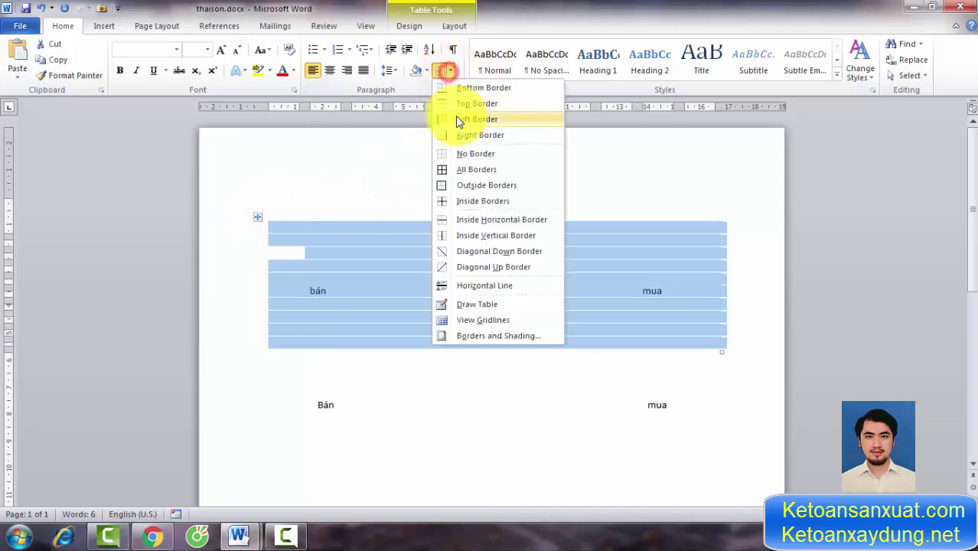
{"action": "left_click", "coordinate": [459, 173]}
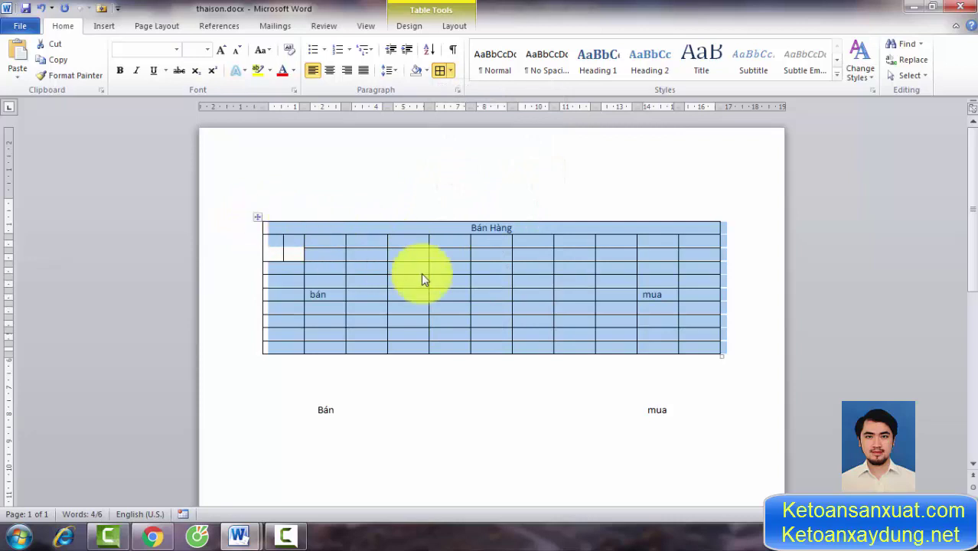
{"action": "left_click", "coordinate": [484, 244]}
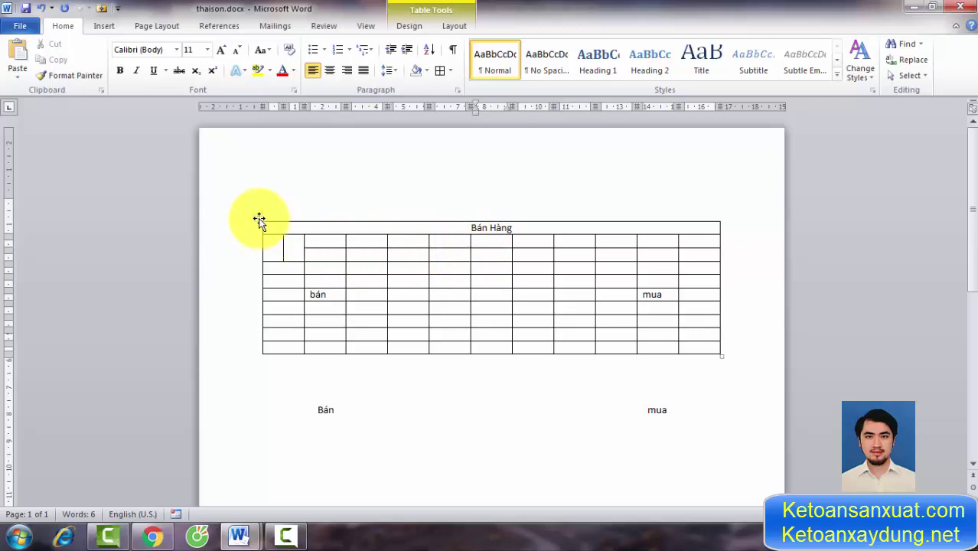
{"action": "mouse_move", "coordinate": [323, 244]}
{"action": "left_mouse_down"}
{"action": "mouse_move", "coordinate": [643, 314]}
{"action": "mouse_move", "coordinate": [696, 348]}
{"action": "left_mouse_up"}
Open Borders and Shading for the selected cells and try dotted, dashed and solid line styles.
{"action": "right_click", "coordinate": [570, 288]}
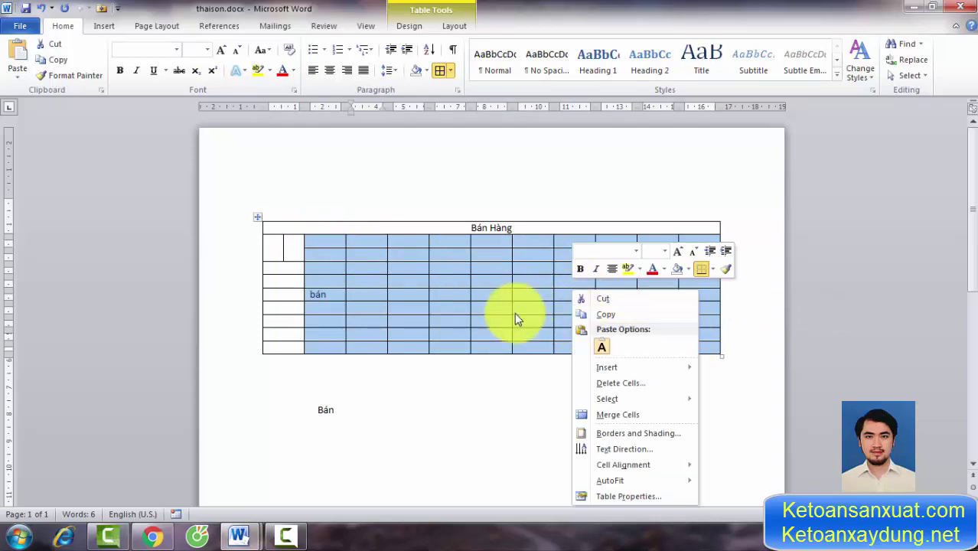
{"action": "left_click", "coordinate": [621, 434]}
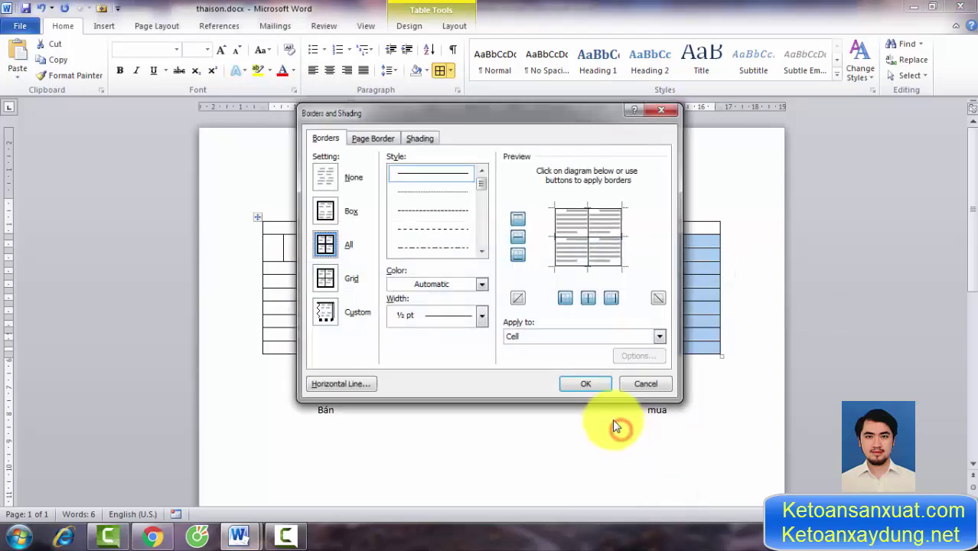
{"action": "mouse_move", "coordinate": [467, 115]}
{"action": "left_mouse_down"}
{"action": "mouse_move", "coordinate": [656, 119]}
{"action": "mouse_move", "coordinate": [647, 118]}
{"action": "left_mouse_up"}
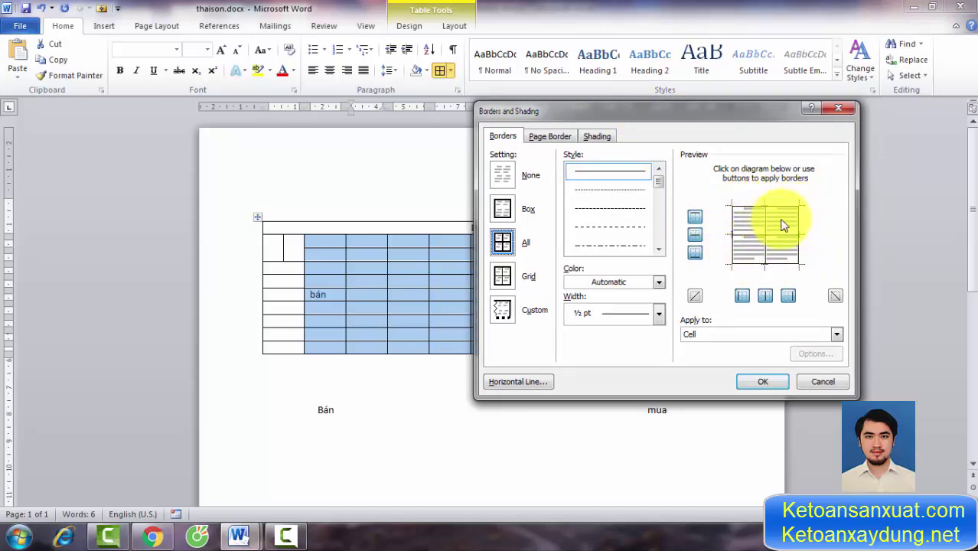
{"action": "left_click", "coordinate": [627, 189]}
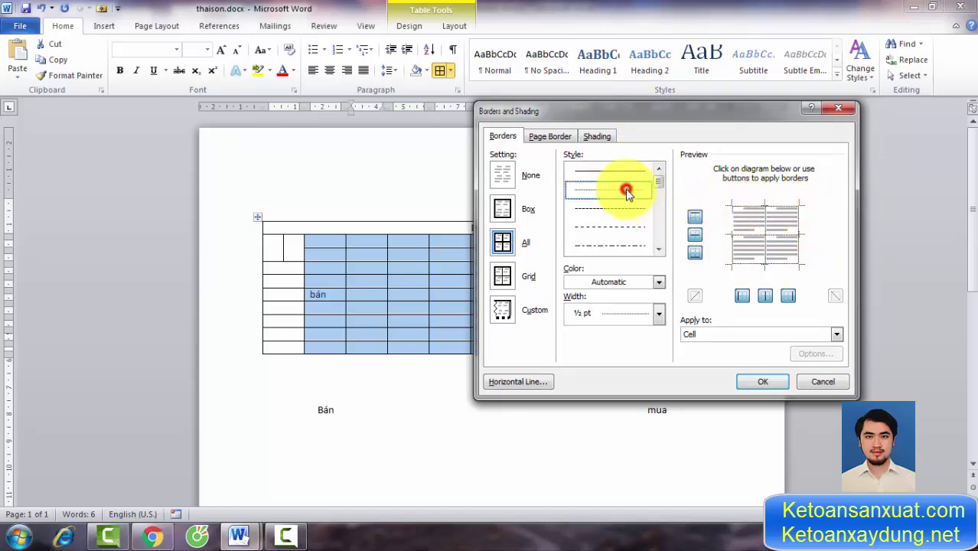
{"action": "left_click", "coordinate": [626, 208]}
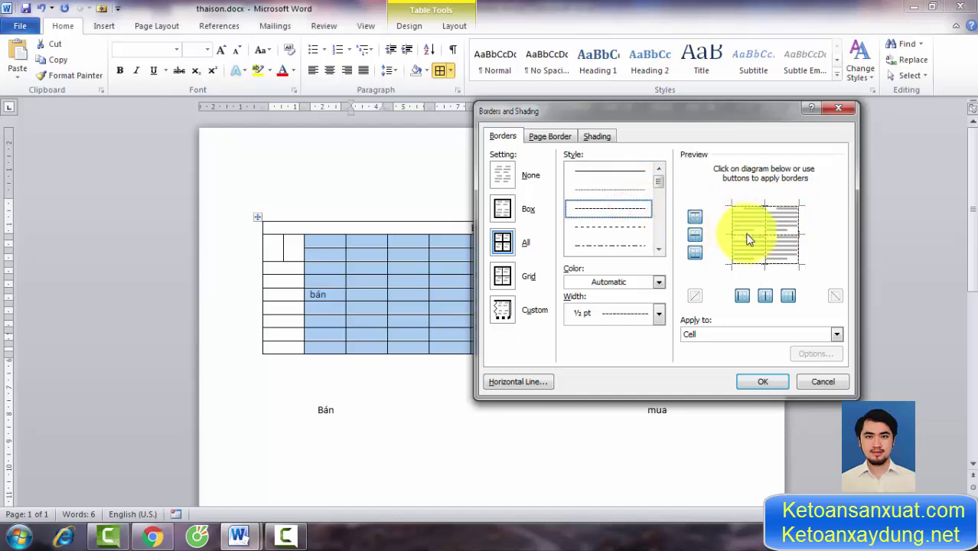
{"action": "left_click", "coordinate": [625, 172]}
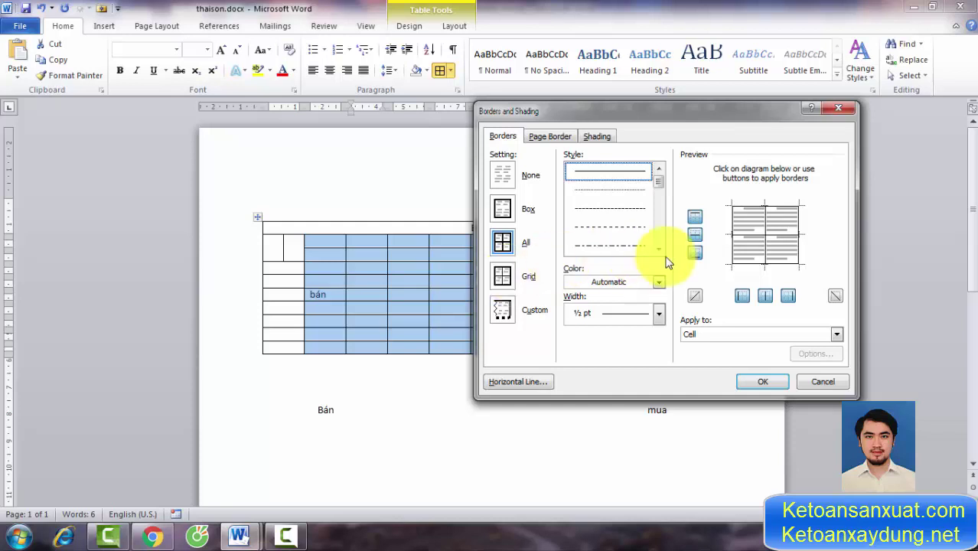
Set dotted inside borders and solid outer edges in the preview, then apply.
{"action": "left_click", "coordinate": [765, 223]}
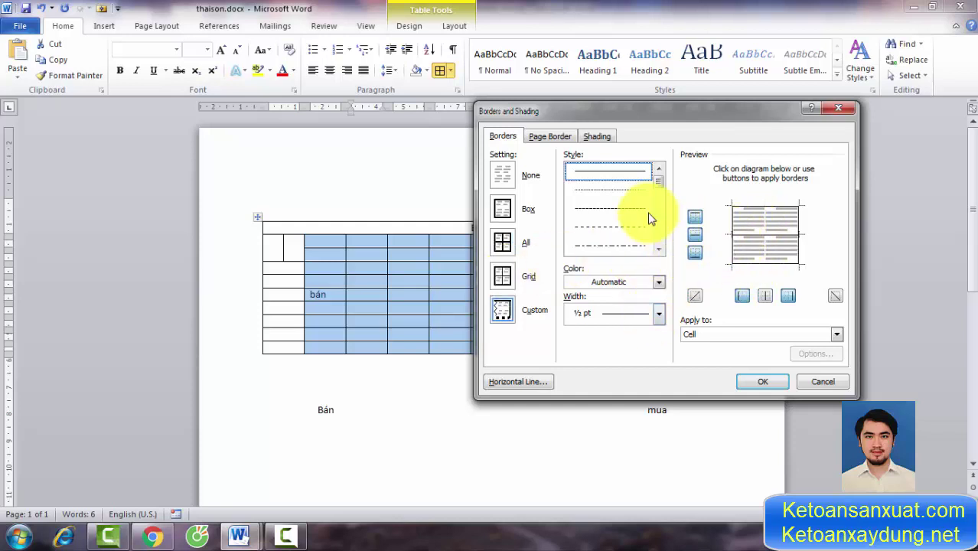
{"action": "left_click", "coordinate": [620, 189]}
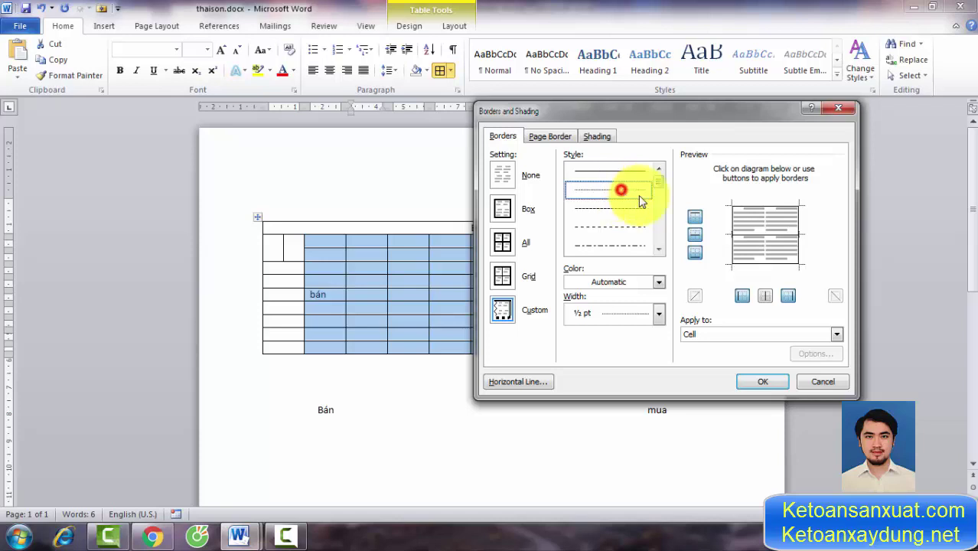
{"action": "left_click", "coordinate": [764, 228]}
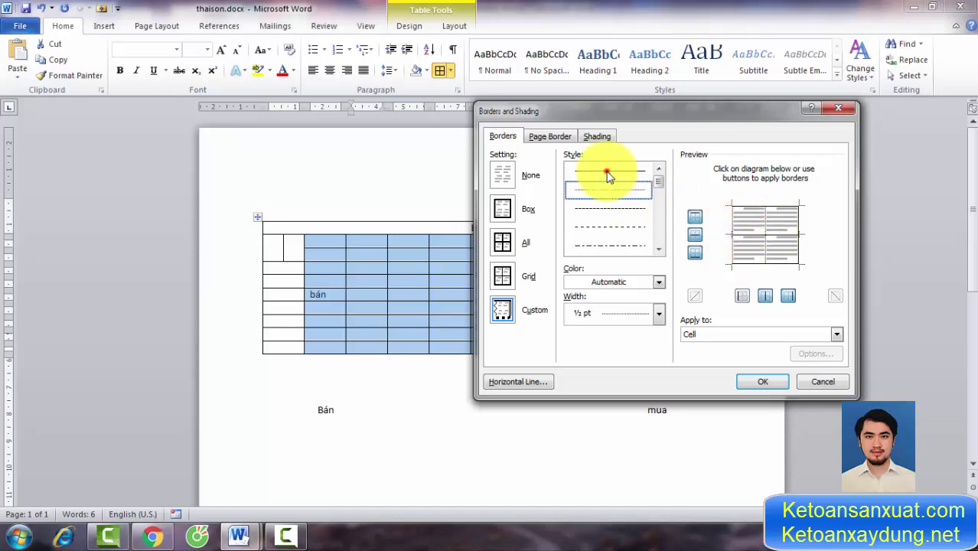
{"action": "left_click", "coordinate": [606, 170]}
{"action": "left_click", "coordinate": [733, 234]}
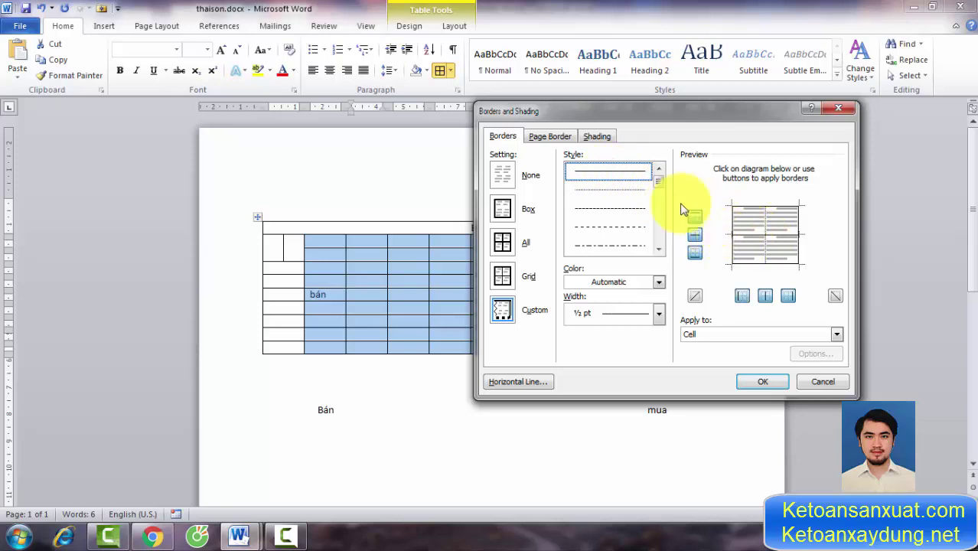
{"action": "left_click", "coordinate": [617, 197]}
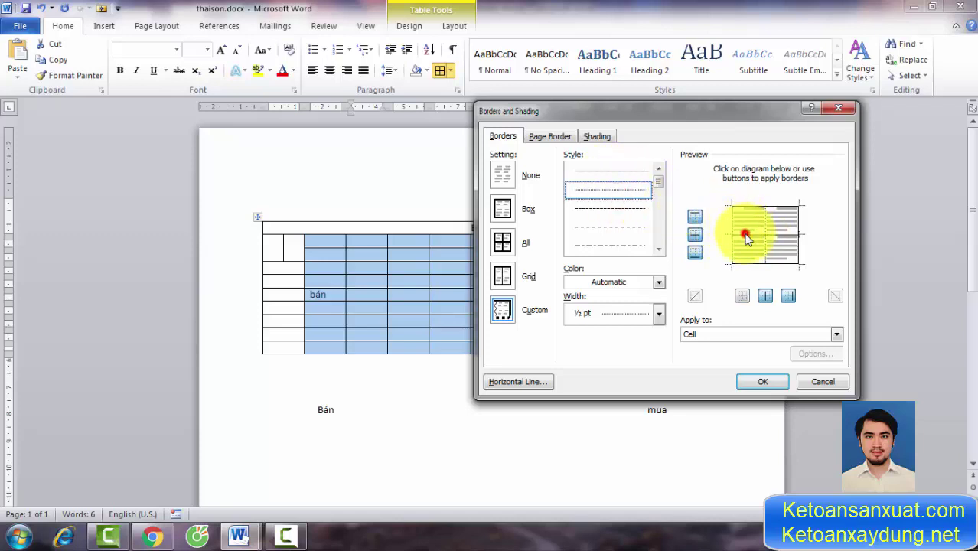
{"action": "left_click", "coordinate": [745, 235]}
{"action": "left_click", "coordinate": [602, 169]}
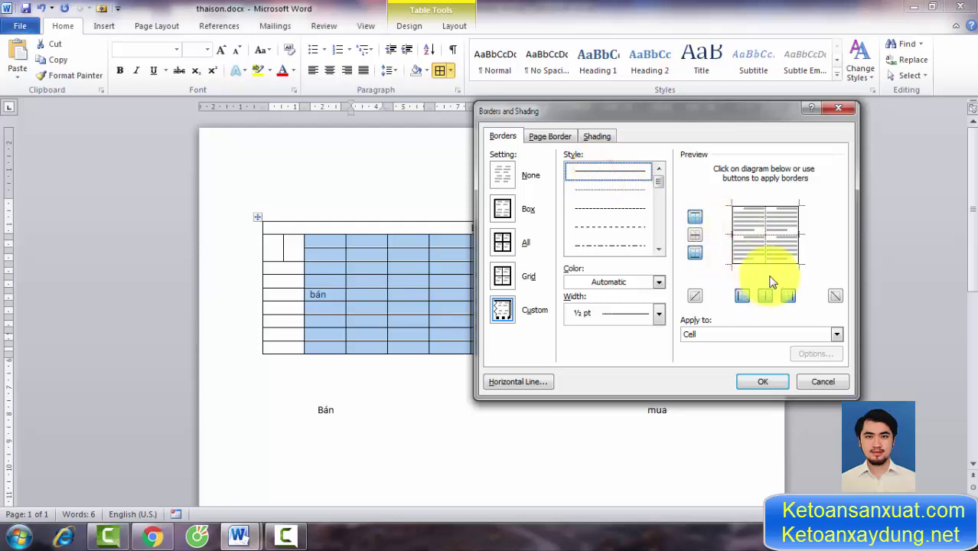
{"action": "left_click", "coordinate": [765, 382]}
{"action": "left_click", "coordinate": [647, 399]}
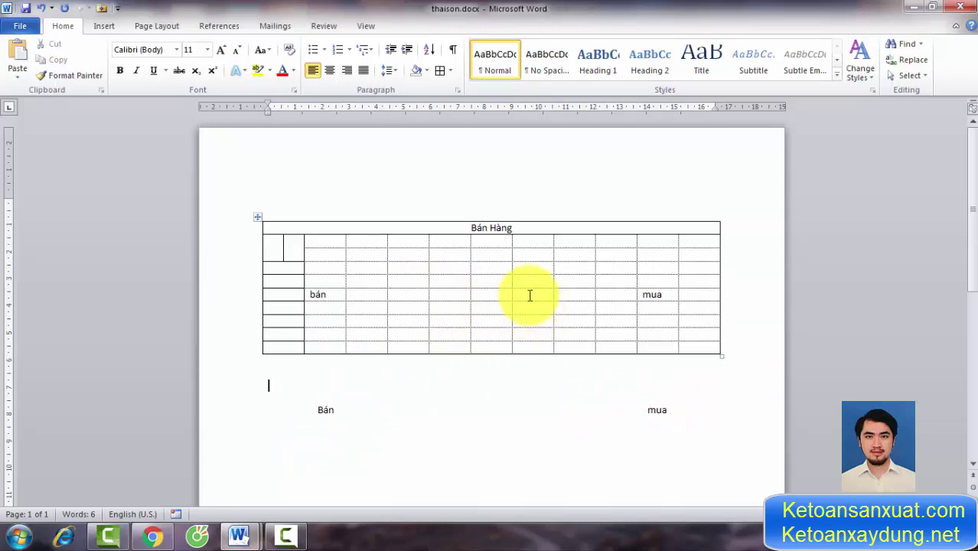
Clear the practice table's text and delete the whole table.
{"action": "left_click", "coordinate": [257, 217]}
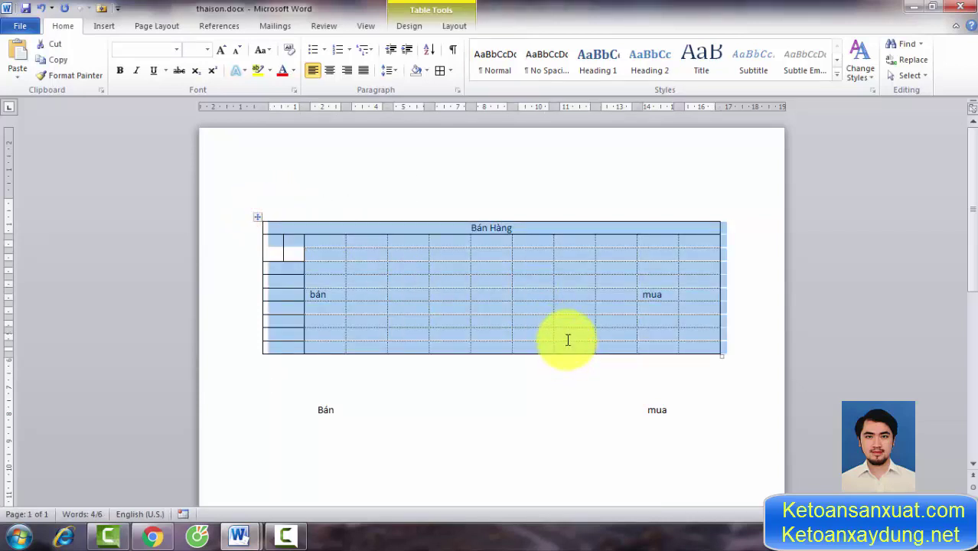
{"action": "key", "text": "Delete"}
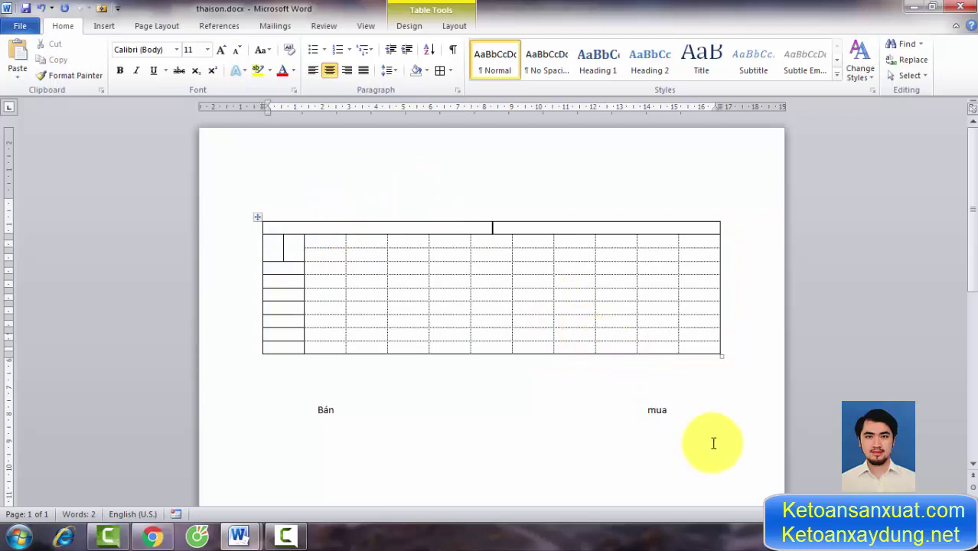
{"action": "left_click_drag", "start_coordinate": [713, 443], "coordinate": [282, 220]}
{"action": "right_click", "coordinate": [289, 244]}
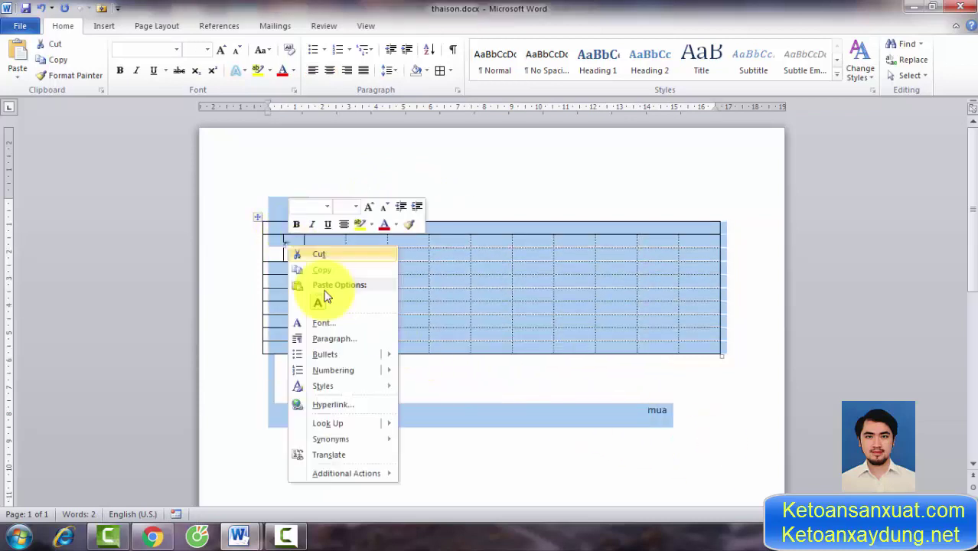
{"action": "left_click", "coordinate": [566, 282]}
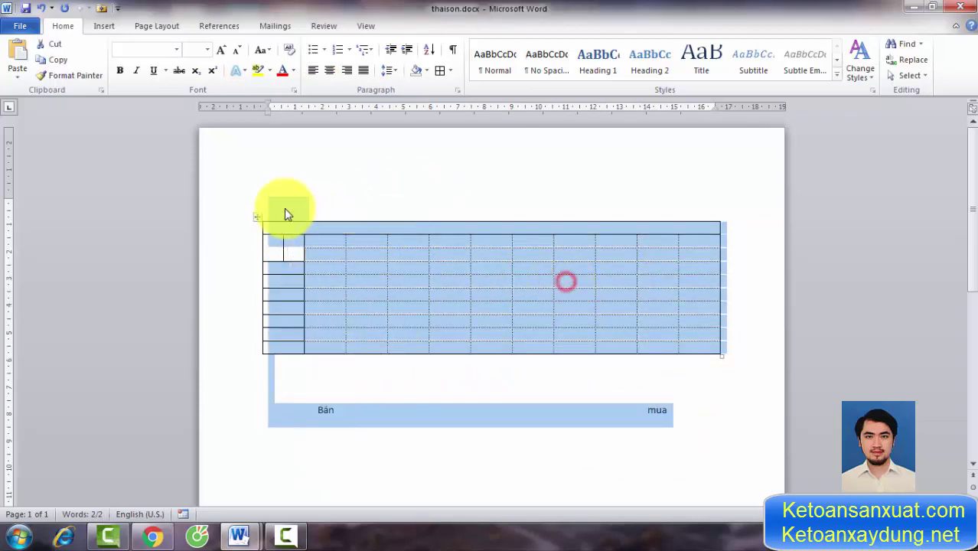
{"action": "left_click", "coordinate": [257, 217]}
{"action": "right_click", "coordinate": [256, 216]}
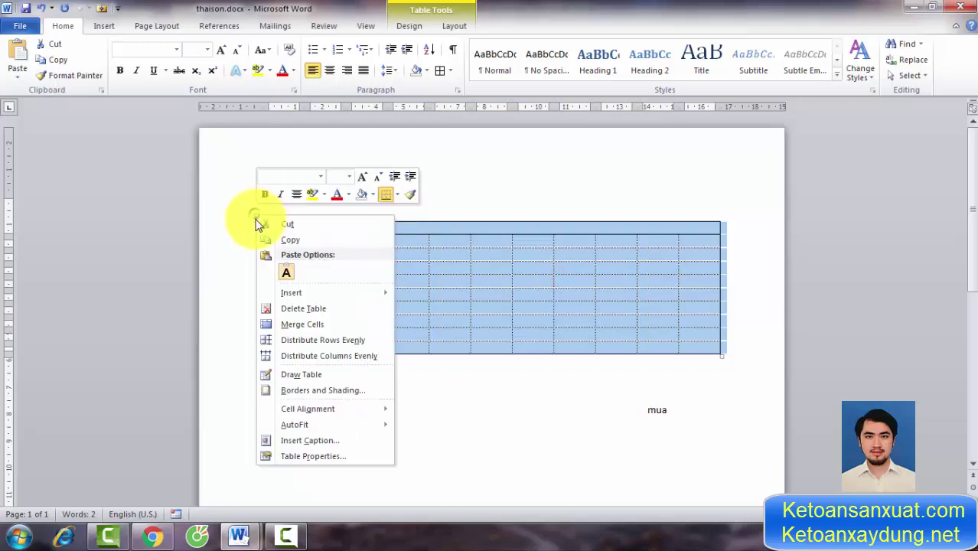
{"action": "left_click", "coordinate": [303, 307]}
Delete the Bán/mua line and the blank lines around it.
{"action": "left_click", "coordinate": [509, 375]}
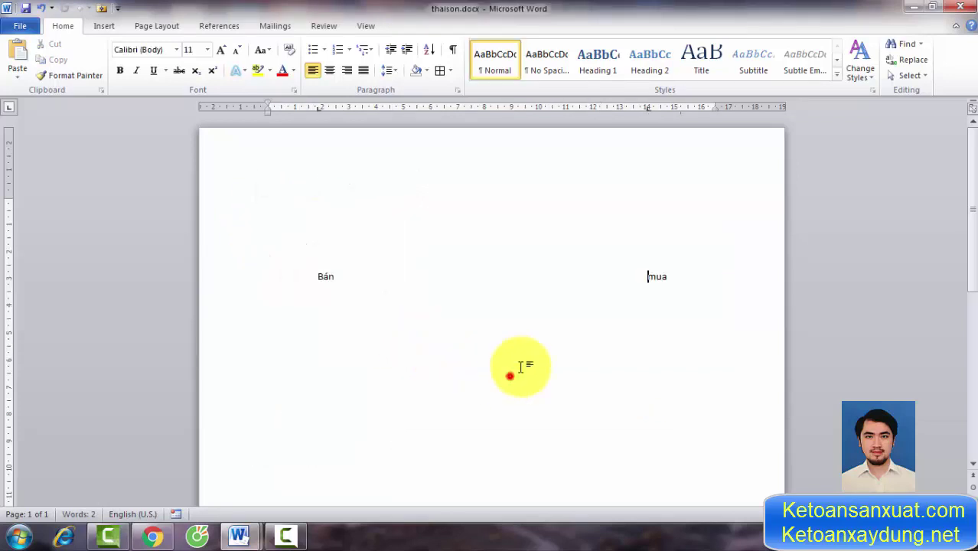
{"action": "left_click_drag", "start_coordinate": [689, 323], "coordinate": [279, 170]}
{"action": "key", "text": "Delete"}
{"action": "left_click", "coordinate": [530, 314]}
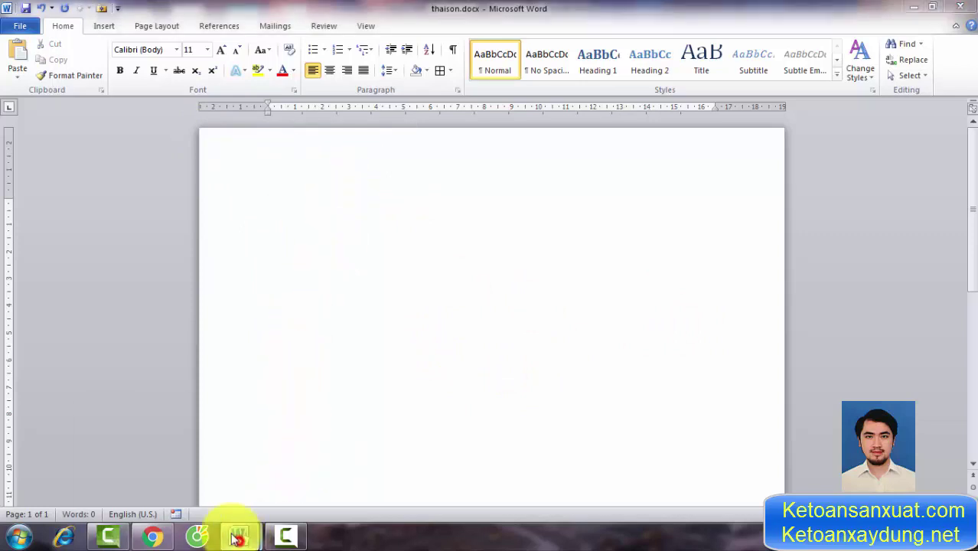
Bring SACH WEP.docx forward and select its two-cell header table.
{"action": "mouse_move", "coordinate": [237, 533]}
{"action": "left_click", "coordinate": [187, 476]}
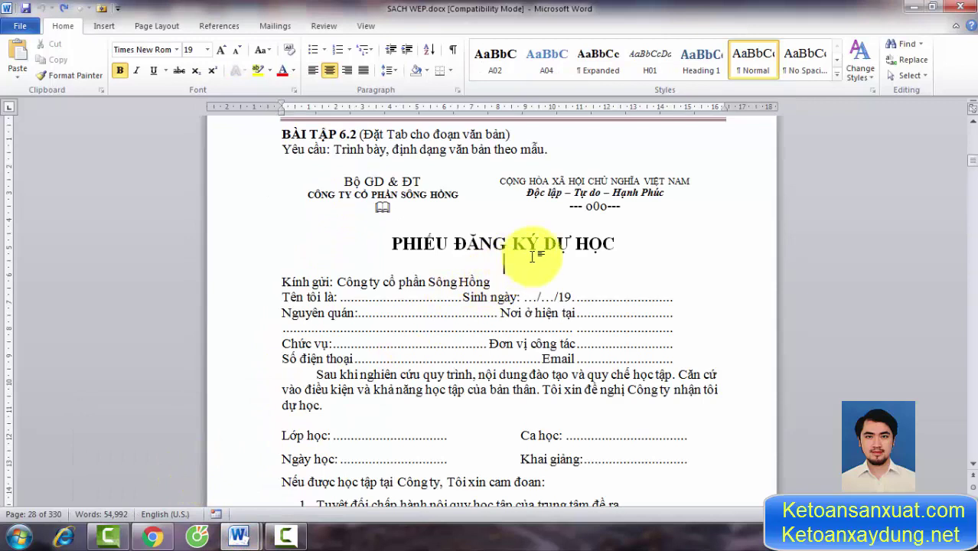
{"action": "left_click", "coordinate": [637, 208]}
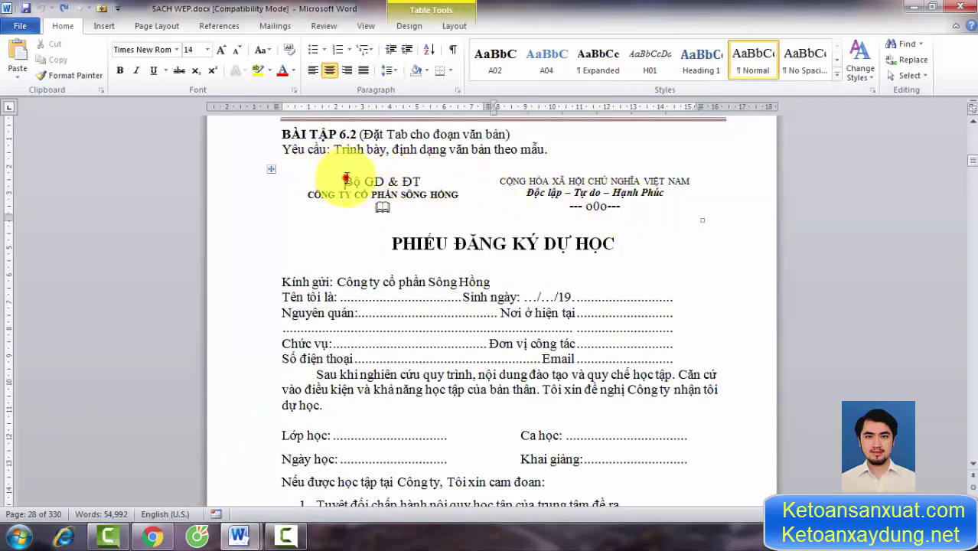
{"action": "left_click_drag", "start_coordinate": [336, 182], "coordinate": [643, 205]}
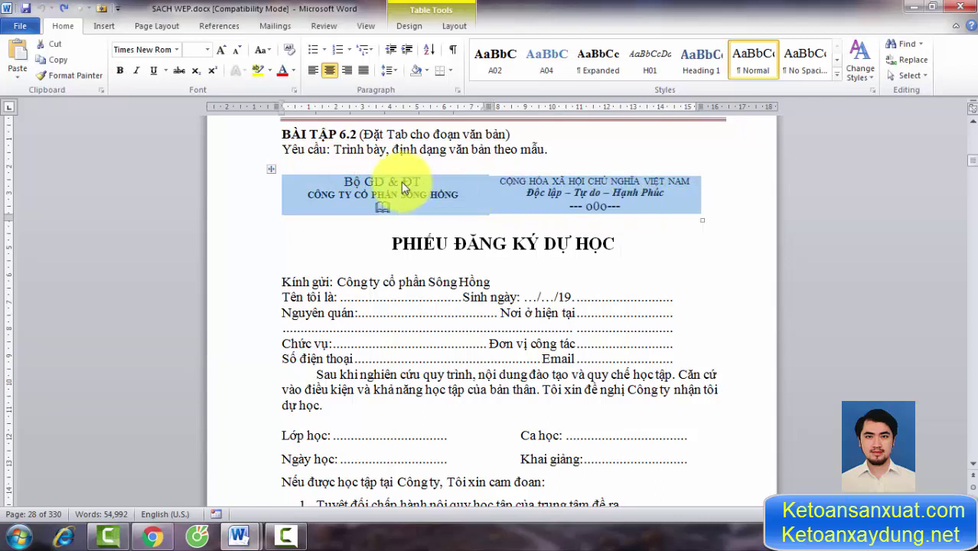
{"action": "left_click", "coordinate": [270, 170]}
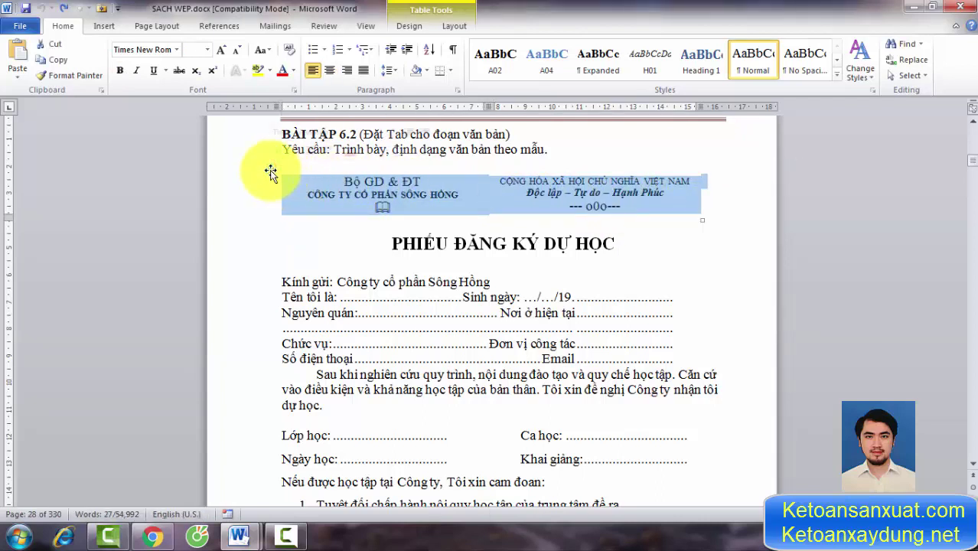
Apply All Borders to the header table and switch back to thaison.docx.
{"action": "left_click", "coordinate": [449, 71]}
{"action": "left_click", "coordinate": [463, 165]}
{"action": "left_click", "coordinate": [607, 281]}
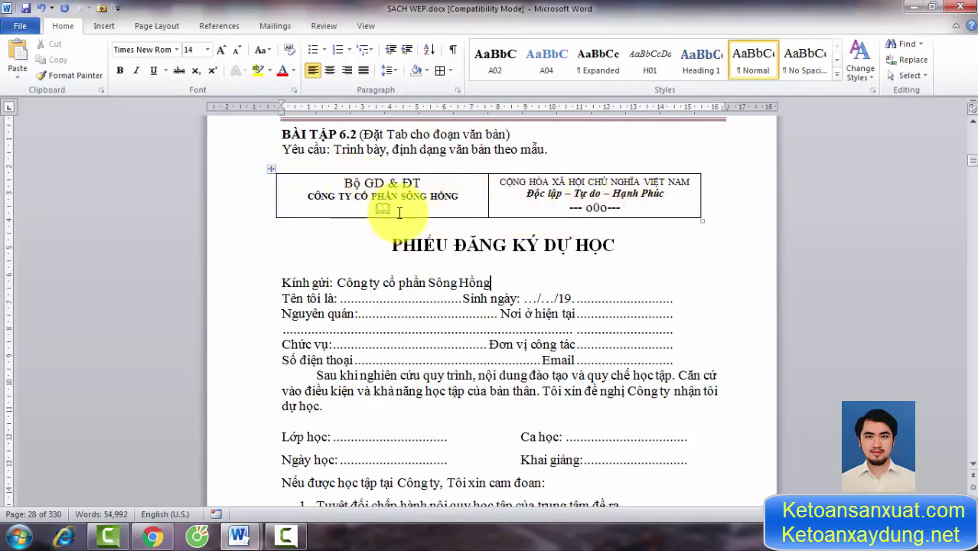
{"action": "left_click", "coordinate": [238, 536]}
{"action": "left_click", "coordinate": [290, 478]}
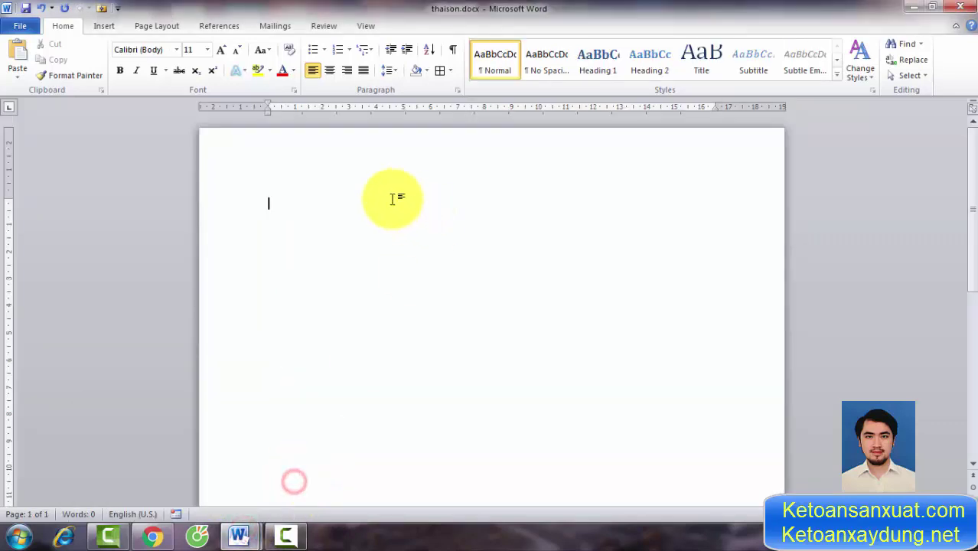
Insert a two-column, one-row table into thaison.docx.
{"action": "left_click", "coordinate": [103, 25]}
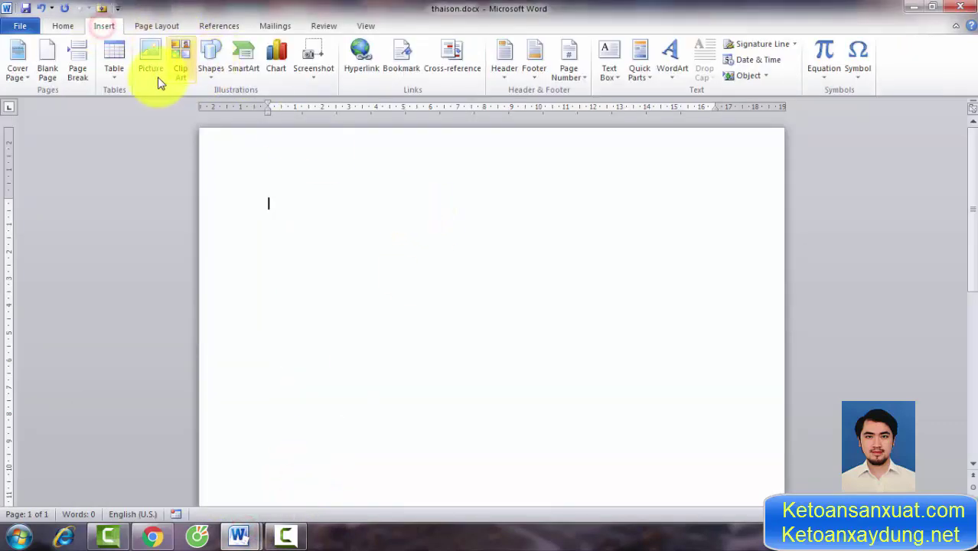
{"action": "left_click", "coordinate": [123, 76]}
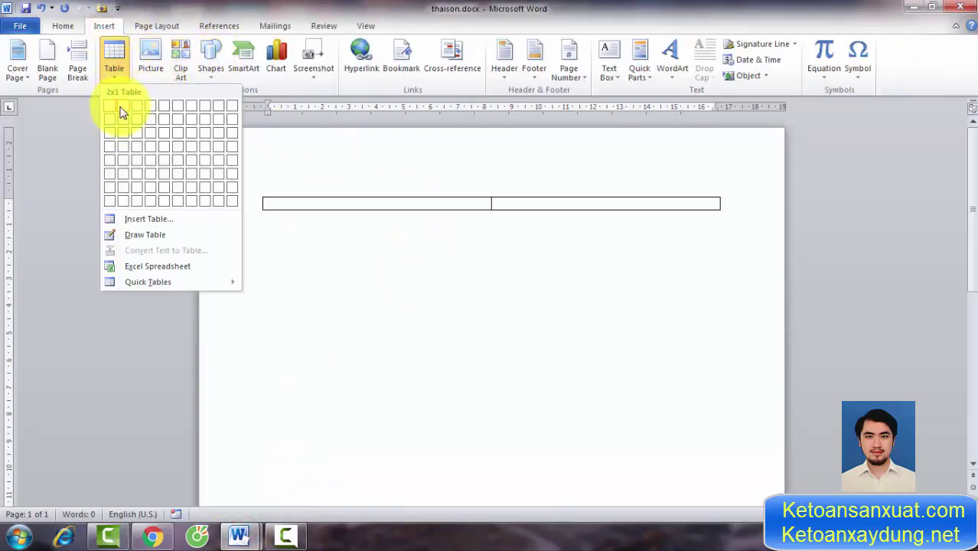
{"action": "left_click", "coordinate": [122, 113]}
{"action": "left_click", "coordinate": [415, 197]}
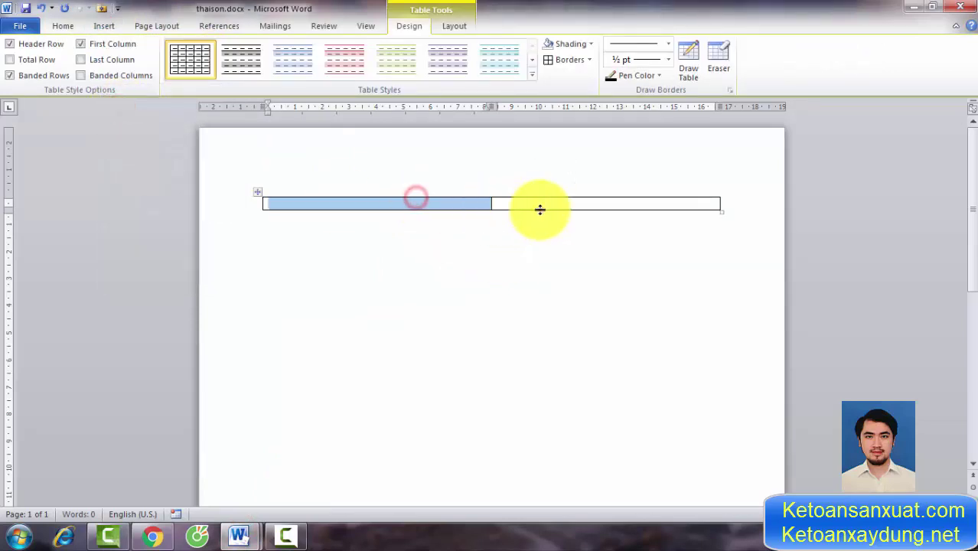
{"action": "left_click", "coordinate": [537, 208]}
{"action": "left_click", "coordinate": [410, 196]}
{"action": "left_click", "coordinate": [525, 202]}
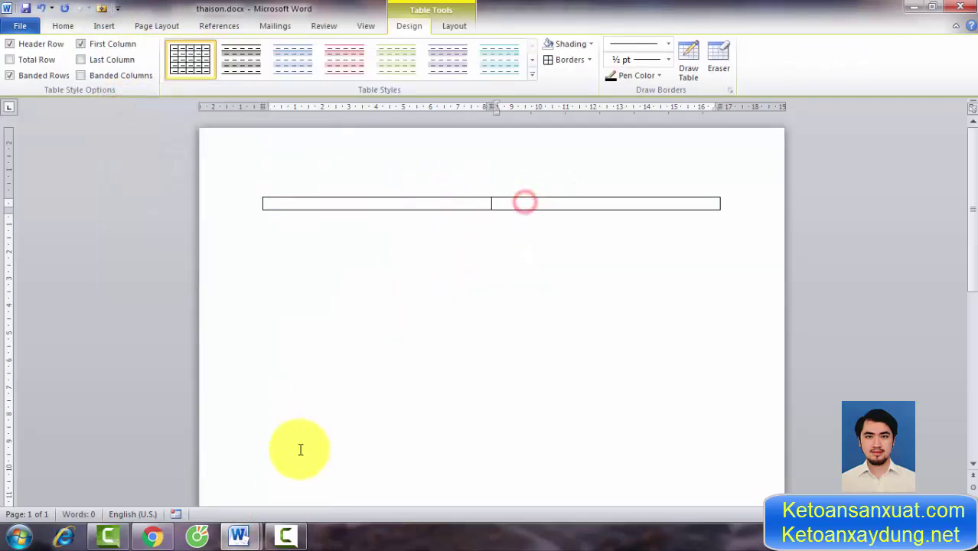
Bring SACH WEP.docx forward and select the left header block's text.
{"action": "mouse_move", "coordinate": [241, 538]}
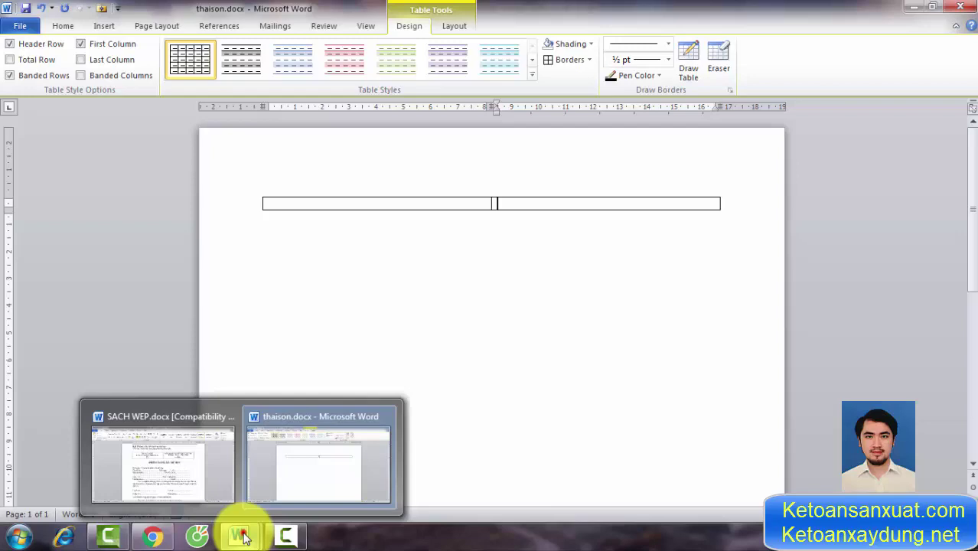
{"action": "left_click", "coordinate": [199, 480]}
{"action": "left_click_drag", "start_coordinate": [412, 209], "coordinate": [347, 183]}
{"action": "key", "text": "ctrl+c"}
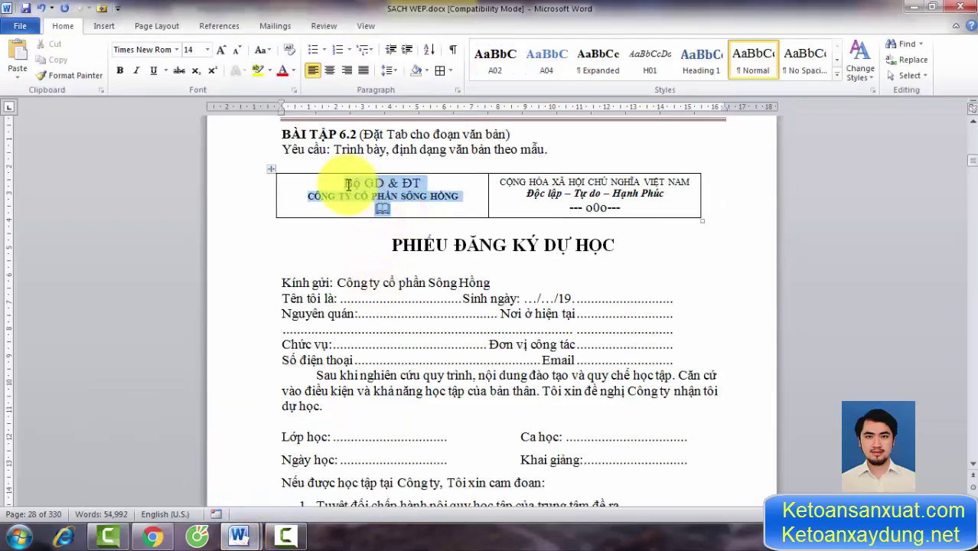
Paste the Bộ GD & ĐT and CỘNG HÒA XÃ HỘI CHỦ NGHĨA VIỆT NAM blocks into the two cells.
{"action": "key", "text": "alt+Tab"}
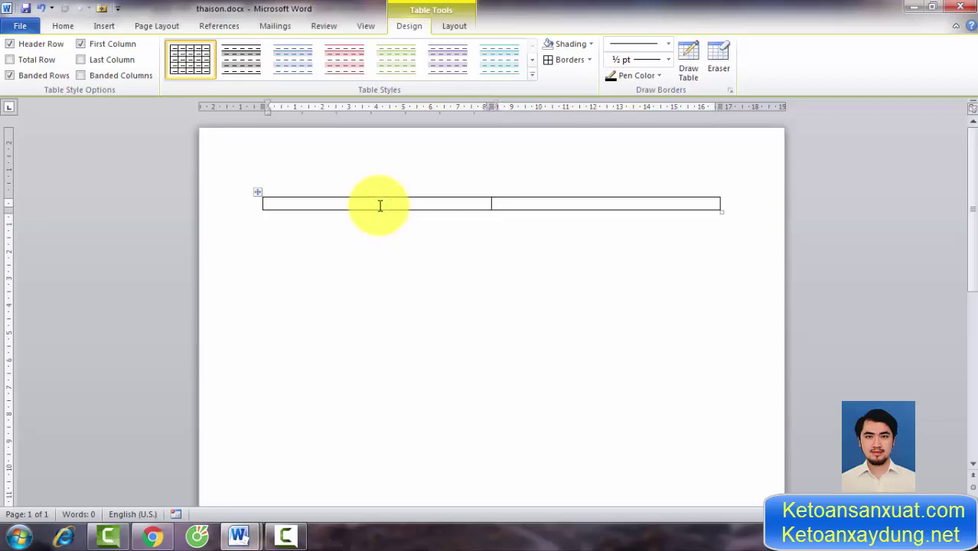
{"action": "key", "text": "ctrl+v"}
{"action": "key", "text": "alt+Tab"}
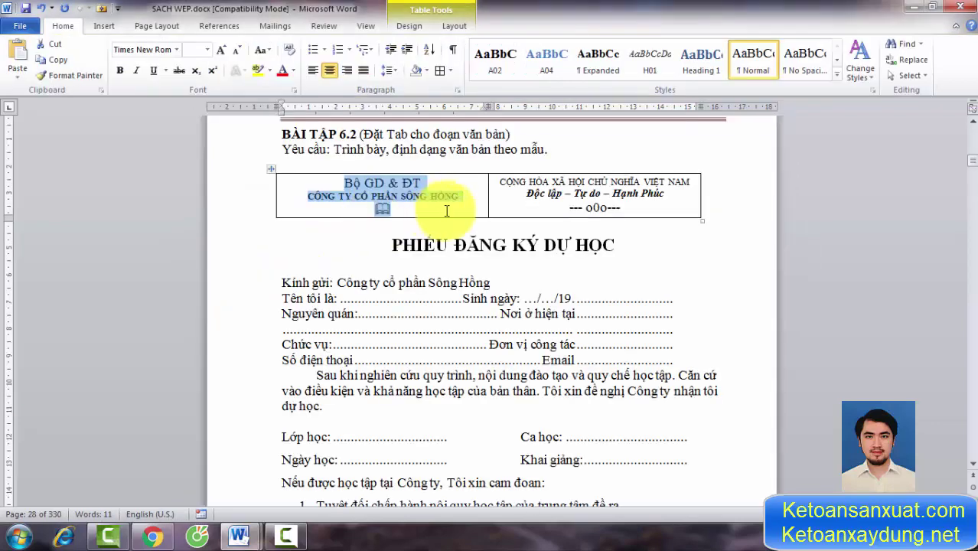
{"action": "left_click_drag", "start_coordinate": [498, 182], "coordinate": [628, 209]}
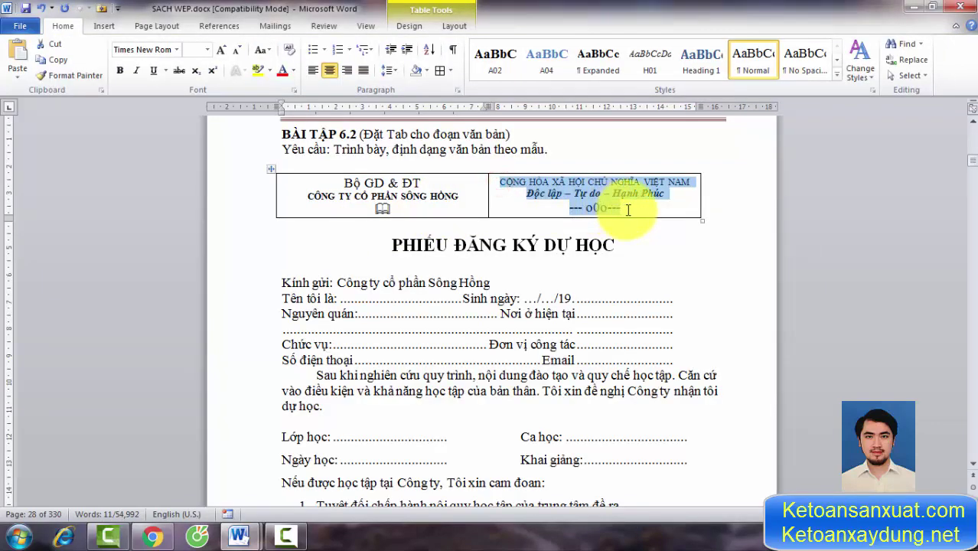
{"action": "key", "text": "ctrl+c"}
{"action": "key", "text": "alt+Tab"}
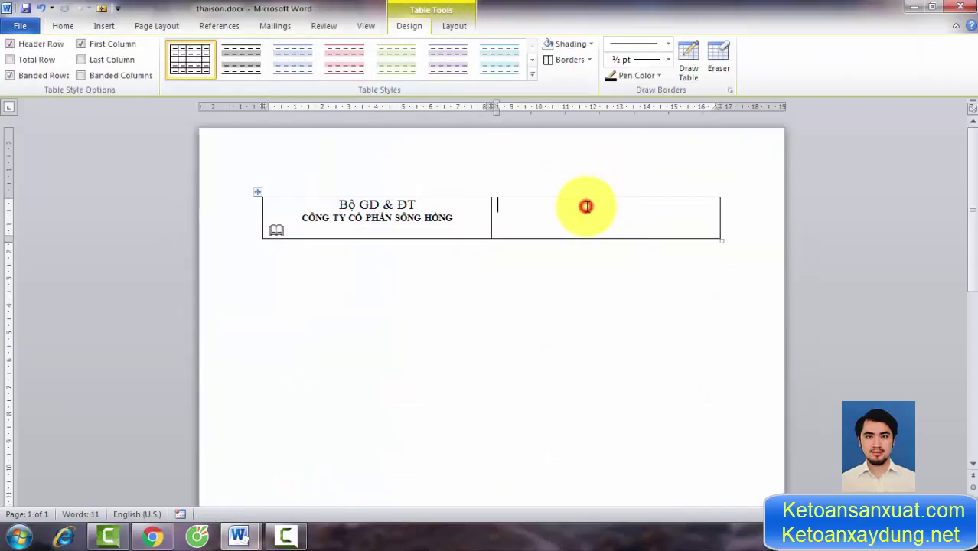
{"action": "left_click", "coordinate": [586, 207]}
{"action": "key", "text": "ctrl+v"}
Centre the text in both table cells with Align Center.
{"action": "left_click_drag", "start_coordinate": [566, 226], "coordinate": [355, 192]}
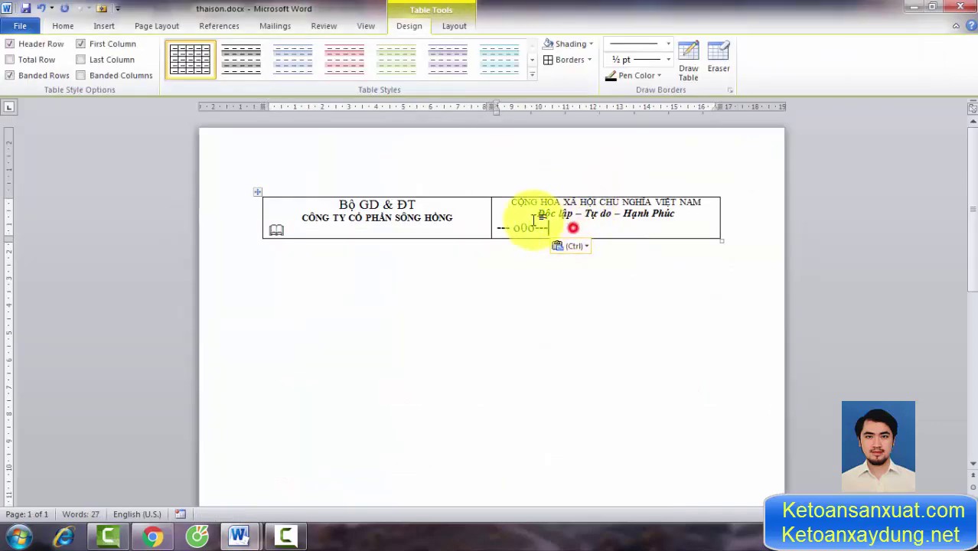
{"action": "left_click", "coordinate": [456, 29]}
{"action": "left_click", "coordinate": [634, 62]}
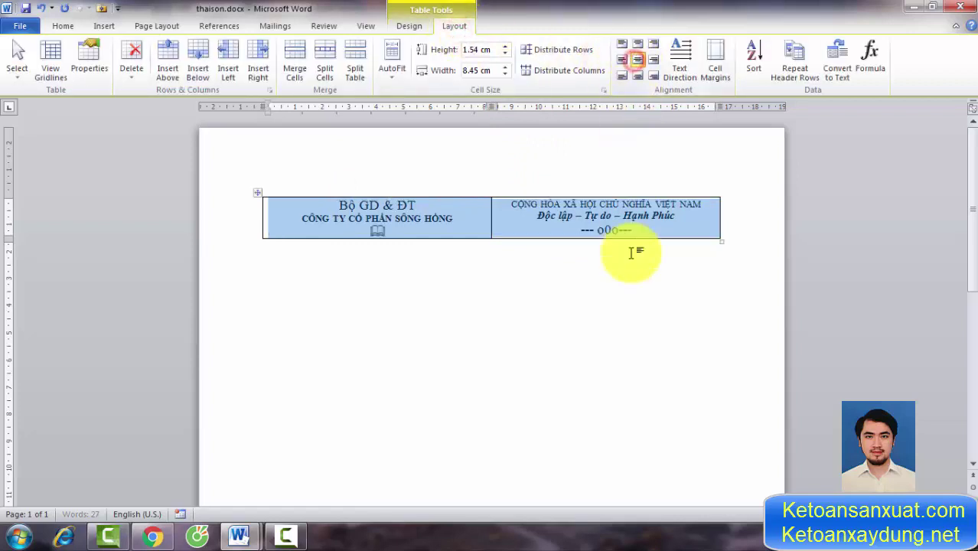
{"action": "left_click", "coordinate": [628, 301]}
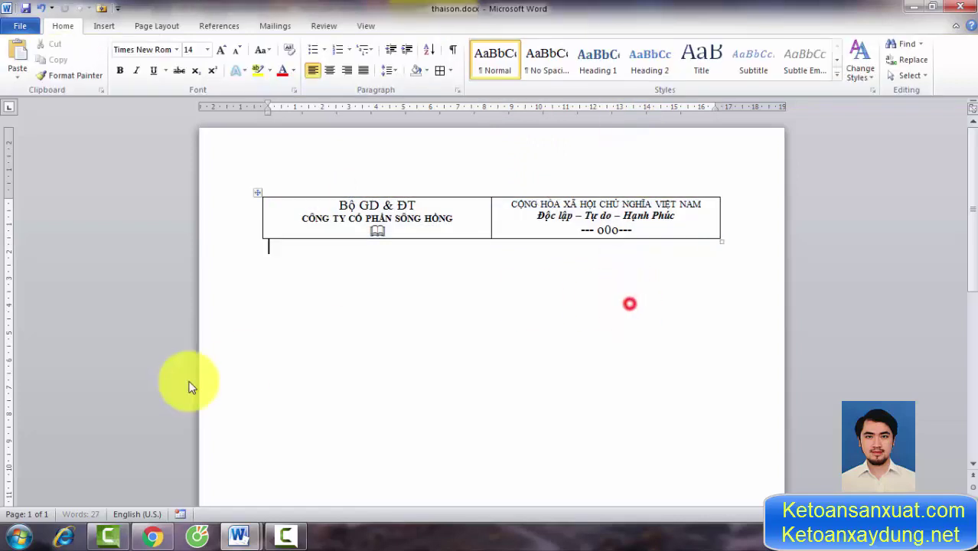
Apply No Border to the whole two-cell header table in thaison.docx.
{"action": "left_click", "coordinate": [258, 192]}
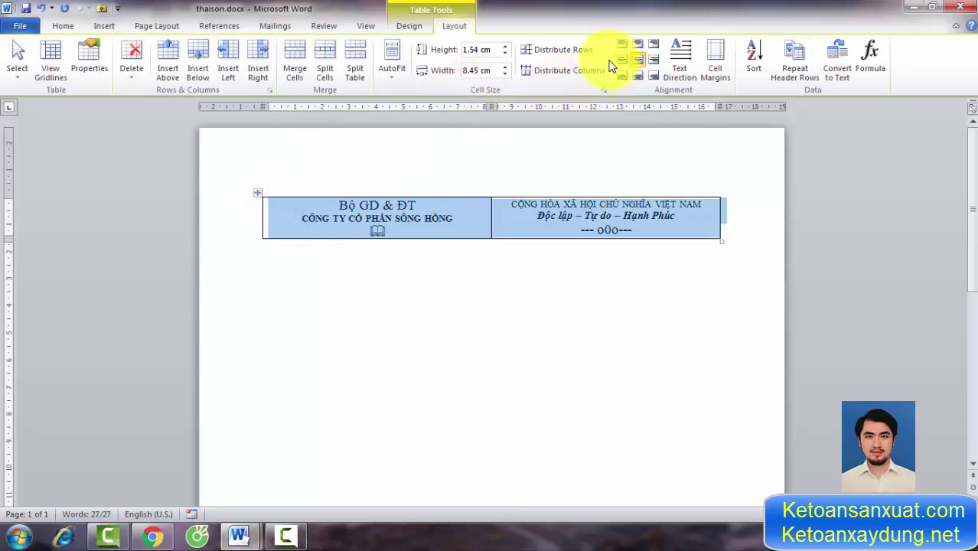
{"action": "left_click", "coordinate": [365, 28]}
{"action": "left_click", "coordinate": [400, 26]}
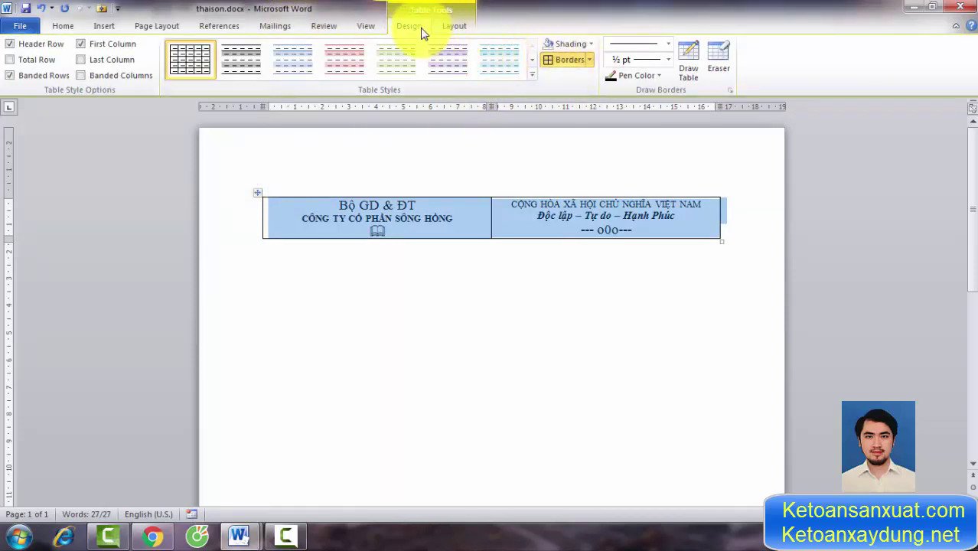
{"action": "left_click", "coordinate": [588, 60]}
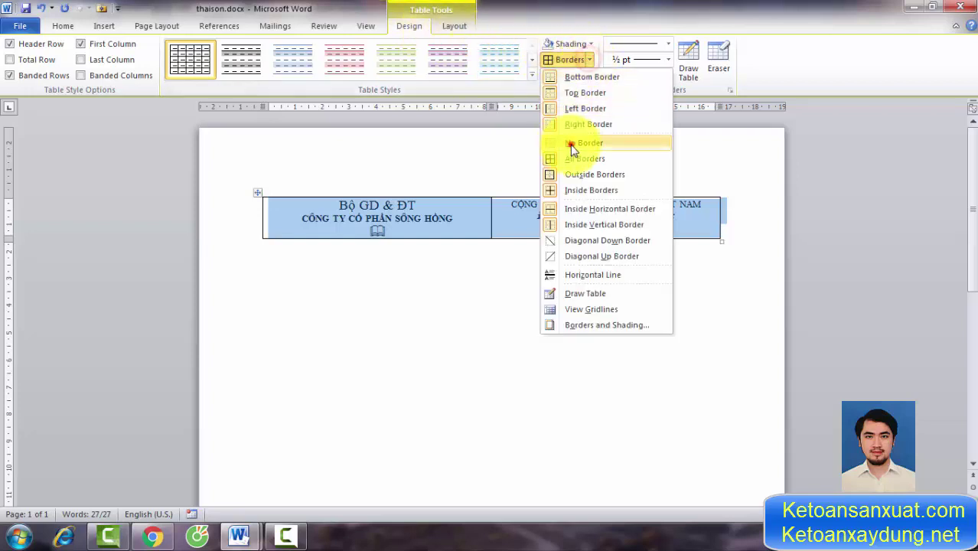
{"action": "left_click", "coordinate": [572, 143]}
{"action": "left_click", "coordinate": [655, 347]}
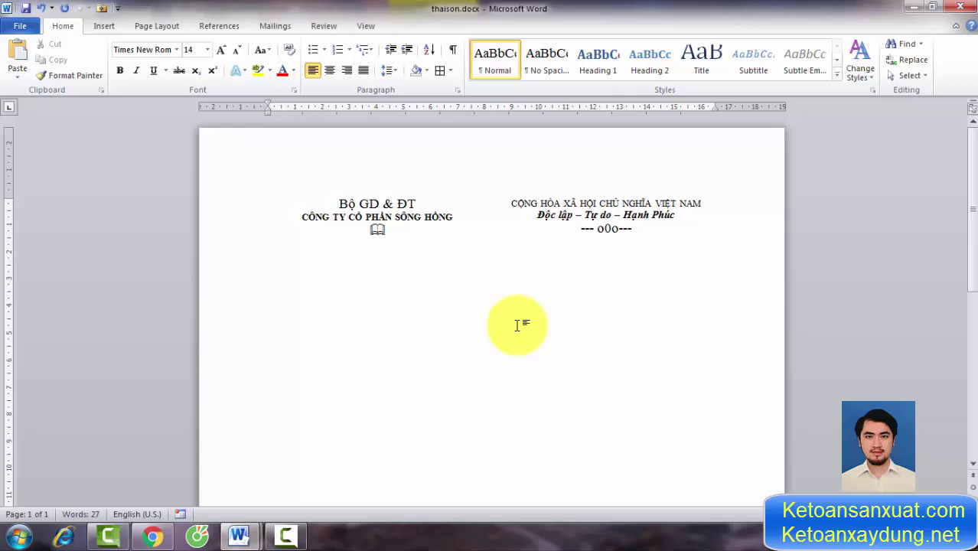
{"action": "left_click", "coordinate": [444, 206]}
{"action": "left_click", "coordinate": [474, 276]}
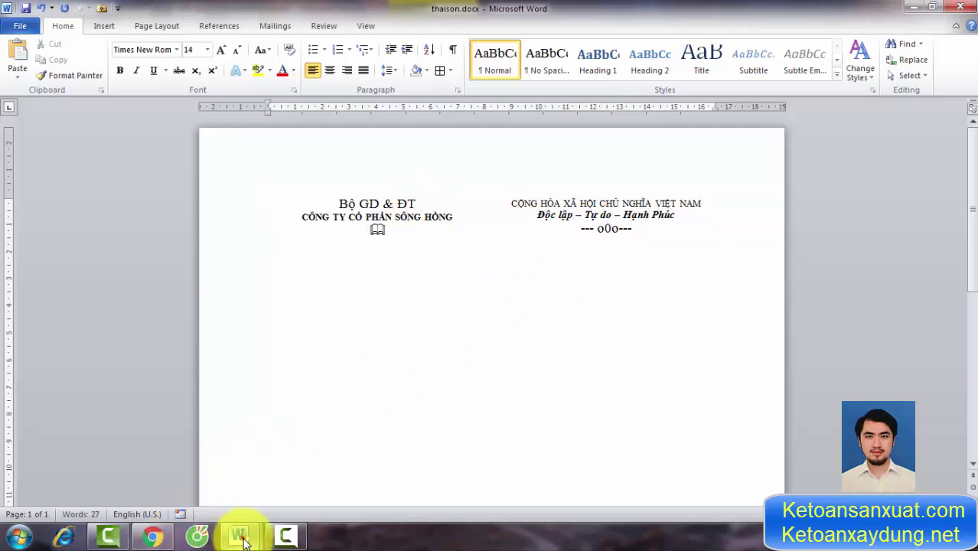
In SACH WEP.docx, undo the stray 'ưa' typed in the header and click into the Tên tôi là line.
{"action": "mouse_move", "coordinate": [241, 534]}
{"action": "left_click", "coordinate": [214, 485]}
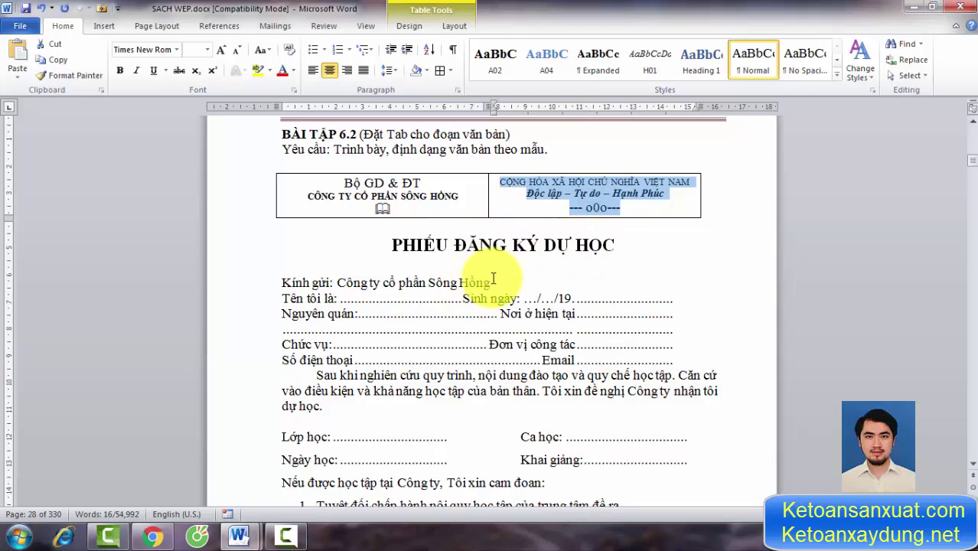
{"action": "type", "text": "ưa"}
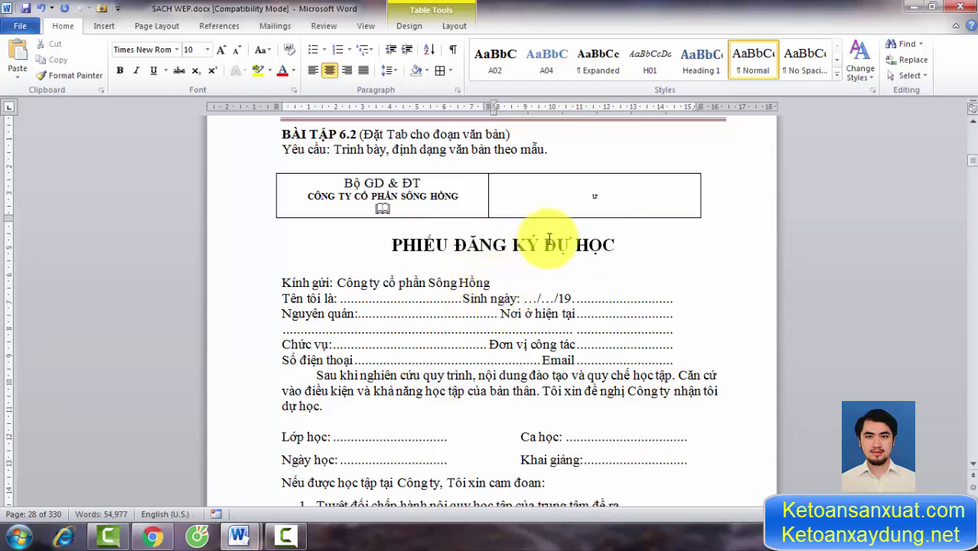
{"action": "key", "text": "ctrl+z"}
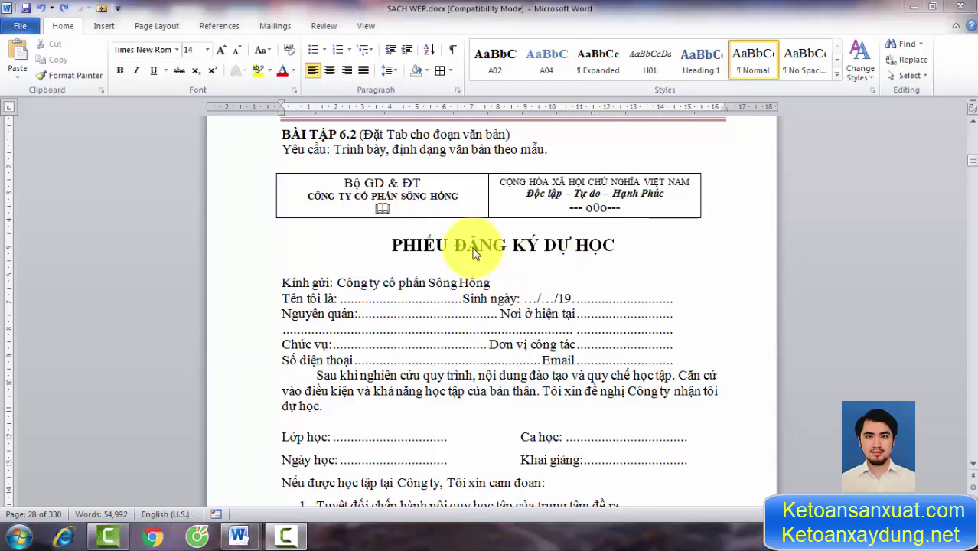
{"action": "left_click", "coordinate": [449, 303]}
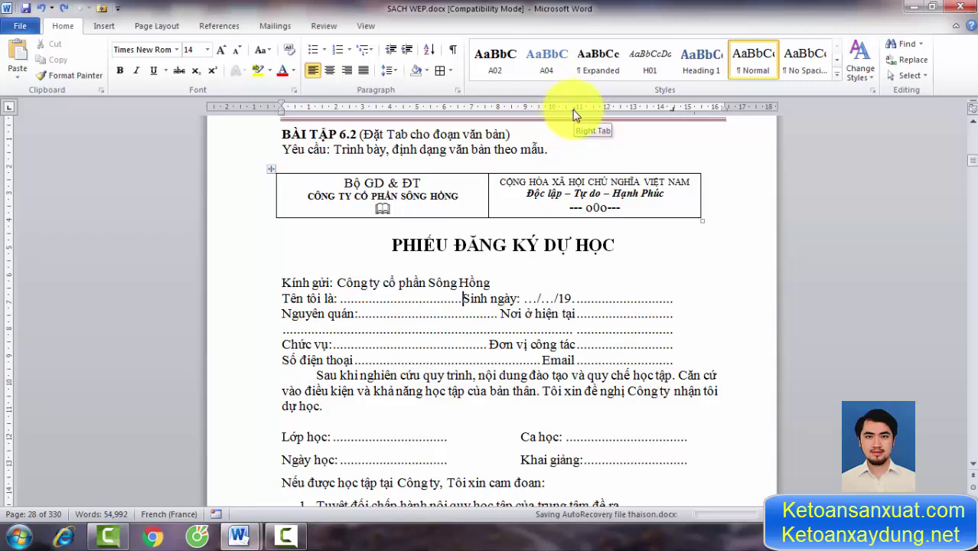
Remove dot-leader tab stops from the Tên tôi là, Nguyên quán, Chức vụ and Số điện thoại lines.
{"action": "left_click", "coordinate": [573, 108]}
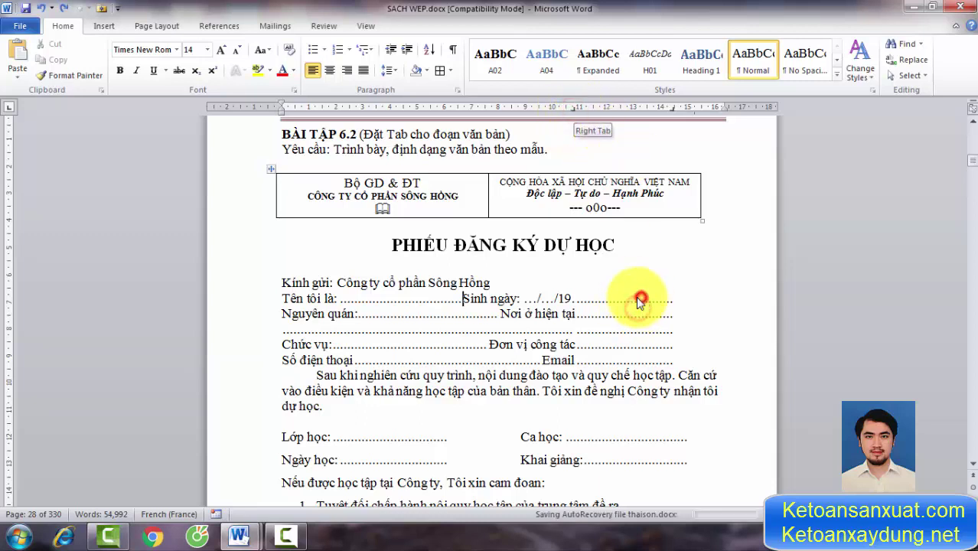
{"action": "key", "text": "End"}
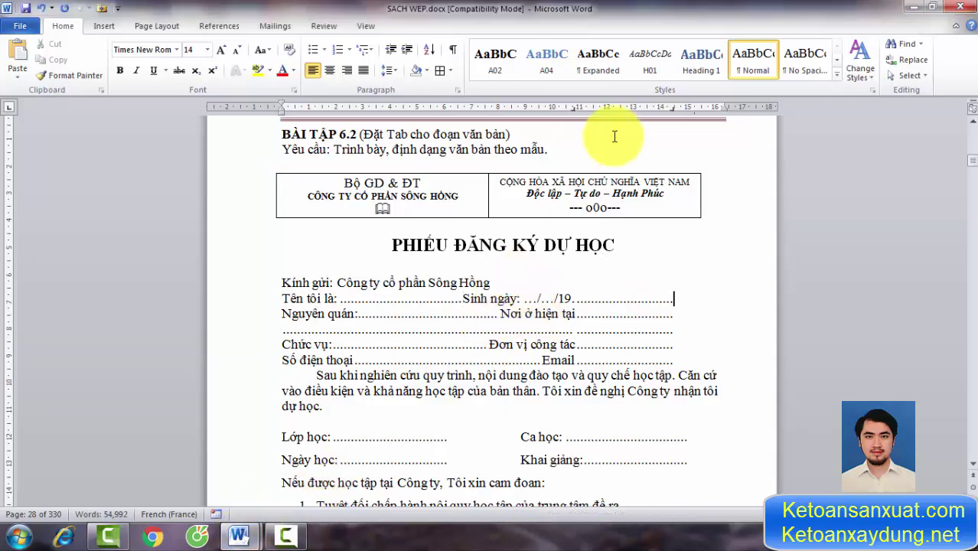
{"action": "mouse_move", "coordinate": [574, 109]}
{"action": "left_mouse_down"}
{"action": "mouse_move", "coordinate": [671, 124]}
{"action": "mouse_move", "coordinate": [496, 316]}
{"action": "left_mouse_up"}
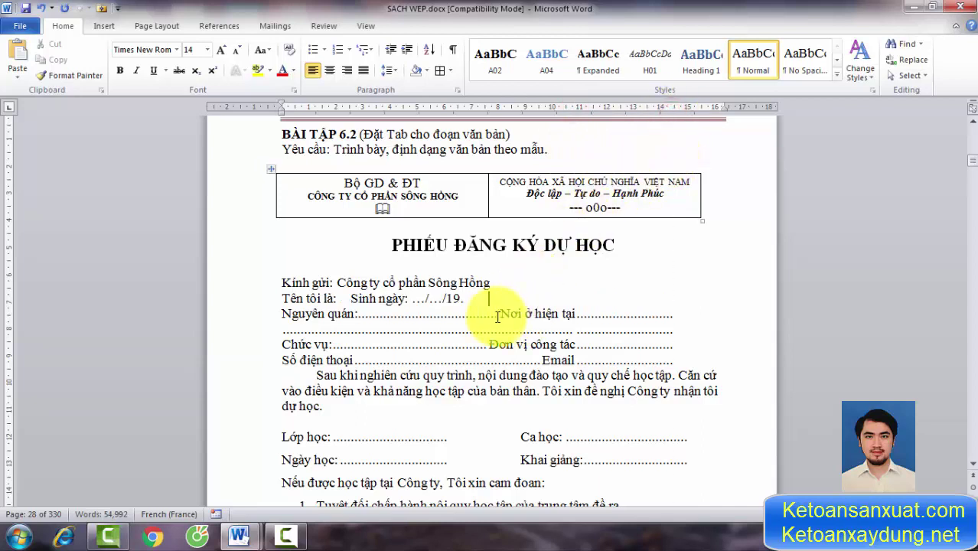
{"action": "mouse_move", "coordinate": [572, 108]}
{"action": "left_mouse_down"}
{"action": "mouse_move", "coordinate": [629, 124]}
{"action": "mouse_move", "coordinate": [654, 203]}
{"action": "left_mouse_up"}
{"action": "left_click", "coordinate": [455, 336]}
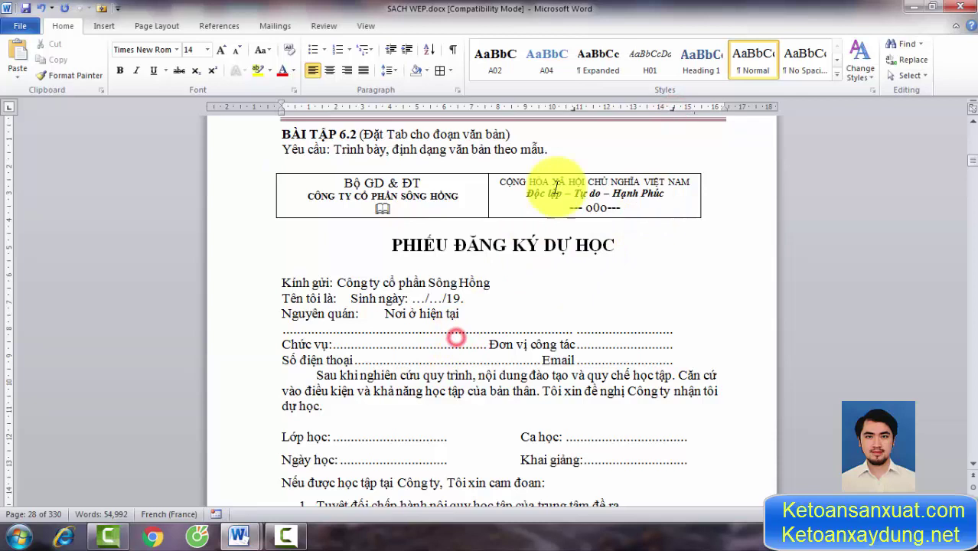
{"action": "left_click", "coordinate": [569, 108]}
{"action": "mouse_move", "coordinate": [576, 110]}
{"action": "left_mouse_down"}
{"action": "mouse_move", "coordinate": [672, 109]}
{"action": "mouse_move", "coordinate": [622, 163]}
{"action": "left_mouse_up"}
{"action": "left_click", "coordinate": [664, 333]}
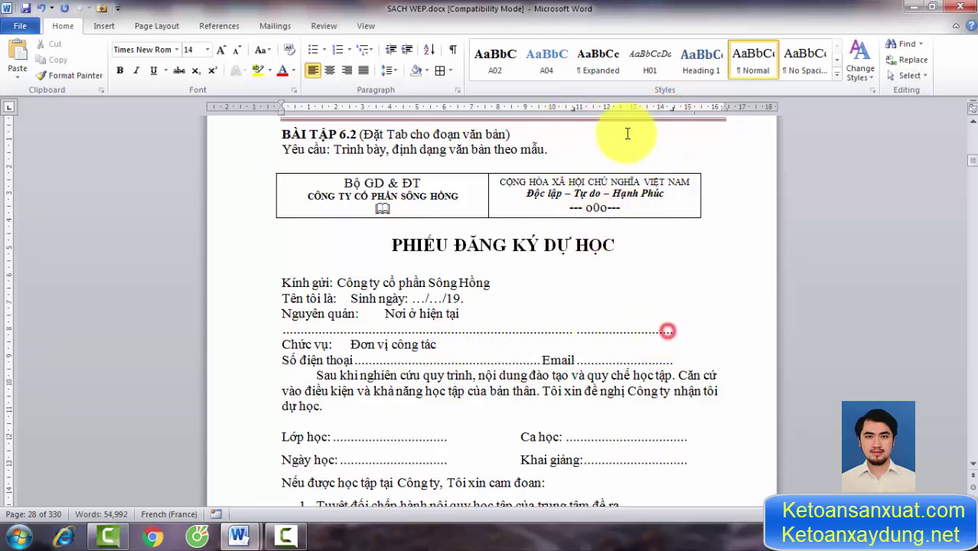
{"action": "left_click", "coordinate": [575, 107]}
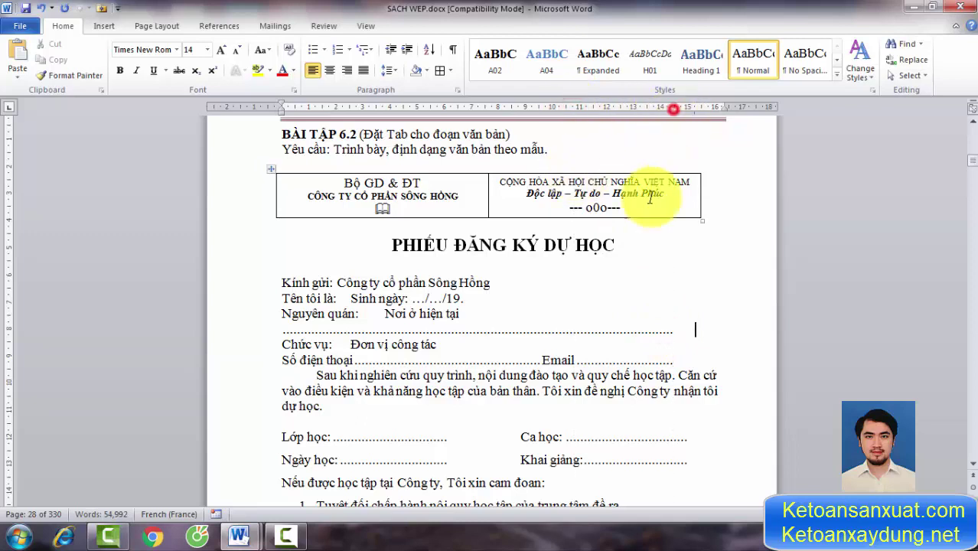
{"action": "left_click_drag", "start_coordinate": [673, 109], "coordinate": [620, 229]}
{"action": "left_click", "coordinate": [478, 354]}
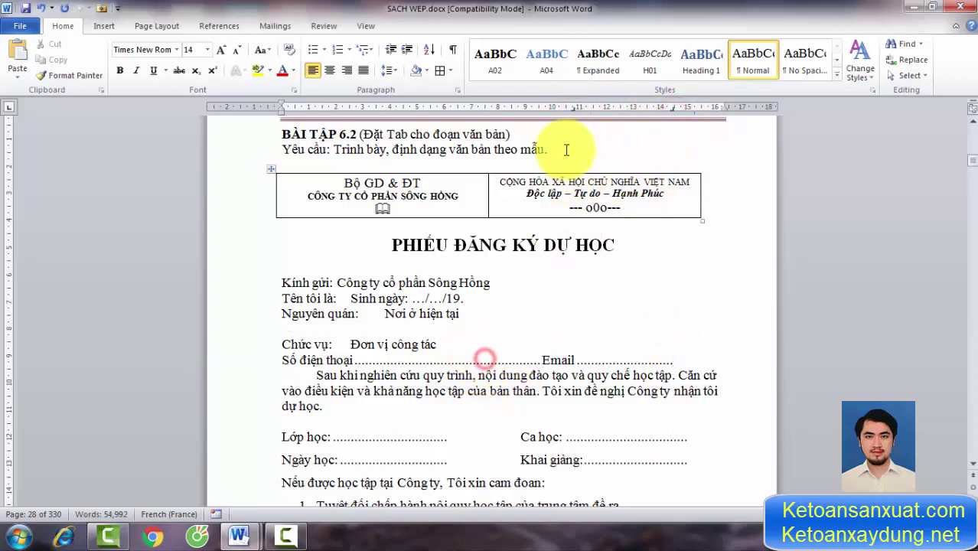
{"action": "left_click_drag", "start_coordinate": [574, 108], "coordinate": [566, 173]}
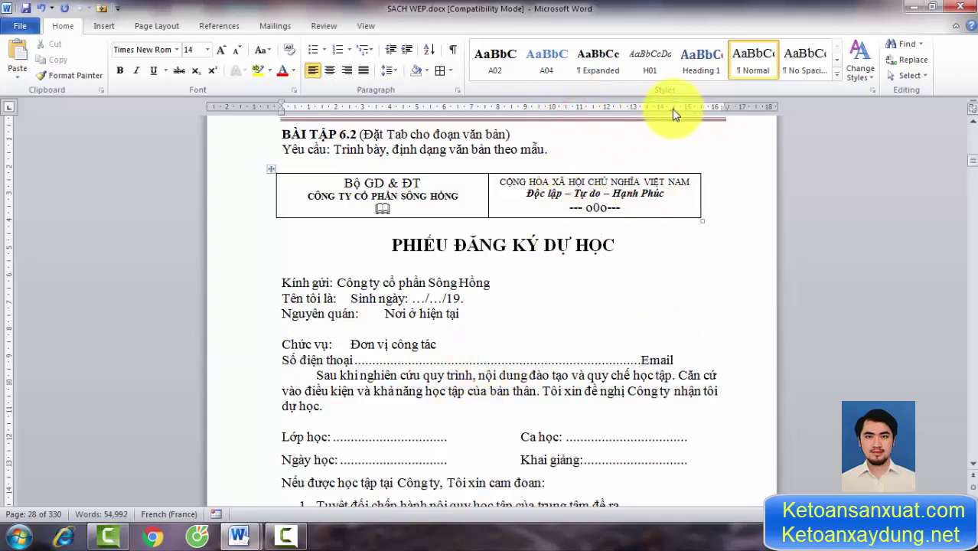
{"action": "left_click_drag", "start_coordinate": [673, 110], "coordinate": [627, 214]}
Remove the dot leaders after Lớp học, Ngày học, Ca học and Khai giảng.
{"action": "left_click", "coordinate": [448, 437]}
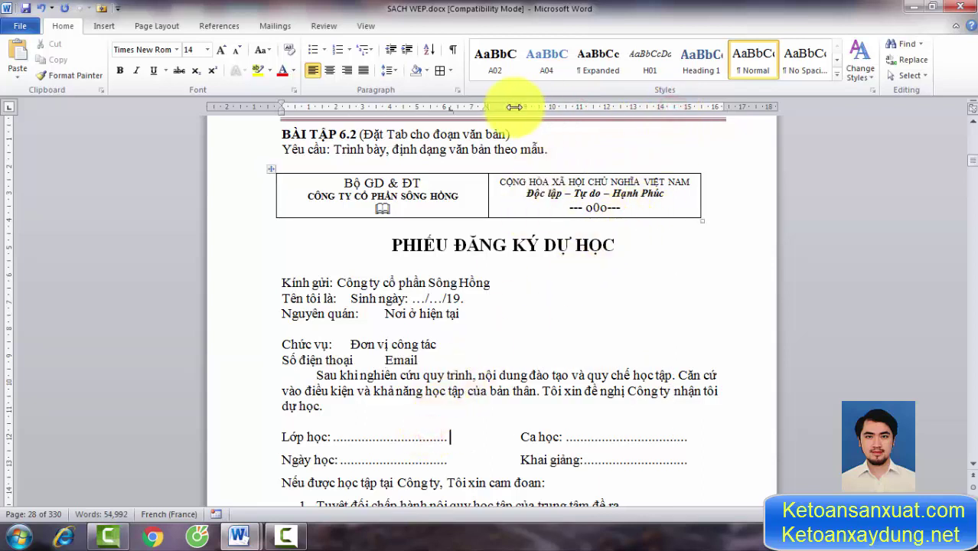
{"action": "left_click_drag", "start_coordinate": [450, 108], "coordinate": [445, 174]}
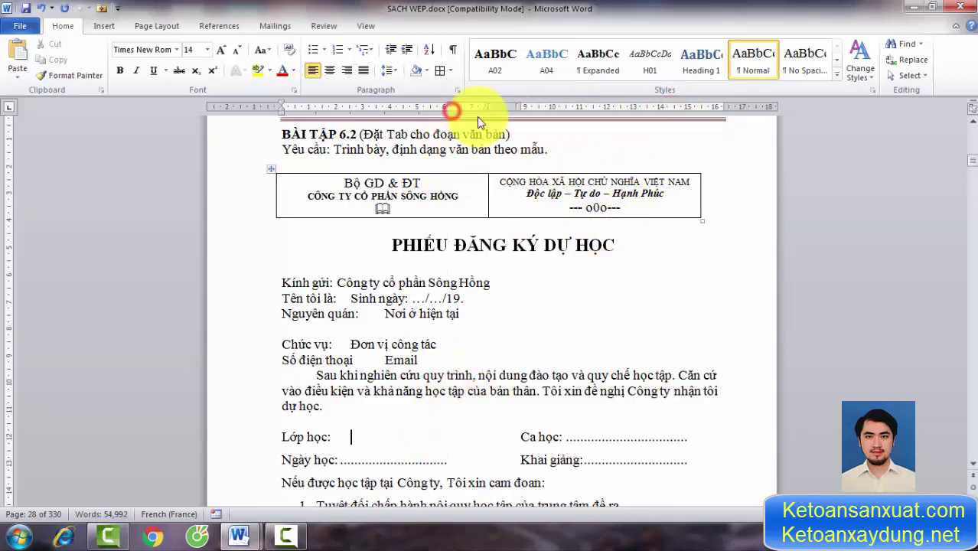
{"action": "left_click", "coordinate": [448, 460]}
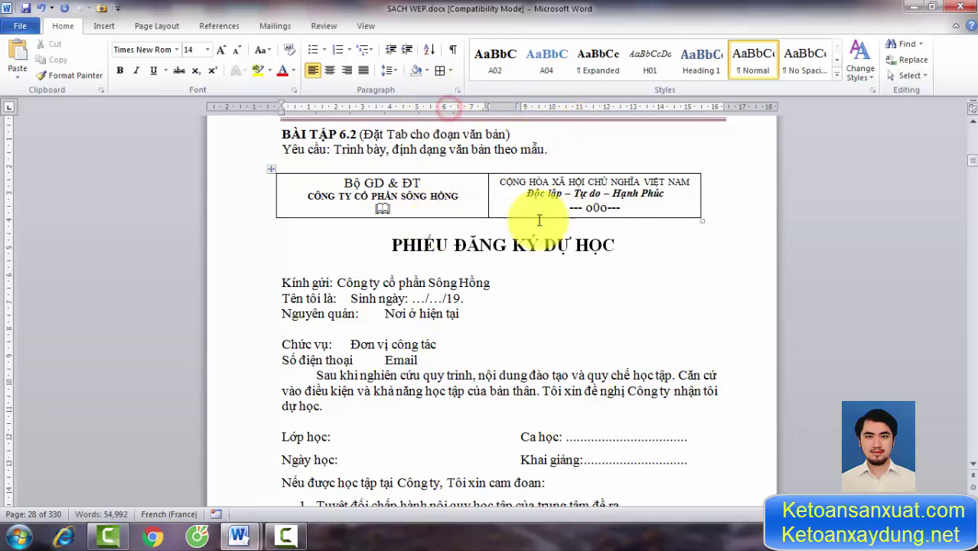
{"action": "left_click_drag", "start_coordinate": [449, 107], "coordinate": [535, 219]}
{"action": "left_click", "coordinate": [644, 438]}
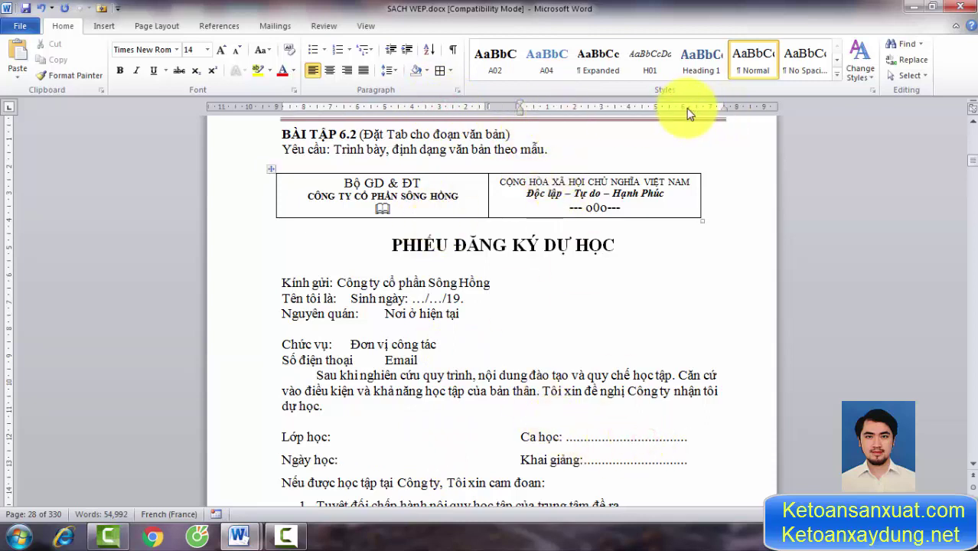
{"action": "left_click_drag", "start_coordinate": [688, 108], "coordinate": [648, 263]}
{"action": "left_click", "coordinate": [674, 458]}
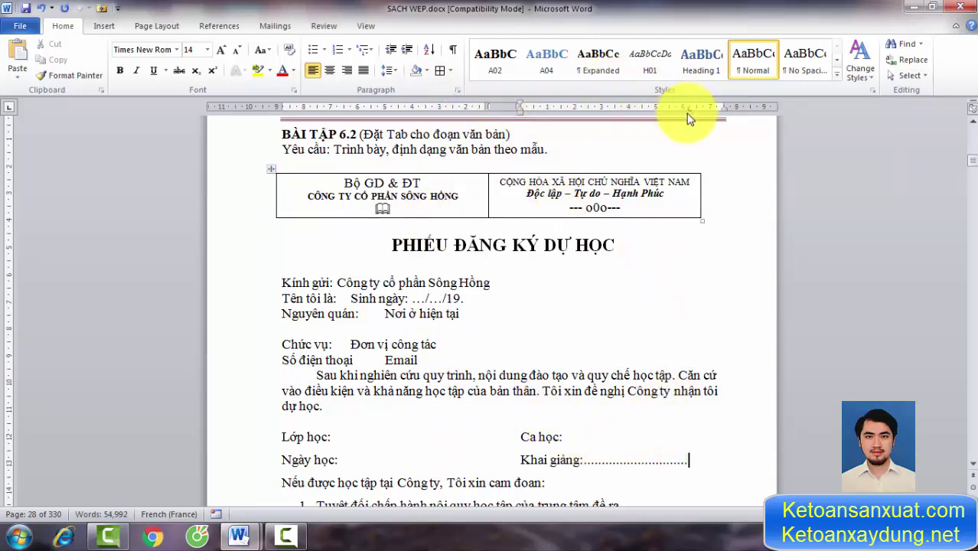
{"action": "left_click_drag", "start_coordinate": [689, 107], "coordinate": [683, 181]}
Select all four class-detail lines: Lớp học, Ngày học, Ca học and Khai giảng.
{"action": "left_click", "coordinate": [470, 438]}
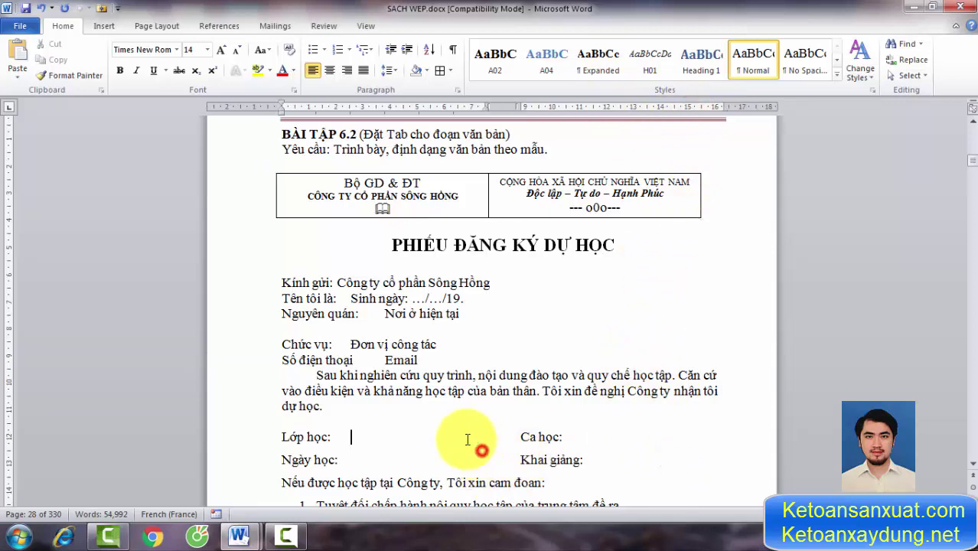
{"action": "scroll", "coordinate": [465, 405], "scroll_direction": "down", "scroll_amount": 2}
{"action": "left_click_drag", "start_coordinate": [520, 362], "coordinate": [596, 395]}
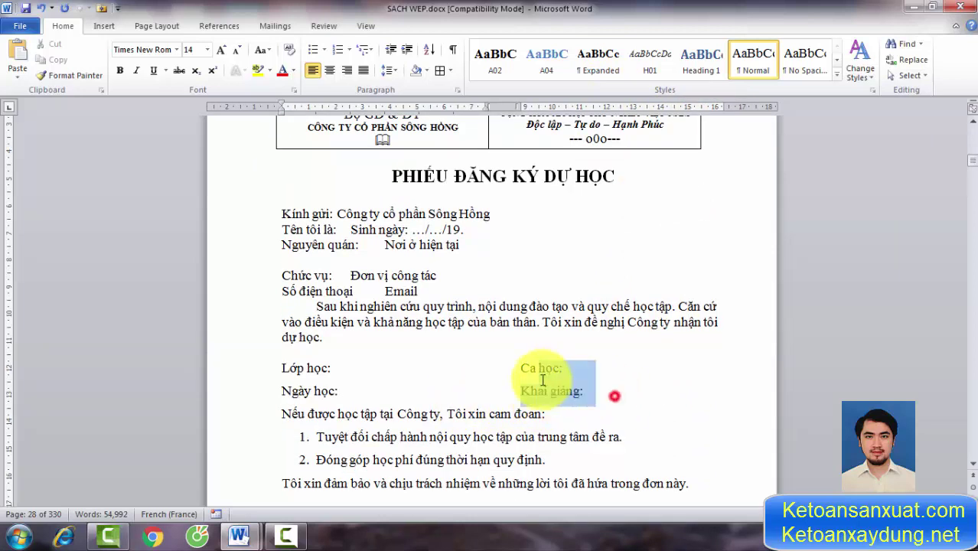
{"action": "left_click_drag", "start_coordinate": [282, 394], "coordinate": [356, 367]}
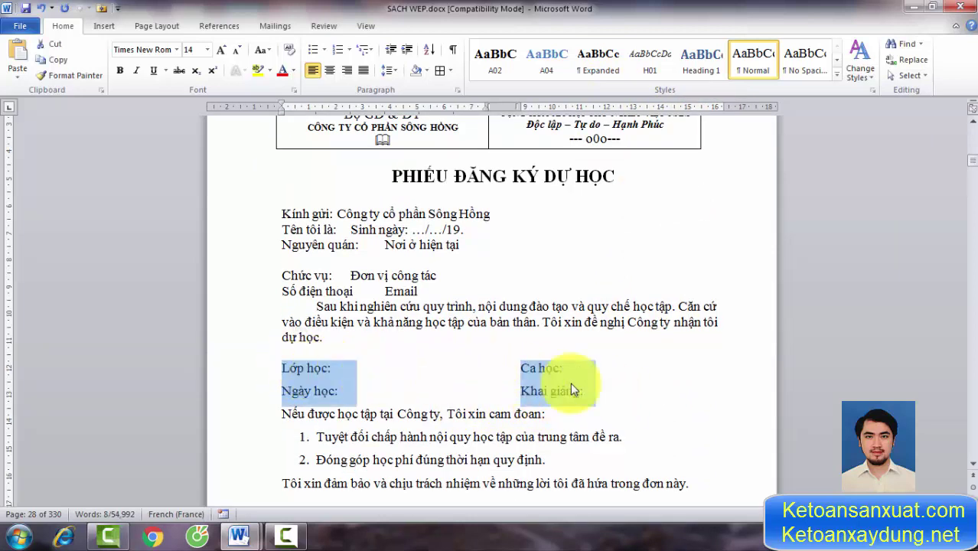
{"action": "left_click", "coordinate": [483, 370]}
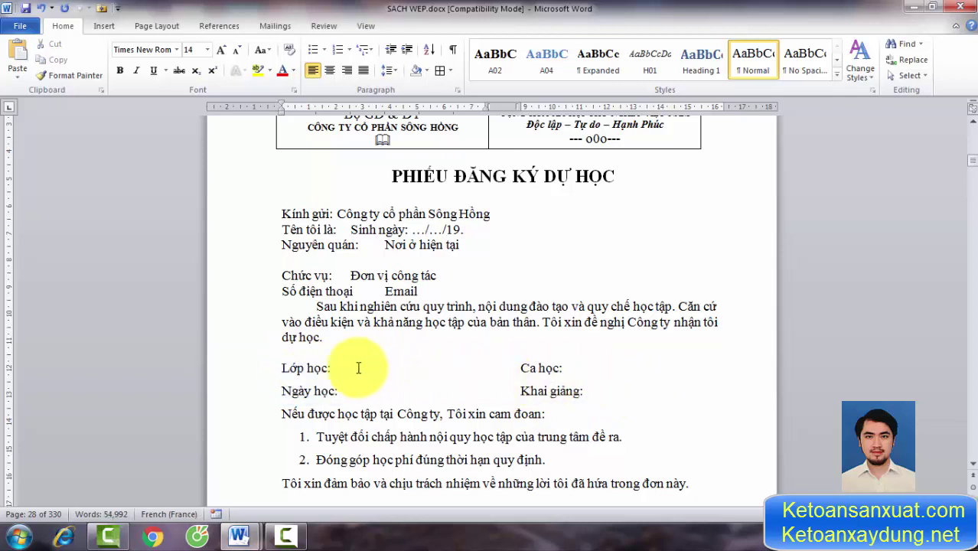
{"action": "left_click_drag", "start_coordinate": [282, 363], "coordinate": [356, 398]}
{"action": "left_click_drag", "start_coordinate": [520, 361], "coordinate": [595, 395]}
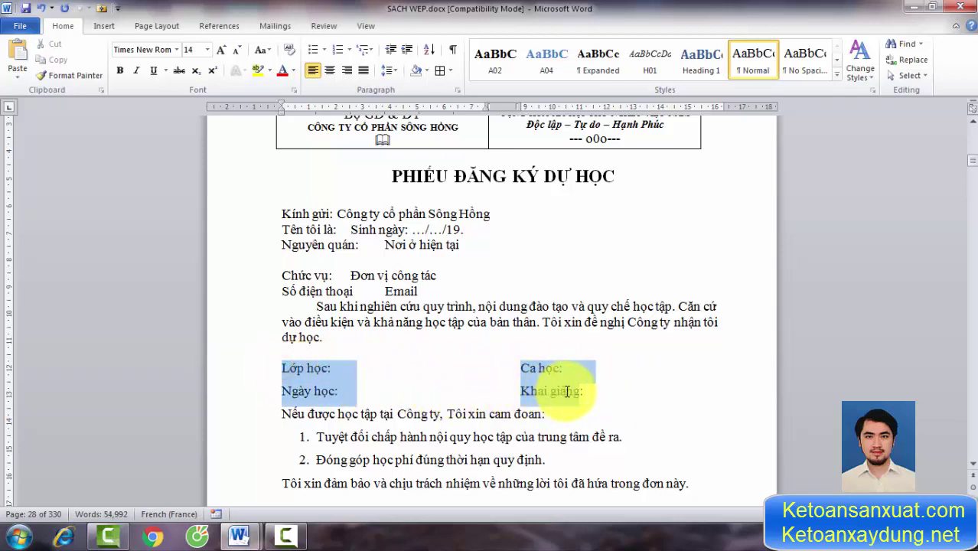
Change the selected class-detail lines to a single column with Columns > One.
{"action": "left_click", "coordinate": [142, 26]}
{"action": "left_click", "coordinate": [219, 74]}
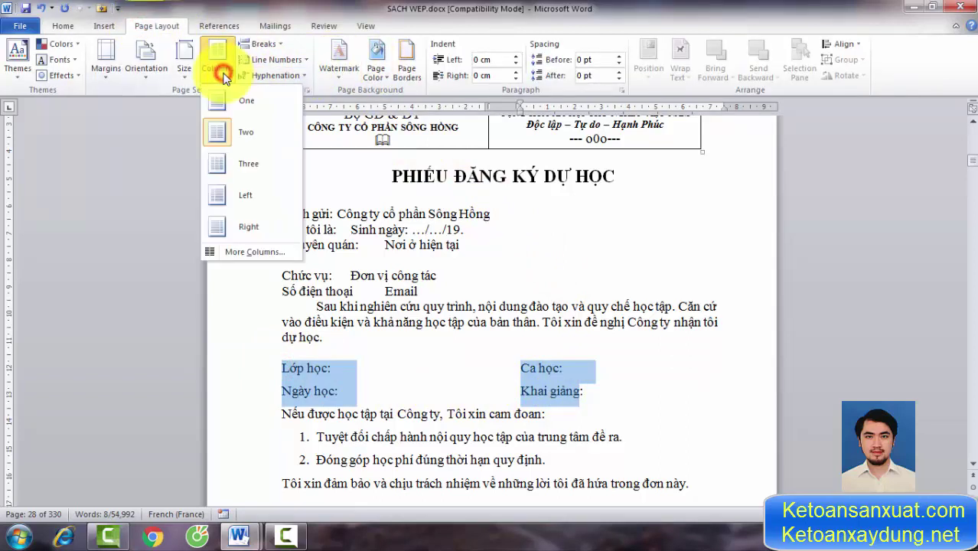
{"action": "left_click", "coordinate": [234, 100]}
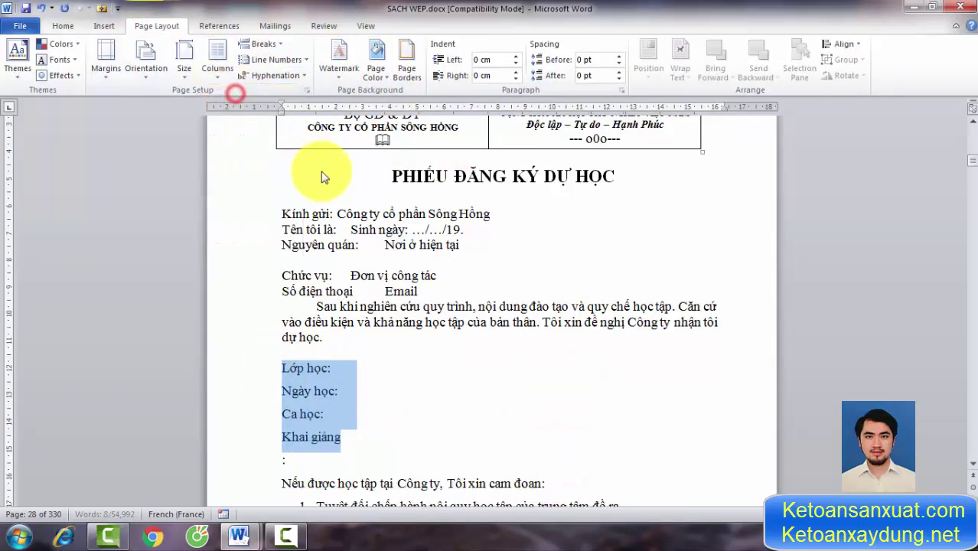
{"action": "left_click", "coordinate": [412, 415]}
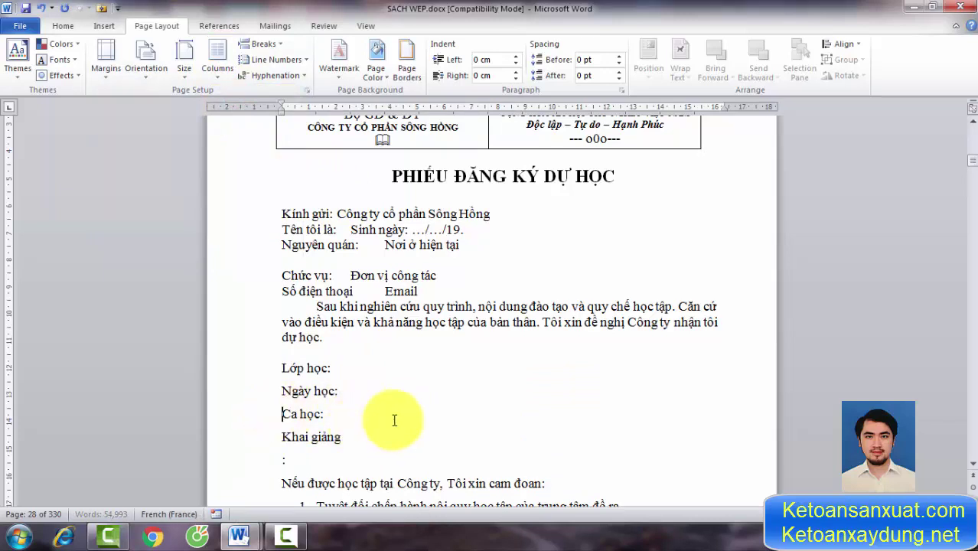
{"action": "scroll", "coordinate": [396, 425], "scroll_direction": "up", "scroll_amount": 2}
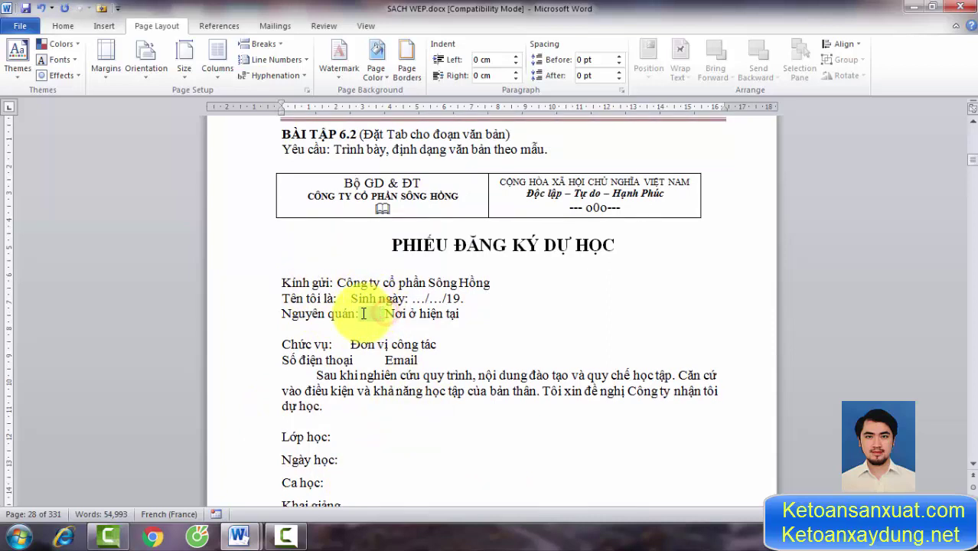
Delete the tab gaps after 'Nguyên quán:' and 'Tên tôi là:'.
{"action": "key", "text": "Delete"}
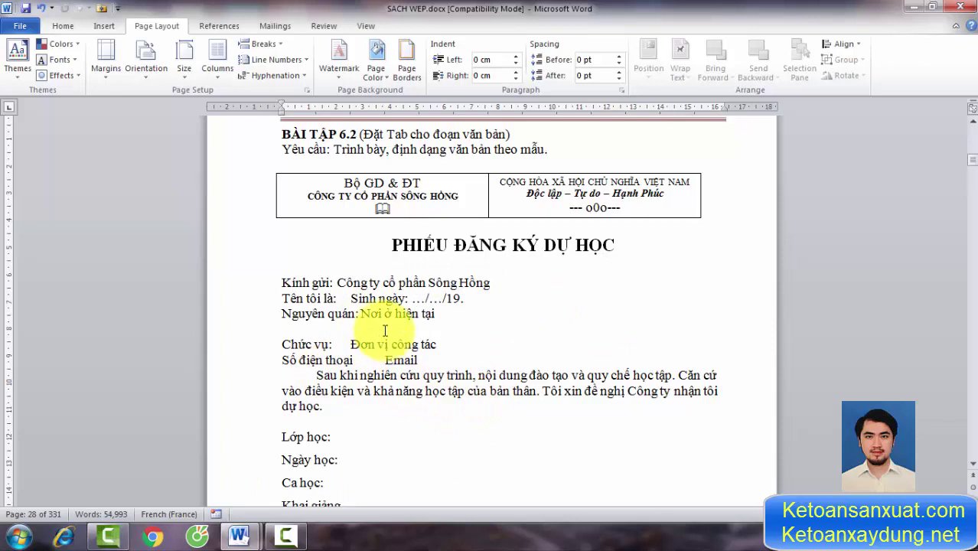
{"action": "left_click_drag", "start_coordinate": [337, 299], "coordinate": [349, 299]}
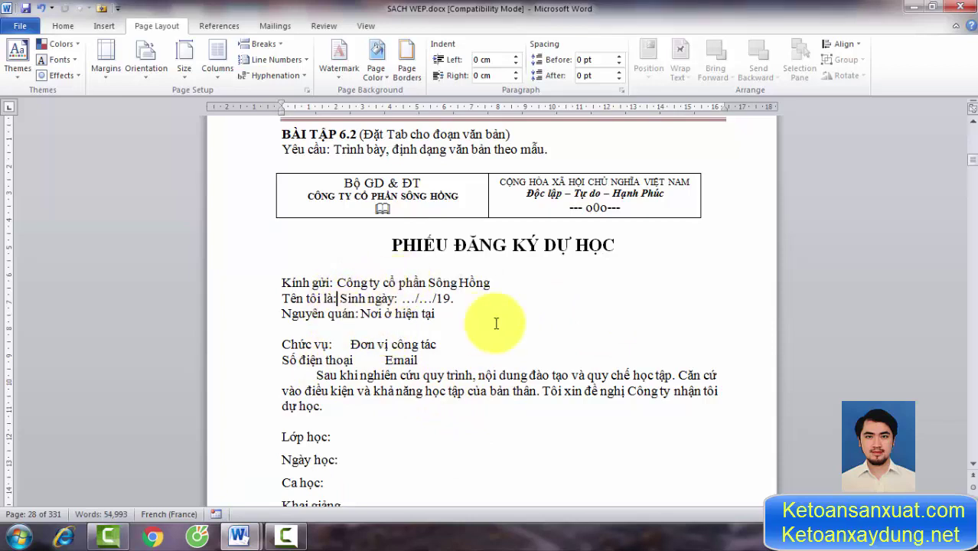
{"action": "left_click", "coordinate": [530, 323]}
{"action": "left_click", "coordinate": [337, 299]}
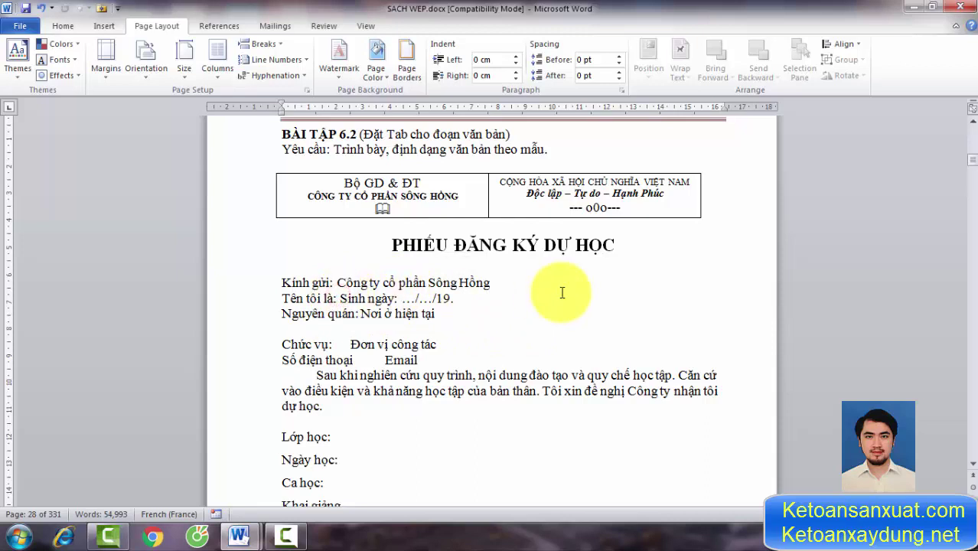
{"action": "left_click", "coordinate": [94, 27]}
Add an 8 cm dot-leader tab stop and tab a dotted line after 'Tên tôi là:' to 'Sinh ngày'.
{"action": "left_click", "coordinate": [65, 26]}
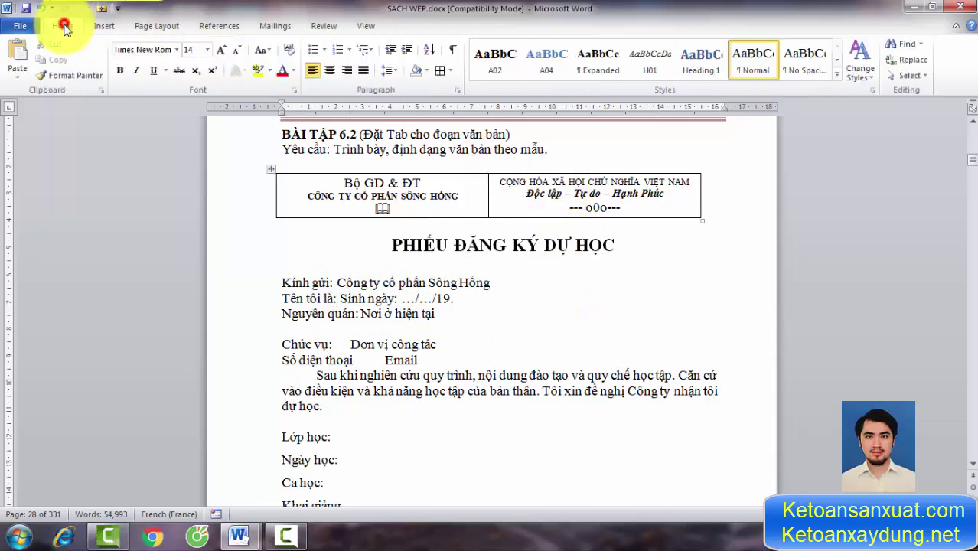
{"action": "left_click", "coordinate": [456, 89]}
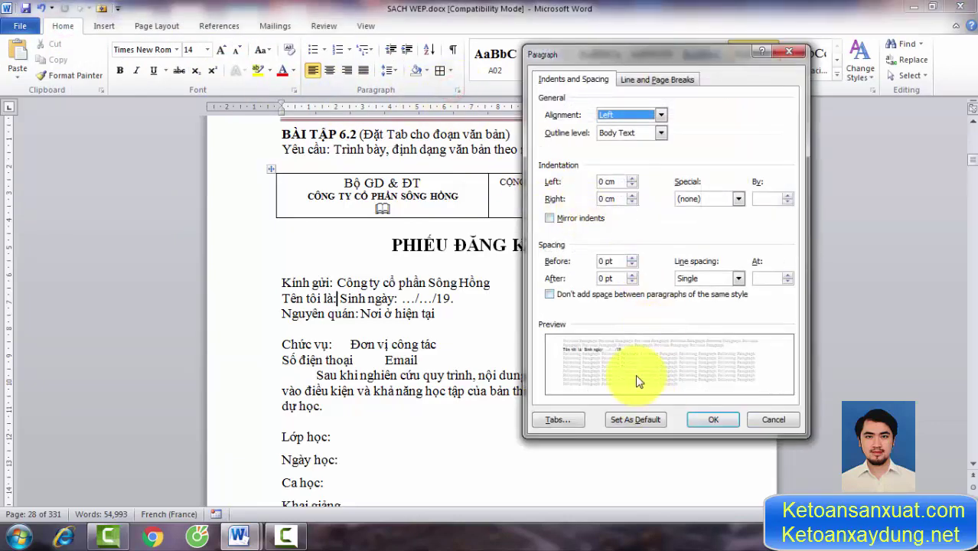
{"action": "left_click", "coordinate": [546, 423]}
{"action": "mouse_move", "coordinate": [614, 104]}
{"action": "left_mouse_down"}
{"action": "mouse_move", "coordinate": [769, 125]}
{"action": "mouse_move", "coordinate": [620, 115]}
{"action": "left_mouse_up"}
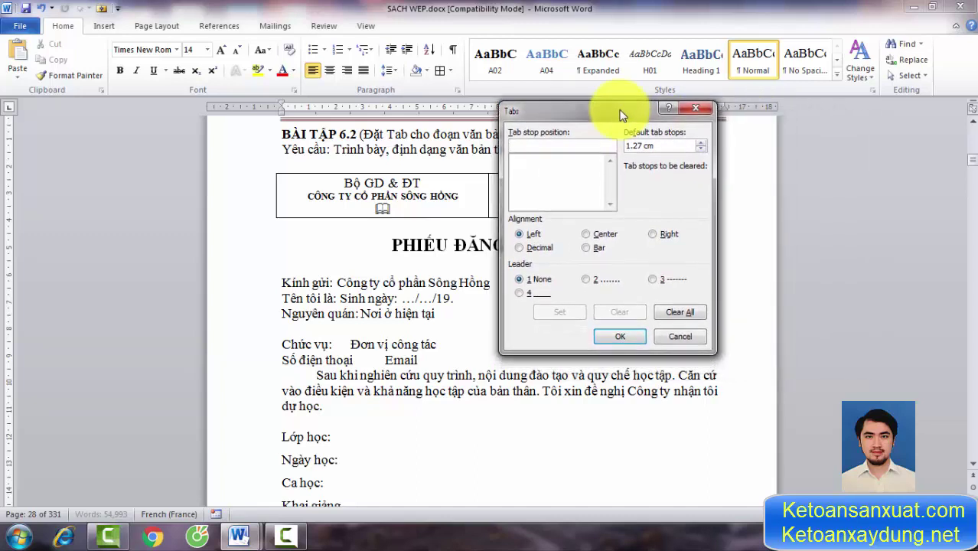
{"action": "left_click_drag", "start_coordinate": [623, 110], "coordinate": [674, 111]}
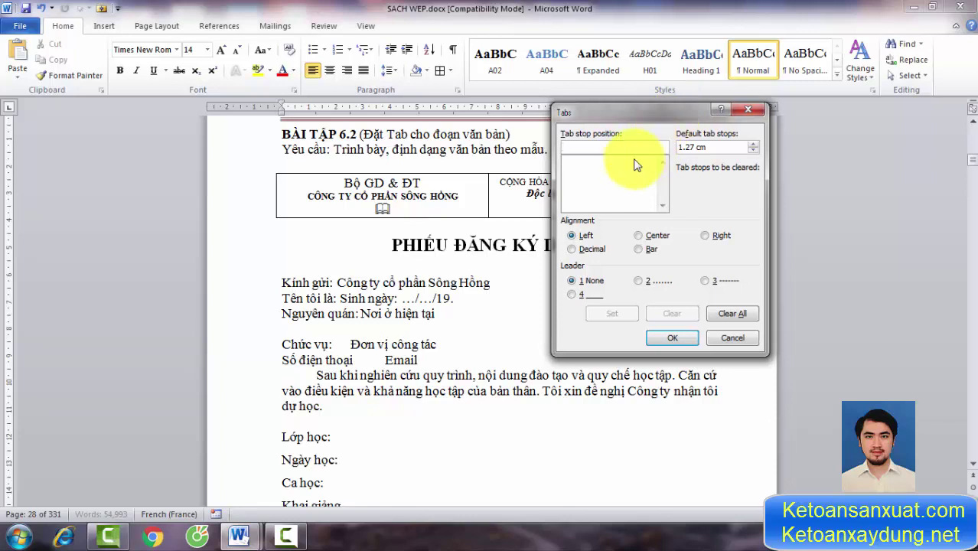
{"action": "type", "text": "8"}
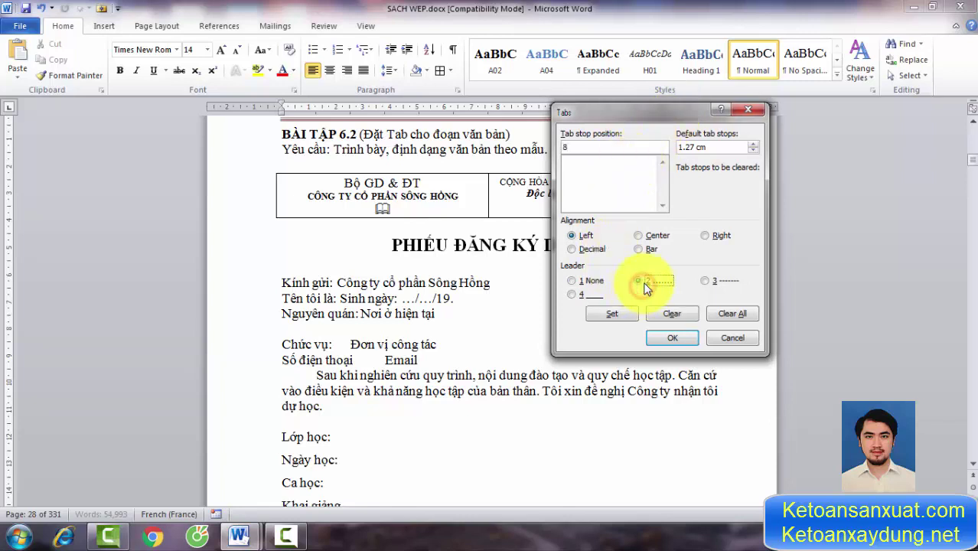
{"action": "left_click", "coordinate": [664, 337]}
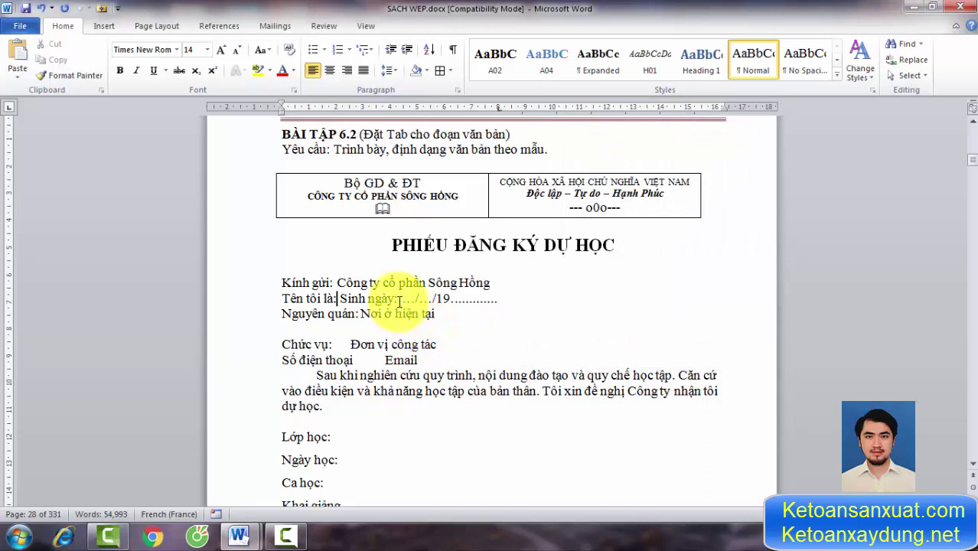
{"action": "key", "text": "Tab"}
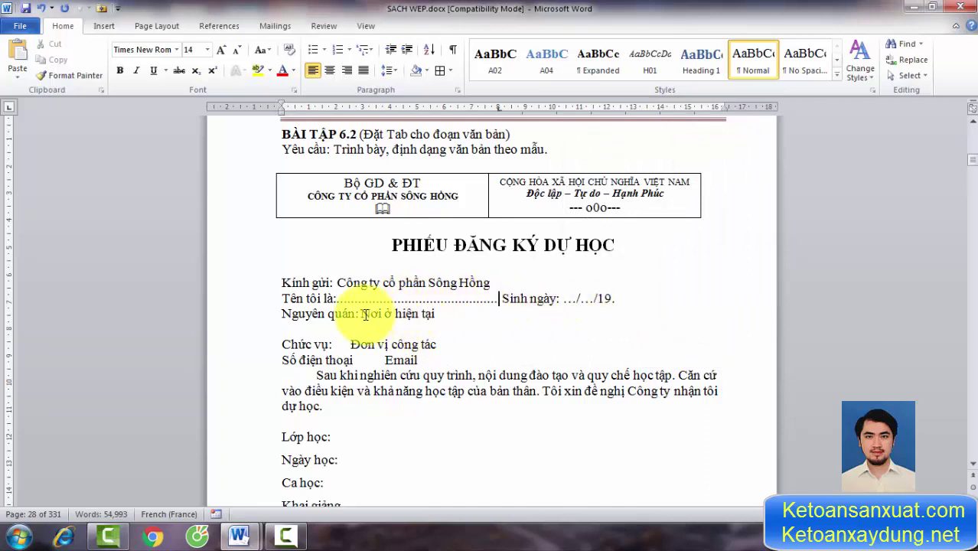
Set an 8 cm dotted-leader tab stop on the 'Nguyên quán:' line before 'Nơi ở hiện tại'.
{"action": "left_click", "coordinate": [361, 313]}
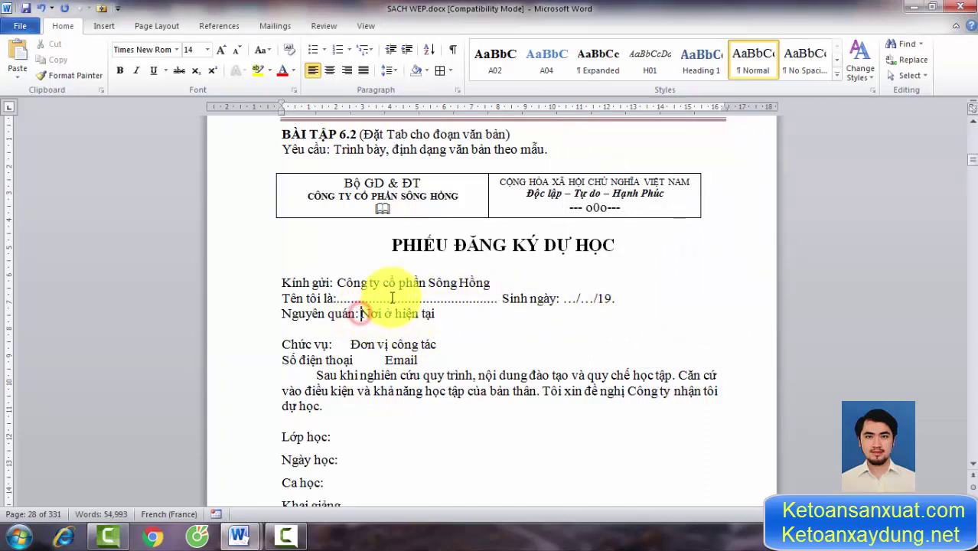
{"action": "left_click", "coordinate": [457, 90]}
{"action": "left_click", "coordinate": [554, 419]}
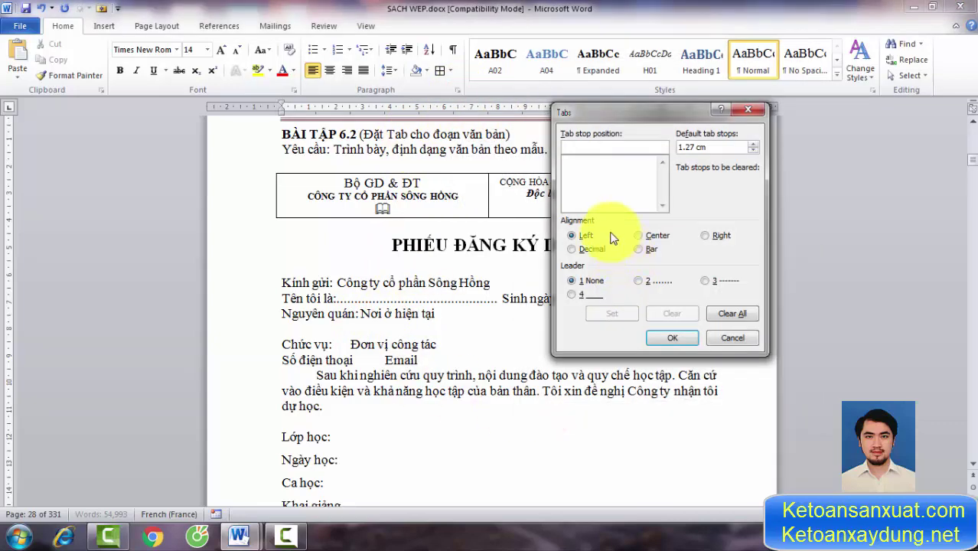
{"action": "type", "text": "8"}
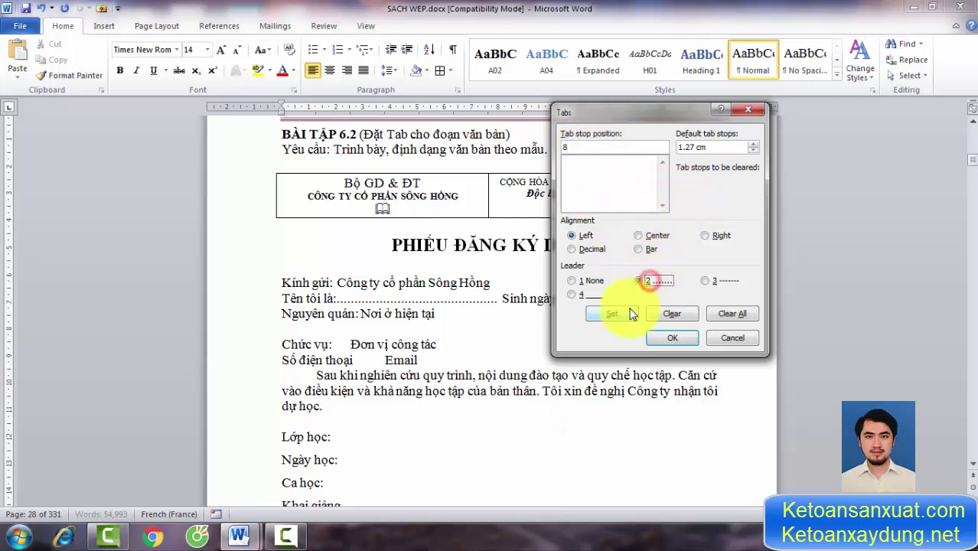
{"action": "left_click", "coordinate": [672, 337]}
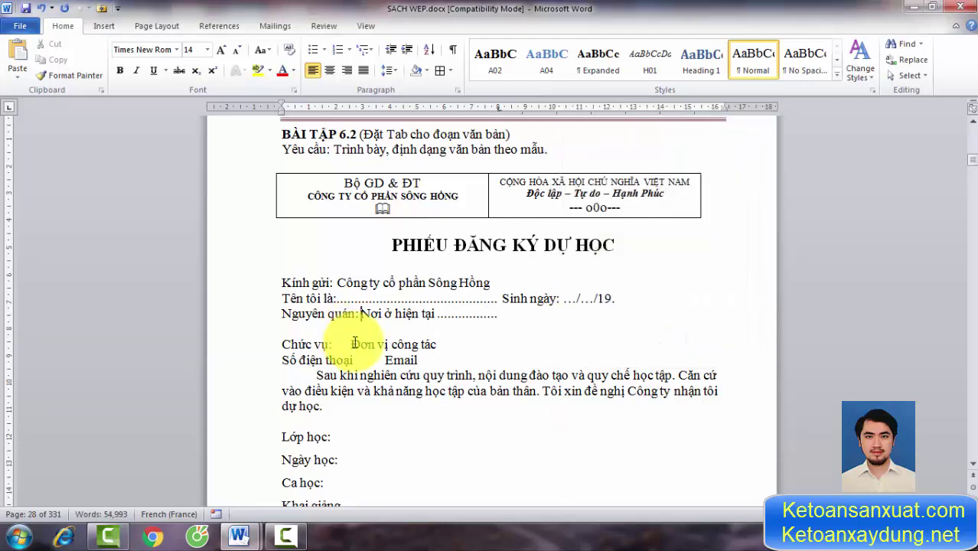
{"action": "left_click", "coordinate": [687, 329]}
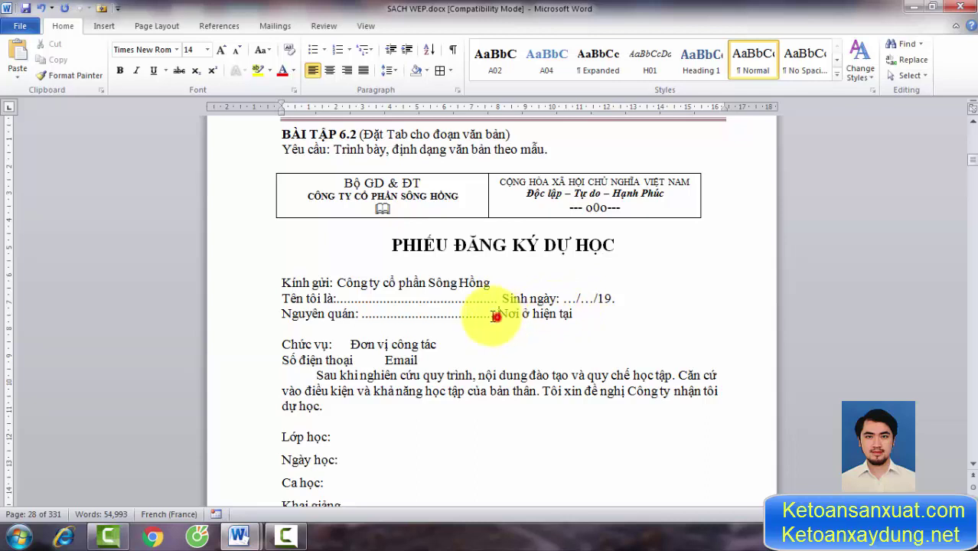
Delete the dotted gap after 'Nguyên quán:' and drag the 8 cm tab marker off the ruler.
{"action": "left_click_drag", "start_coordinate": [495, 314], "coordinate": [360, 314]}
{"action": "key", "text": "Delete"}
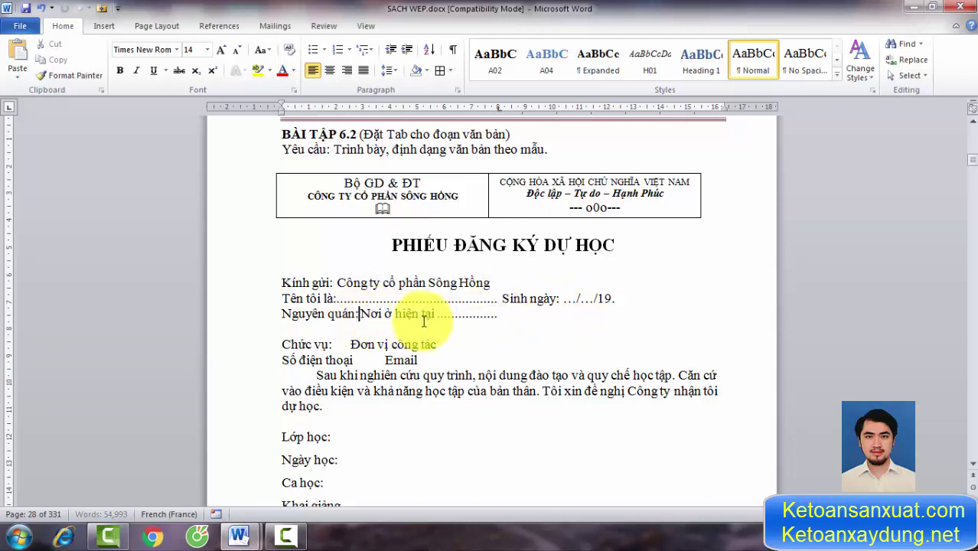
{"action": "left_click_drag", "start_coordinate": [528, 324], "coordinate": [505, 314]}
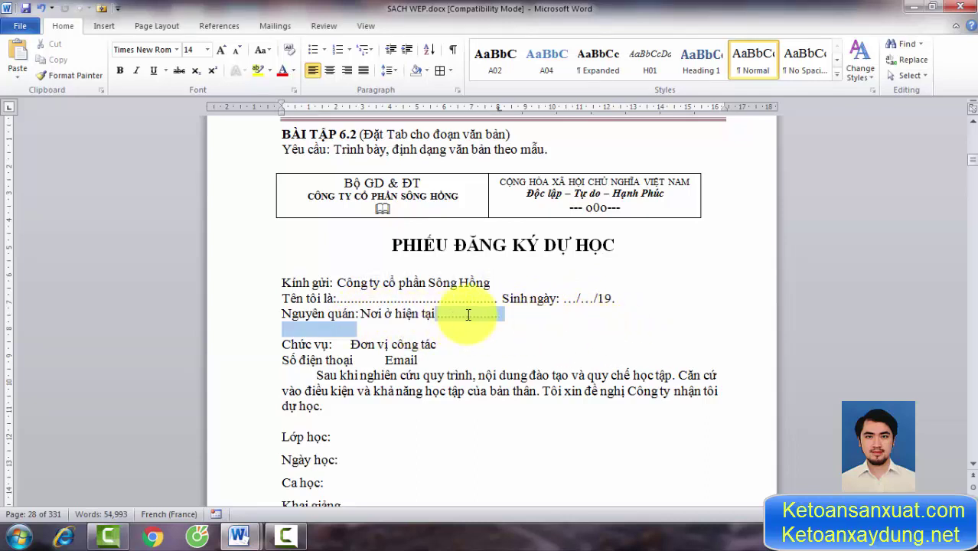
{"action": "left_click", "coordinate": [521, 299]}
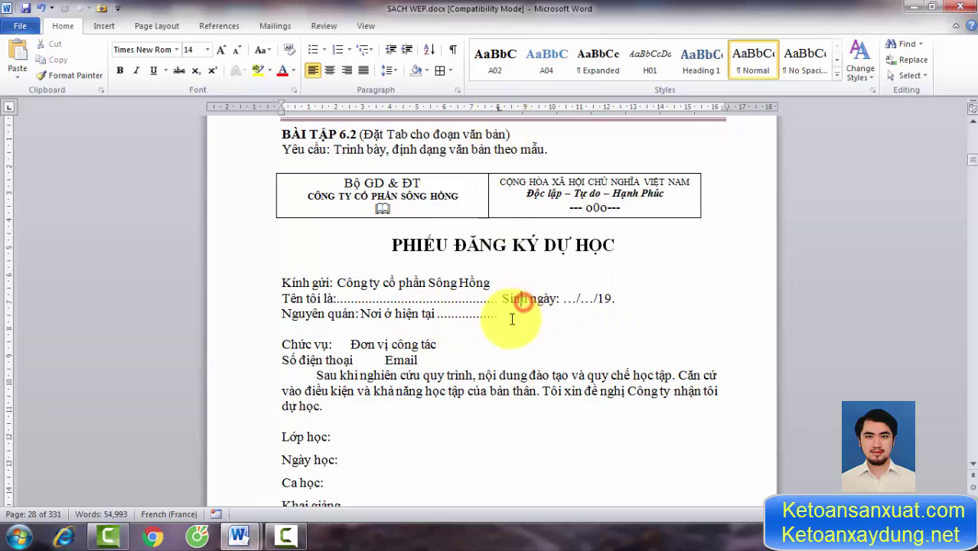
{"action": "left_click_drag", "start_coordinate": [498, 106], "coordinate": [500, 153]}
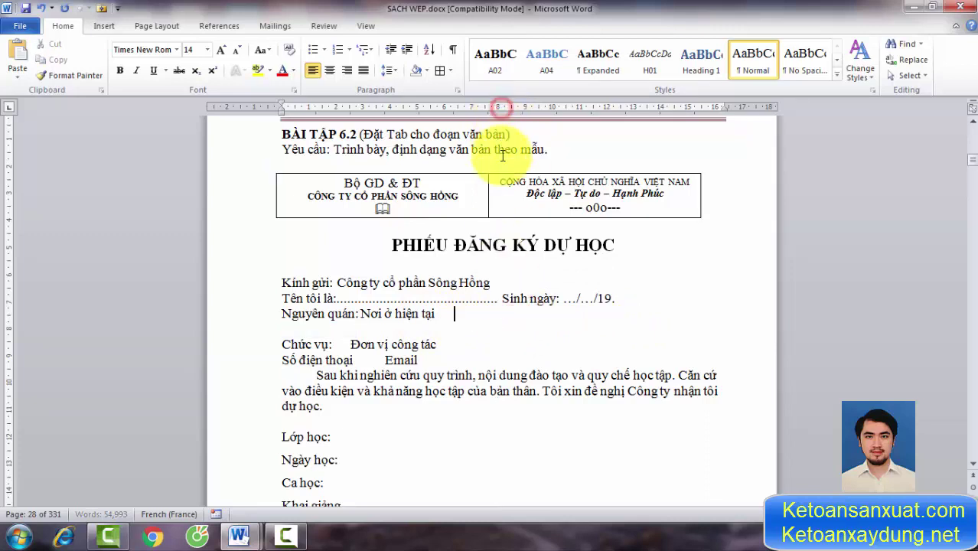
{"action": "left_click", "coordinate": [433, 316]}
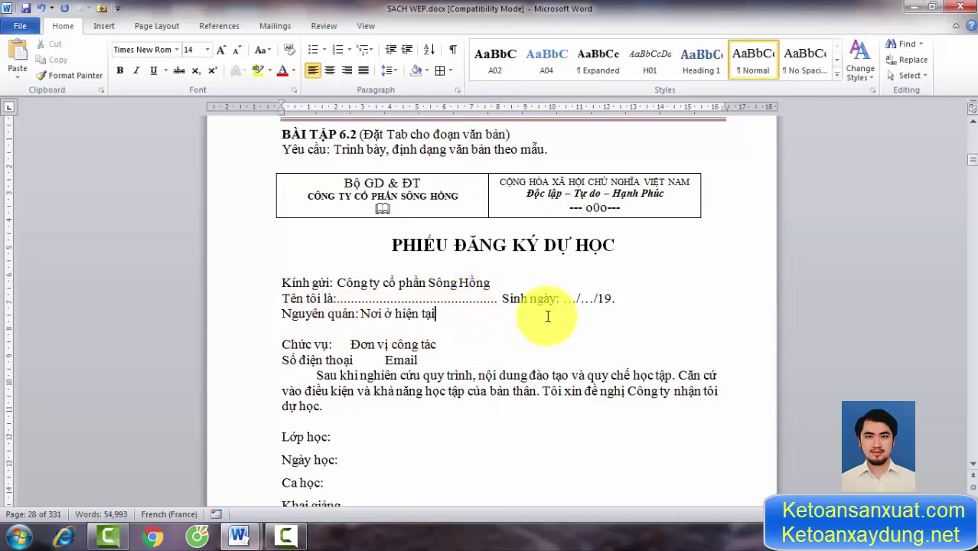
{"action": "left_click", "coordinate": [616, 300]}
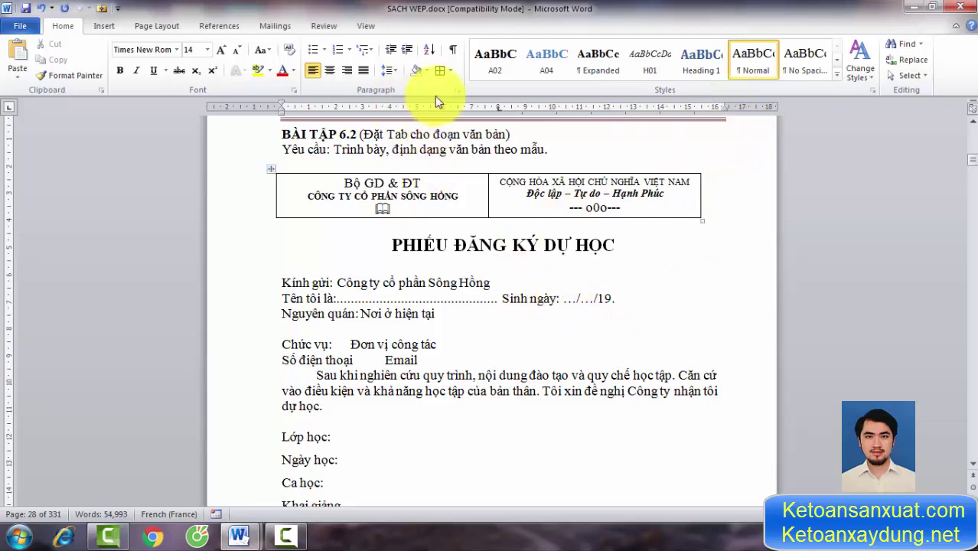
Add a 16.5 cm dot-leader tab stop to extend the Sinh ngày line after '…/…/19'.
{"action": "left_click", "coordinate": [459, 91]}
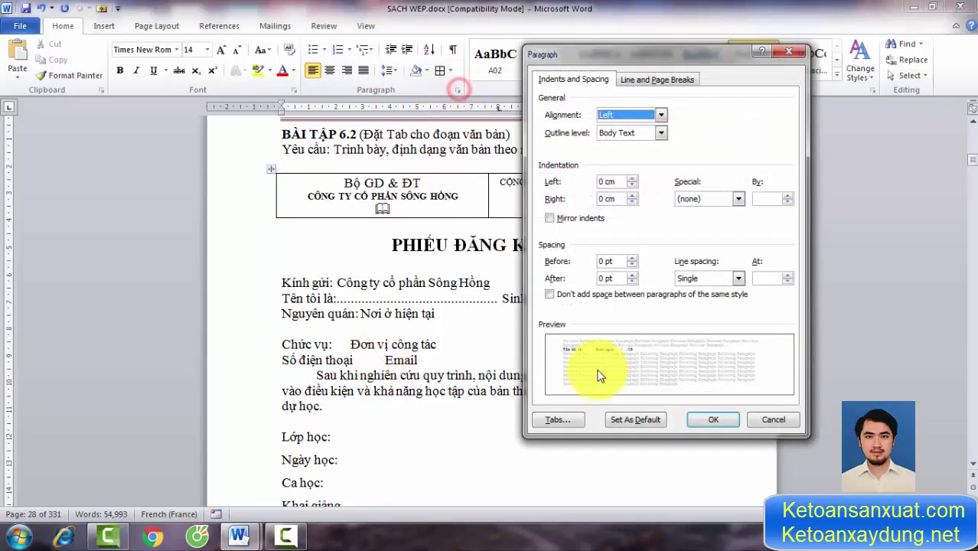
{"action": "left_click", "coordinate": [565, 422]}
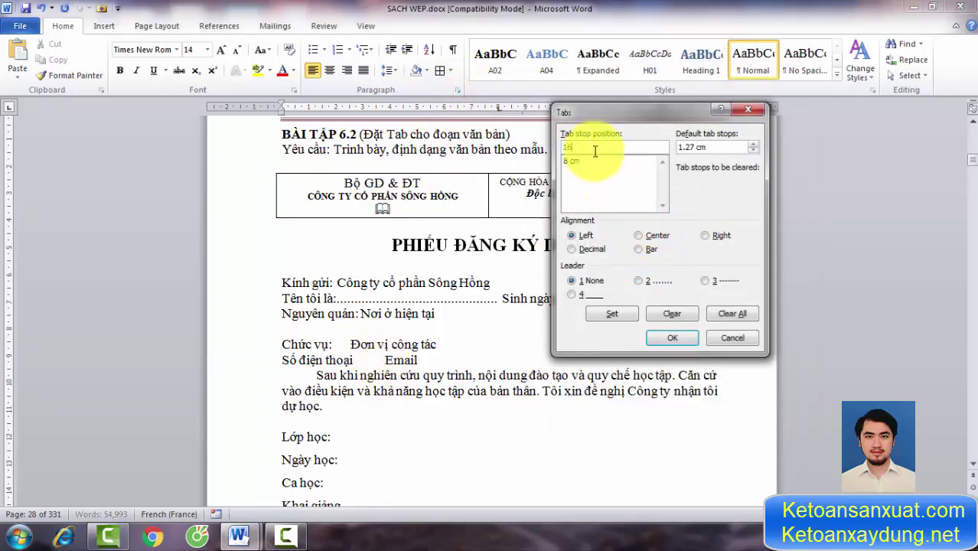
{"action": "left_click", "coordinate": [641, 283]}
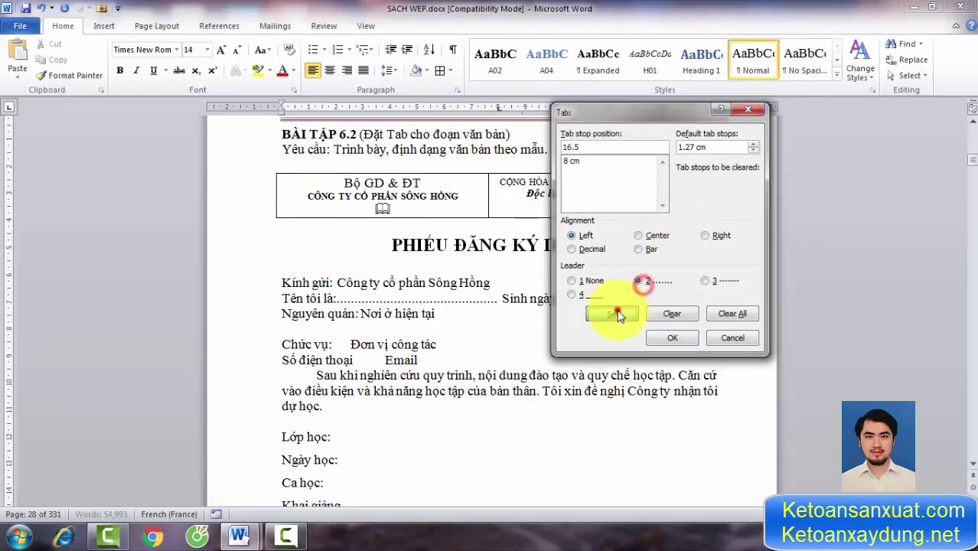
{"action": "left_click", "coordinate": [612, 313]}
{"action": "left_click", "coordinate": [671, 337]}
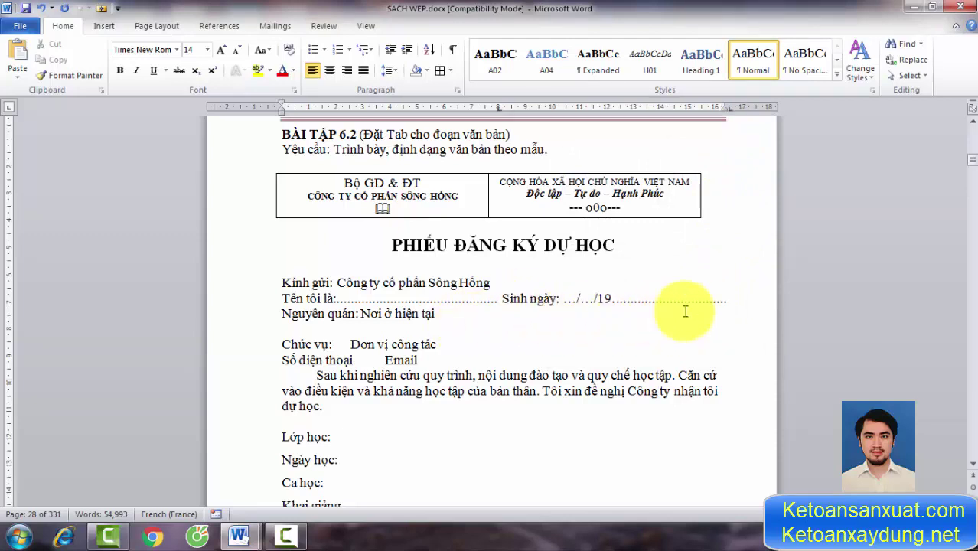
{"action": "left_click_drag", "start_coordinate": [501, 312], "coordinate": [298, 309]}
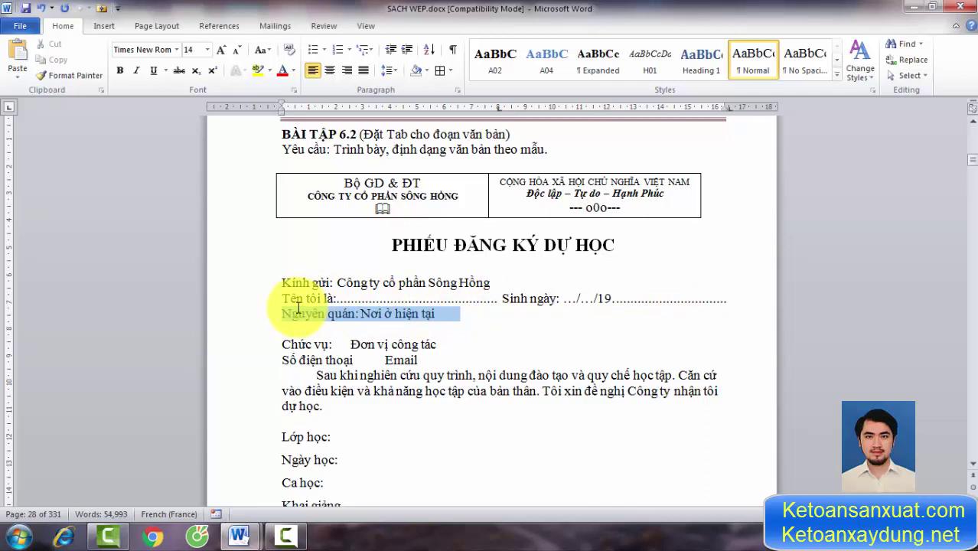
Give the Nguyên quán line dotted-leader tab stops at 8 cm and 16.5 cm.
{"action": "left_click_drag", "start_coordinate": [434, 314], "coordinate": [293, 318]}
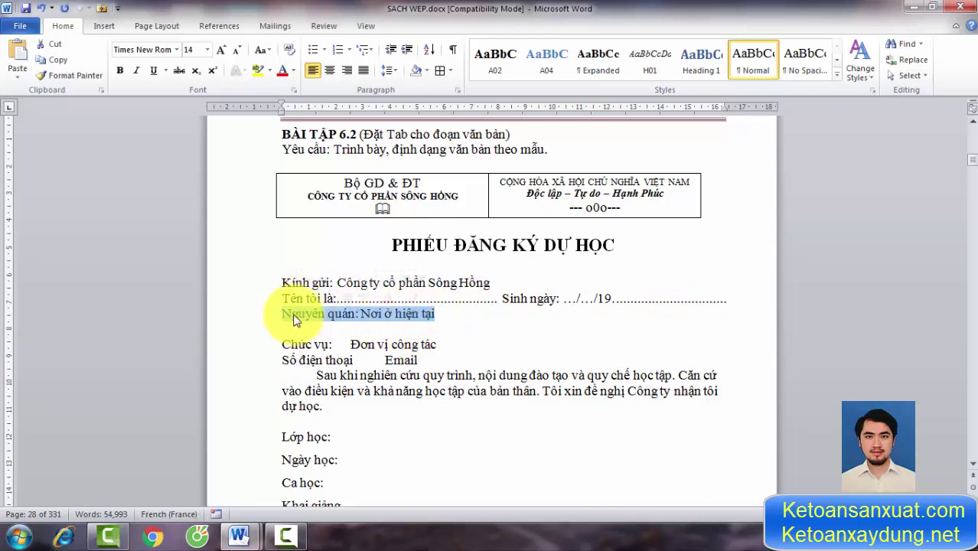
{"action": "left_click", "coordinate": [457, 90]}
{"action": "left_click", "coordinate": [564, 420]}
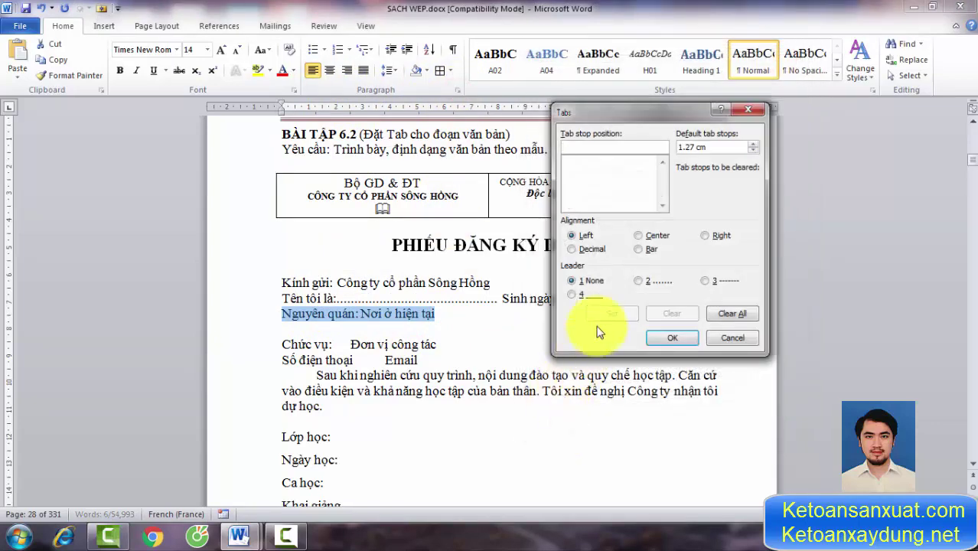
{"action": "type", "text": "8"}
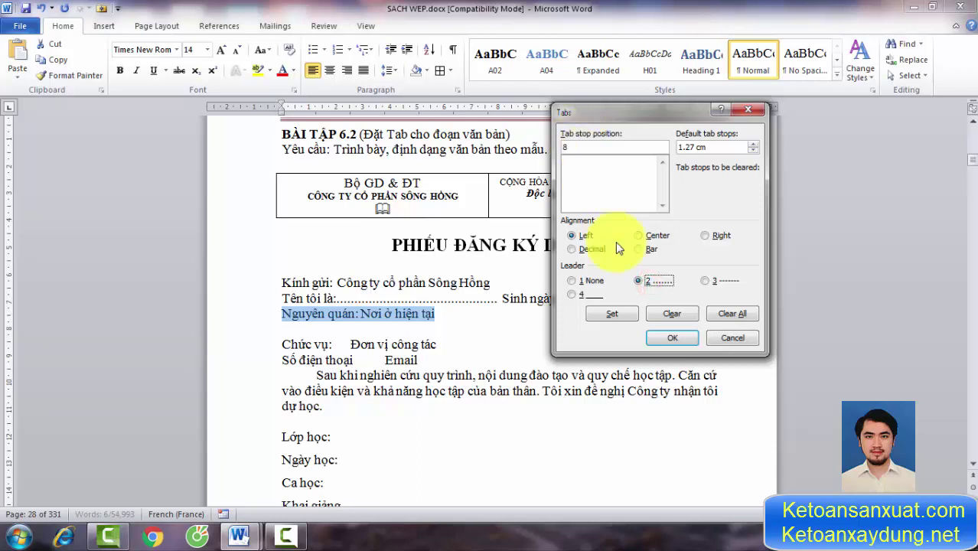
{"action": "left_click", "coordinate": [627, 314]}
{"action": "left_click", "coordinate": [582, 150]}
{"action": "type", "text": "16.5"}
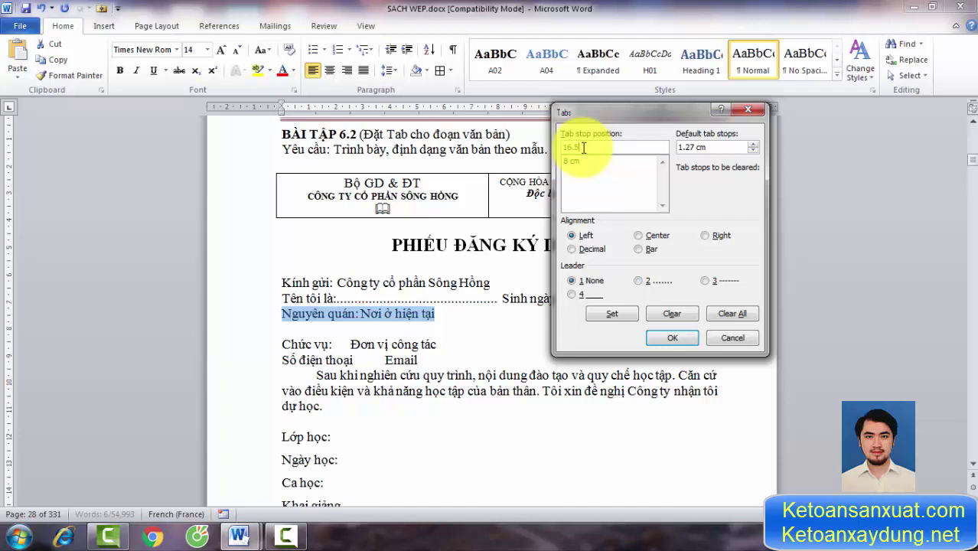
{"action": "left_click", "coordinate": [617, 313]}
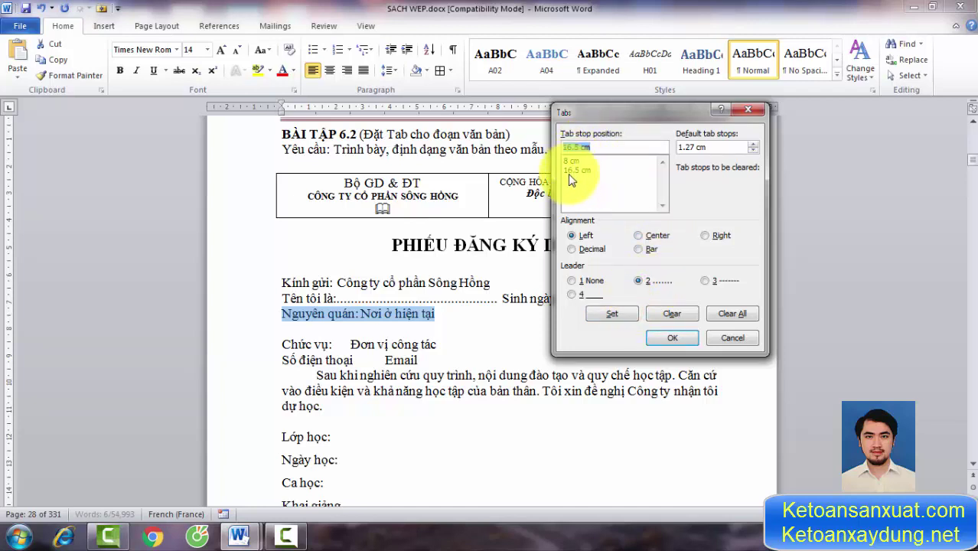
{"action": "left_click", "coordinate": [675, 339]}
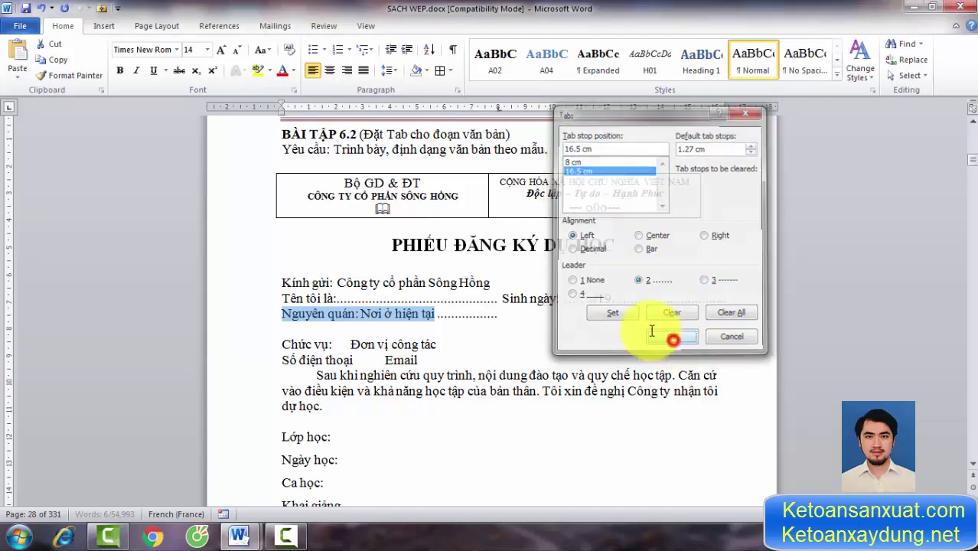
Tab 'Nơi ở hiện tại' out to the 8 cm dotted leader, then go to the line's end.
{"action": "left_click", "coordinate": [361, 315]}
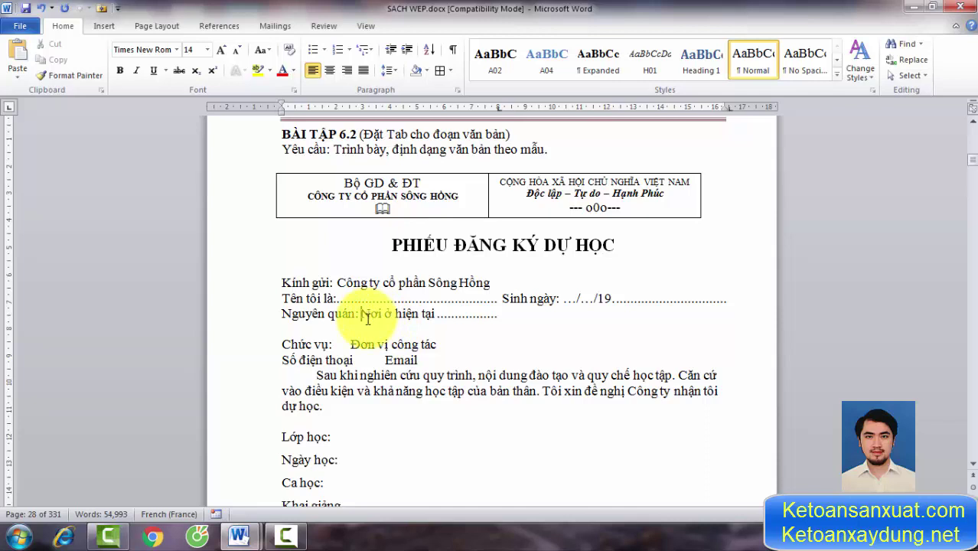
{"action": "key", "text": "Tab"}
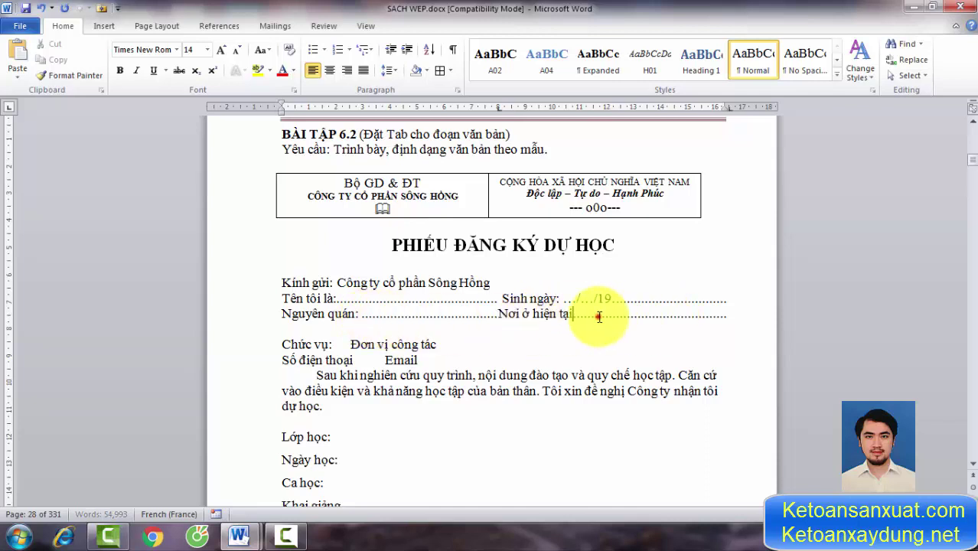
{"action": "left_click", "coordinate": [583, 315]}
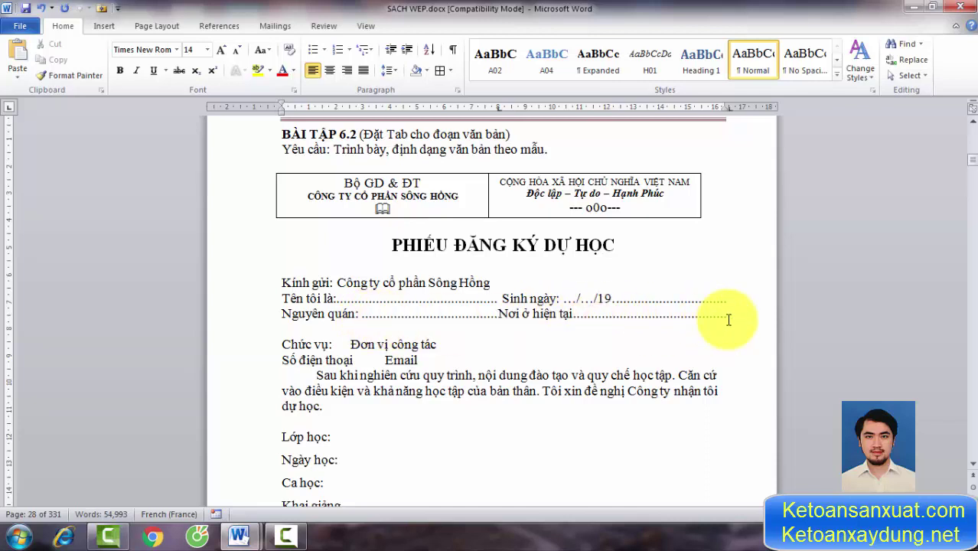
{"action": "scroll", "coordinate": [359, 368], "scroll_direction": "down", "scroll_amount": 2}
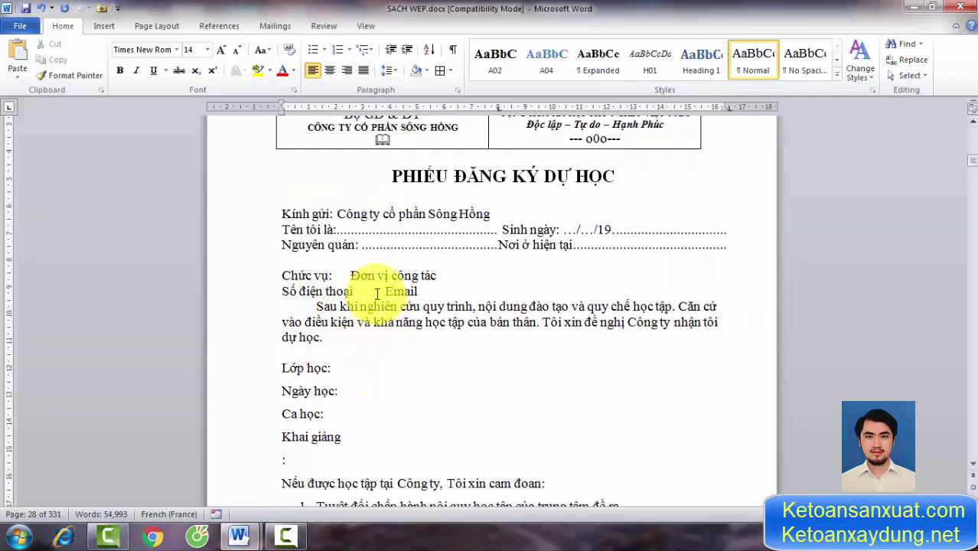
Select the Lớp học through Khai giảng lines and format them as Two columns.
{"action": "scroll", "coordinate": [376, 294], "scroll_direction": "down", "scroll_amount": 1}
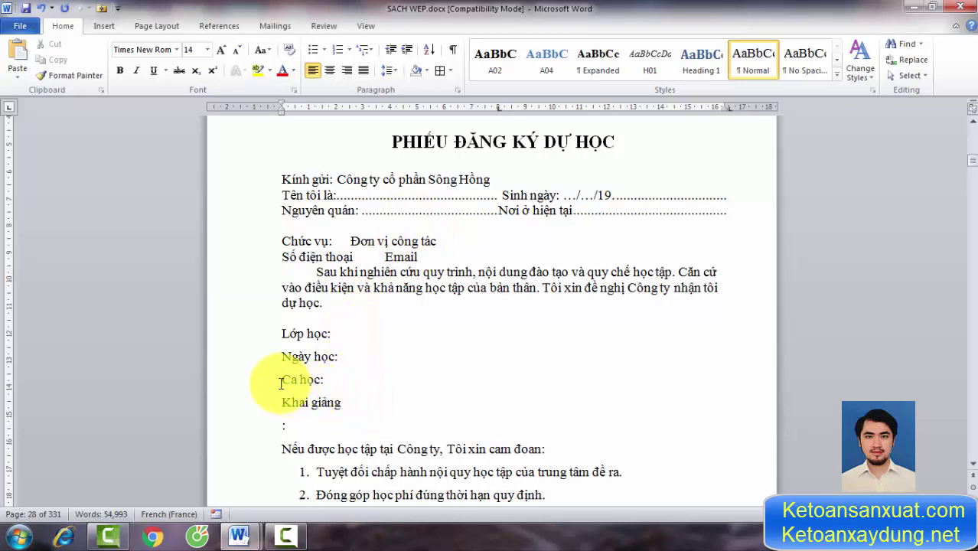
{"action": "left_click_drag", "start_coordinate": [280, 382], "coordinate": [342, 403]}
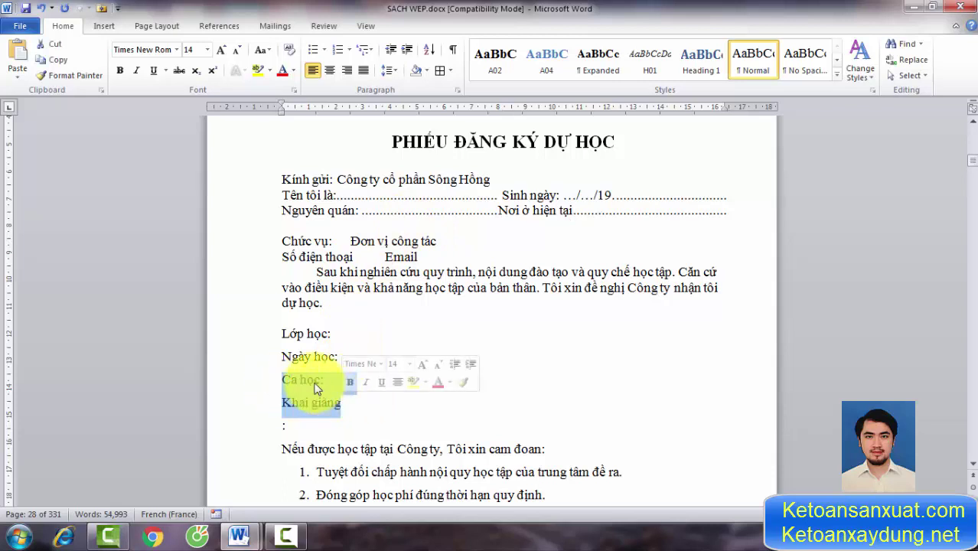
{"action": "left_click", "coordinate": [279, 354]}
{"action": "mouse_move", "coordinate": [279, 334]}
{"action": "left_mouse_down"}
{"action": "mouse_move", "coordinate": [400, 403]}
{"action": "mouse_move", "coordinate": [677, 408]}
{"action": "left_mouse_up"}
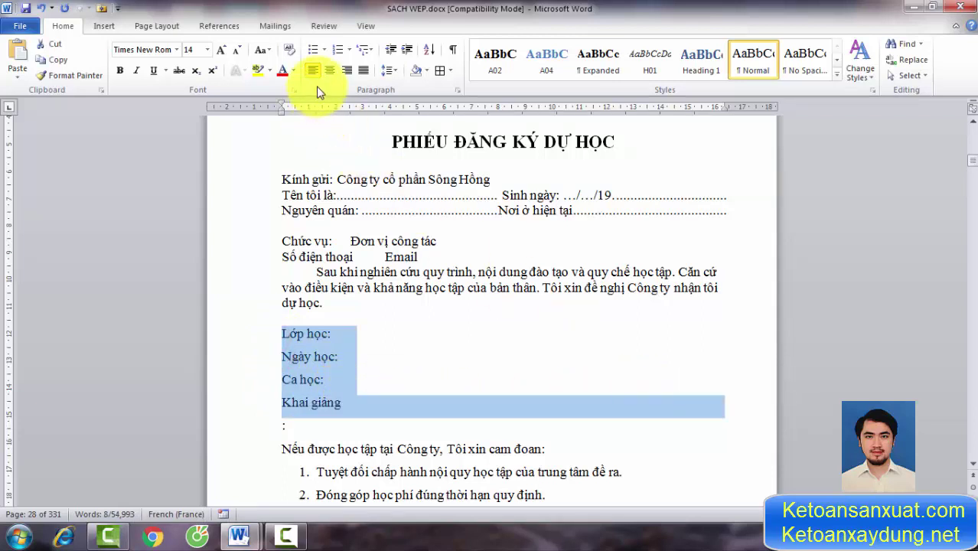
{"action": "left_click", "coordinate": [167, 24]}
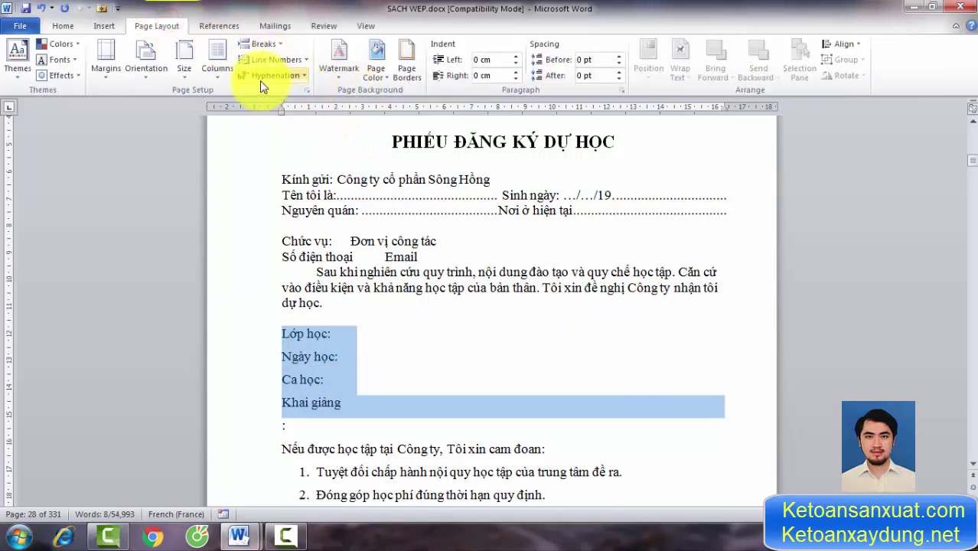
{"action": "left_click", "coordinate": [217, 72]}
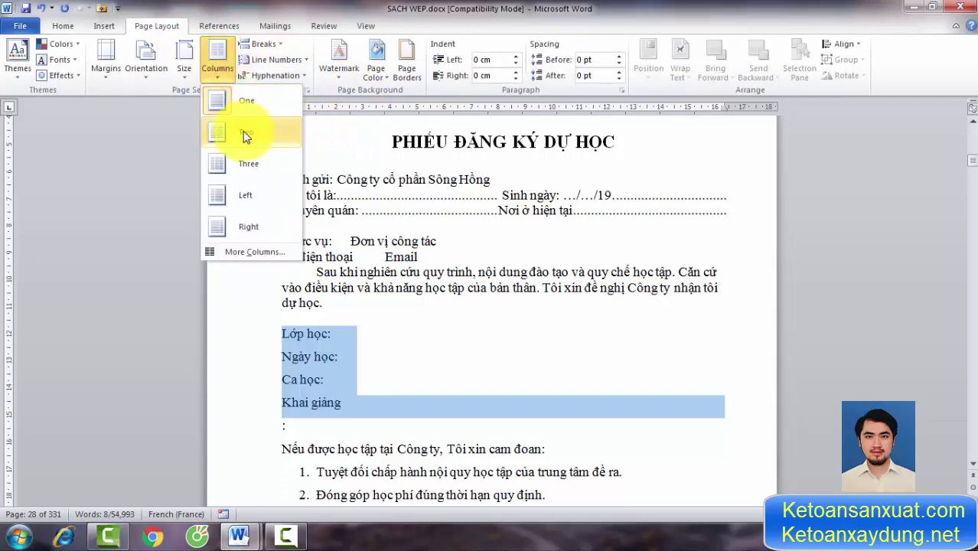
{"action": "left_click", "coordinate": [270, 138]}
{"action": "left_click", "coordinate": [552, 387]}
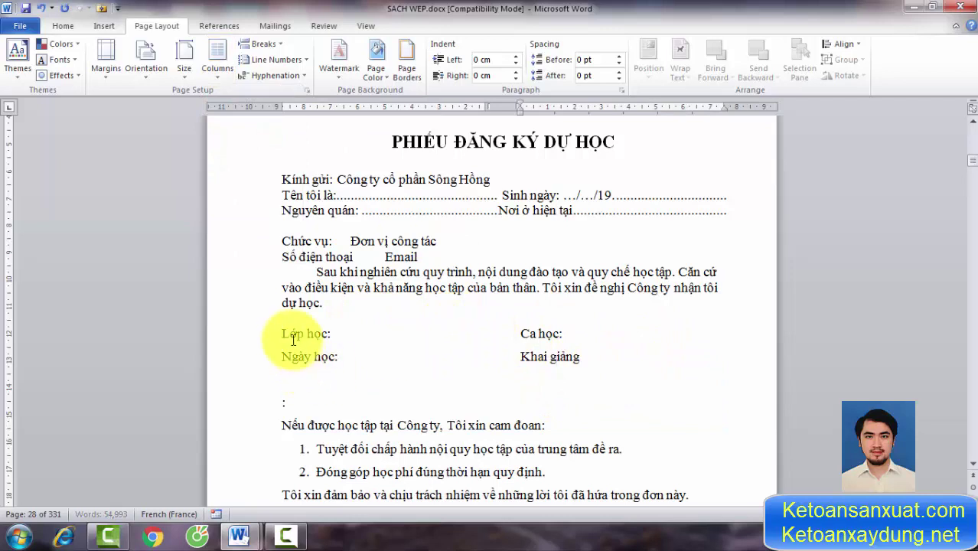
{"action": "left_click", "coordinate": [356, 333]}
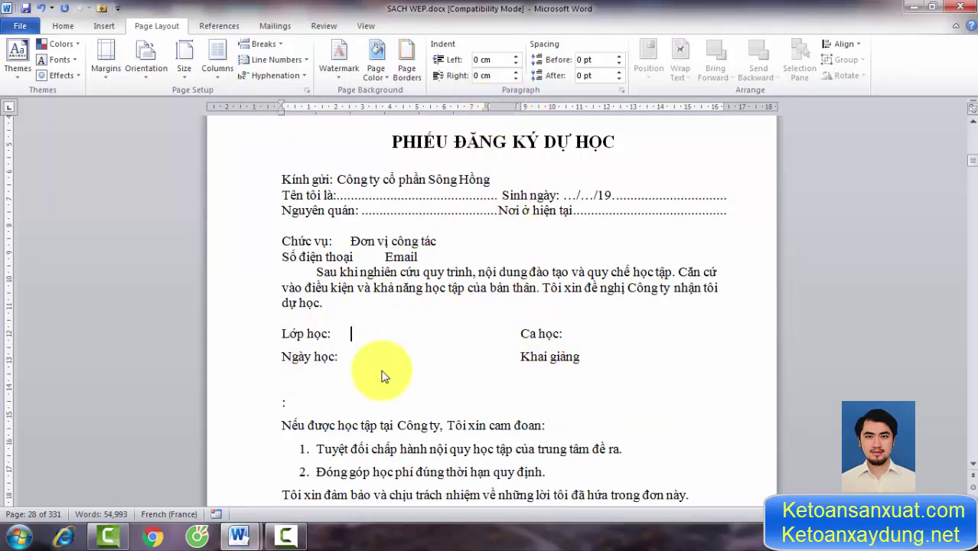
Put the cursor on the Lớp học line right after its label.
{"action": "left_click", "coordinate": [337, 333]}
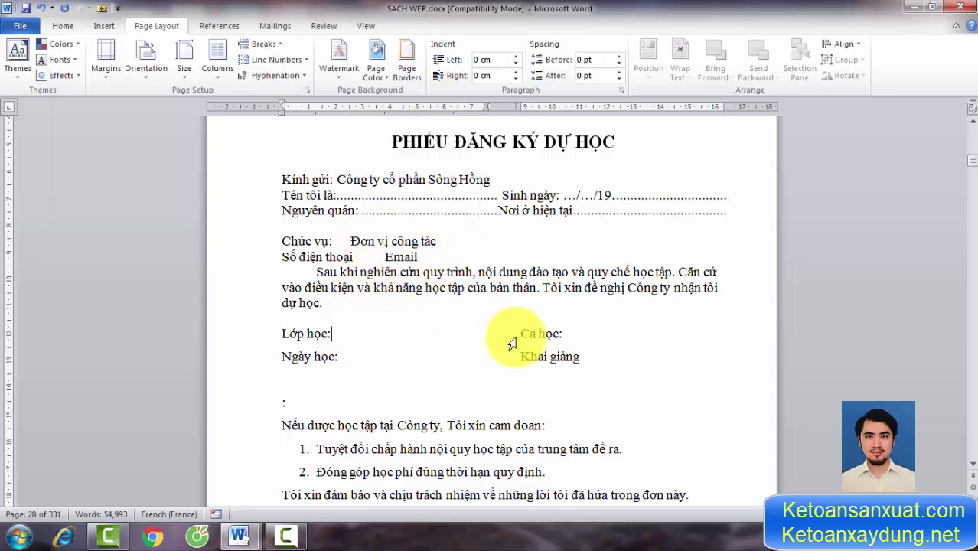
{"action": "left_click_drag", "start_coordinate": [693, 334], "coordinate": [397, 345]}
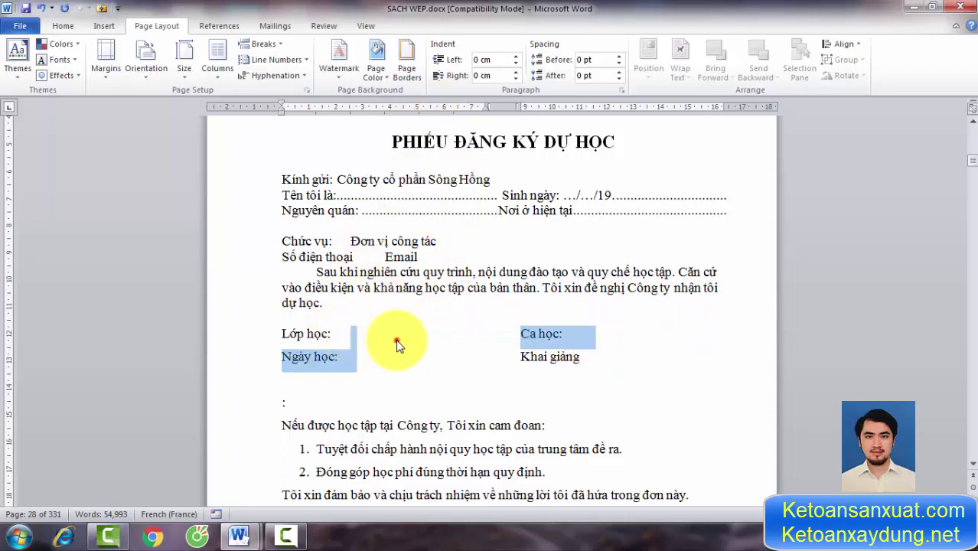
{"action": "left_click", "coordinate": [396, 339]}
{"action": "left_click_drag", "start_coordinate": [277, 332], "coordinate": [380, 327]}
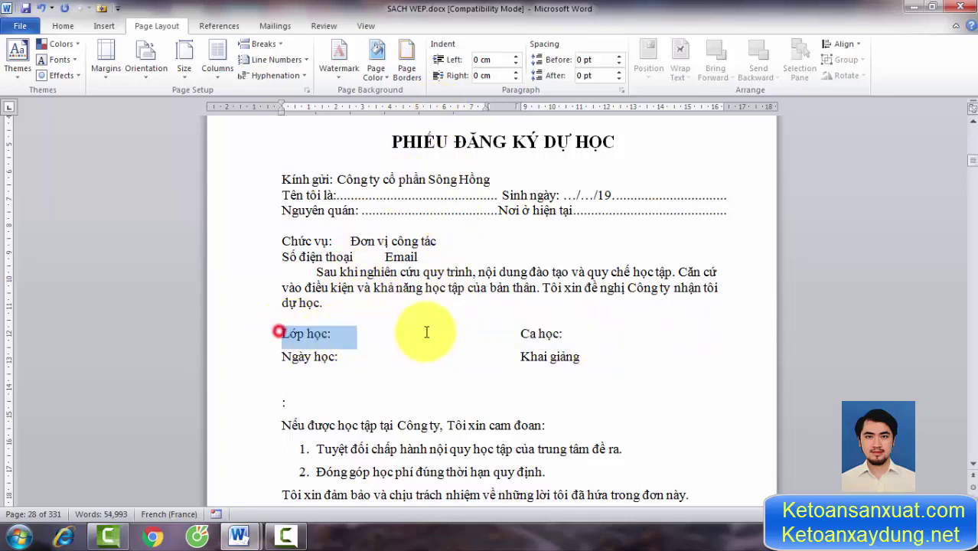
{"action": "left_click", "coordinate": [361, 332]}
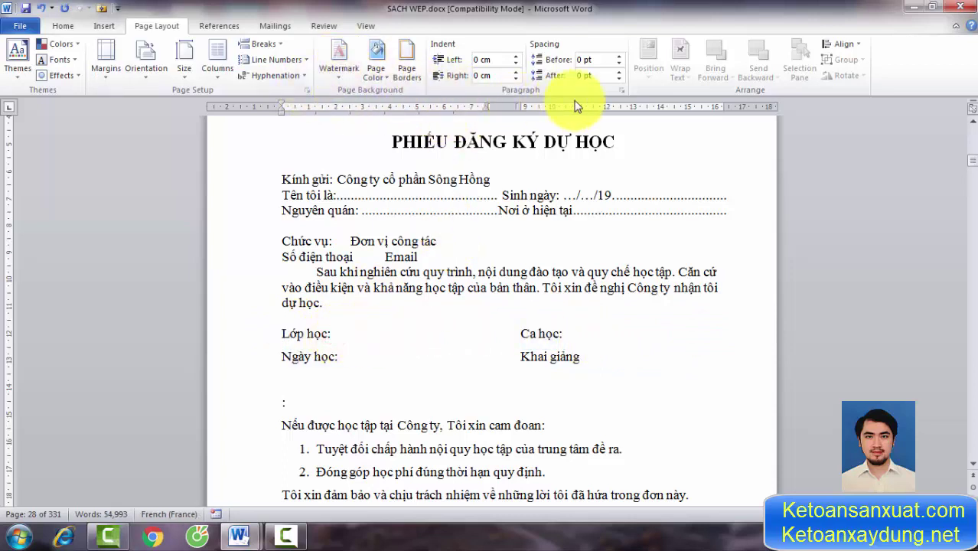
Add a 6 cm dot-leader tab stop to the Lớp học line.
{"action": "left_click", "coordinate": [63, 25]}
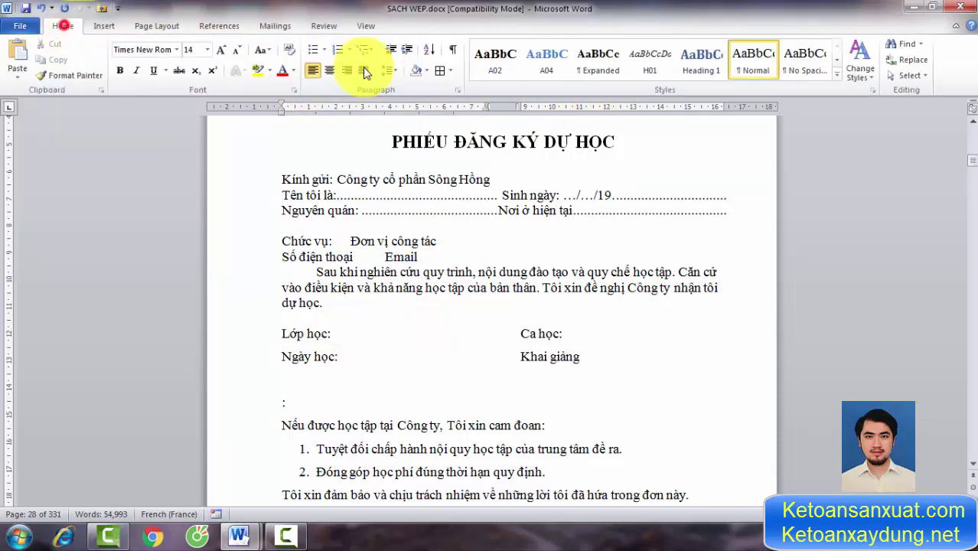
{"action": "left_click", "coordinate": [458, 90]}
{"action": "left_click", "coordinate": [621, 113]}
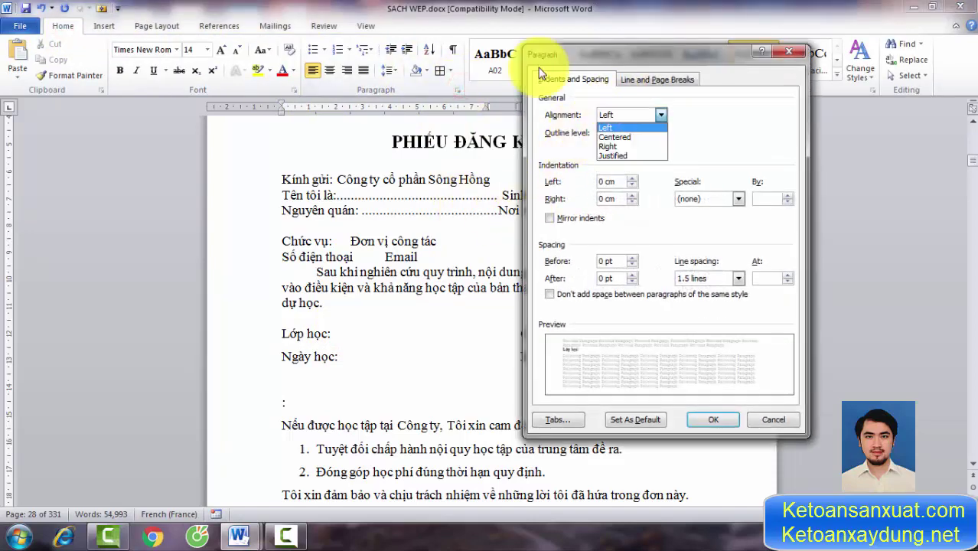
{"action": "left_click", "coordinate": [557, 419]}
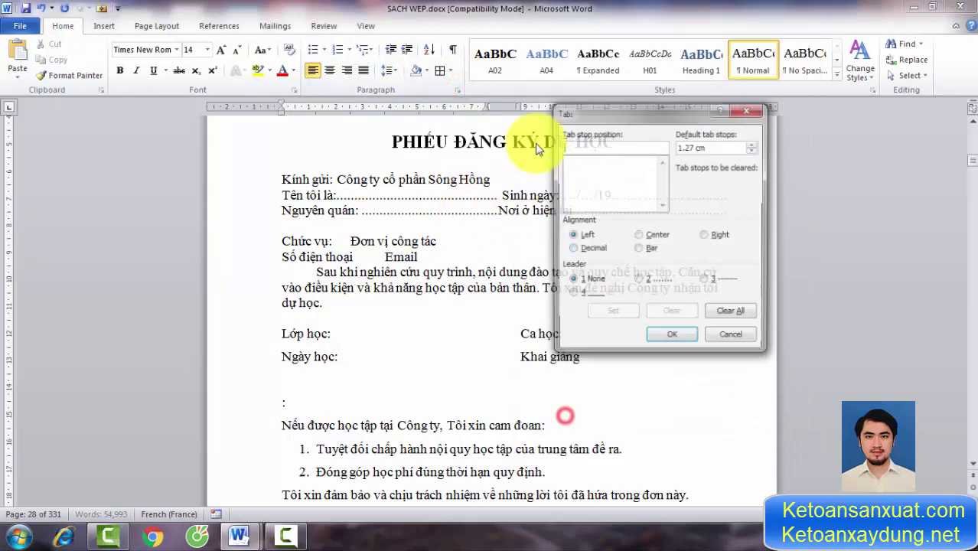
{"action": "type", "text": "6"}
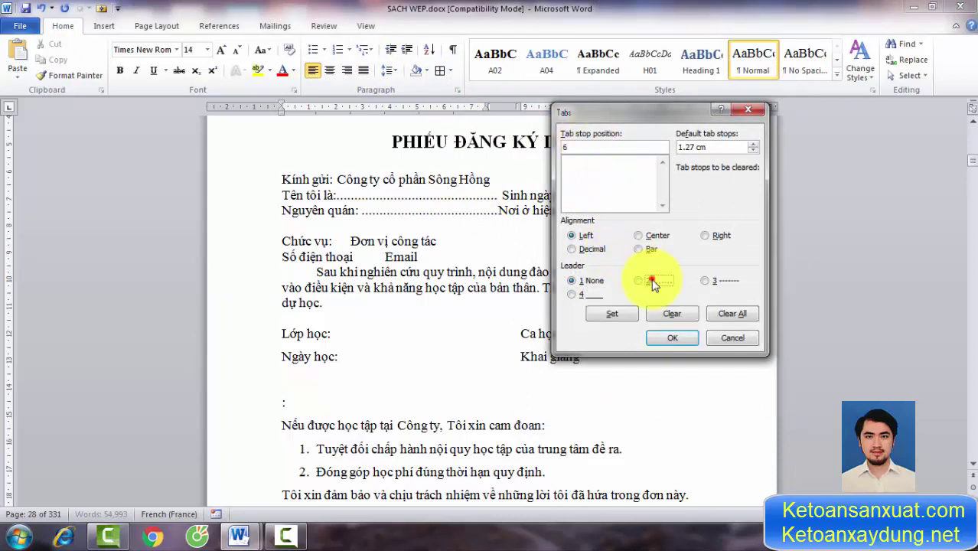
{"action": "left_click", "coordinate": [663, 338]}
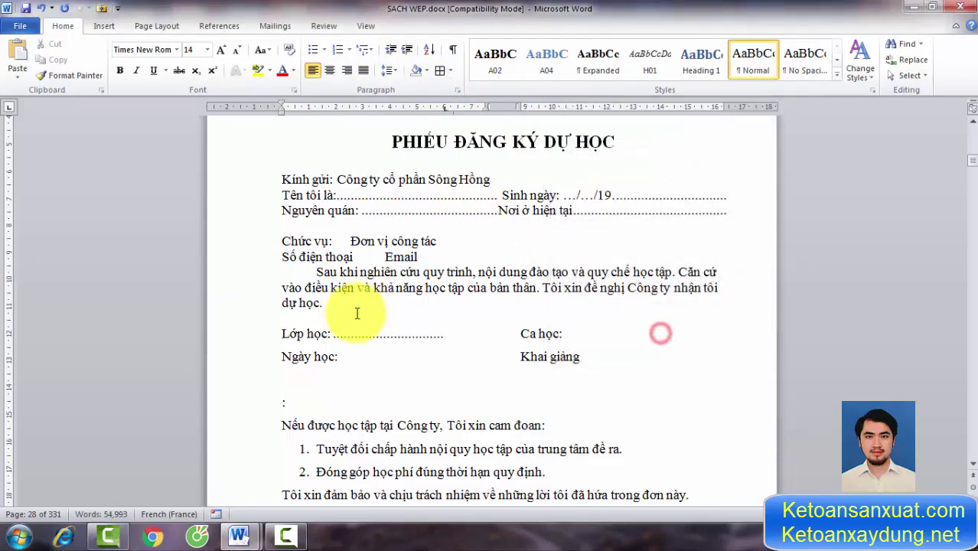
{"action": "left_click", "coordinate": [454, 335]}
{"action": "left_click", "coordinate": [622, 340]}
Try a 16.5 cm dotted tab stop on the Ca học line, then undo it as overlong.
{"action": "left_click", "coordinate": [564, 333]}
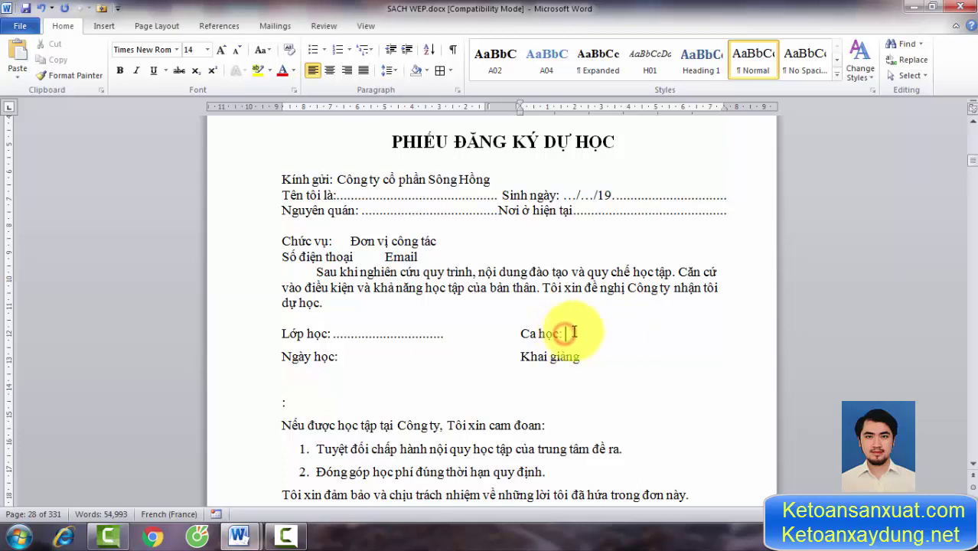
{"action": "left_click", "coordinate": [560, 332]}
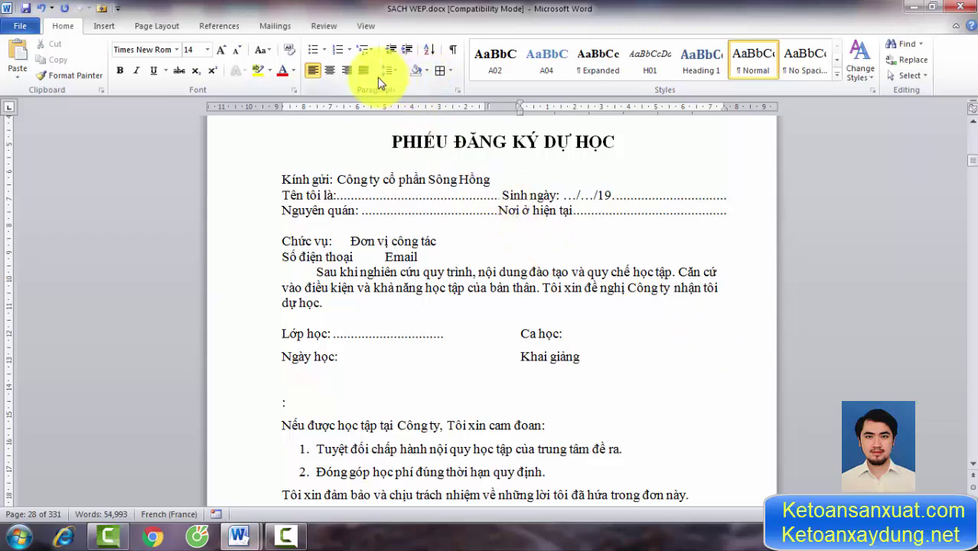
{"action": "left_click", "coordinate": [457, 90]}
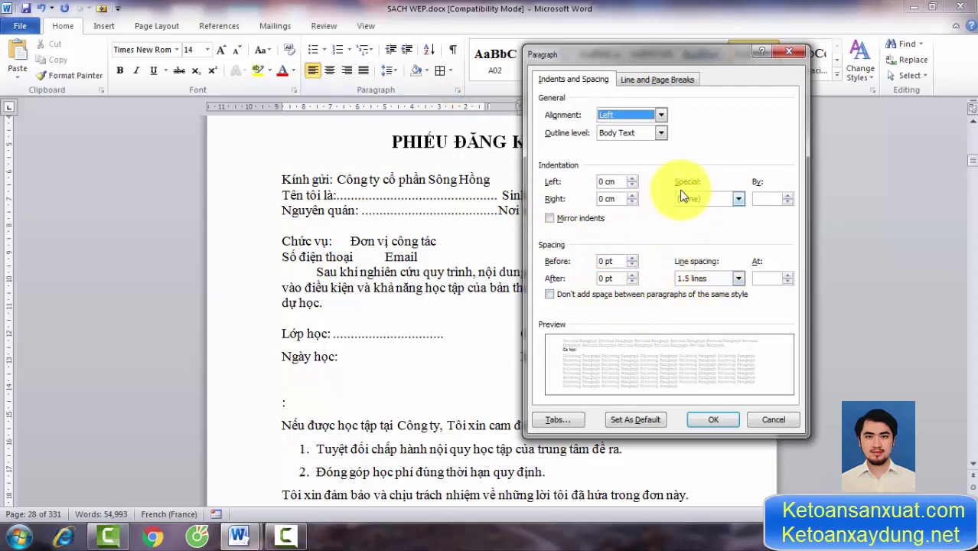
{"action": "left_click", "coordinate": [559, 418]}
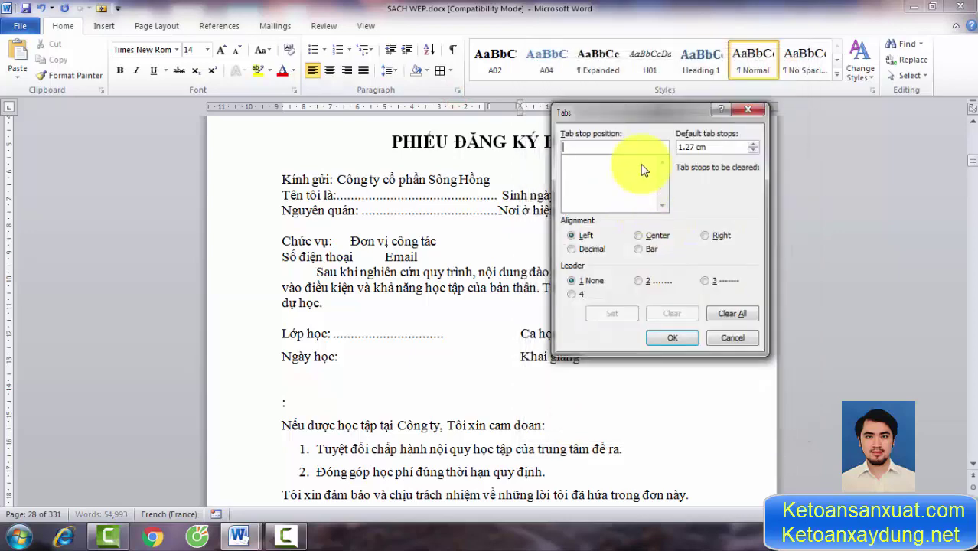
{"action": "type", "text": "16.5"}
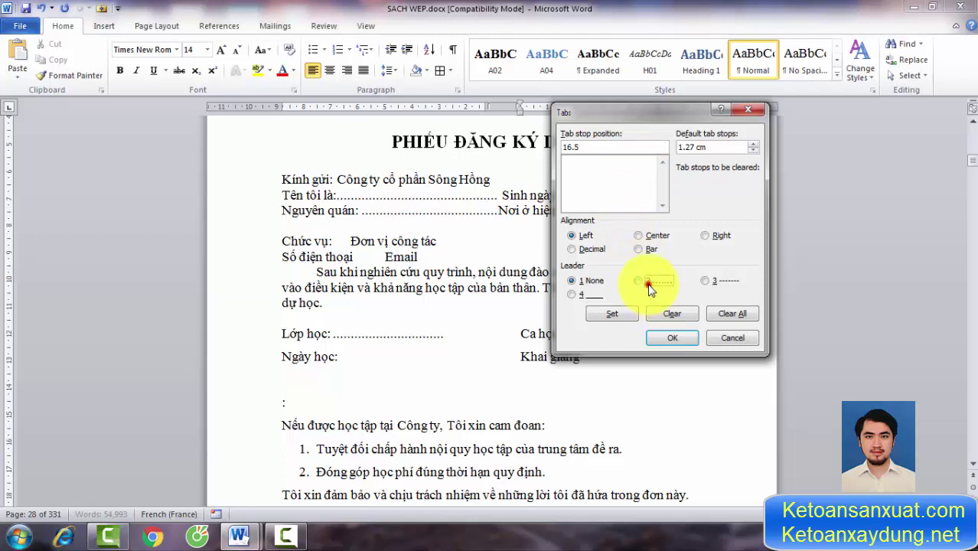
{"action": "left_click", "coordinate": [648, 282]}
{"action": "left_click", "coordinate": [611, 313]}
{"action": "left_click", "coordinate": [671, 337]}
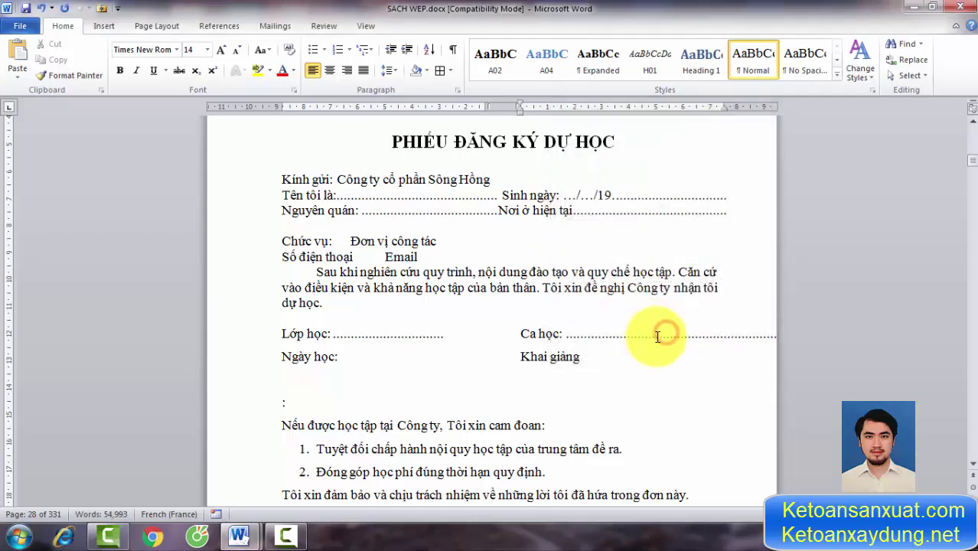
{"action": "left_click", "coordinate": [731, 340]}
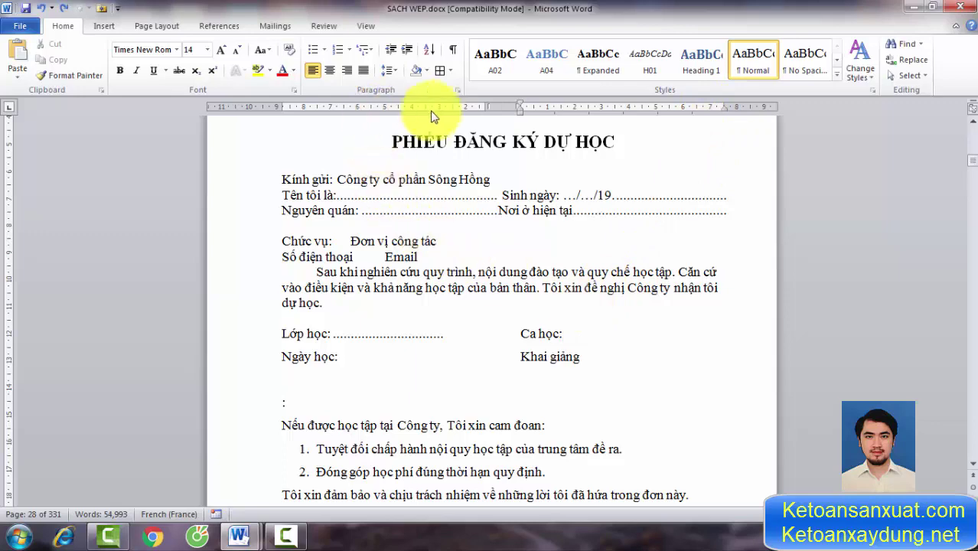
Set a 7.5 cm dot-leader tab stop so Ca học's dotted line ends at the margin.
{"action": "left_click", "coordinate": [456, 90]}
{"action": "left_click", "coordinate": [560, 413]}
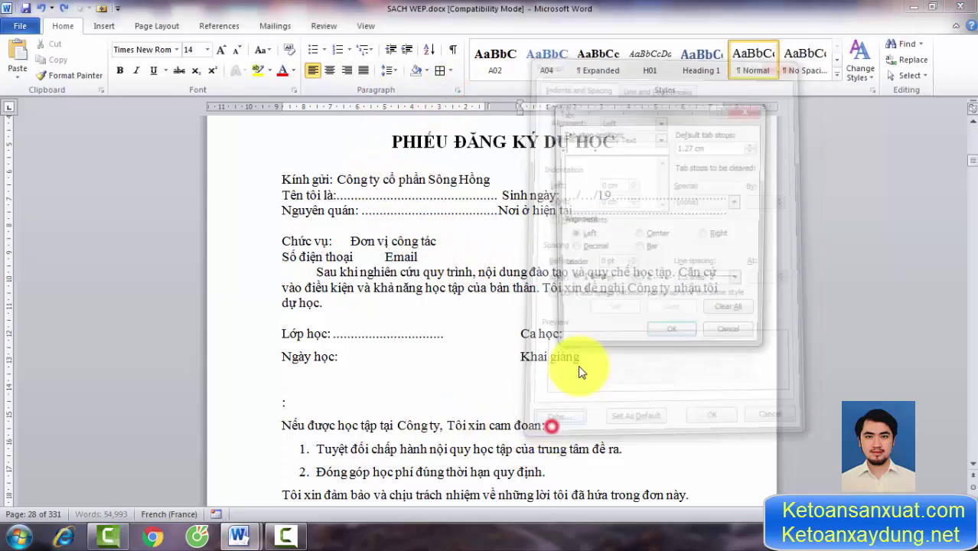
{"action": "type", "text": "7.5"}
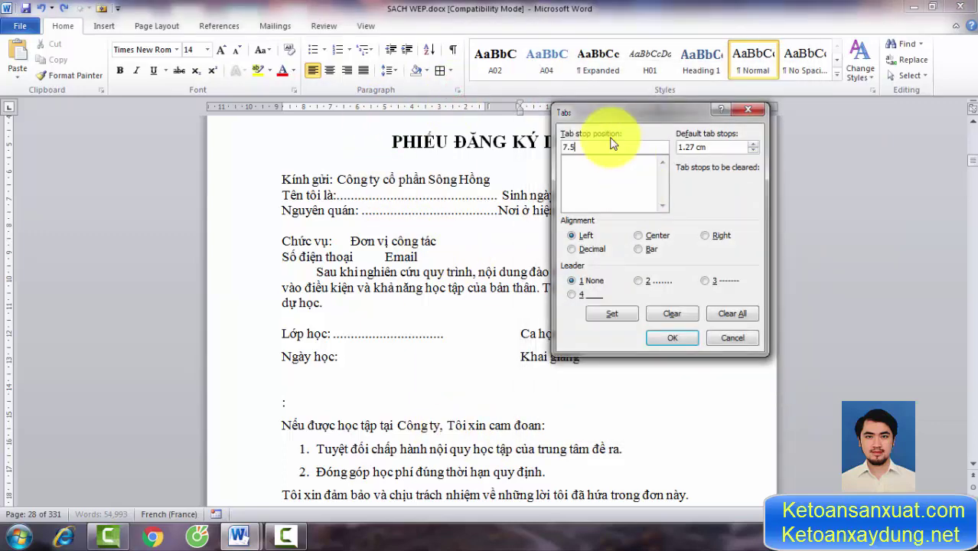
{"action": "left_click", "coordinate": [617, 314]}
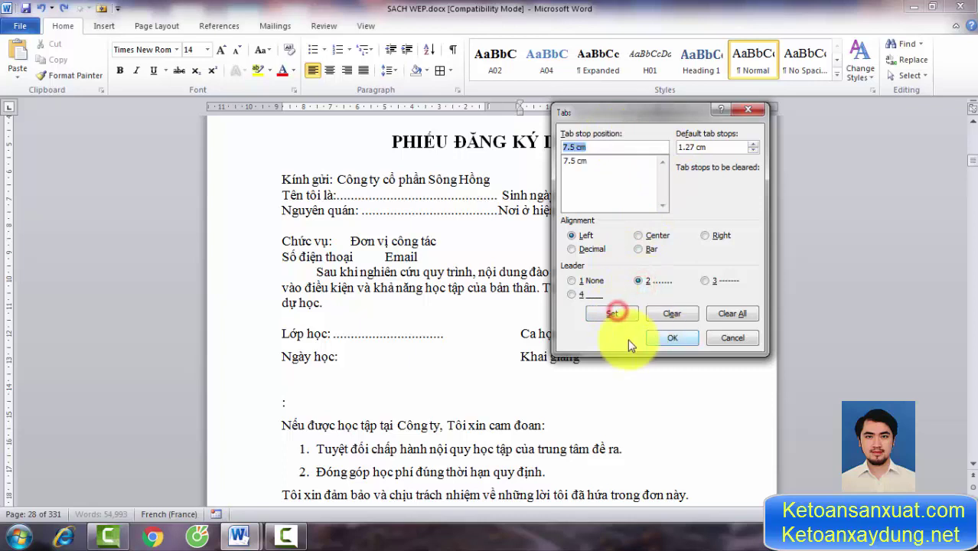
{"action": "left_click", "coordinate": [658, 340]}
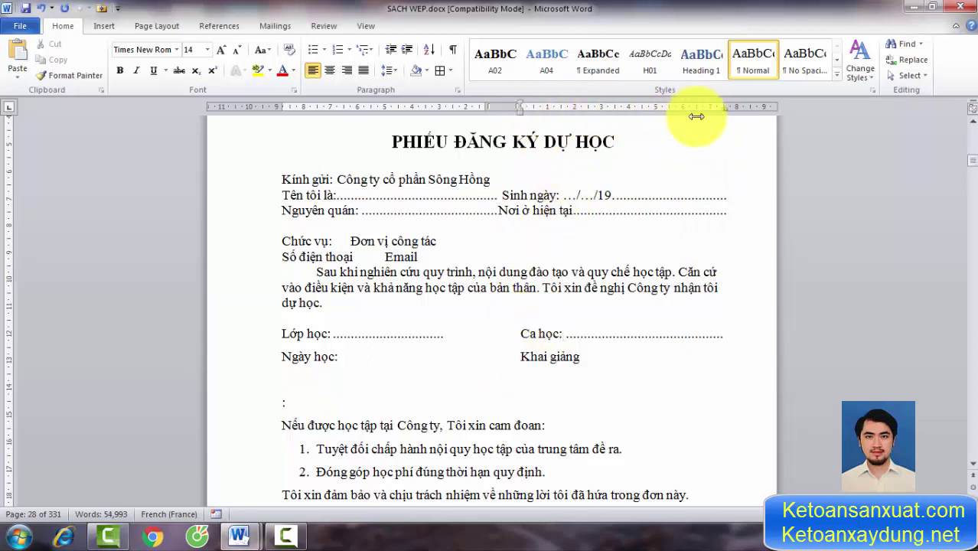
Select the 'Người đăng ký' signature table and apply All Borders to its cells.
{"action": "left_click", "coordinate": [625, 358]}
{"action": "scroll", "coordinate": [623, 357], "scroll_direction": "down", "scroll_amount": 2}
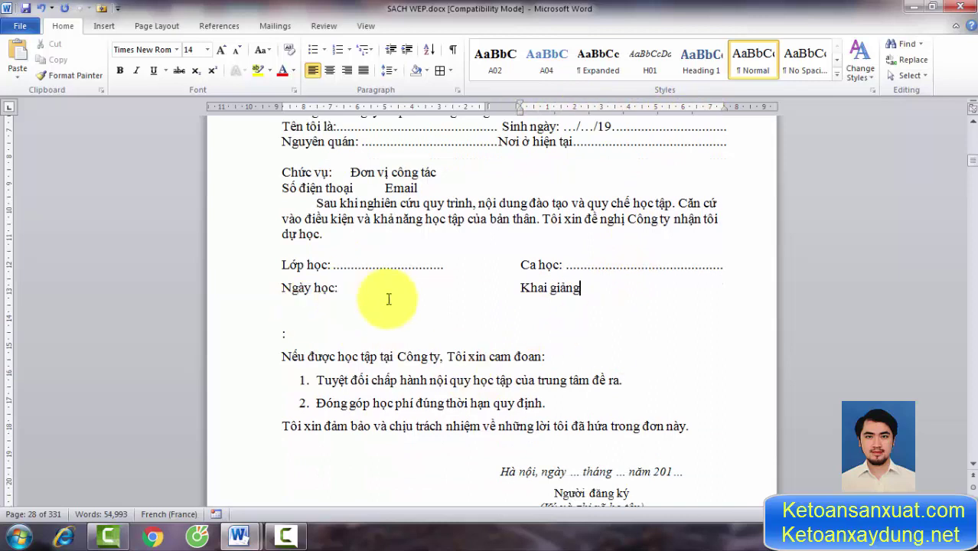
{"action": "scroll", "coordinate": [618, 377], "scroll_direction": "down", "scroll_amount": 2}
{"action": "left_click", "coordinate": [471, 389]}
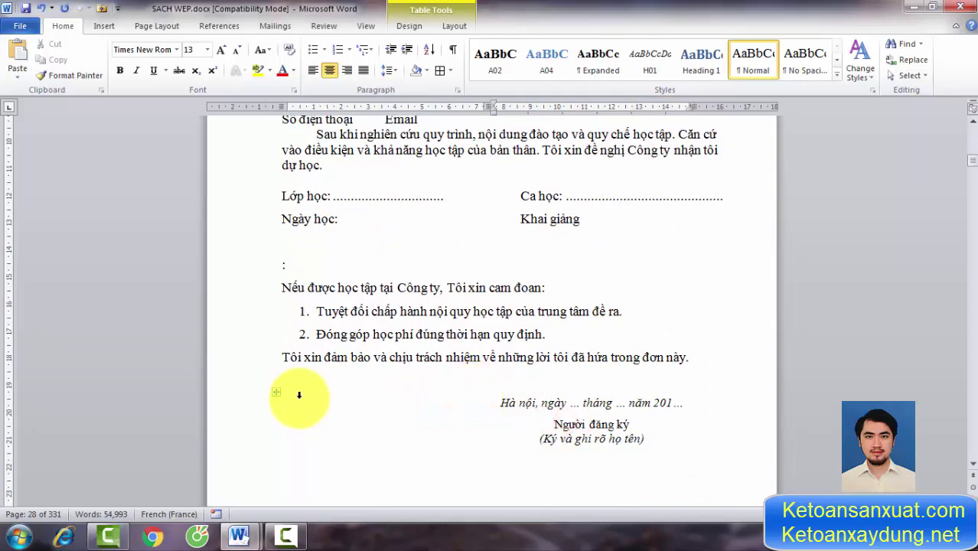
{"action": "left_click_drag", "start_coordinate": [676, 451], "coordinate": [594, 416]}
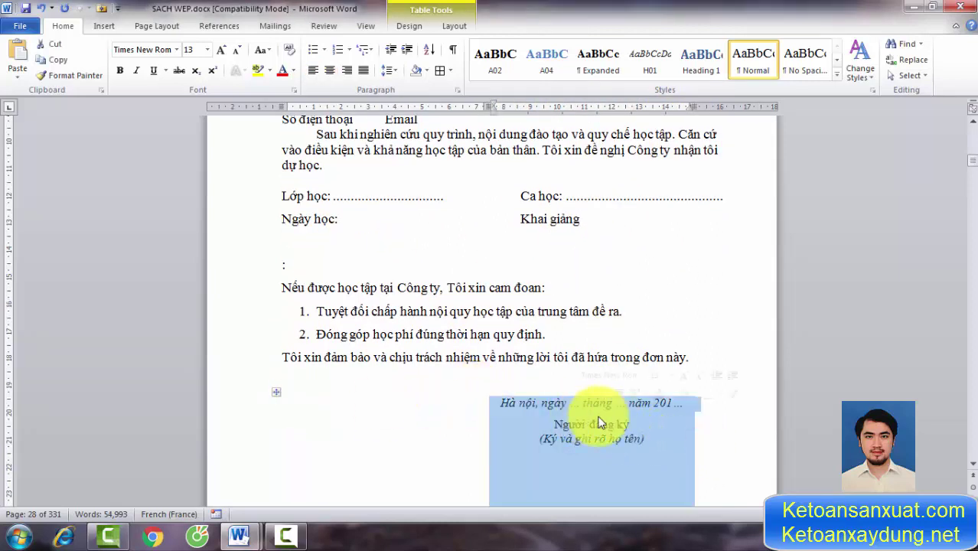
{"action": "scroll", "coordinate": [683, 437], "scroll_direction": "down", "scroll_amount": 2}
{"action": "left_click", "coordinate": [672, 394]}
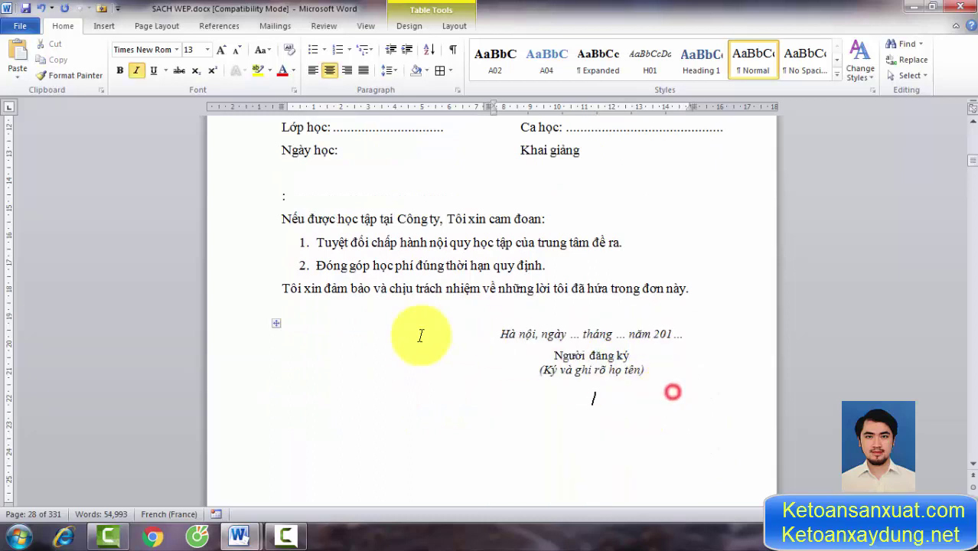
{"action": "left_click", "coordinate": [277, 324]}
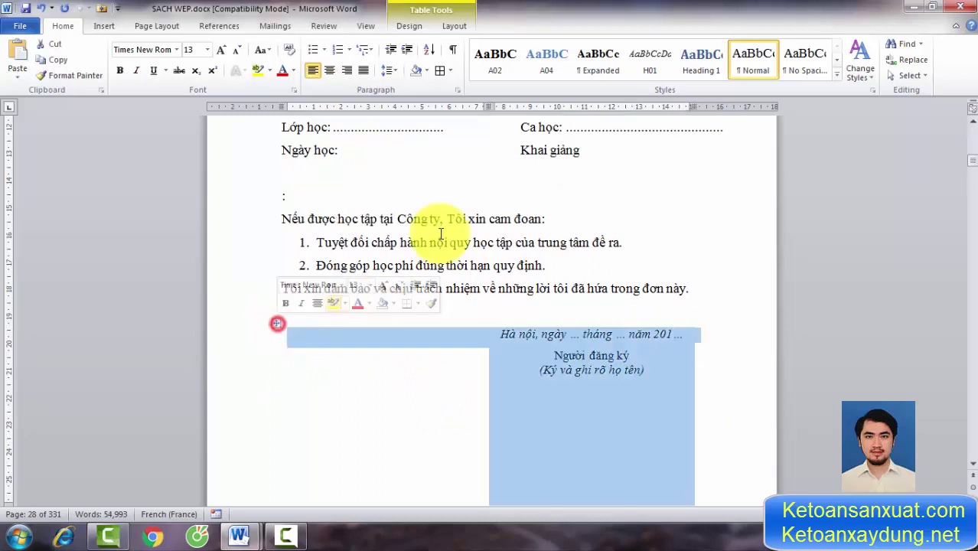
{"action": "left_click", "coordinate": [453, 71]}
{"action": "left_click", "coordinate": [447, 166]}
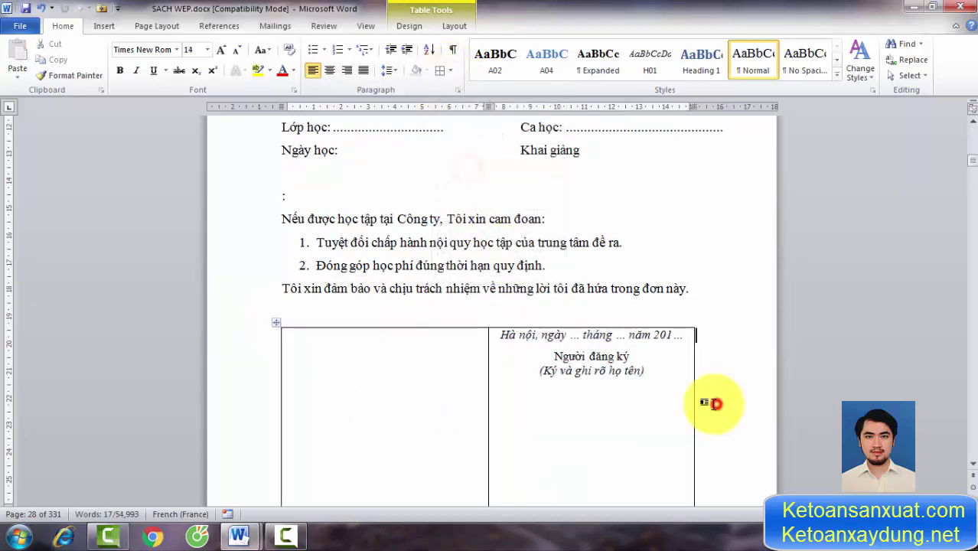
Deselect the table and scroll back up to review the form.
{"action": "scroll", "coordinate": [673, 375], "scroll_direction": "down", "scroll_amount": 3}
{"action": "left_click", "coordinate": [332, 225]}
{"action": "scroll", "coordinate": [530, 340], "scroll_direction": "down", "scroll_amount": 2}
{"action": "scroll", "coordinate": [466, 332], "scroll_direction": "up", "scroll_amount": 2}
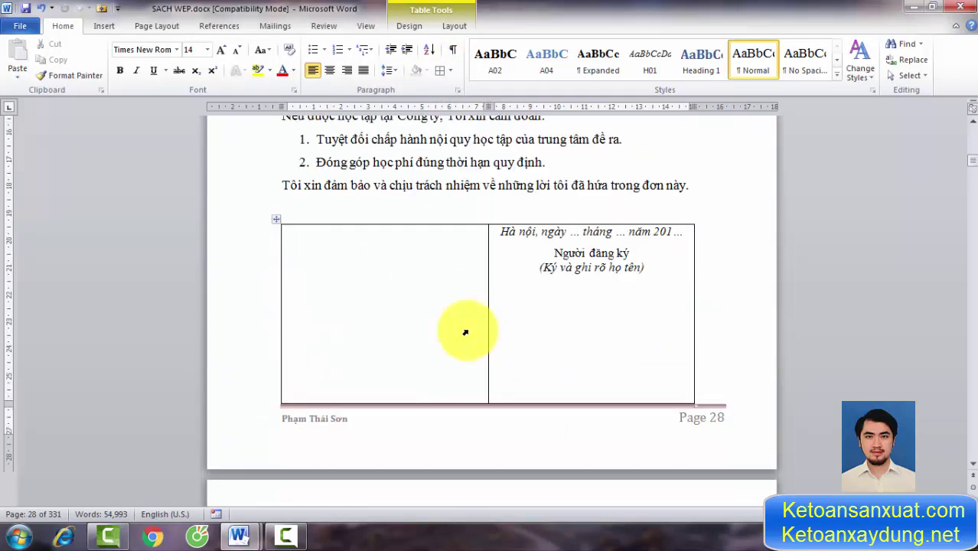
{"action": "scroll", "coordinate": [618, 279], "scroll_direction": "up", "scroll_amount": 2}
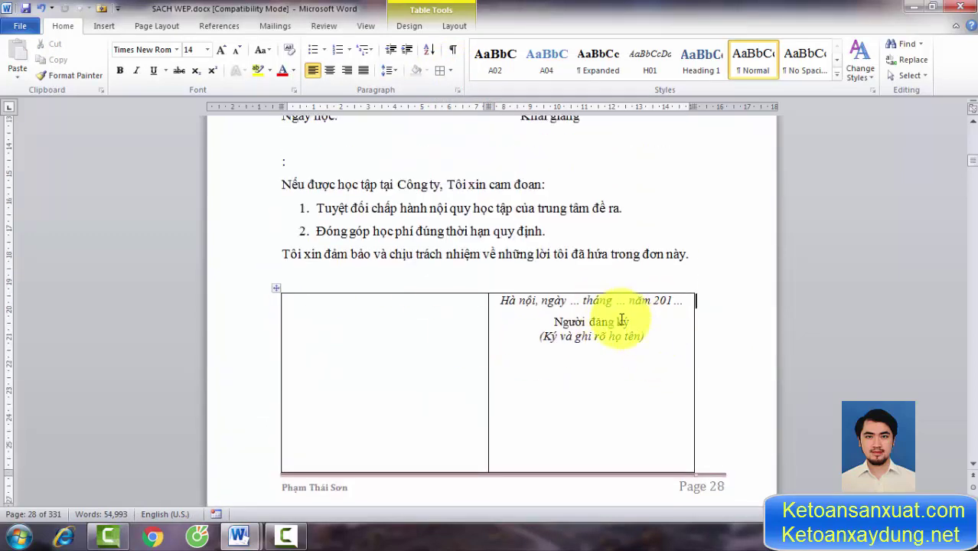
{"action": "scroll", "coordinate": [638, 338], "scroll_direction": "up", "scroll_amount": 2}
{"action": "scroll", "coordinate": [640, 343], "scroll_direction": "up", "scroll_amount": 4}
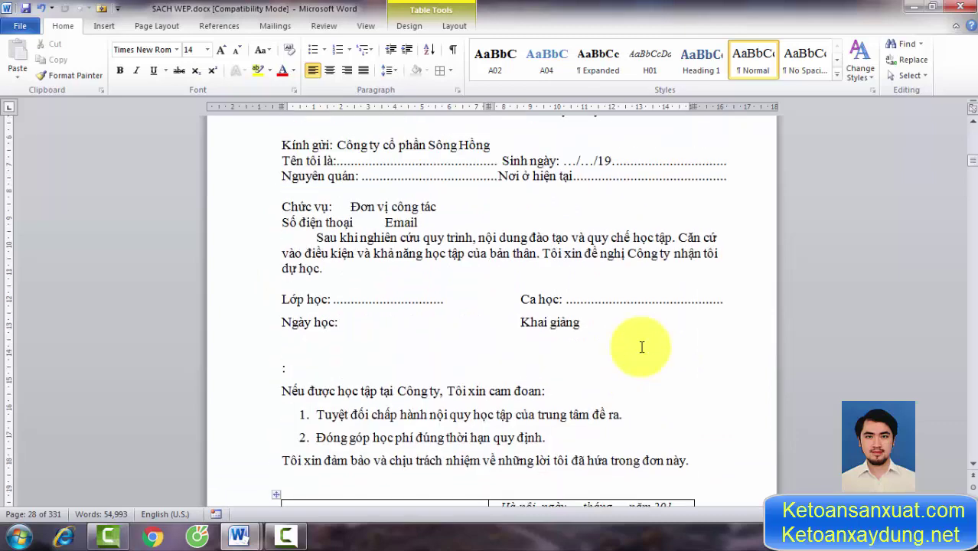
{"action": "scroll", "coordinate": [641, 344], "scroll_direction": "up", "scroll_amount": 3}
{"action": "scroll", "coordinate": [641, 345], "scroll_direction": "up", "scroll_amount": 2}
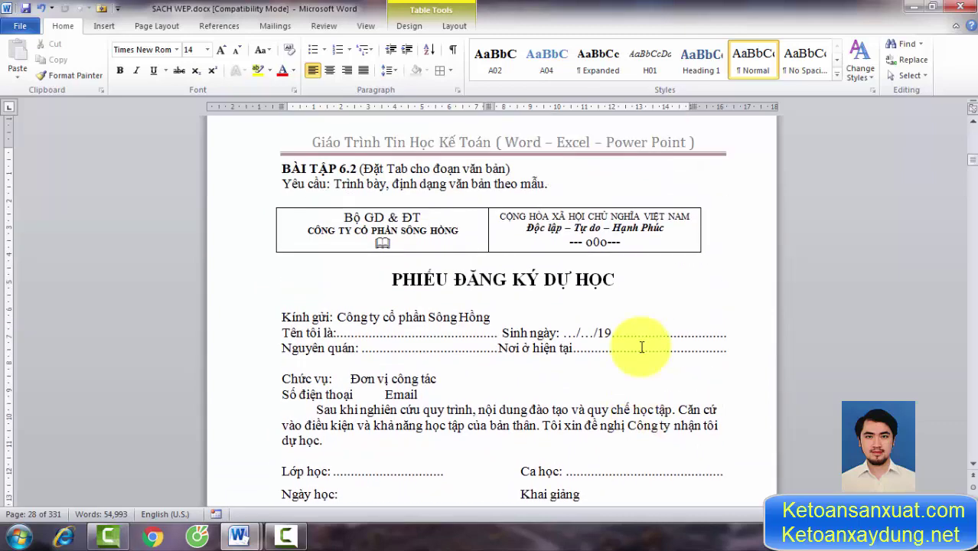
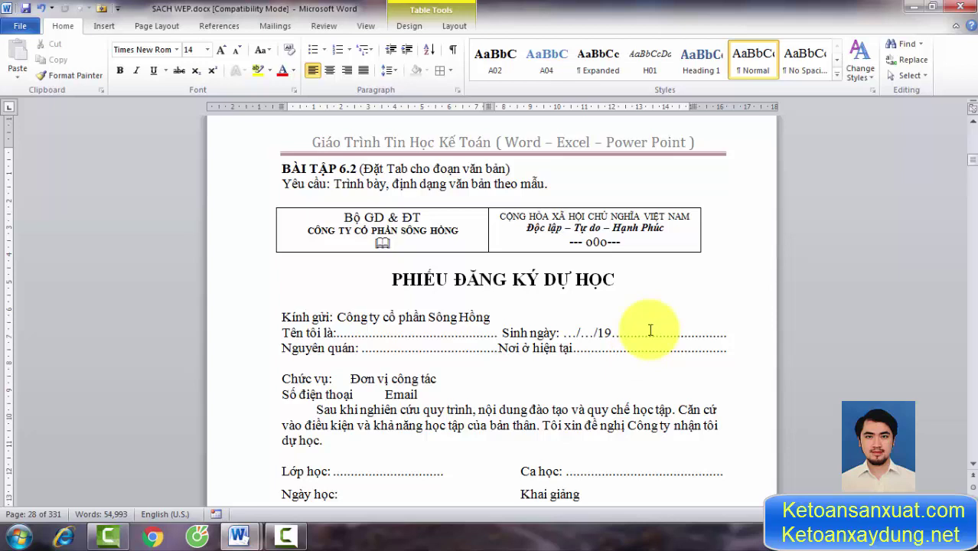
Switch to thaison.docx and create a new blank document, Document1.
{"action": "mouse_move", "coordinate": [238, 536]}
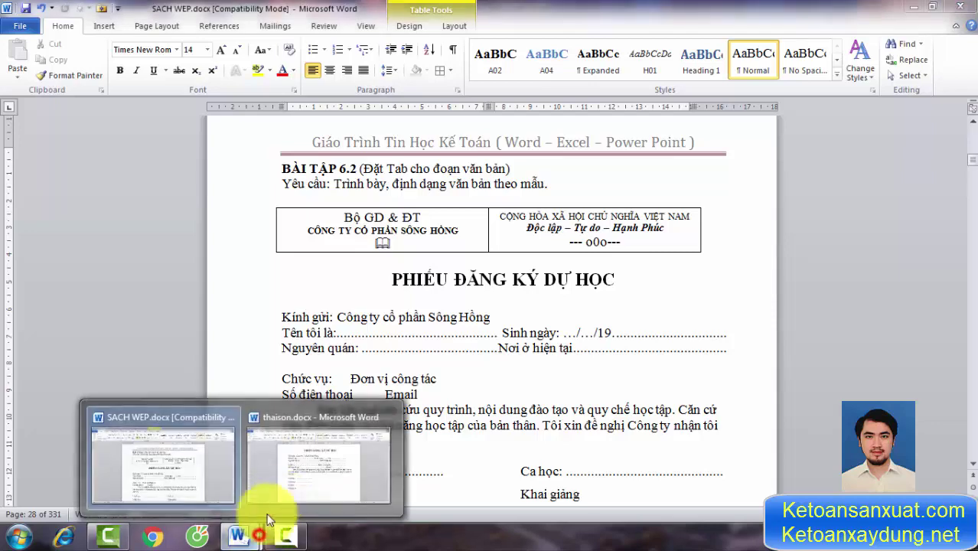
{"action": "left_click", "coordinate": [286, 475]}
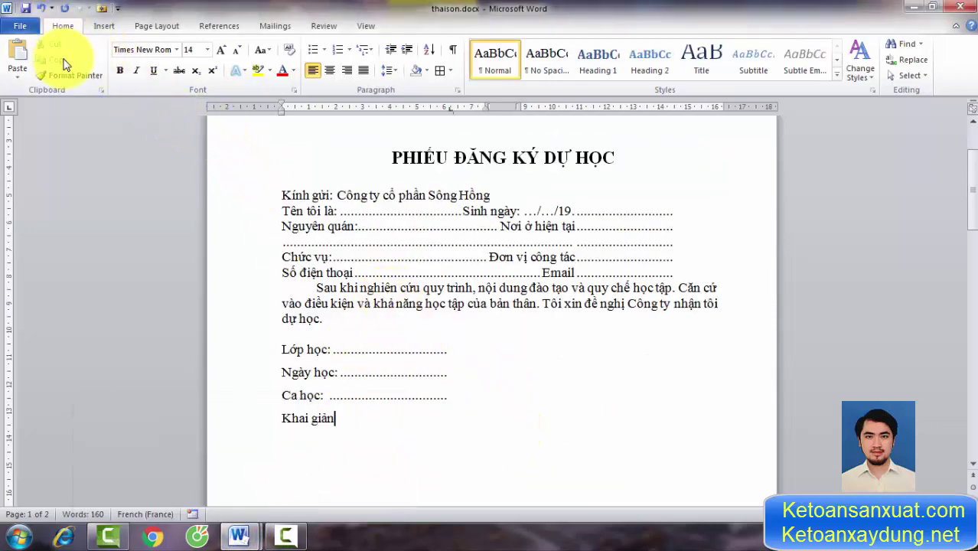
{"action": "key", "text": "alt+Tab"}
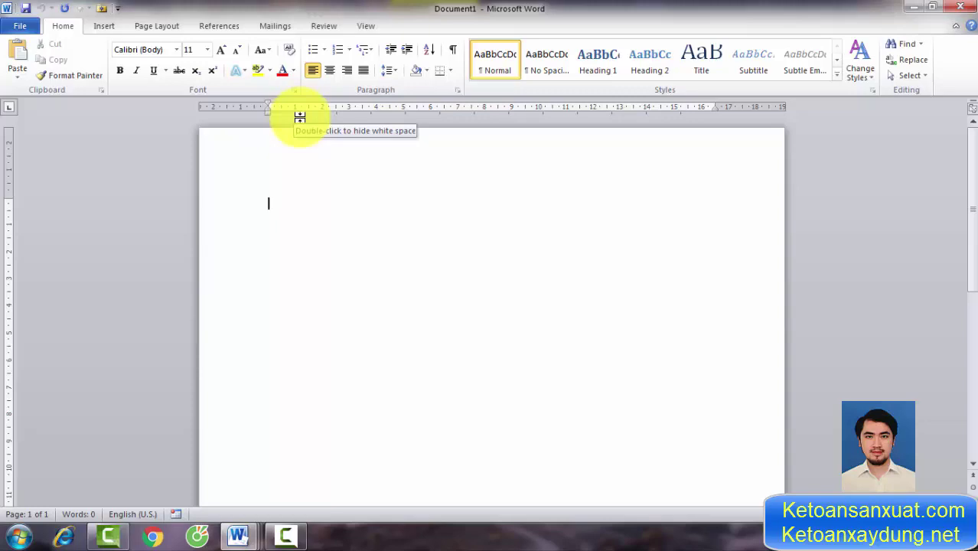
Switch to SACH WEP.docx and scroll to the BÀI 7.1 model table with its Tổng row.
{"action": "mouse_move", "coordinate": [242, 534]}
{"action": "left_click", "coordinate": [135, 470]}
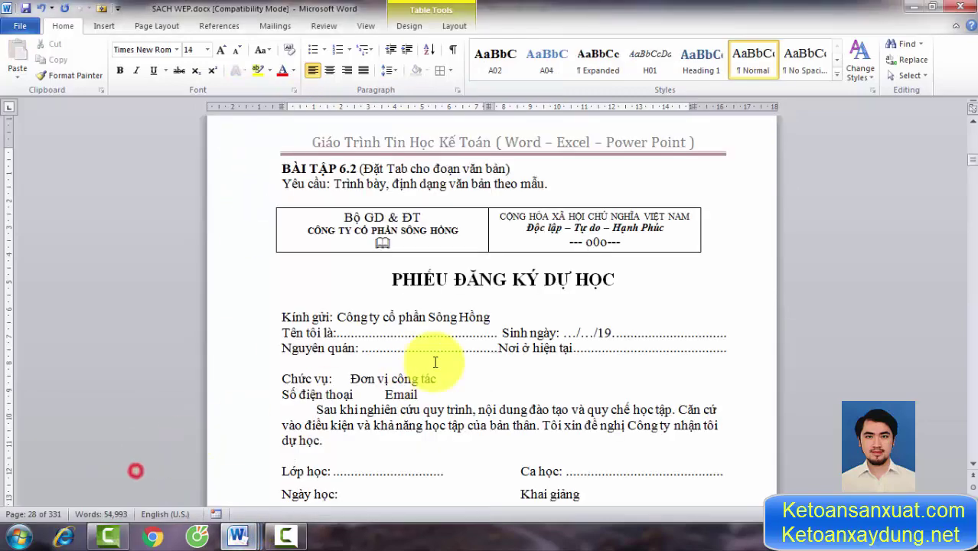
{"action": "scroll", "coordinate": [435, 362], "scroll_direction": "down", "scroll_amount": 6}
{"action": "scroll", "coordinate": [452, 364], "scroll_direction": "down", "scroll_amount": 4}
{"action": "scroll", "coordinate": [481, 366], "scroll_direction": "down", "scroll_amount": 5}
{"action": "scroll", "coordinate": [481, 369], "scroll_direction": "down", "scroll_amount": 8}
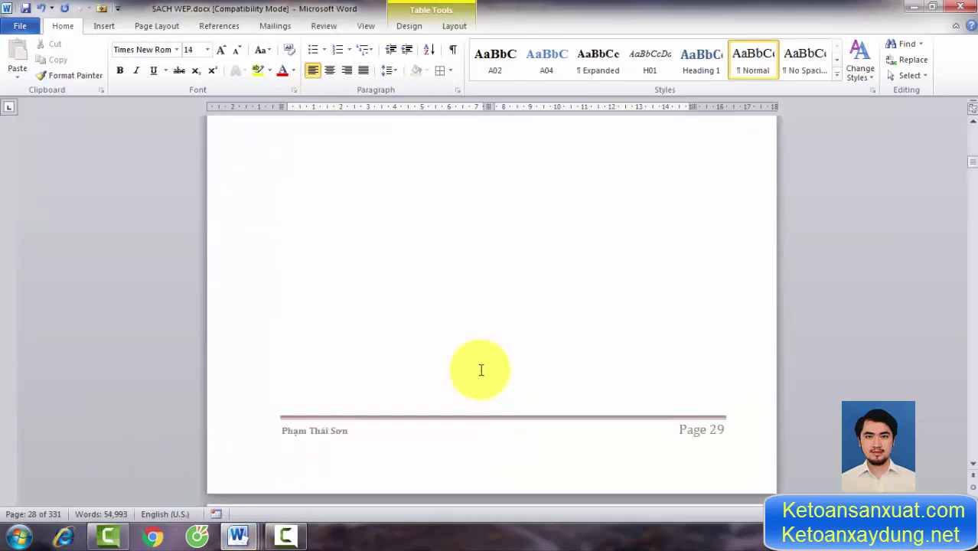
{"action": "scroll", "coordinate": [480, 370], "scroll_direction": "down", "scroll_amount": 8}
{"action": "scroll", "coordinate": [480, 369], "scroll_direction": "down", "scroll_amount": 5}
{"action": "scroll", "coordinate": [480, 370], "scroll_direction": "down", "scroll_amount": 8}
{"action": "scroll", "coordinate": [480, 369], "scroll_direction": "down", "scroll_amount": 5}
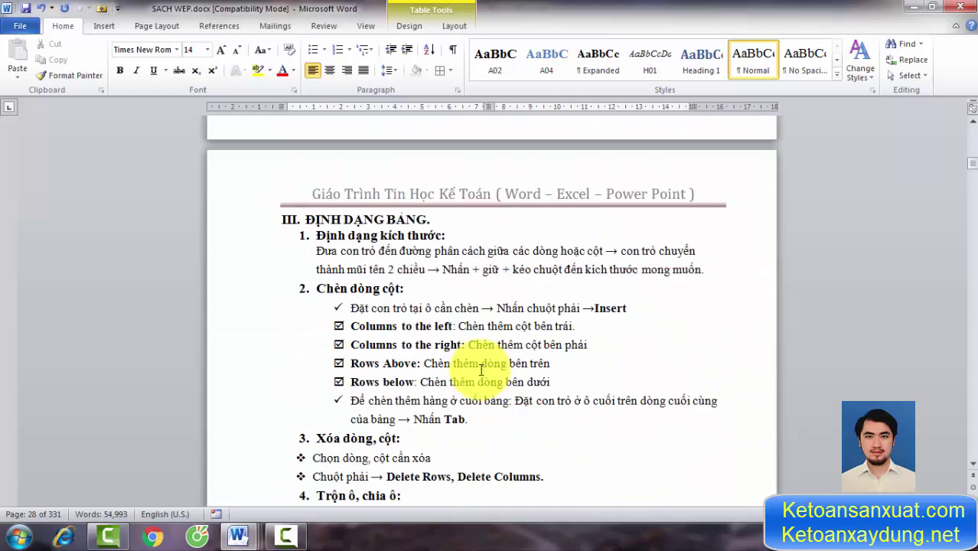
{"action": "scroll", "coordinate": [480, 369], "scroll_direction": "down", "scroll_amount": 6}
{"action": "scroll", "coordinate": [480, 370], "scroll_direction": "down", "scroll_amount": 6}
{"action": "scroll", "coordinate": [480, 370], "scroll_direction": "down", "scroll_amount": 6}
{"action": "scroll", "coordinate": [480, 369], "scroll_direction": "down", "scroll_amount": 6}
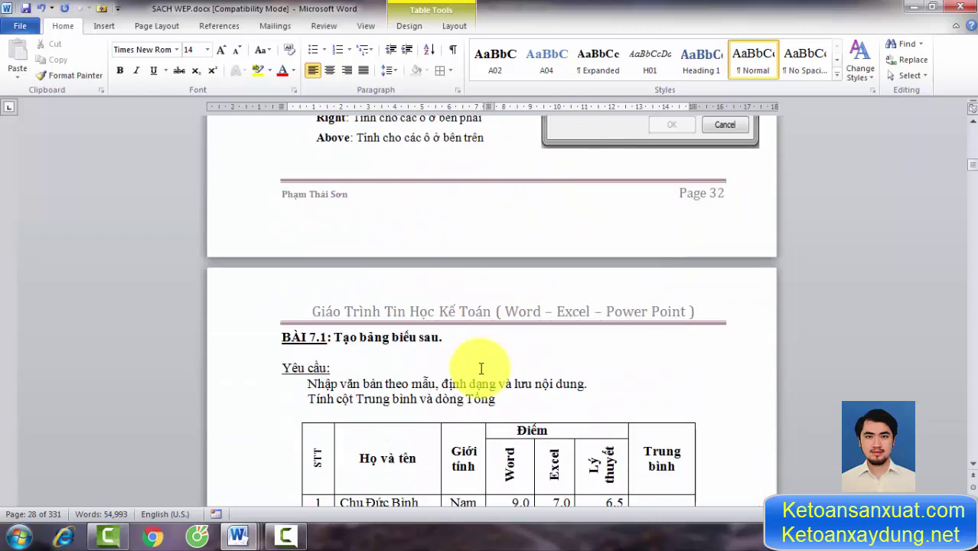
{"action": "scroll", "coordinate": [480, 370], "scroll_direction": "down", "scroll_amount": 8}
{"action": "scroll", "coordinate": [480, 369], "scroll_direction": "up", "scroll_amount": 1}
{"action": "scroll", "coordinate": [479, 368], "scroll_direction": "up", "scroll_amount": 2}
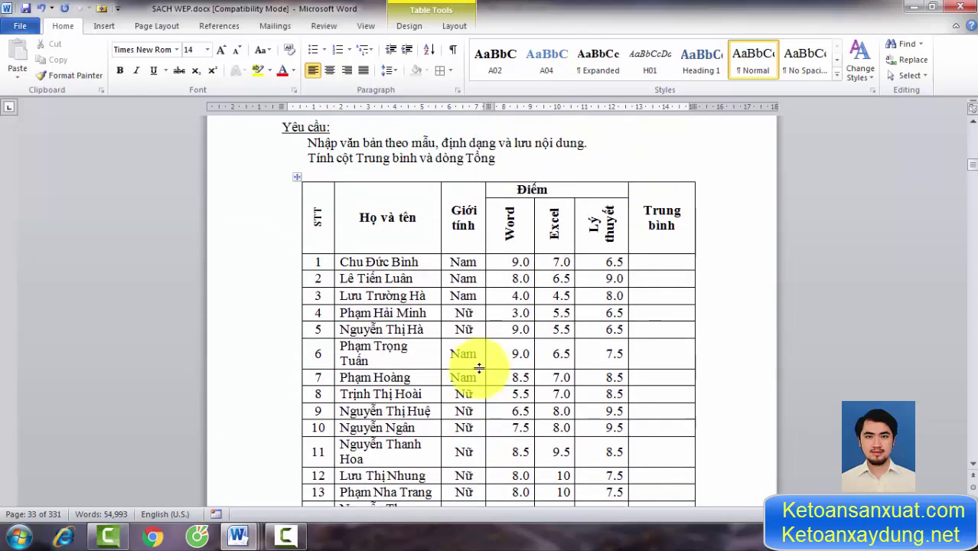
{"action": "scroll", "coordinate": [479, 368], "scroll_direction": "up", "scroll_amount": 1}
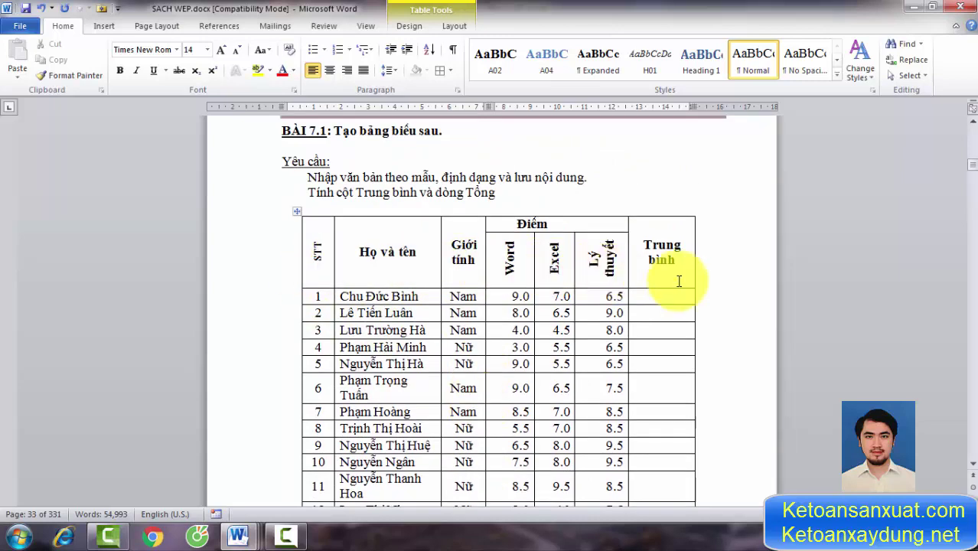
{"action": "scroll", "coordinate": [453, 371], "scroll_direction": "down", "scroll_amount": 7}
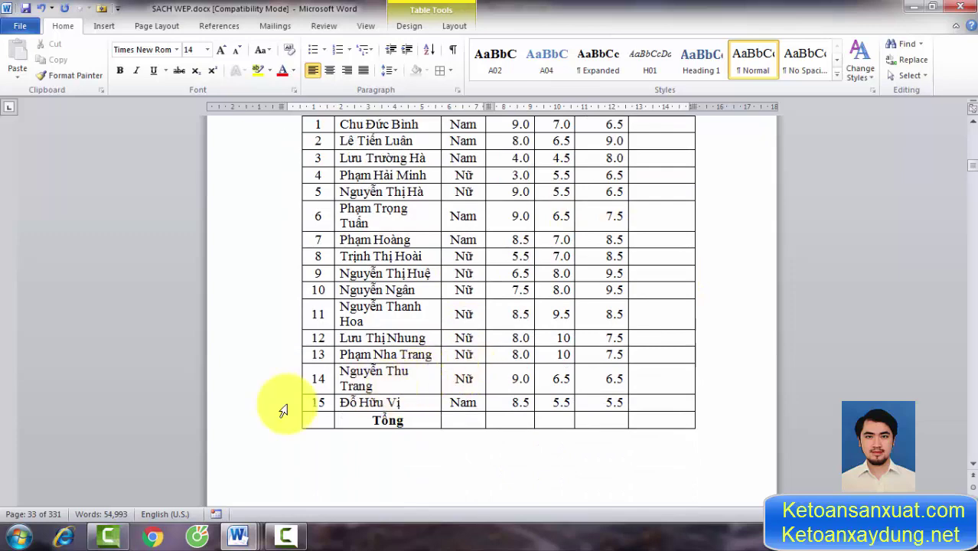
{"action": "scroll", "coordinate": [326, 400], "scroll_direction": "up", "scroll_amount": 5}
{"action": "scroll", "coordinate": [326, 399], "scroll_direction": "down", "scroll_amount": 3}
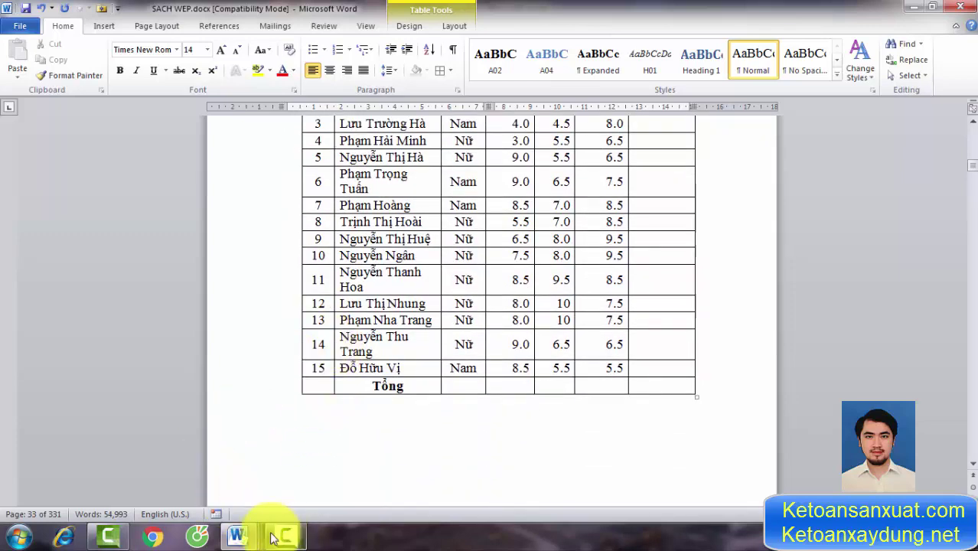
In Document1, insert an empty 7-column table through the Insert Table dialog.
{"action": "mouse_move", "coordinate": [238, 535]}
{"action": "left_click", "coordinate": [364, 482]}
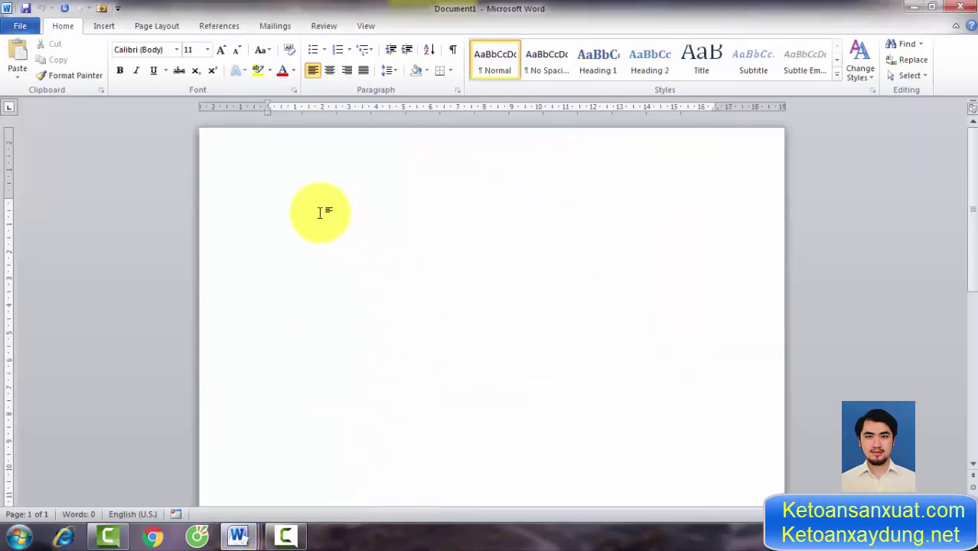
{"action": "left_click", "coordinate": [92, 26]}
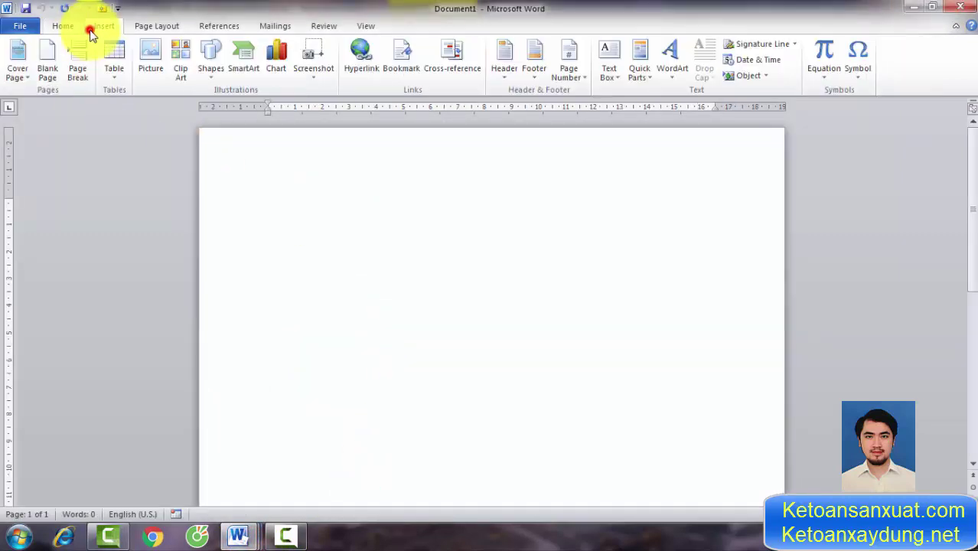
{"action": "left_click", "coordinate": [115, 70]}
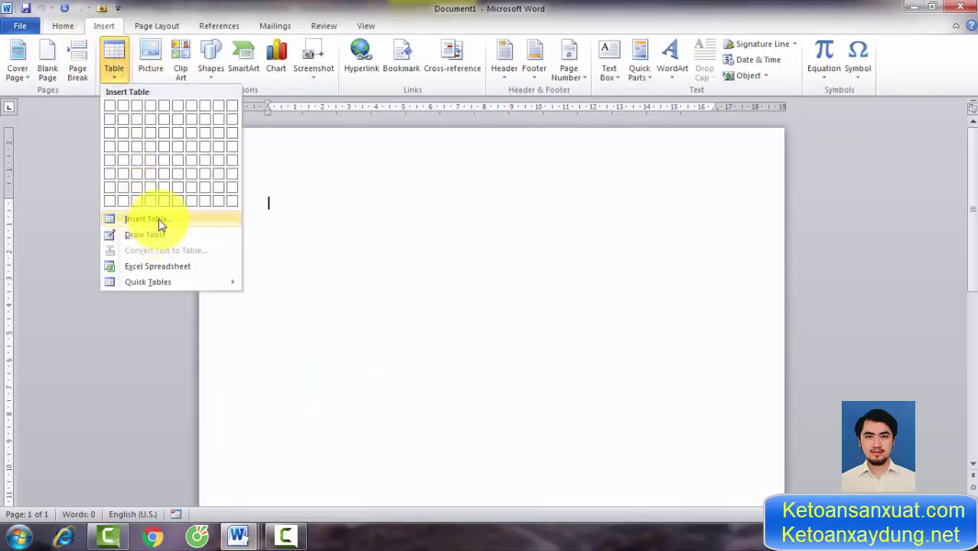
{"action": "left_click", "coordinate": [157, 220]}
{"action": "type", "text": "7"}
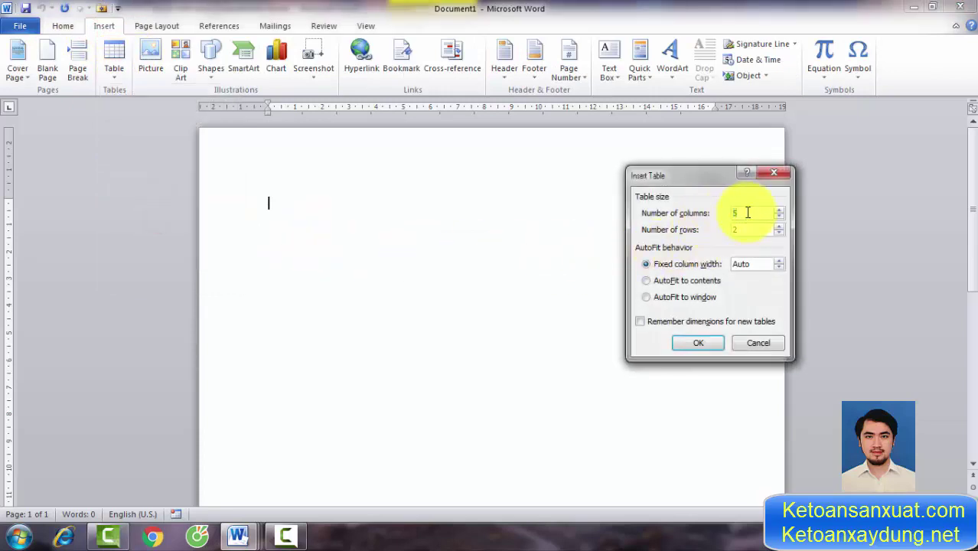
{"action": "double_click", "coordinate": [750, 230]}
{"action": "key", "text": "Return"}
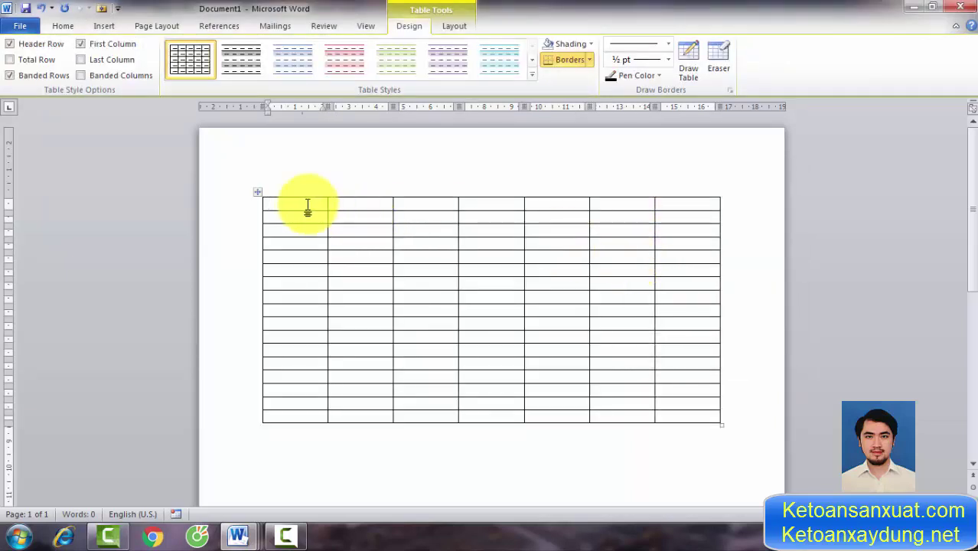
Type STT, Họ và tên, Giới tính, điểm and trung bình into the first-row header cells.
{"action": "type", "text": "S"}
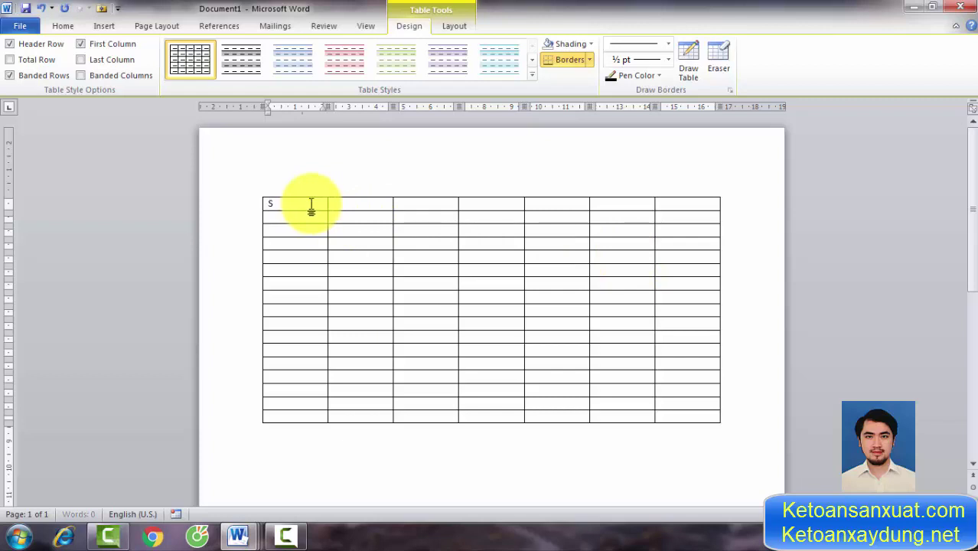
{"action": "type", "text": "TT"}
{"action": "left_click", "coordinate": [335, 230]}
{"action": "left_click", "coordinate": [364, 208]}
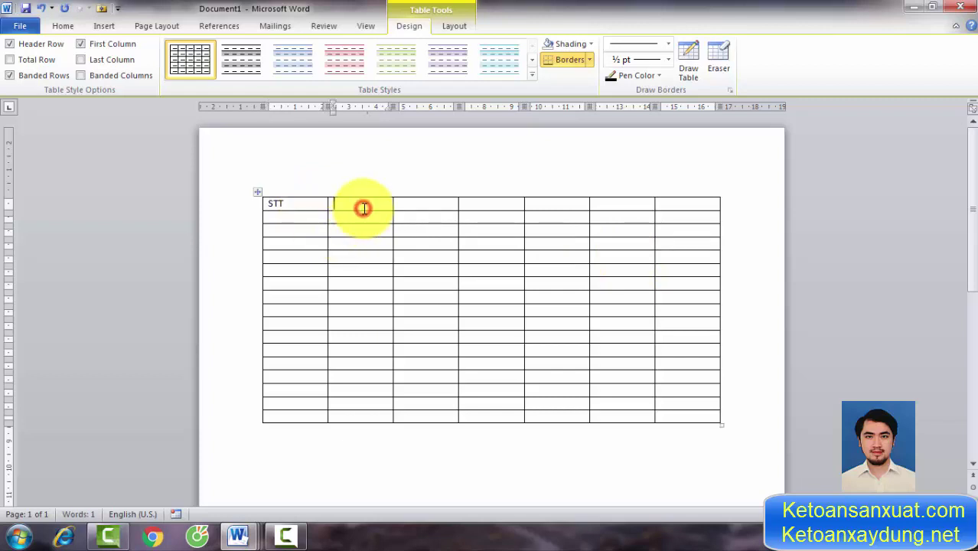
{"action": "type", "text": "ho"}
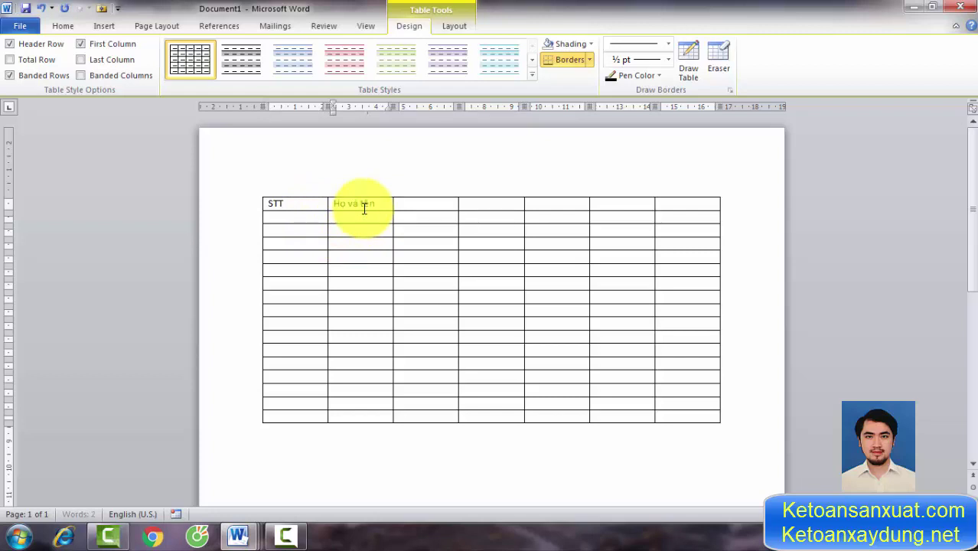
{"action": "key", "text": "Tab"}
{"action": "type", "text": "Gi"}
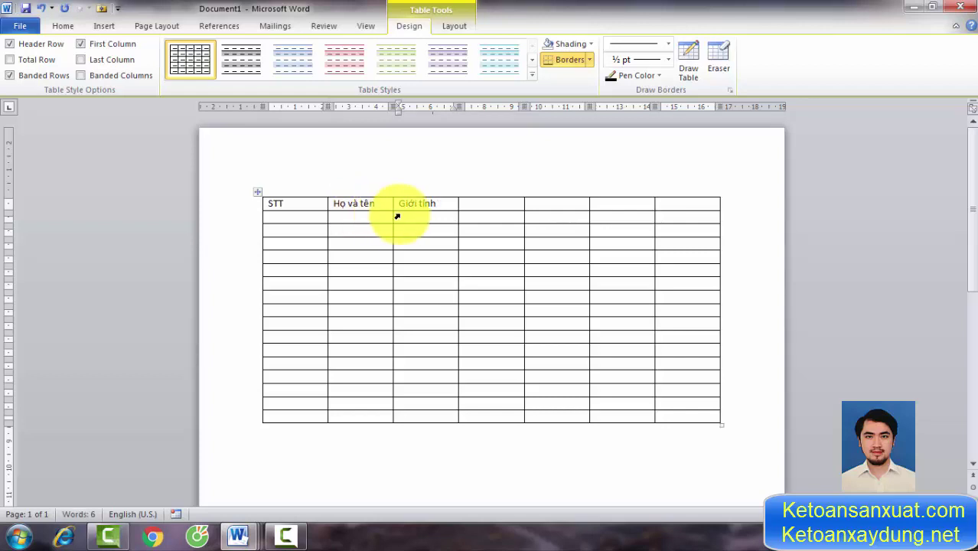
{"action": "left_click", "coordinate": [490, 207]}
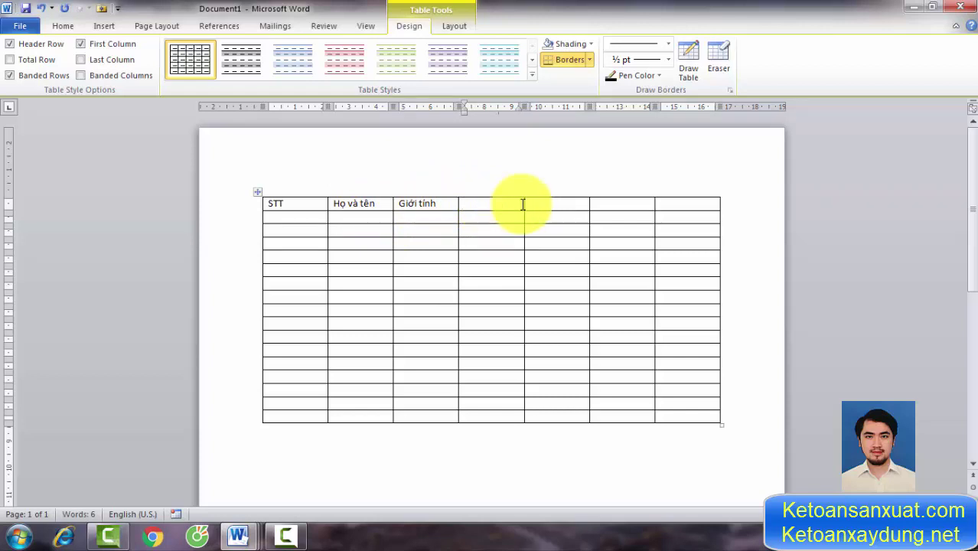
{"action": "type", "text": "d"}
{"action": "left_click", "coordinate": [684, 203]}
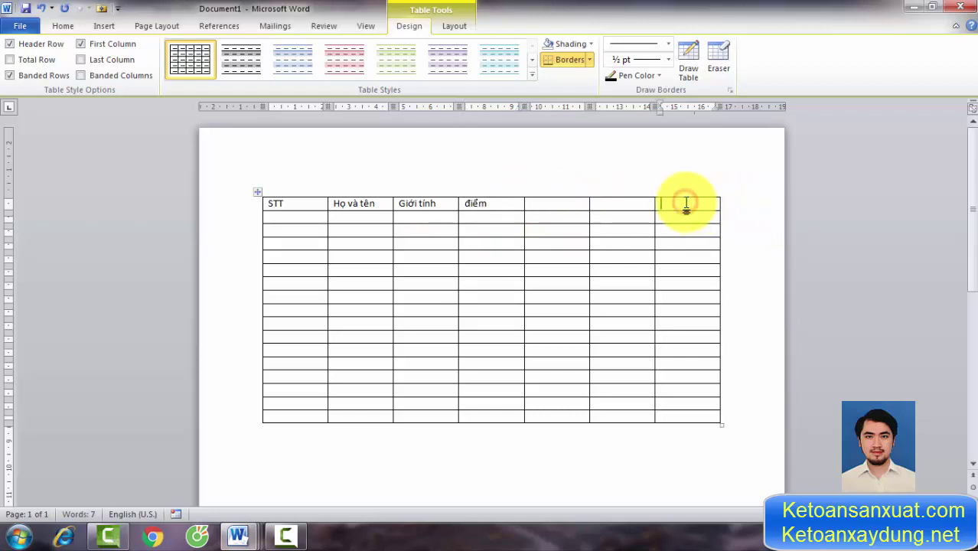
{"action": "type", "text": "trung bình"}
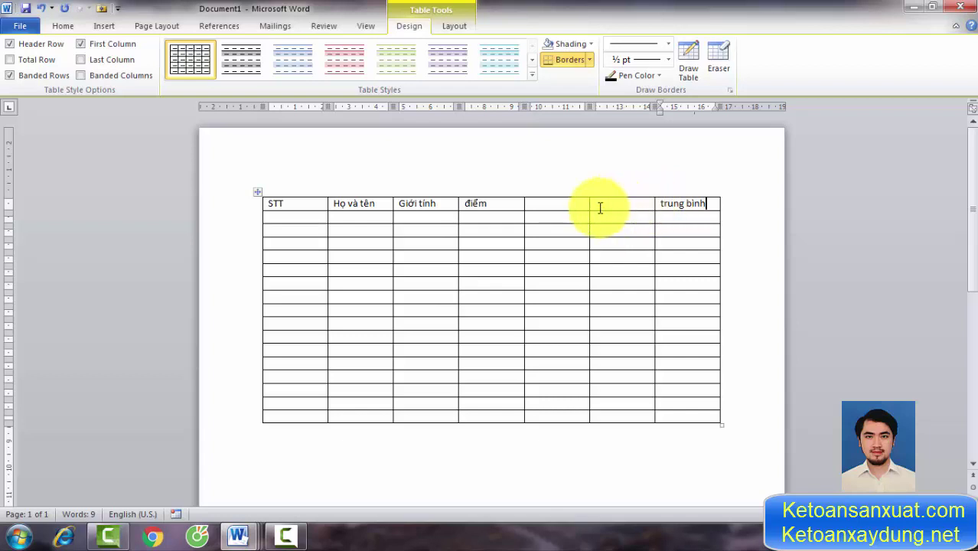
Enter word, excel and Lý thuyết in the second-row cells beneath điểm.
{"action": "left_click", "coordinate": [489, 220]}
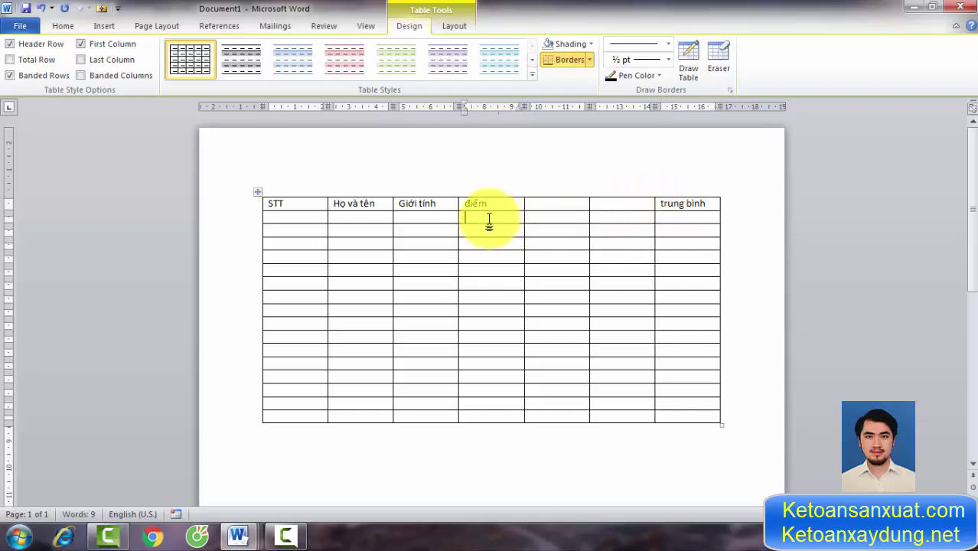
{"action": "type", "text": "wo"}
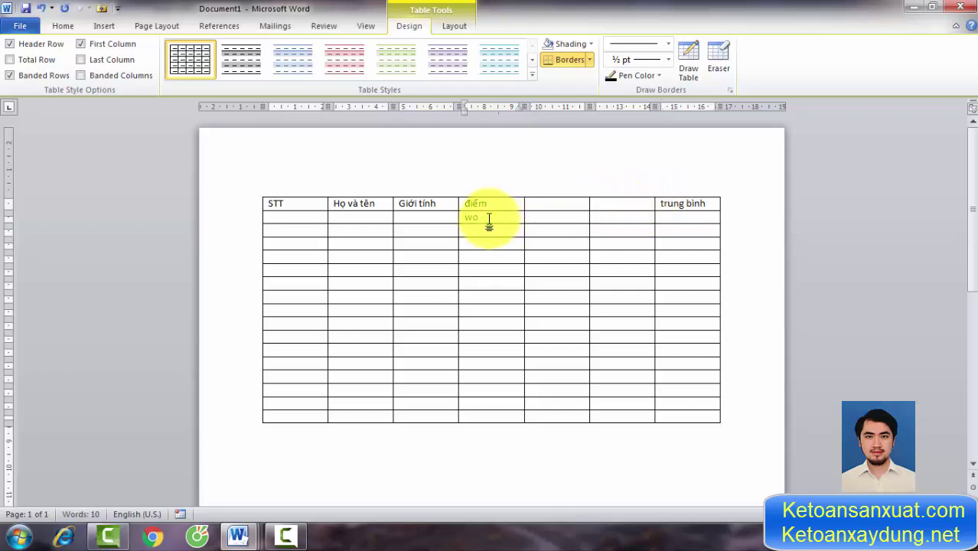
{"action": "type", "text": "e"}
{"action": "key", "text": "Tab"}
{"action": "type", "text": "e"}
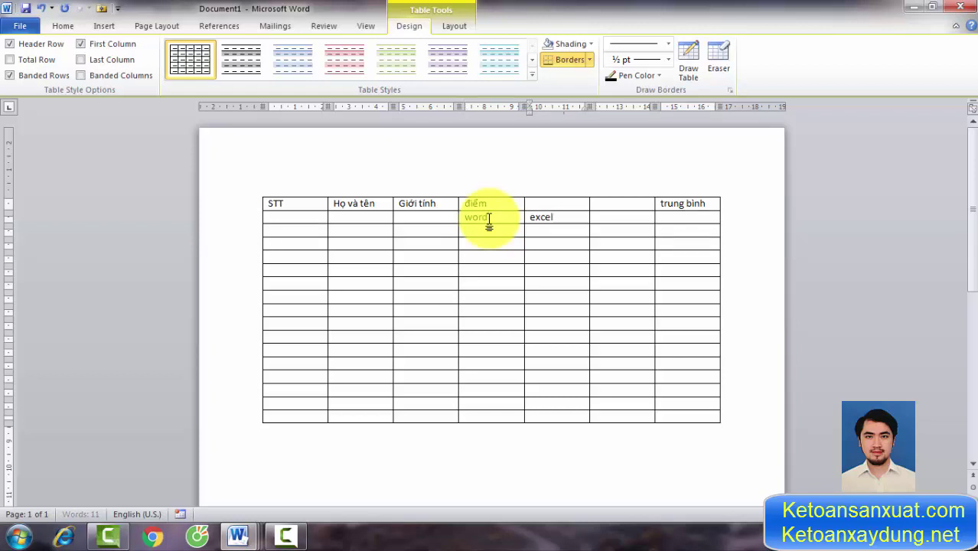
{"action": "key", "text": "Tab"}
{"action": "type", "text": "l"}
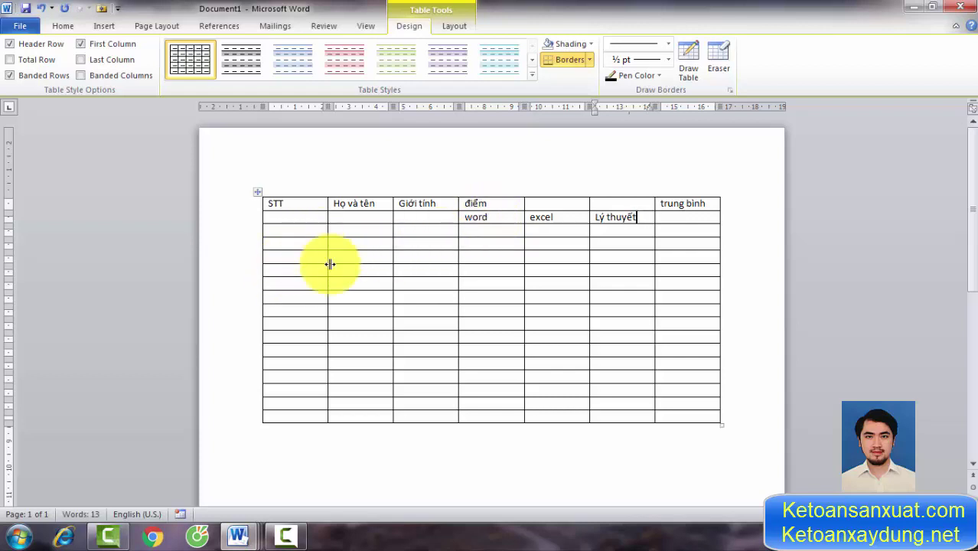
{"action": "left_click", "coordinate": [341, 283]}
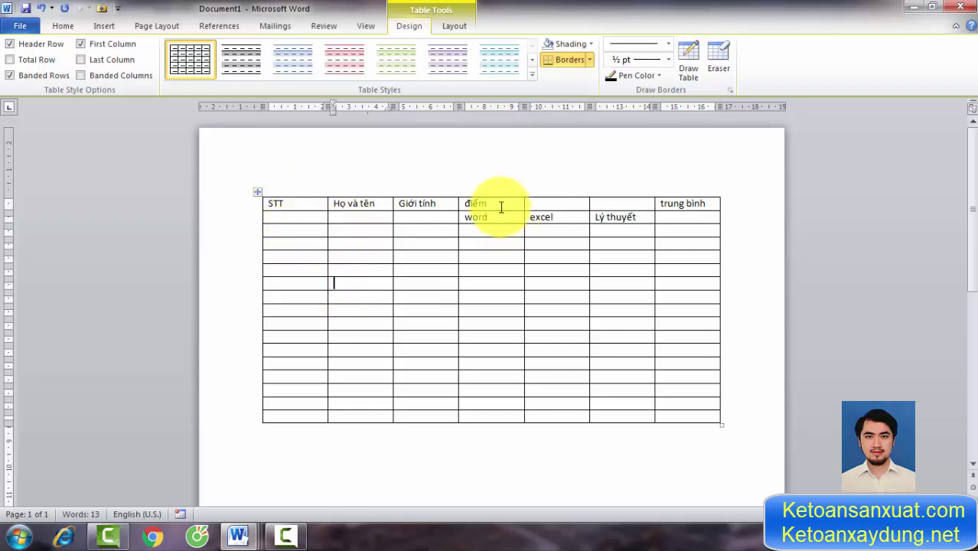
Merge the điểm header cell with the two cells beside it.
{"action": "left_click_drag", "start_coordinate": [500, 205], "coordinate": [604, 203]}
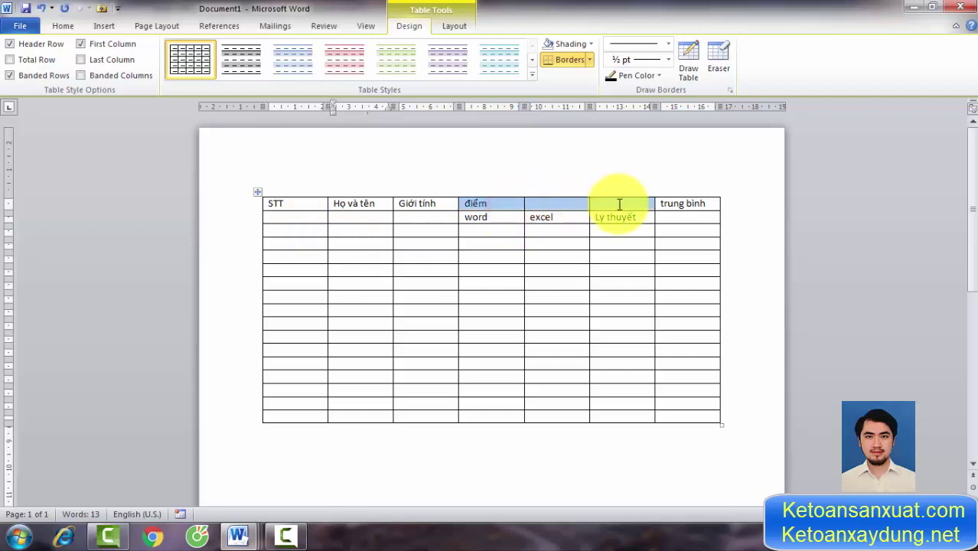
{"action": "right_click", "coordinate": [558, 207]}
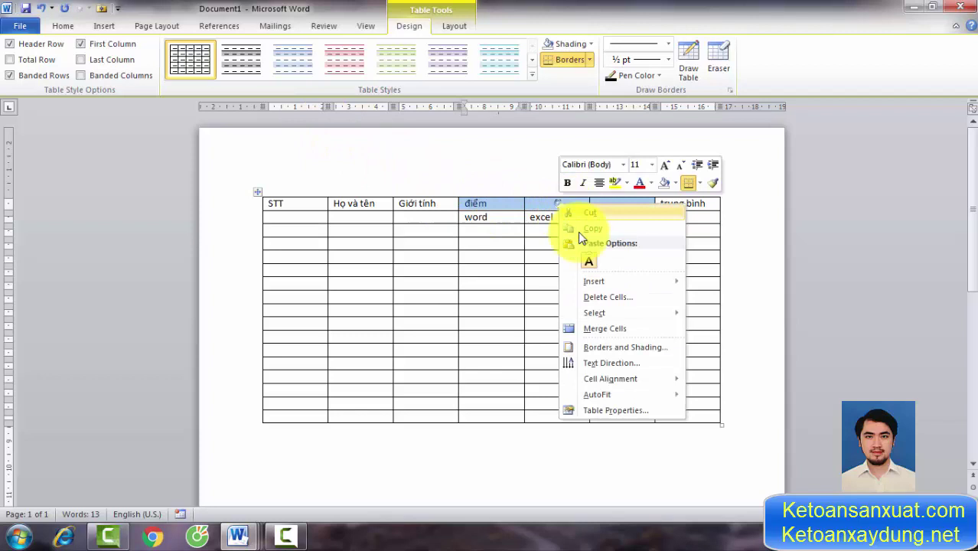
{"action": "left_click", "coordinate": [604, 327]}
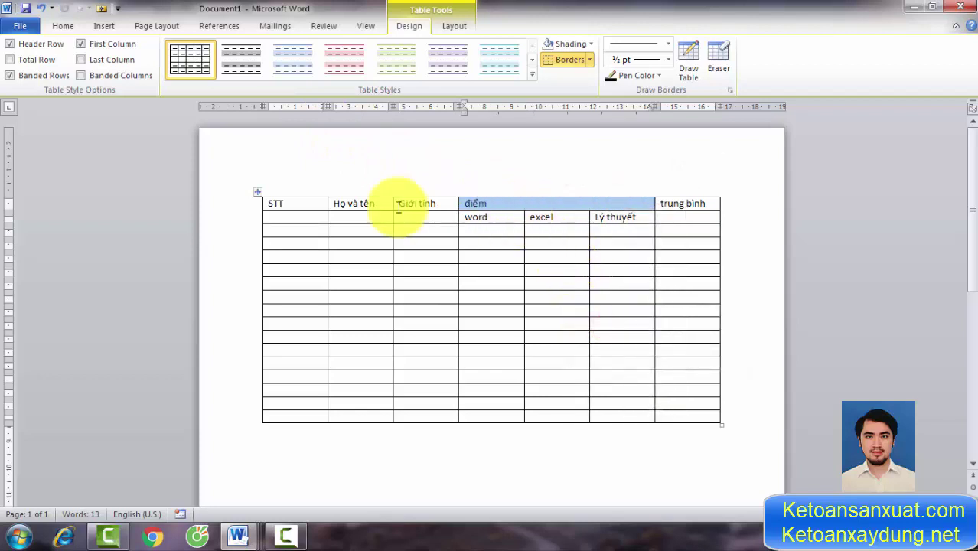
Merge the trung bình and Giới tính headers each with the cell below.
{"action": "left_click", "coordinate": [567, 226]}
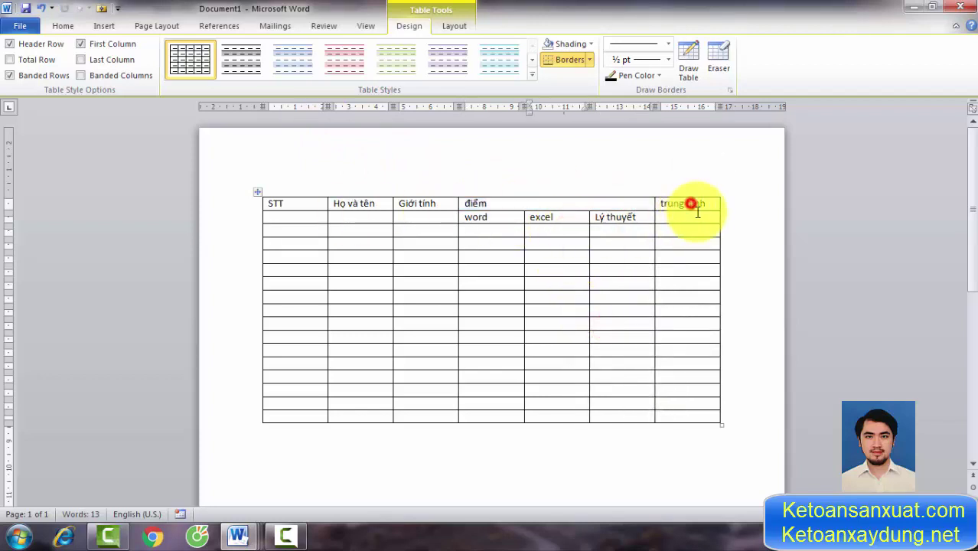
{"action": "left_click_drag", "start_coordinate": [691, 208], "coordinate": [690, 218]}
{"action": "right_click", "coordinate": [690, 218]}
{"action": "left_click", "coordinate": [738, 332]}
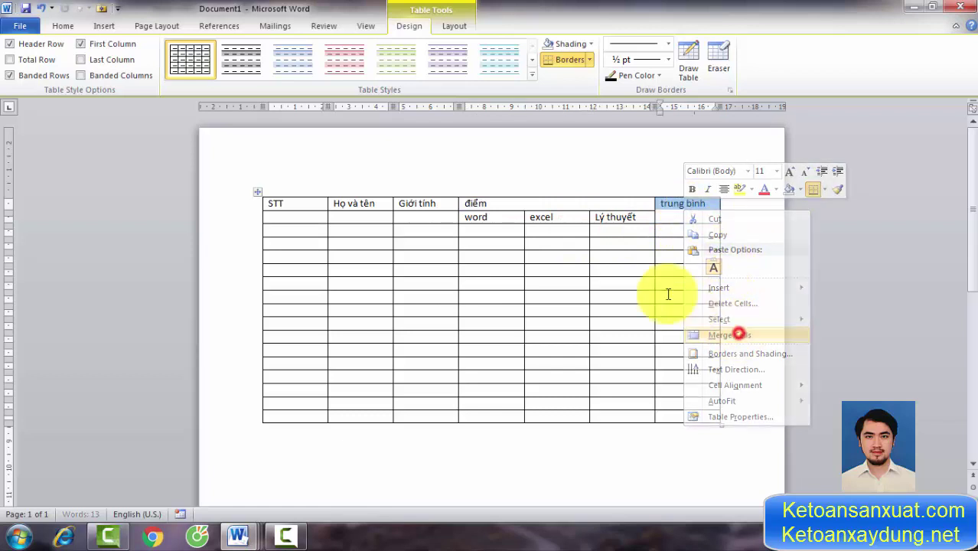
{"action": "left_click_drag", "start_coordinate": [437, 202], "coordinate": [438, 213]}
{"action": "right_click", "coordinate": [439, 213]}
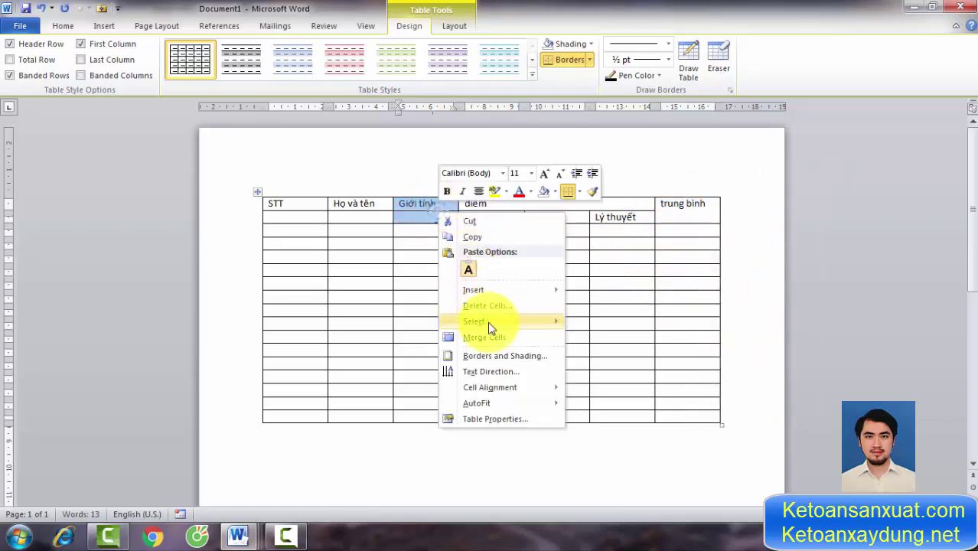
{"action": "left_click", "coordinate": [487, 337]}
Merge the Họ và tên and STT headers each with the cell below.
{"action": "left_click_drag", "start_coordinate": [367, 201], "coordinate": [369, 216]}
{"action": "right_click", "coordinate": [369, 216]}
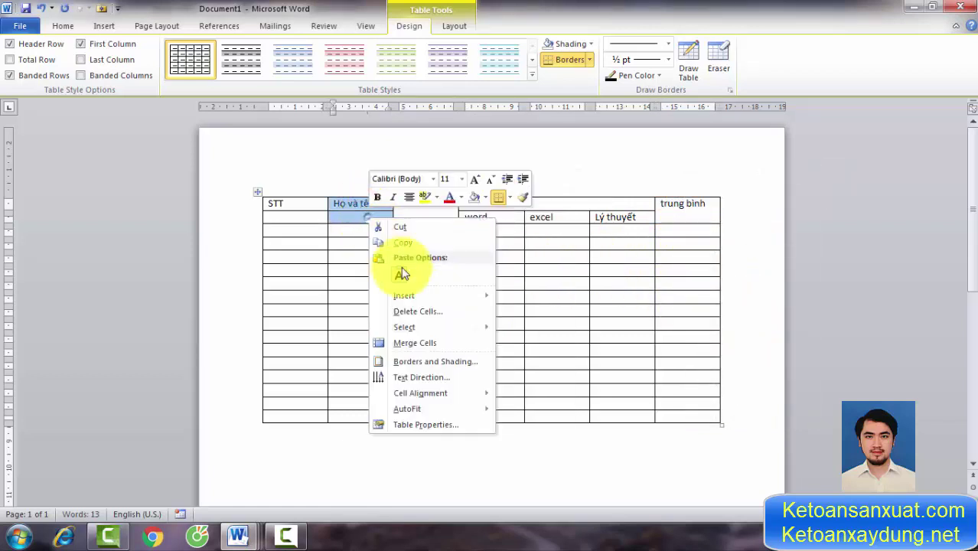
{"action": "left_click", "coordinate": [428, 343]}
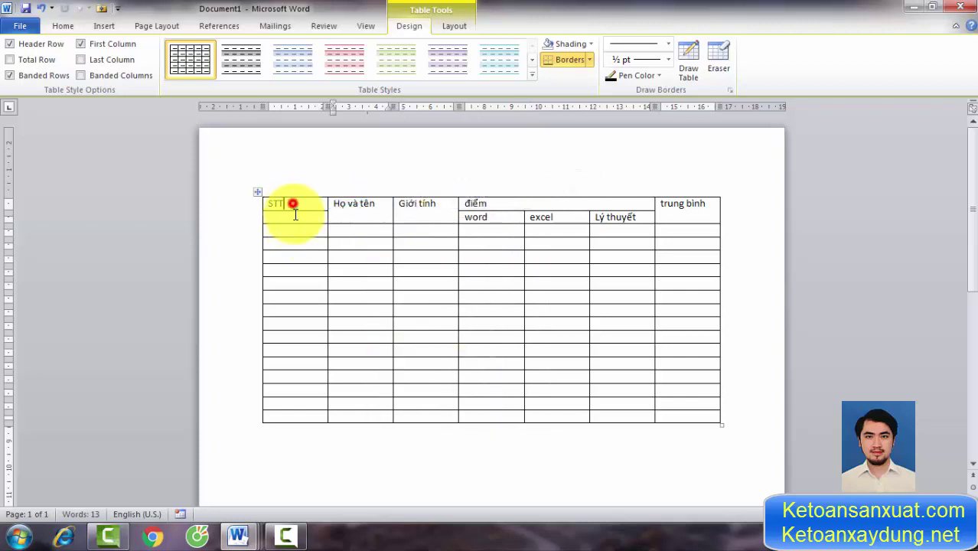
{"action": "left_click_drag", "start_coordinate": [293, 203], "coordinate": [289, 215]}
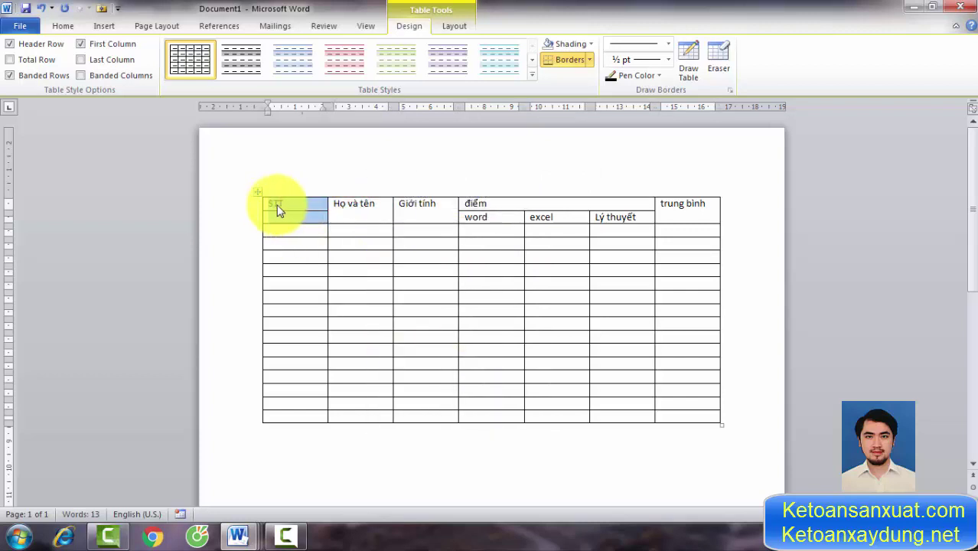
{"action": "right_click", "coordinate": [288, 205]}
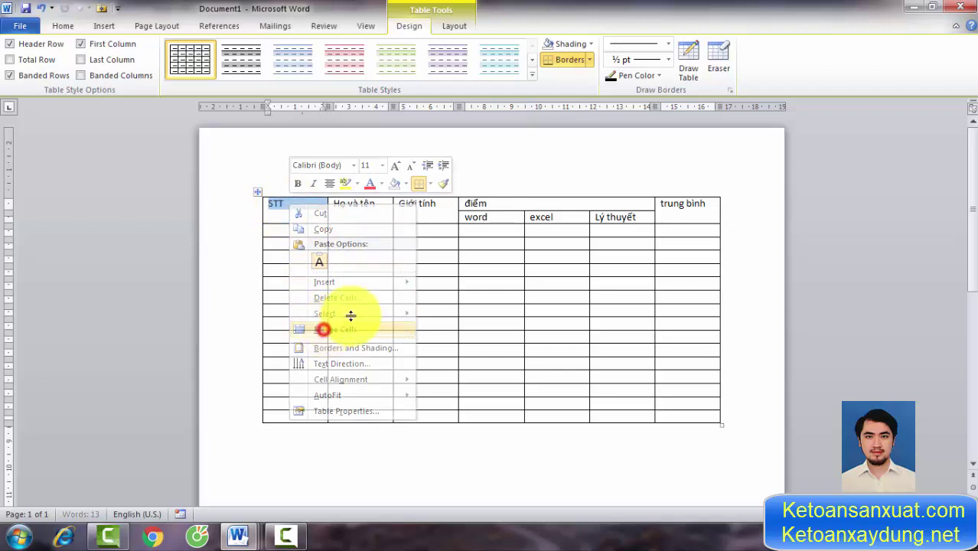
{"action": "left_click", "coordinate": [323, 329]}
{"action": "left_click_drag", "start_coordinate": [312, 203], "coordinate": [661, 217]}
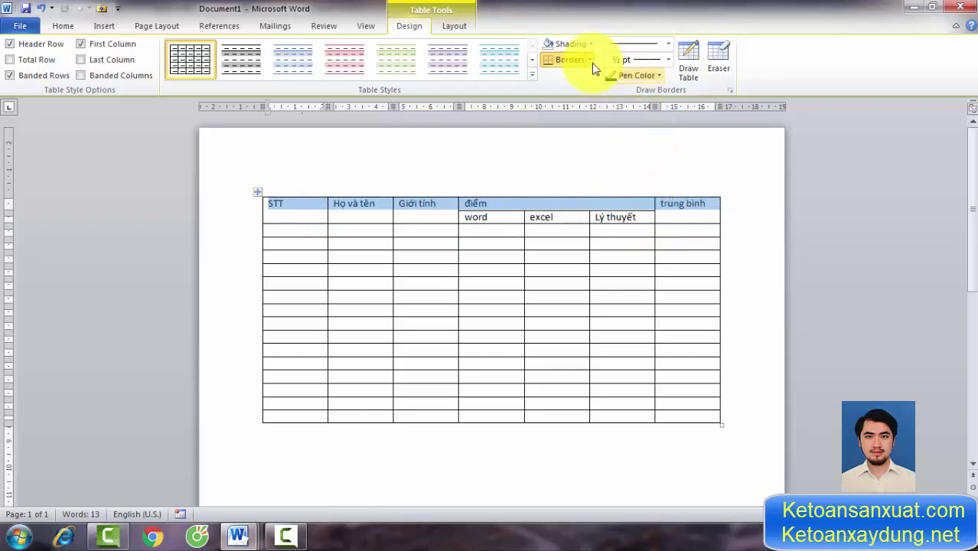
{"action": "left_click", "coordinate": [455, 25]}
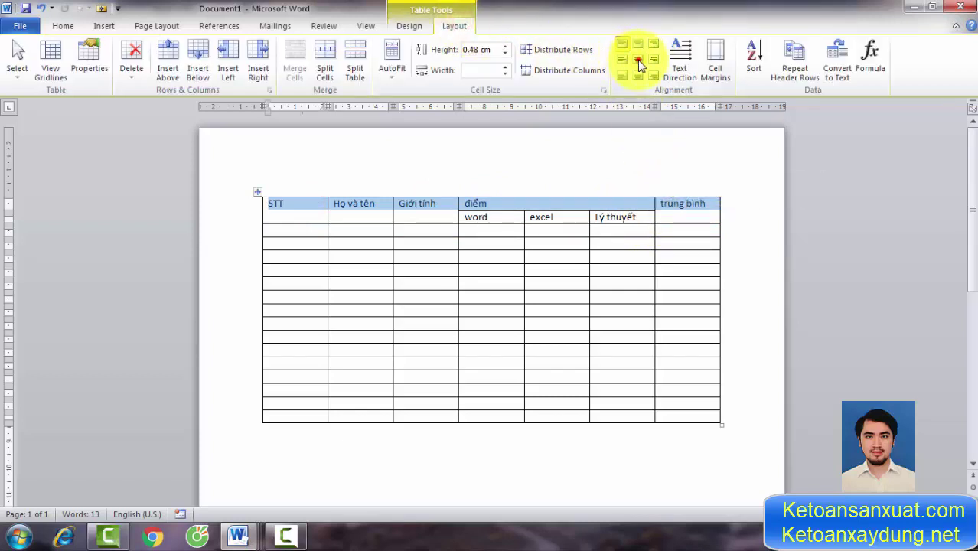
Align Center the header row and the word, excel and Lý thuyết labels.
{"action": "left_click", "coordinate": [639, 61]}
{"action": "left_click_drag", "start_coordinate": [498, 216], "coordinate": [622, 218]}
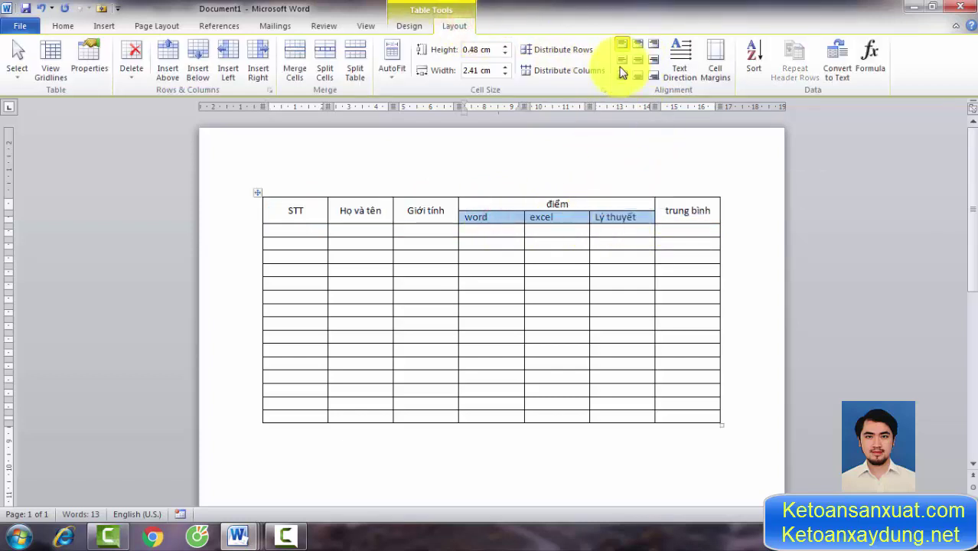
{"action": "left_click", "coordinate": [637, 60]}
{"action": "left_click", "coordinate": [667, 264]}
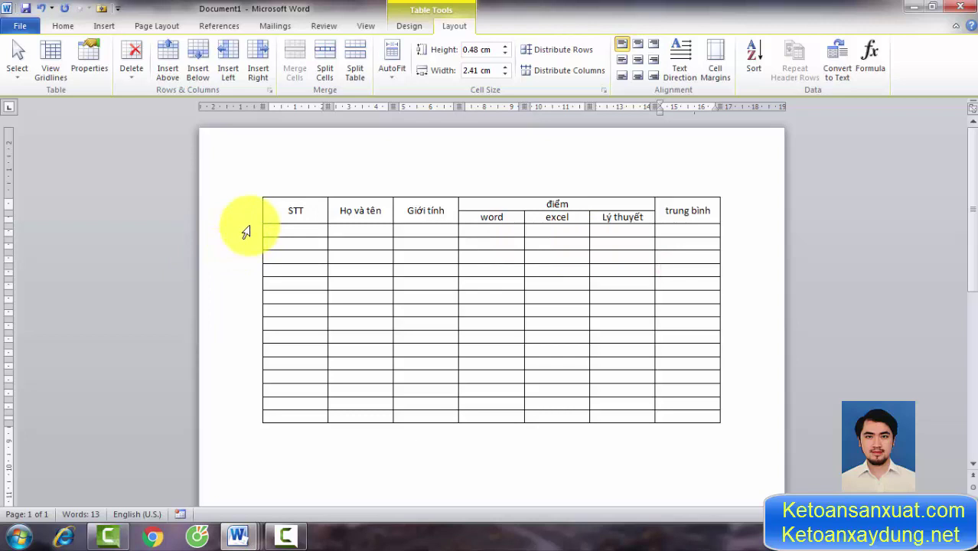
Type trial STT numbers by hand, delete them, and select the STT body cells.
{"action": "left_click", "coordinate": [292, 233]}
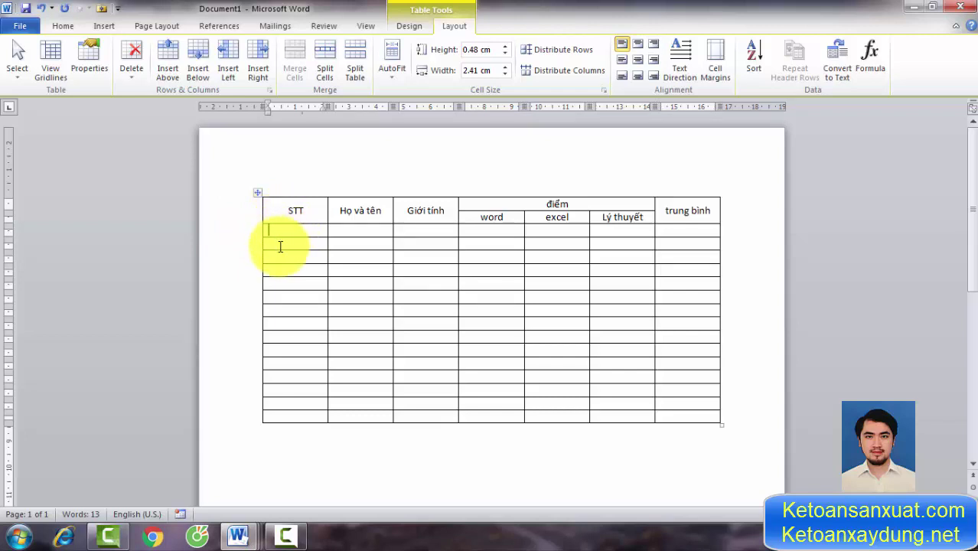
{"action": "type", "text": "1"}
{"action": "left_click", "coordinate": [280, 245]}
{"action": "type", "text": "2"}
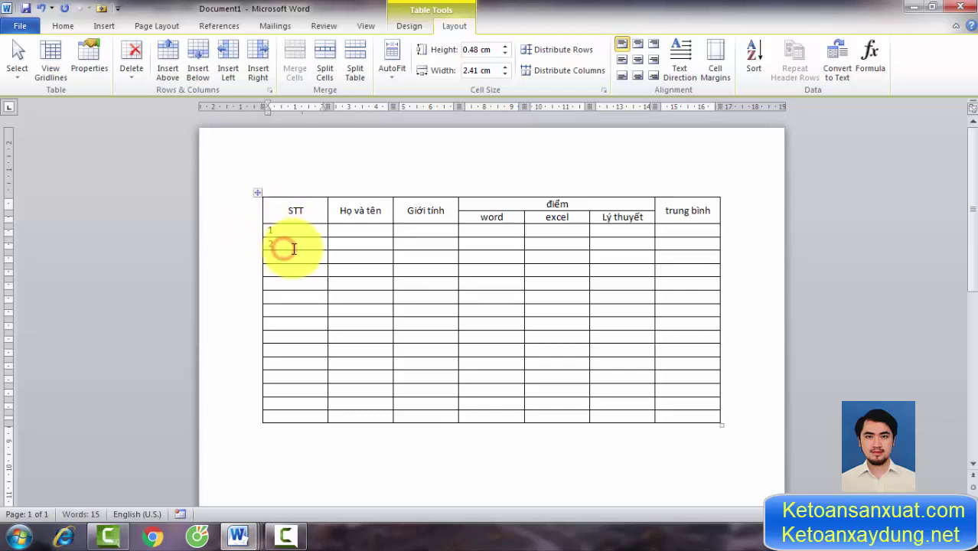
{"action": "left_click", "coordinate": [290, 258]}
{"action": "type", "text": "3"}
{"action": "left_click_drag", "start_coordinate": [303, 271], "coordinate": [290, 230]}
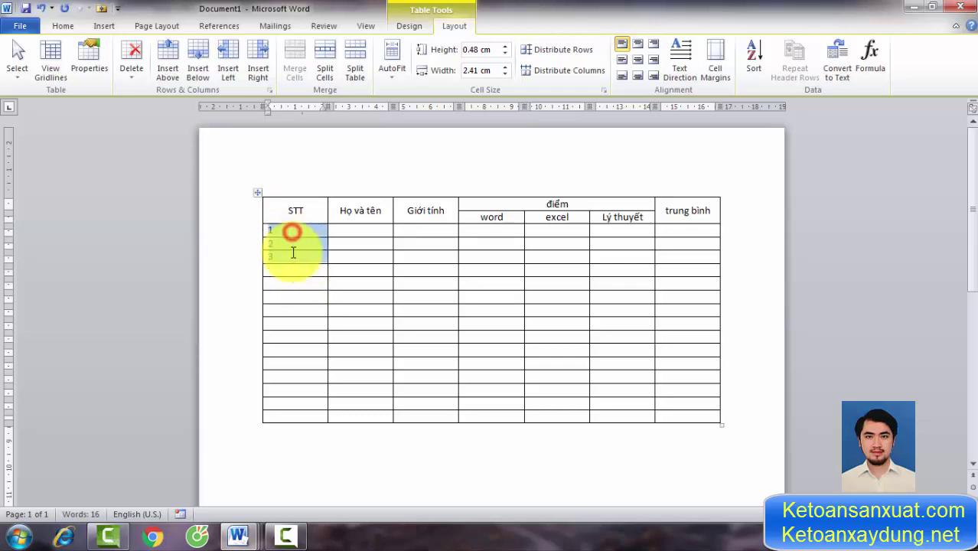
{"action": "key", "text": "BackSpace"}
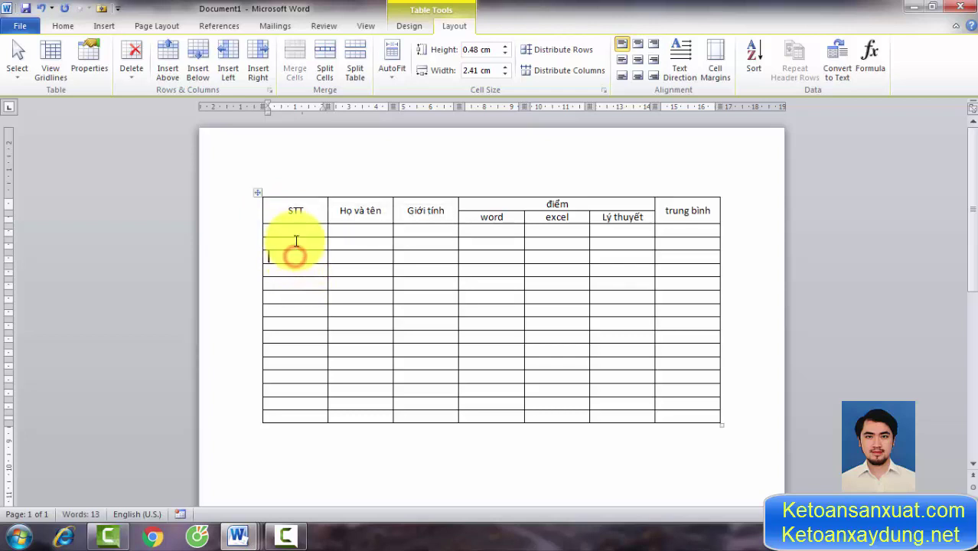
{"action": "left_click_drag", "start_coordinate": [292, 230], "coordinate": [281, 399]}
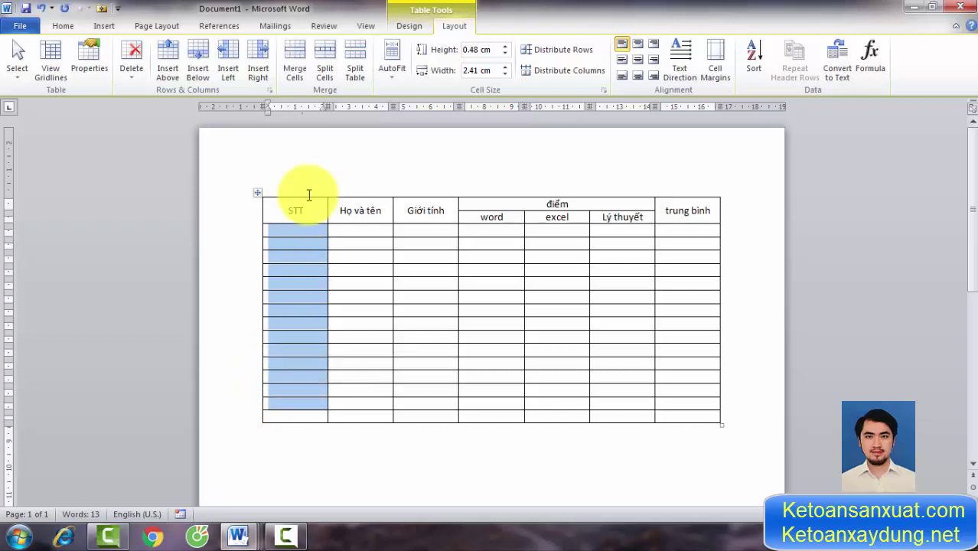
Apply 1. 2. 3. numbering to the selected STT cells.
{"action": "left_click", "coordinate": [63, 26]}
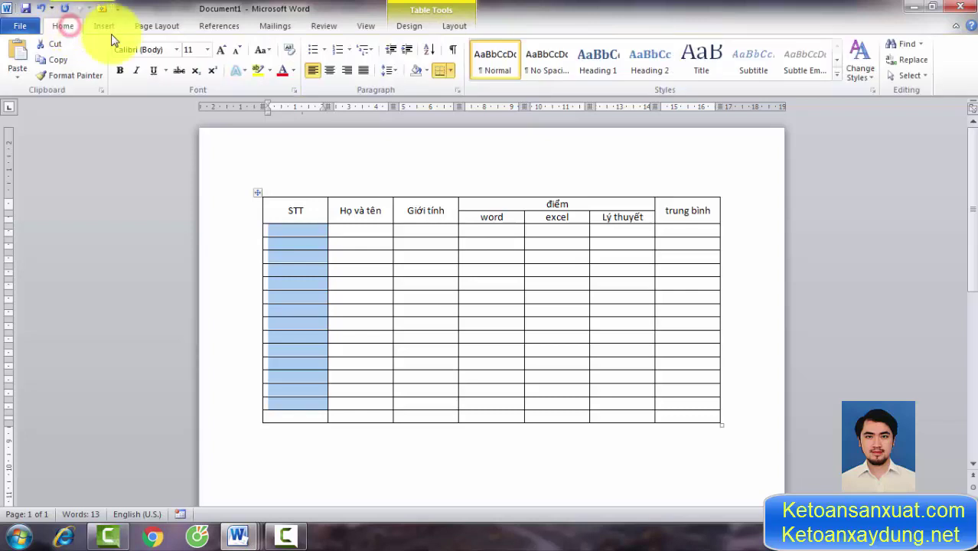
{"action": "left_click", "coordinate": [350, 50]}
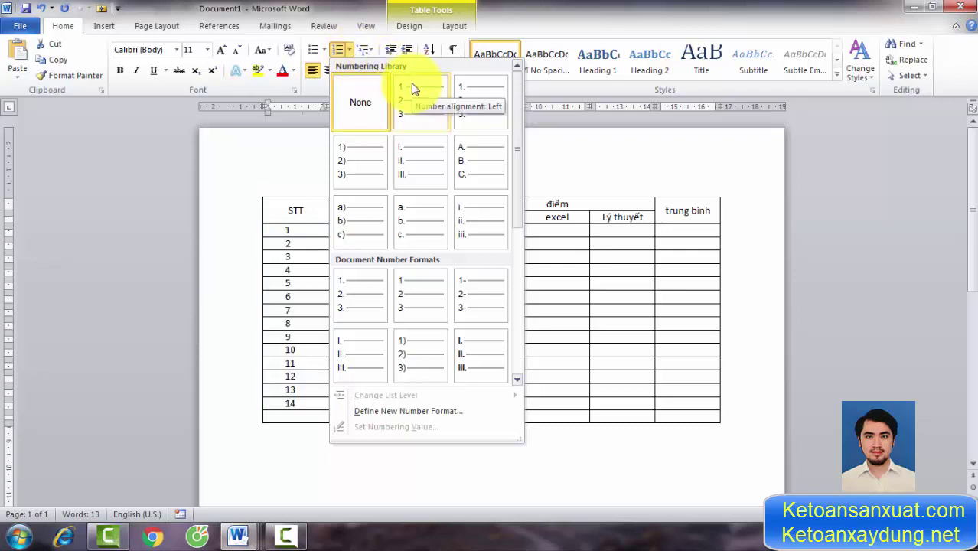
{"action": "left_click", "coordinate": [462, 104]}
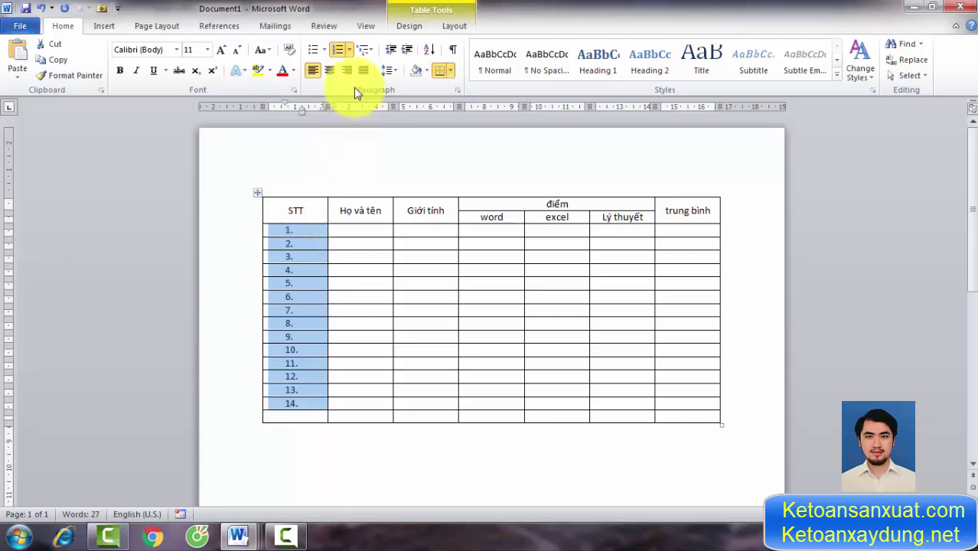
Define a new number format that removes the period after each STT number.
{"action": "left_click", "coordinate": [351, 50]}
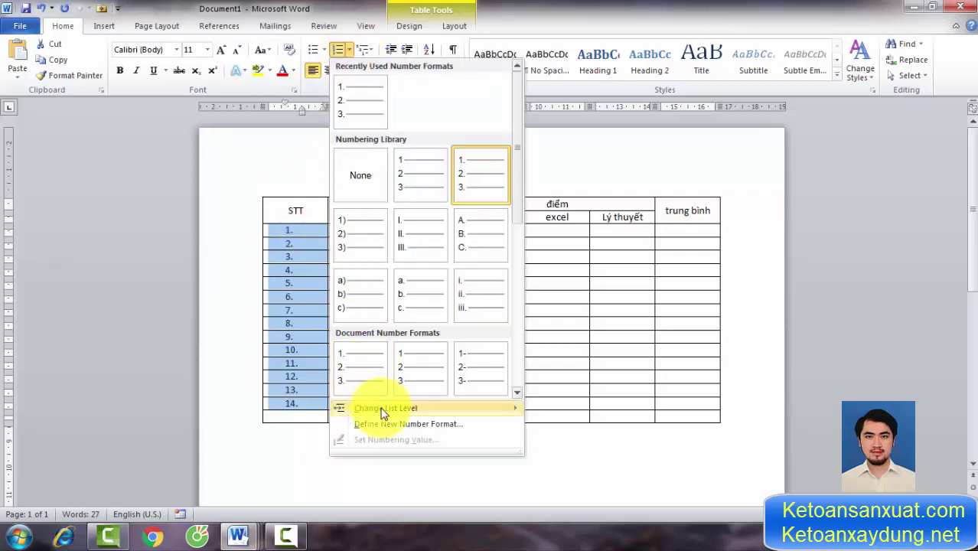
{"action": "mouse_move", "coordinate": [389, 408]}
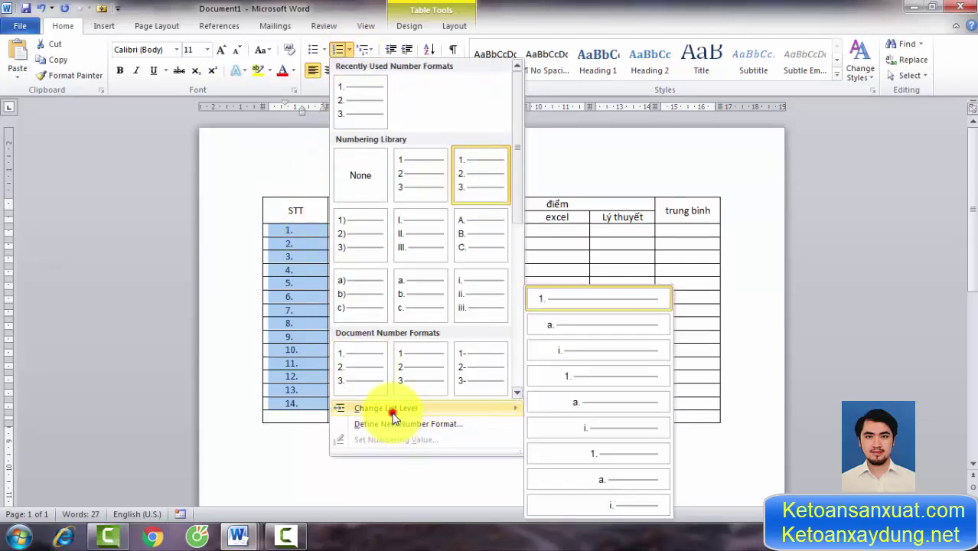
{"action": "left_click", "coordinate": [397, 424]}
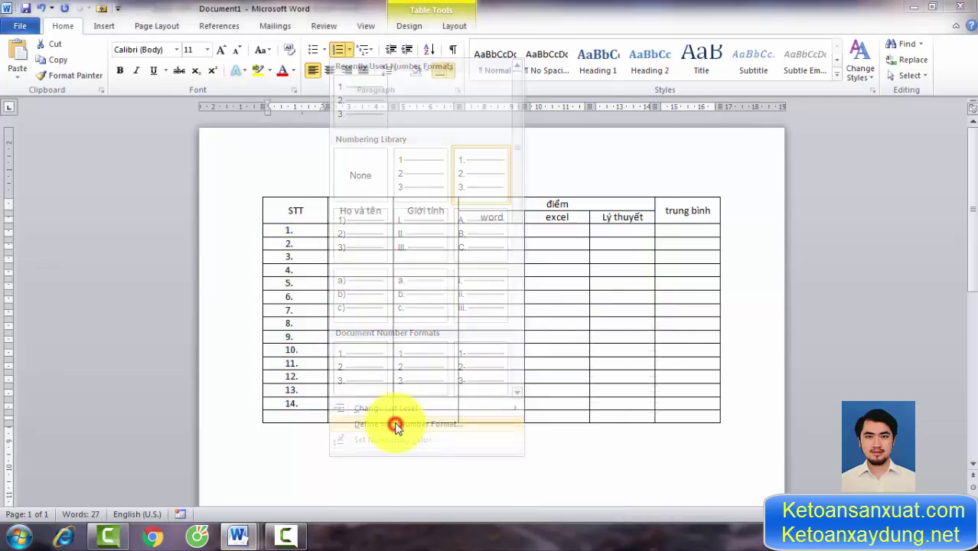
{"action": "left_click_drag", "start_coordinate": [487, 113], "coordinate": [561, 96]}
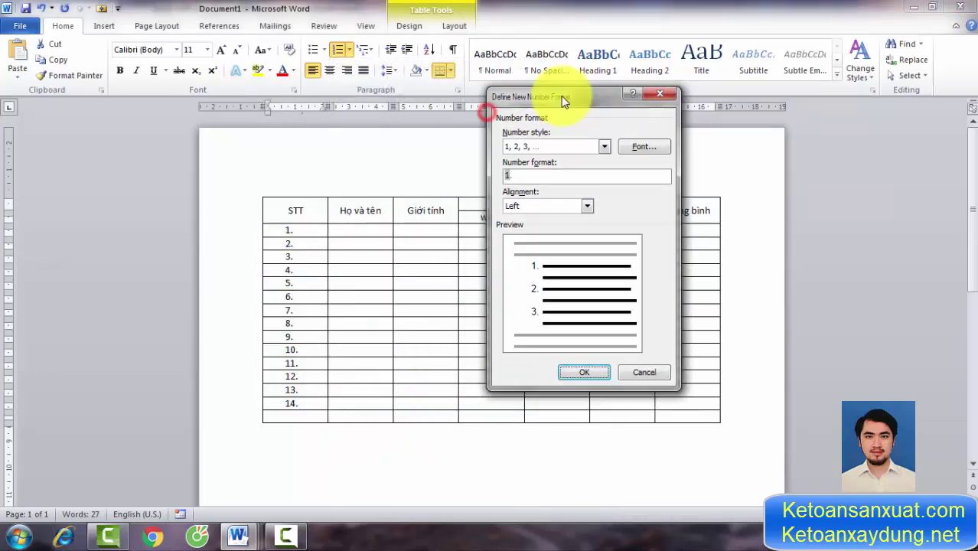
{"action": "left_click", "coordinate": [659, 94]}
{"action": "left_click", "coordinate": [349, 51]}
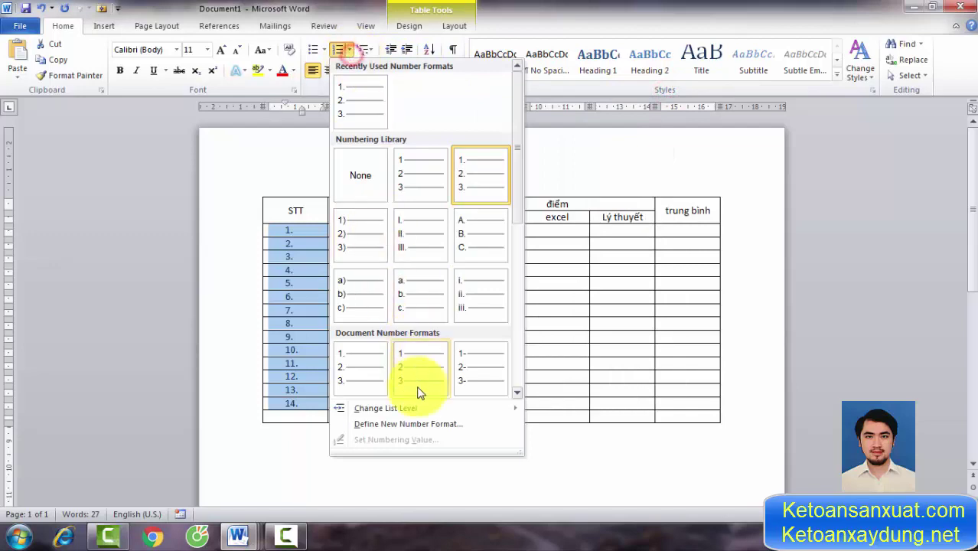
{"action": "left_click", "coordinate": [394, 426]}
{"action": "left_click", "coordinate": [550, 176]}
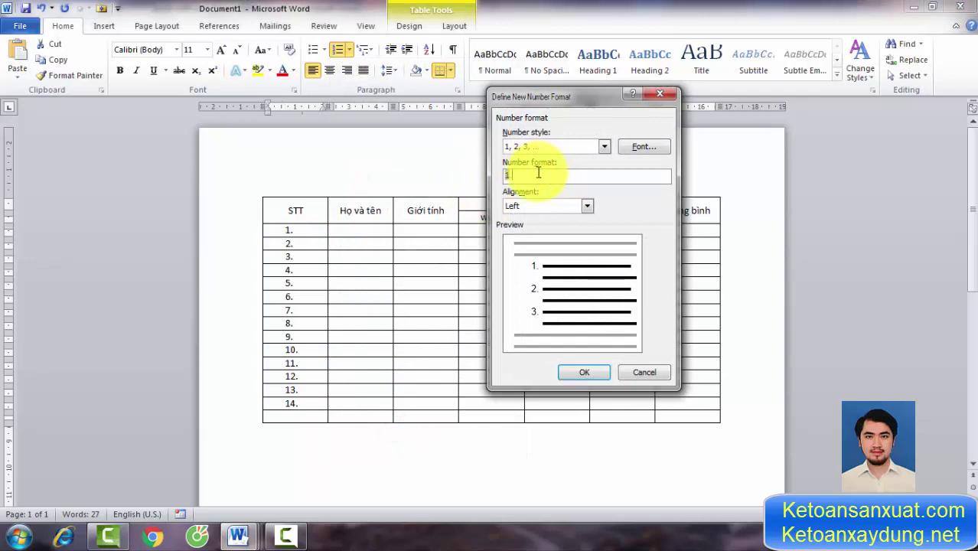
{"action": "key", "text": "BackSpace"}
{"action": "left_click", "coordinate": [583, 372]}
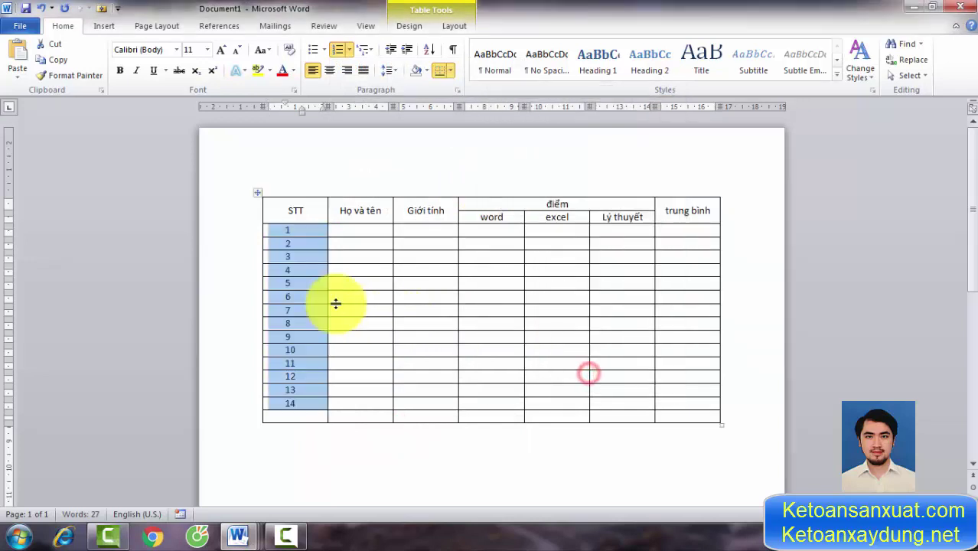
Drag the STT/Họ và tên border left to narrow STT and widen Họ và tên.
{"action": "left_click", "coordinate": [314, 301]}
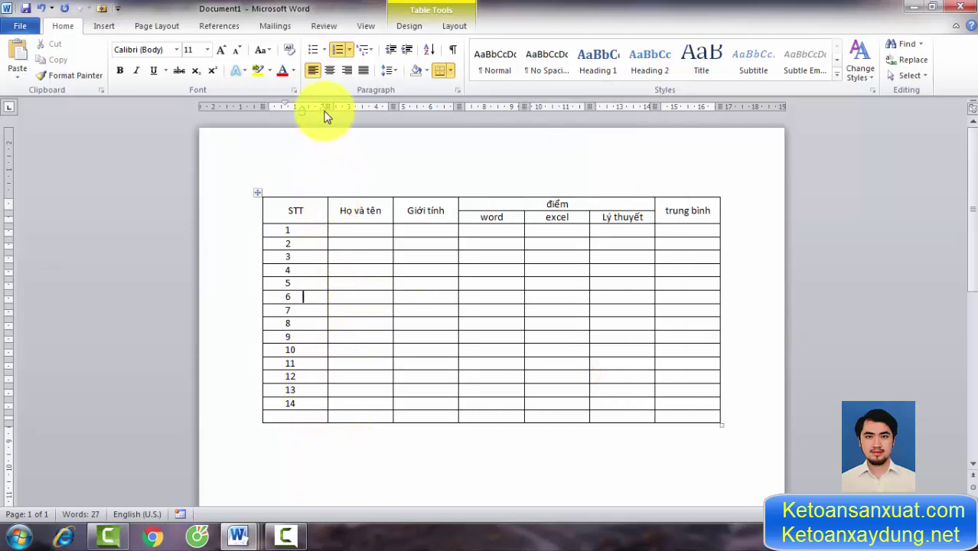
{"action": "left_click_drag", "start_coordinate": [323, 109], "coordinate": [321, 109]}
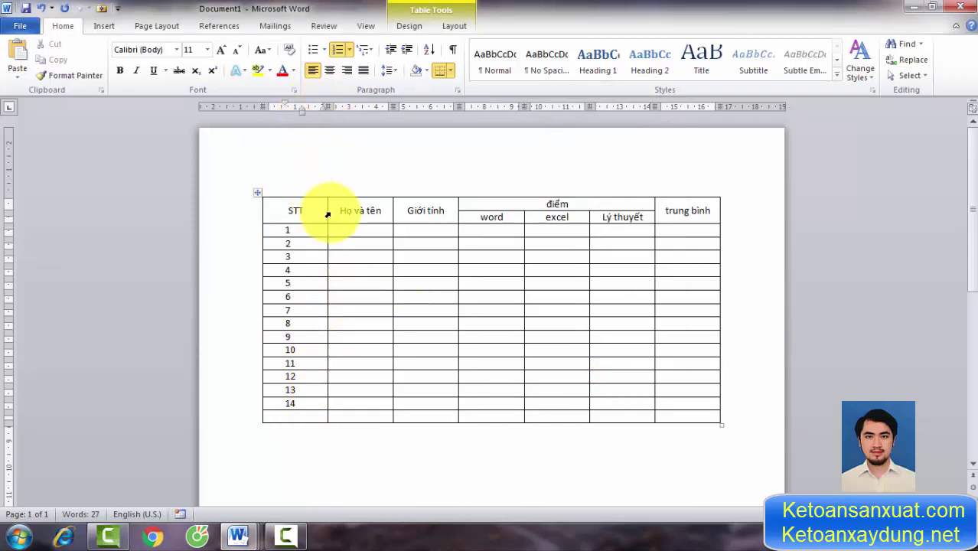
{"action": "left_click_drag", "start_coordinate": [327, 212], "coordinate": [314, 210]}
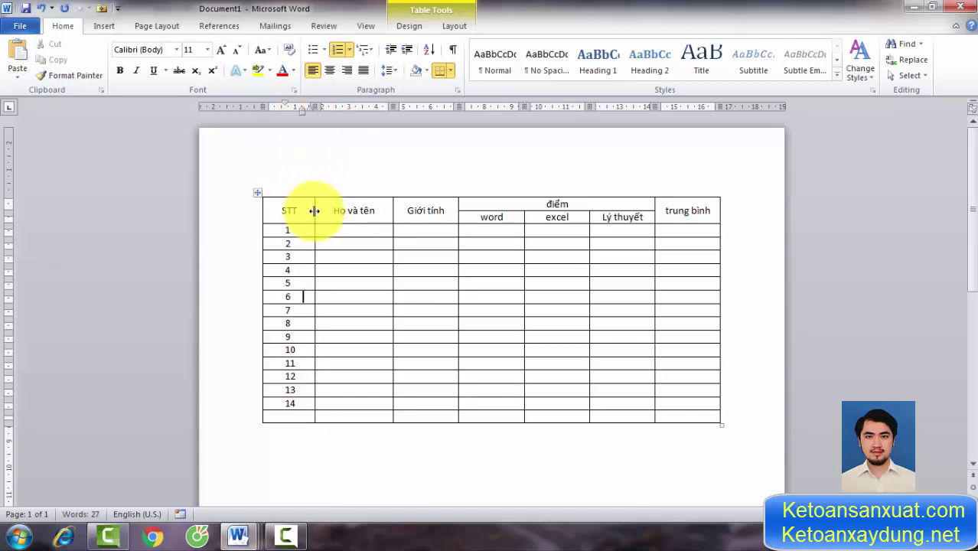
{"action": "mouse_move", "coordinate": [313, 210]}
{"action": "left_mouse_down"}
{"action": "mouse_move", "coordinate": [290, 208]}
{"action": "mouse_move", "coordinate": [307, 208]}
{"action": "left_mouse_up"}
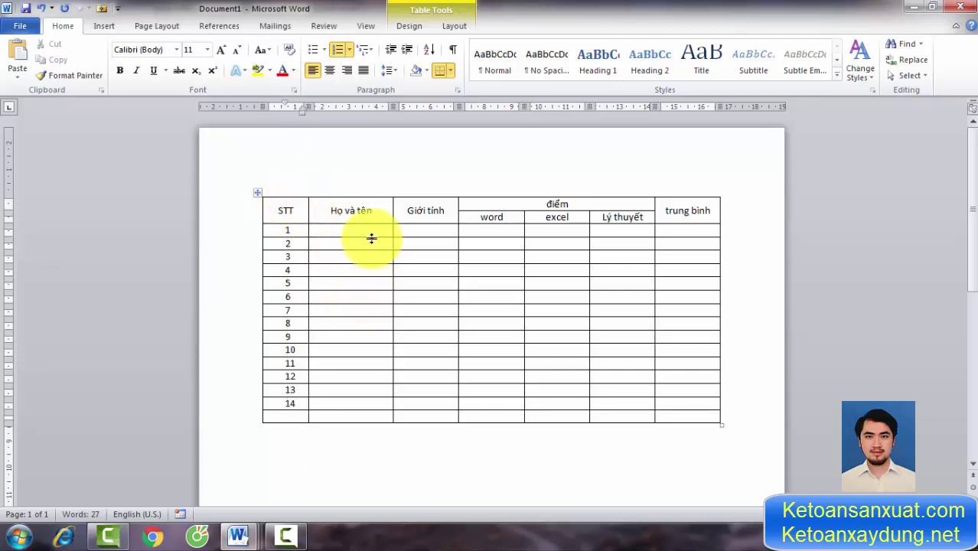
{"action": "left_click", "coordinate": [370, 230]}
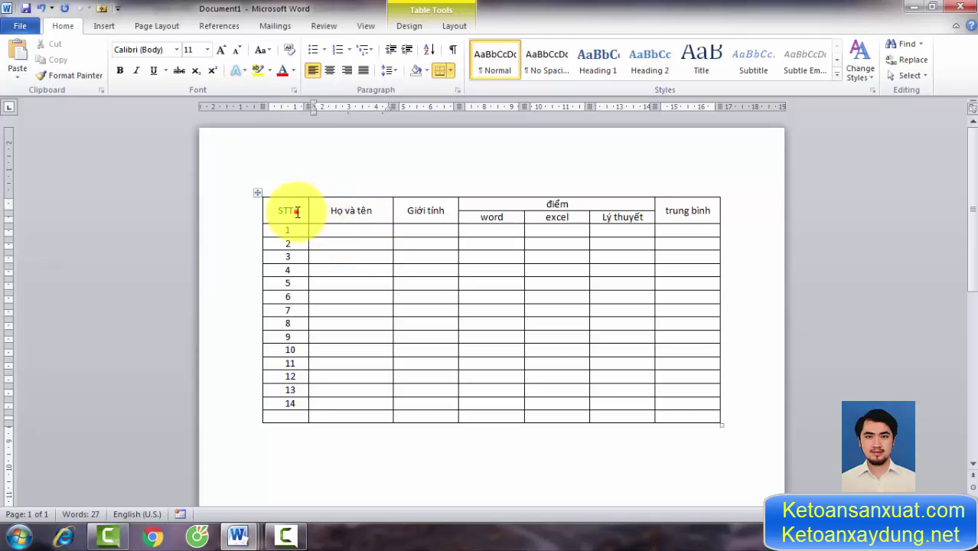
{"action": "left_click", "coordinate": [295, 212]}
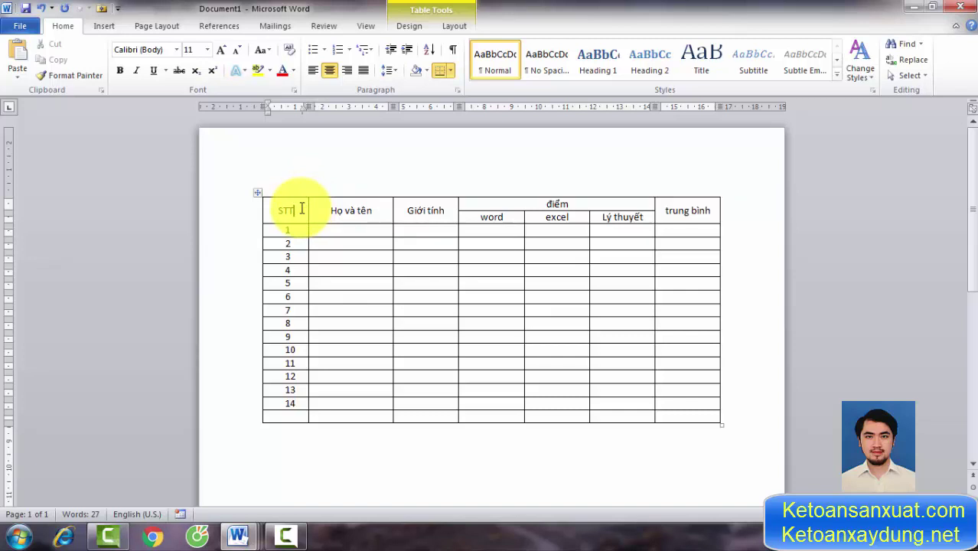
Set the STT header's text direction to vertical.
{"action": "right_click", "coordinate": [301, 208]}
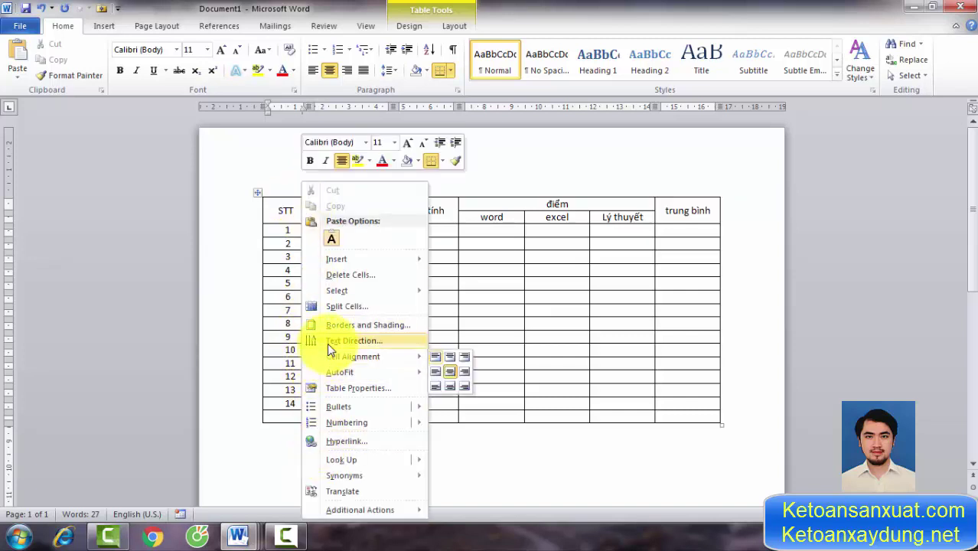
{"action": "left_click", "coordinate": [380, 341]}
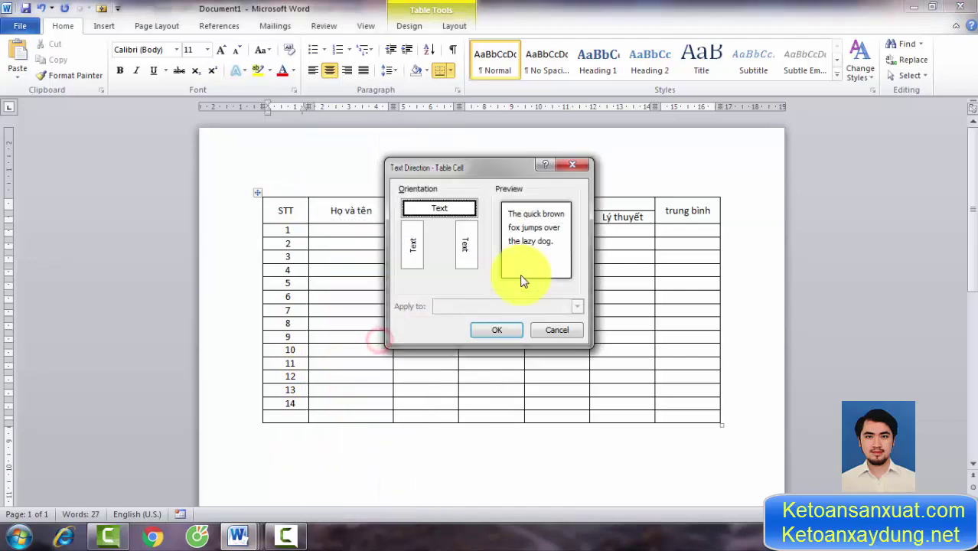
{"action": "left_click", "coordinate": [412, 244]}
{"action": "left_click", "coordinate": [494, 332]}
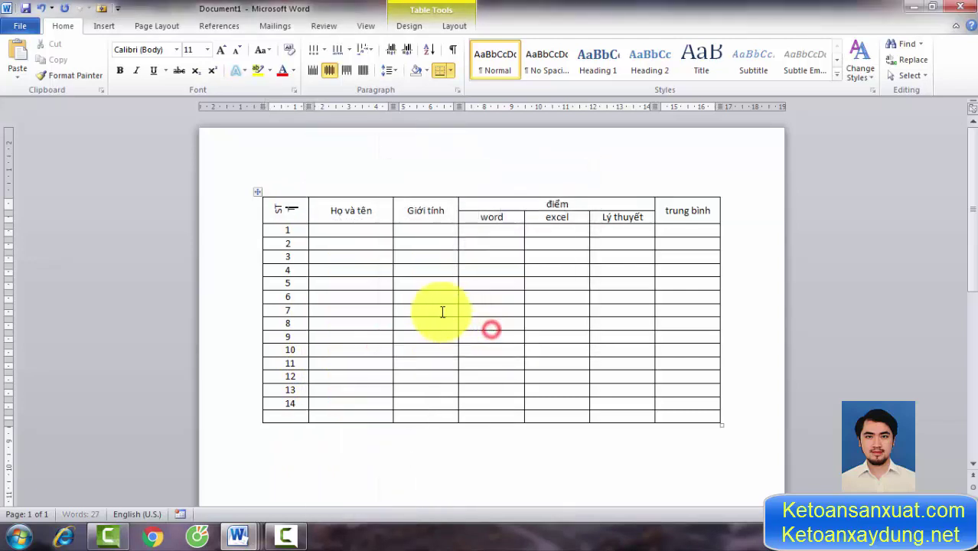
Drag the header row's bottom border down to make the header taller.
{"action": "left_click", "coordinate": [387, 274]}
{"action": "left_click_drag", "start_coordinate": [346, 226], "coordinate": [349, 233]}
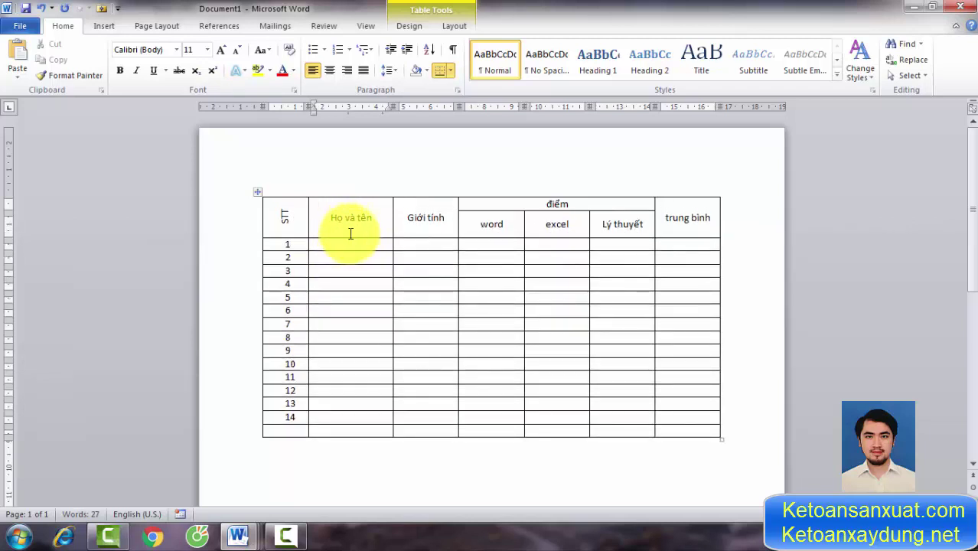
{"action": "left_click", "coordinate": [369, 220]}
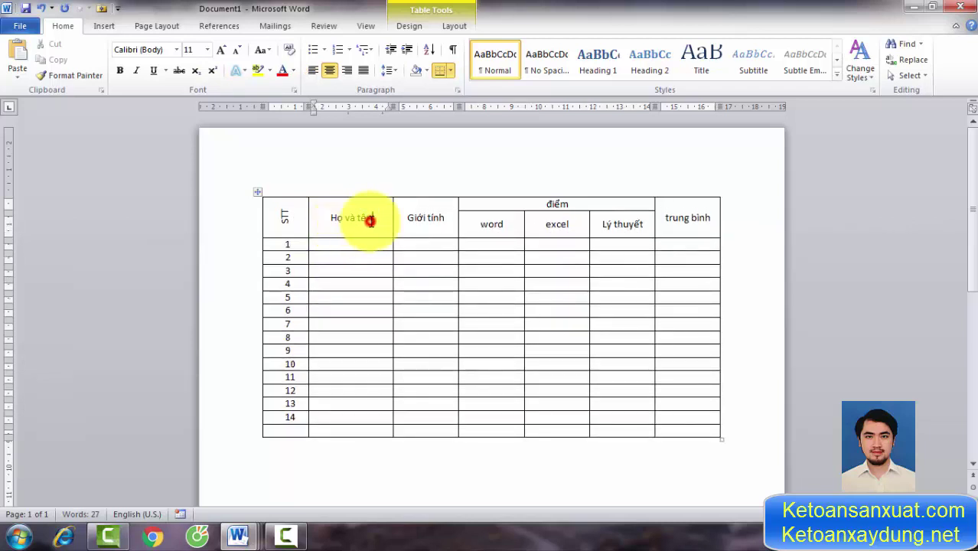
{"action": "left_click", "coordinate": [495, 233]}
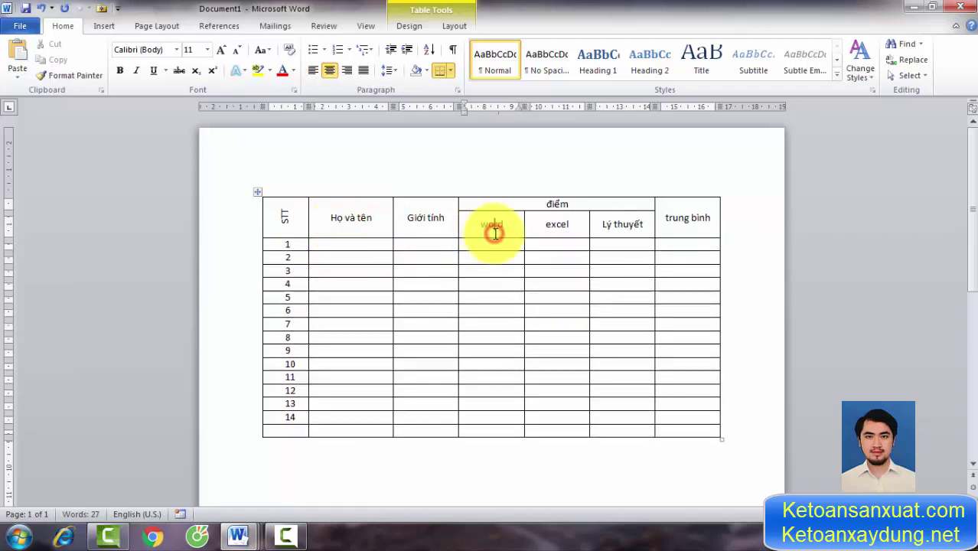
Rotate the word and excel headers to vertical, bottom-to-top text.
{"action": "left_click", "coordinate": [454, 25]}
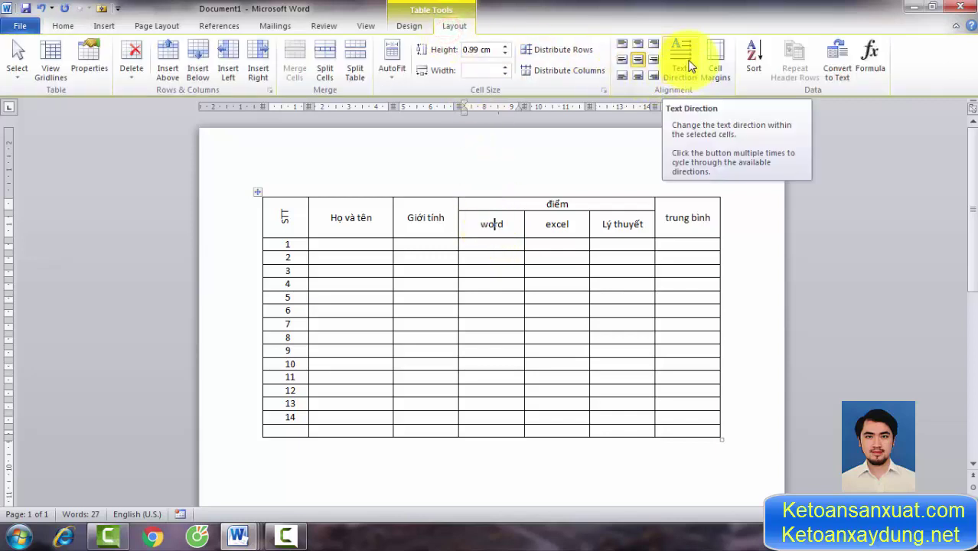
{"action": "left_click", "coordinate": [688, 65]}
{"action": "left_click", "coordinate": [687, 65]}
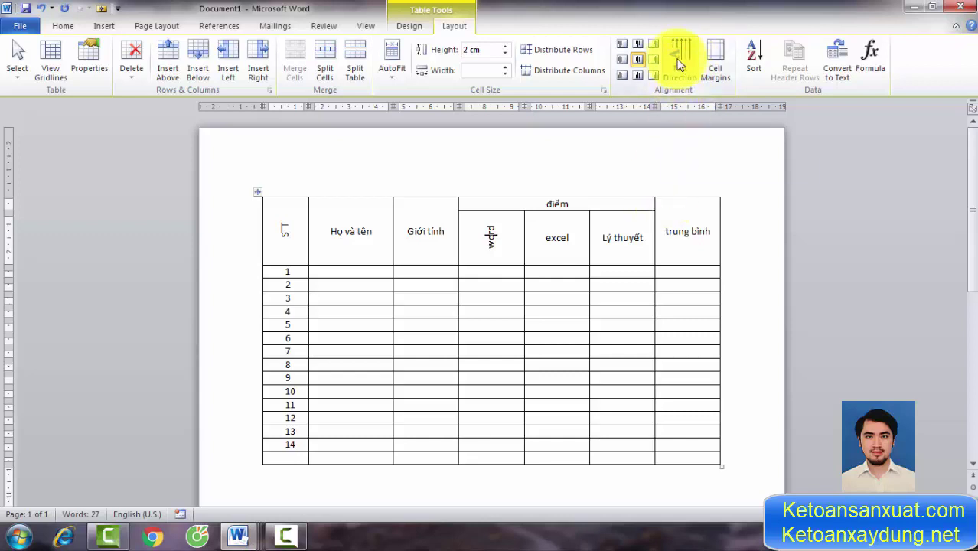
{"action": "left_click", "coordinate": [559, 237]}
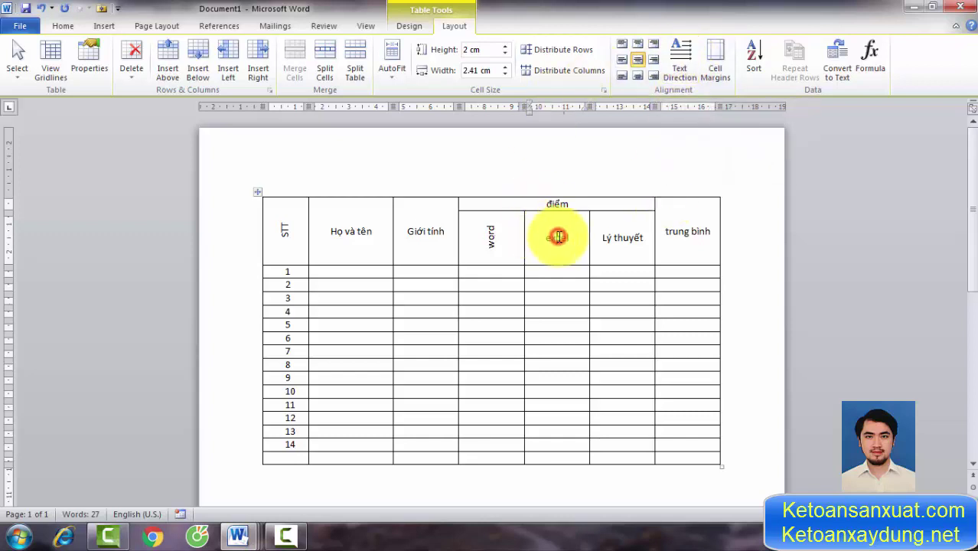
{"action": "right_click", "coordinate": [557, 233]}
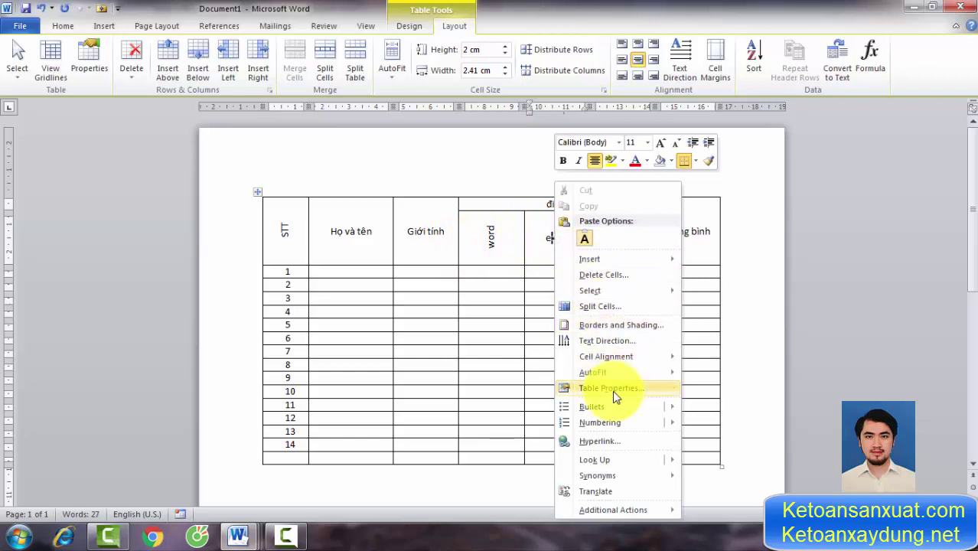
{"action": "left_click", "coordinate": [618, 343]}
{"action": "left_click", "coordinate": [412, 245]}
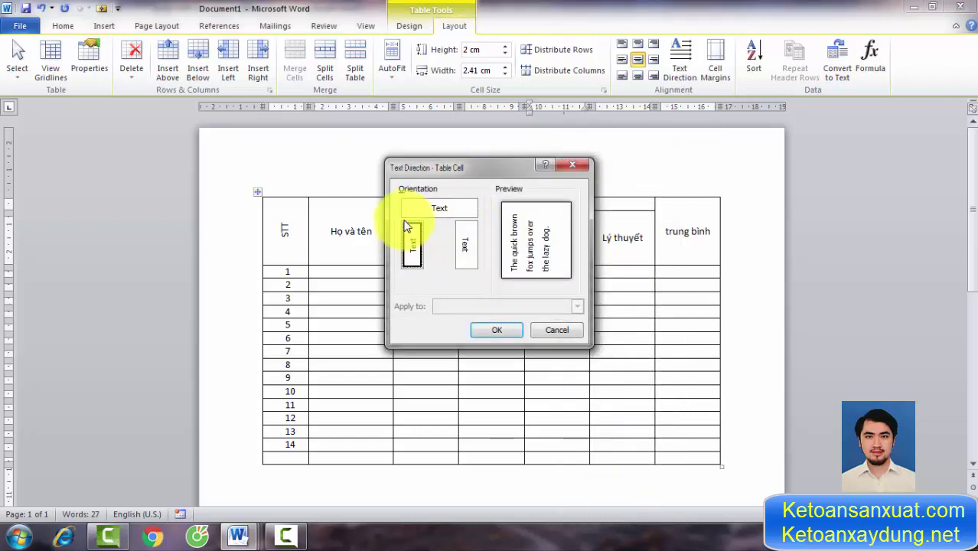
{"action": "left_click", "coordinate": [490, 329]}
Rotate the Lý thuyết header to vertical, bottom-to-top text.
{"action": "left_click", "coordinate": [634, 238]}
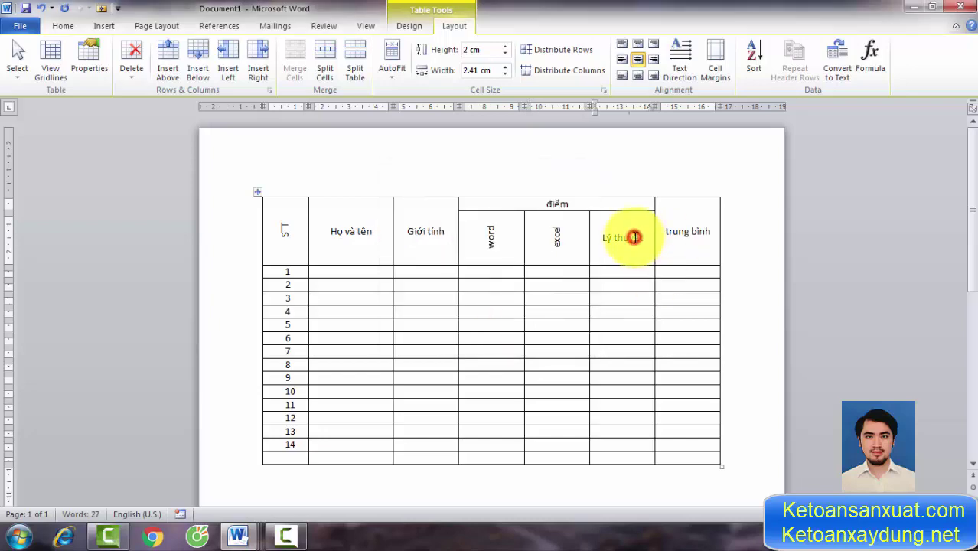
{"action": "right_click", "coordinate": [634, 238]}
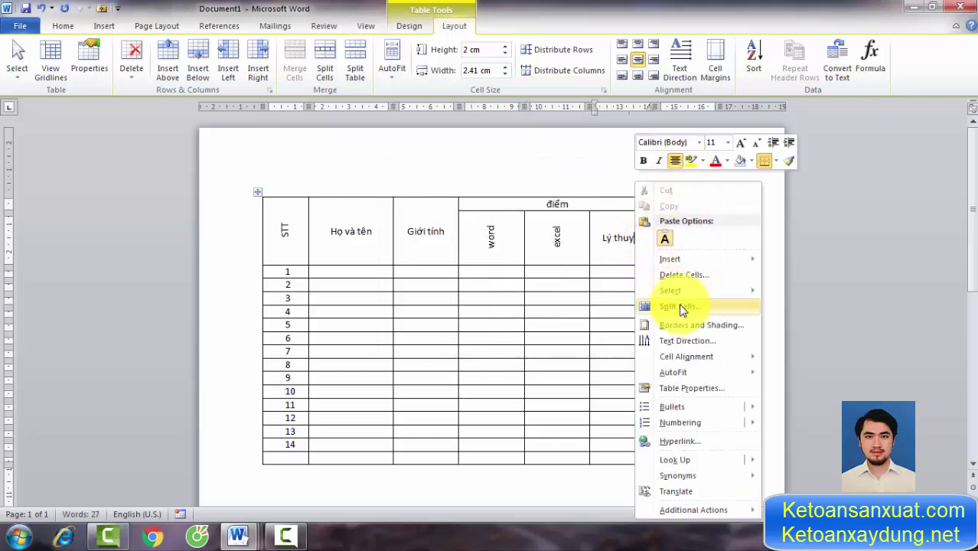
{"action": "left_click", "coordinate": [672, 341]}
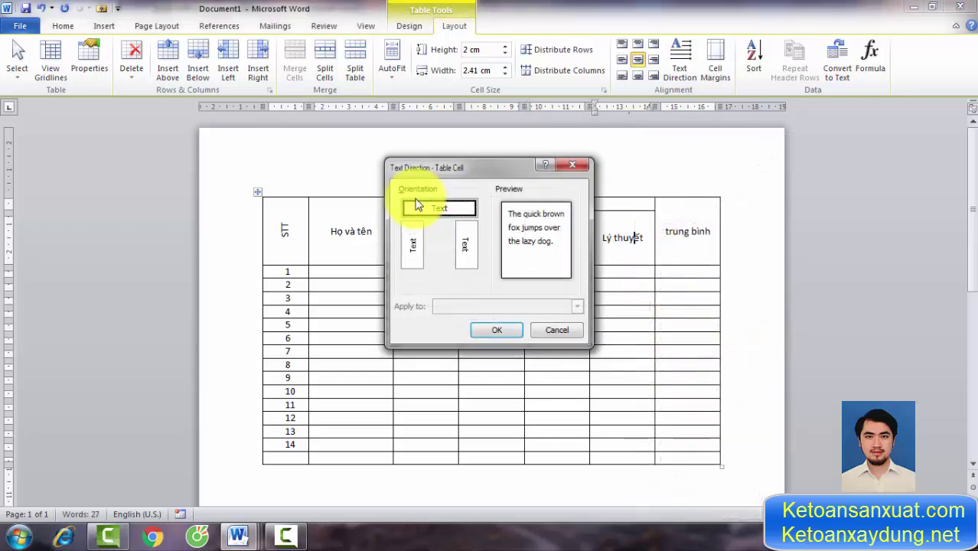
{"action": "left_click", "coordinate": [411, 244]}
{"action": "left_click", "coordinate": [490, 330]}
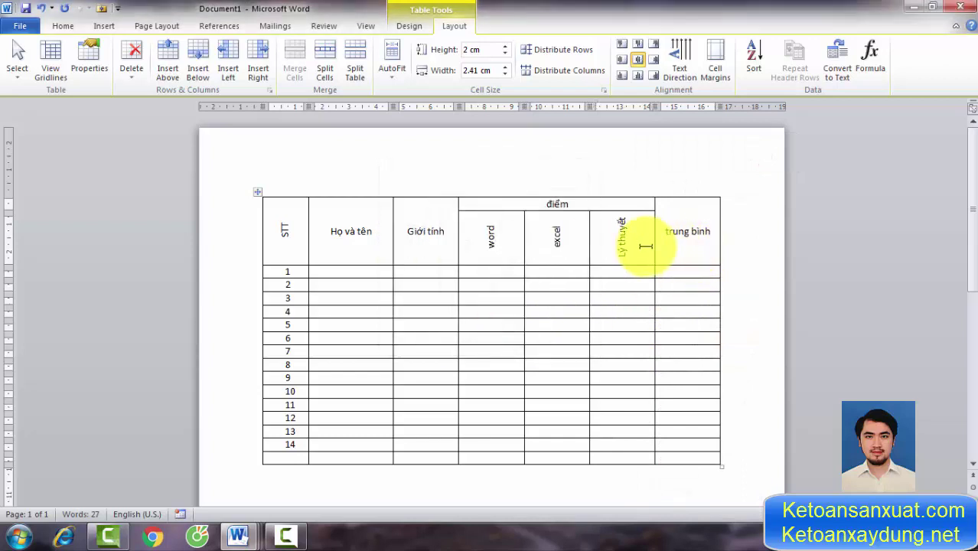
Break Lý thuyết onto two lines, then bring up the SACH WEP document.
{"action": "left_click", "coordinate": [645, 245]}
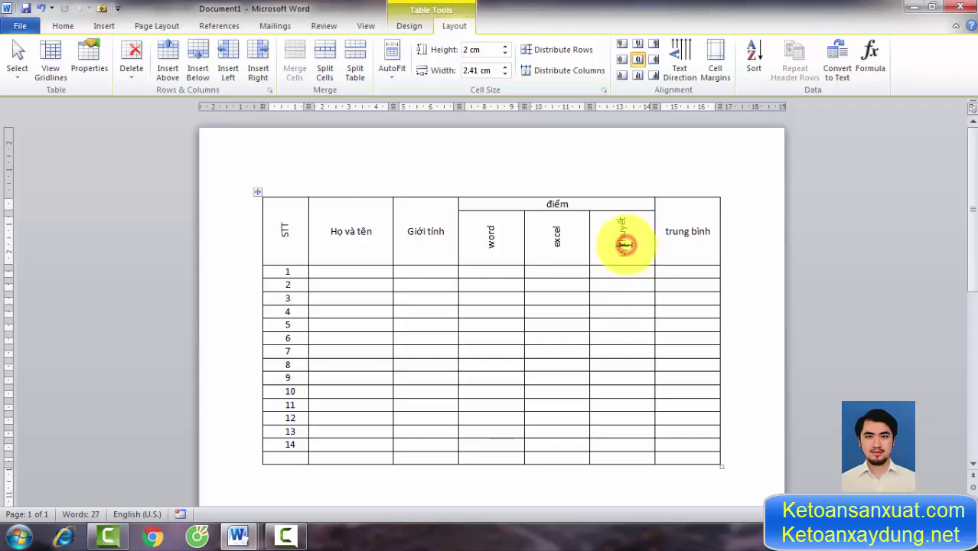
{"action": "key", "text": "Return"}
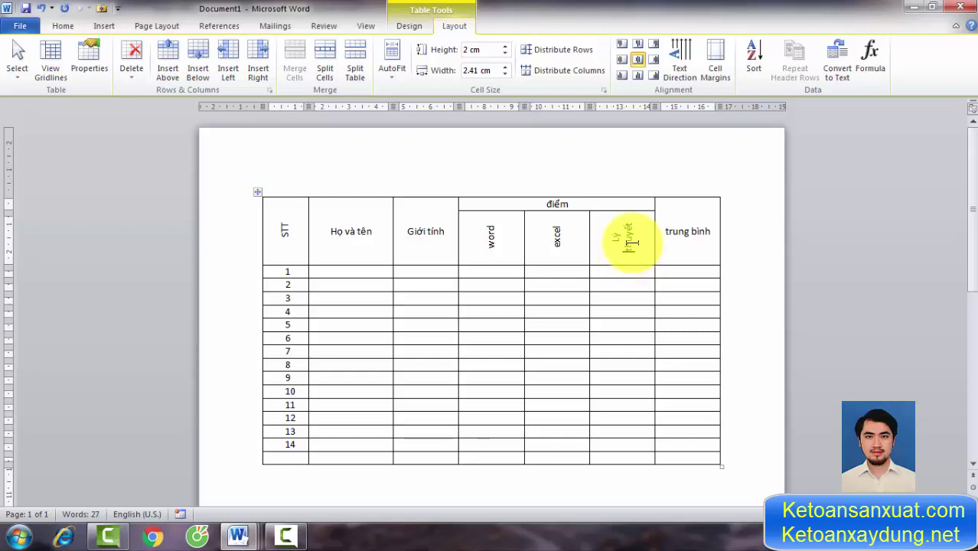
{"action": "left_click_drag", "start_coordinate": [628, 254], "coordinate": [630, 218]}
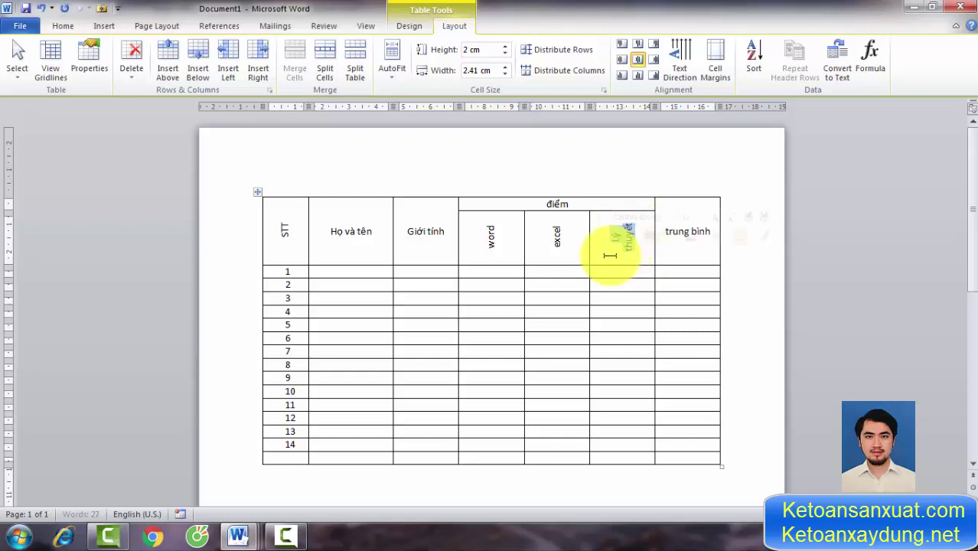
{"action": "left_click", "coordinate": [676, 255]}
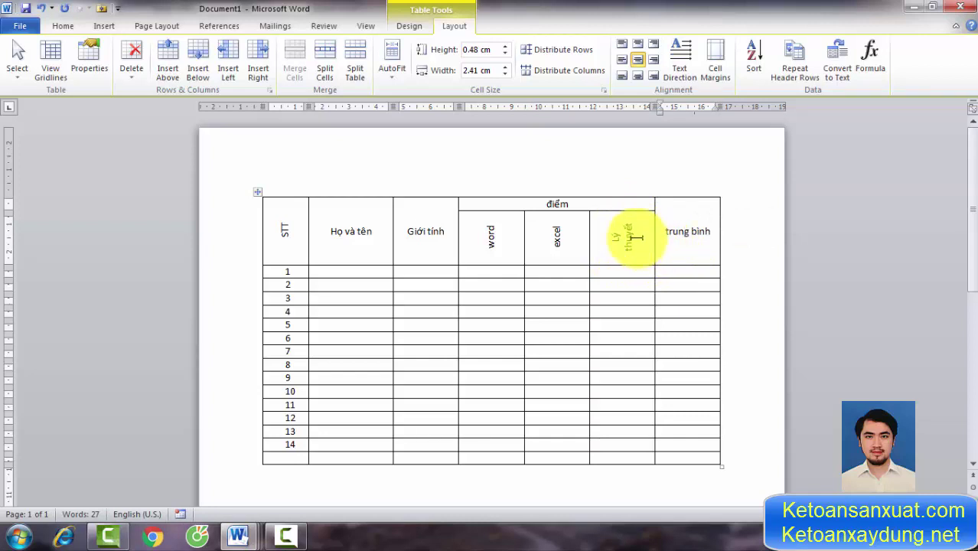
{"action": "left_click", "coordinate": [354, 274]}
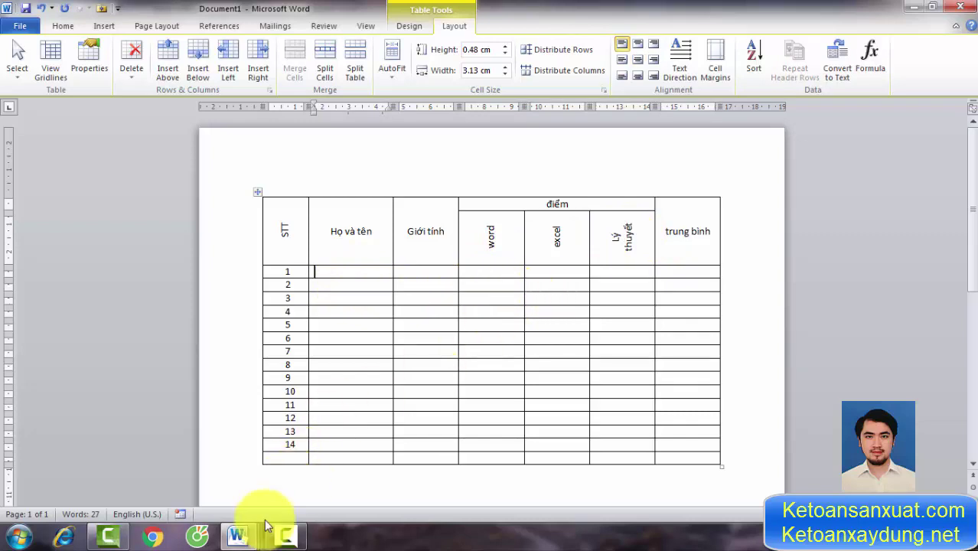
{"action": "left_click", "coordinate": [236, 531]}
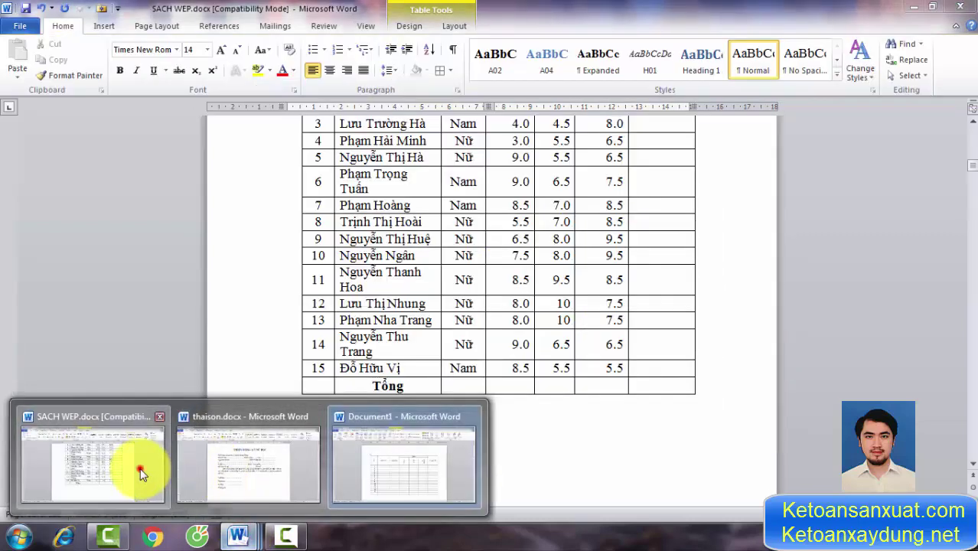
{"action": "left_click", "coordinate": [138, 466]}
{"action": "scroll", "coordinate": [679, 360], "scroll_direction": "up", "scroll_amount": 5}
{"action": "left_click", "coordinate": [656, 294]}
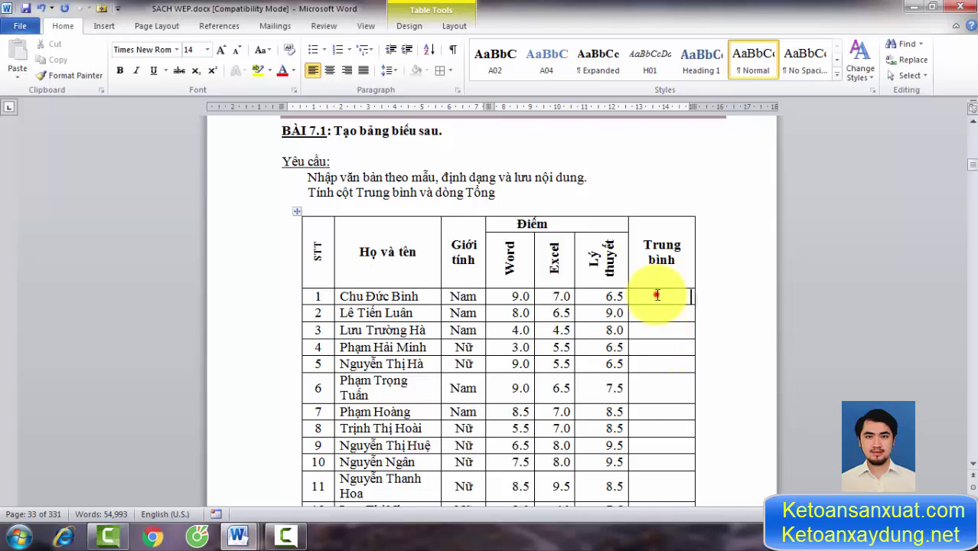
{"action": "scroll", "coordinate": [620, 367], "scroll_direction": "down", "scroll_amount": 3}
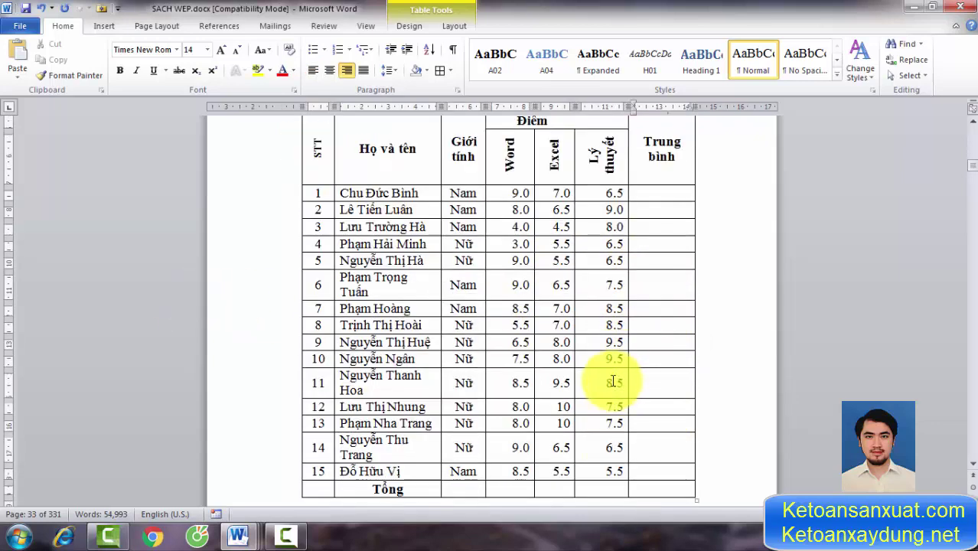
{"action": "scroll", "coordinate": [589, 402], "scroll_direction": "down", "scroll_amount": 2}
{"action": "left_click", "coordinate": [520, 417]}
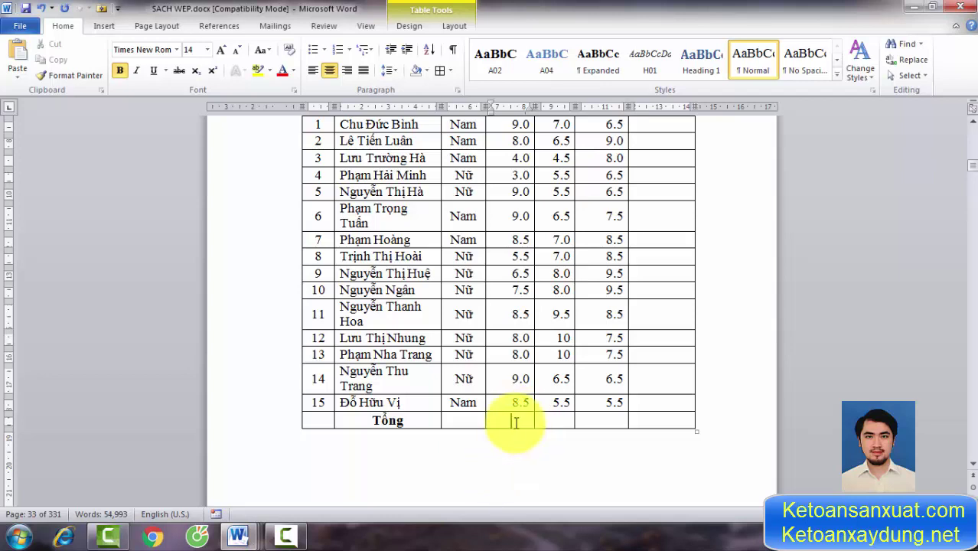
{"action": "scroll", "coordinate": [516, 423], "scroll_direction": "up", "scroll_amount": 1}
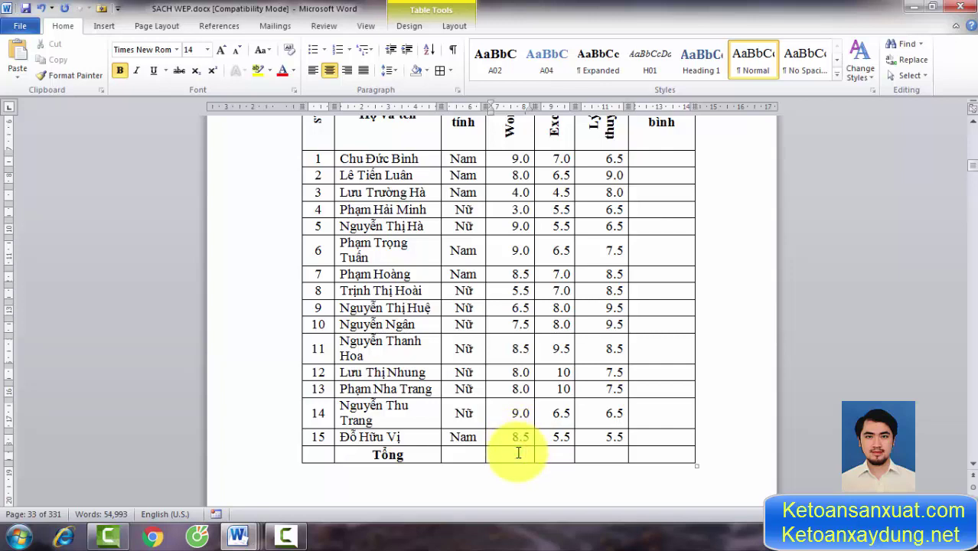
Open the Formula dialog for the Tổng row's Word cell and move it off the table.
{"action": "left_click", "coordinate": [452, 27]}
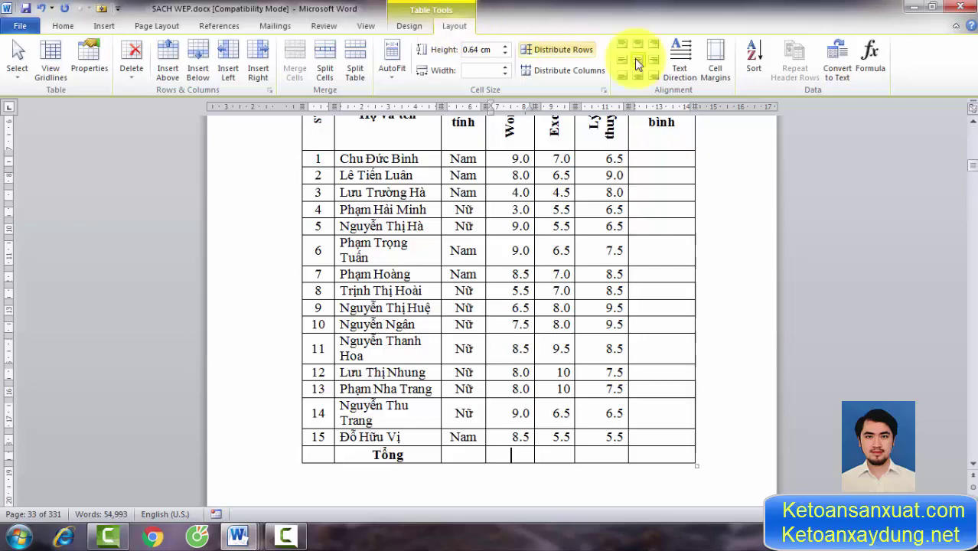
{"action": "left_click", "coordinate": [868, 65]}
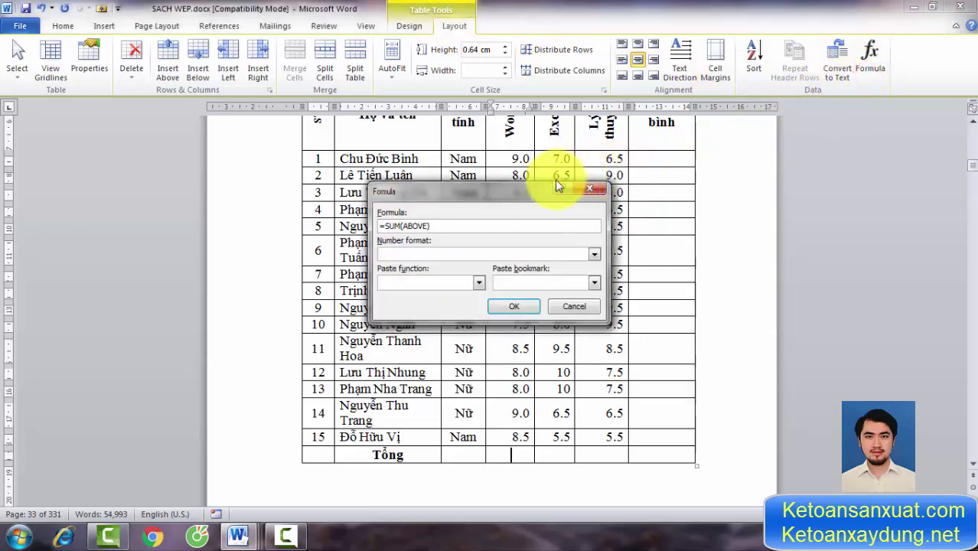
{"action": "left_click_drag", "start_coordinate": [505, 191], "coordinate": [884, 118]}
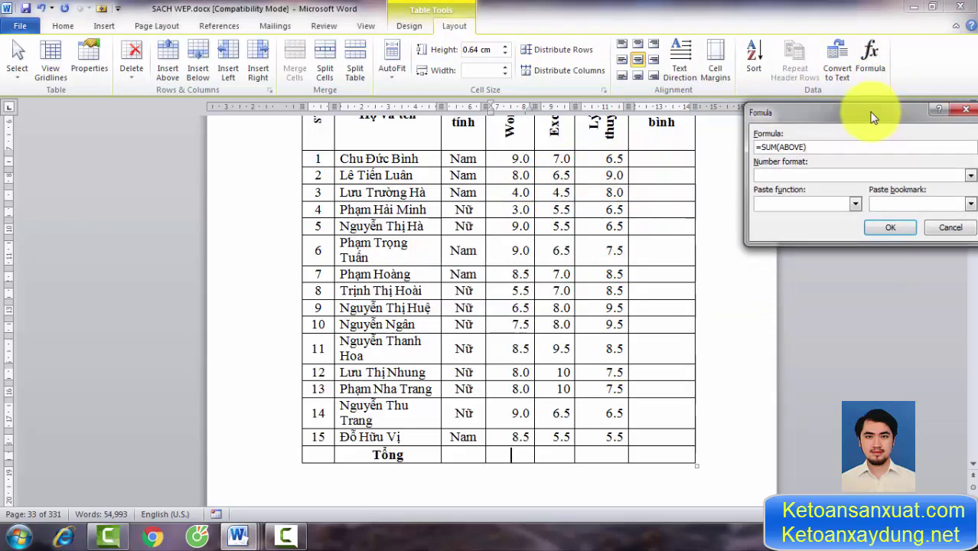
{"action": "left_click", "coordinate": [826, 114]}
{"action": "left_click_drag", "start_coordinate": [826, 114], "coordinate": [775, 133]}
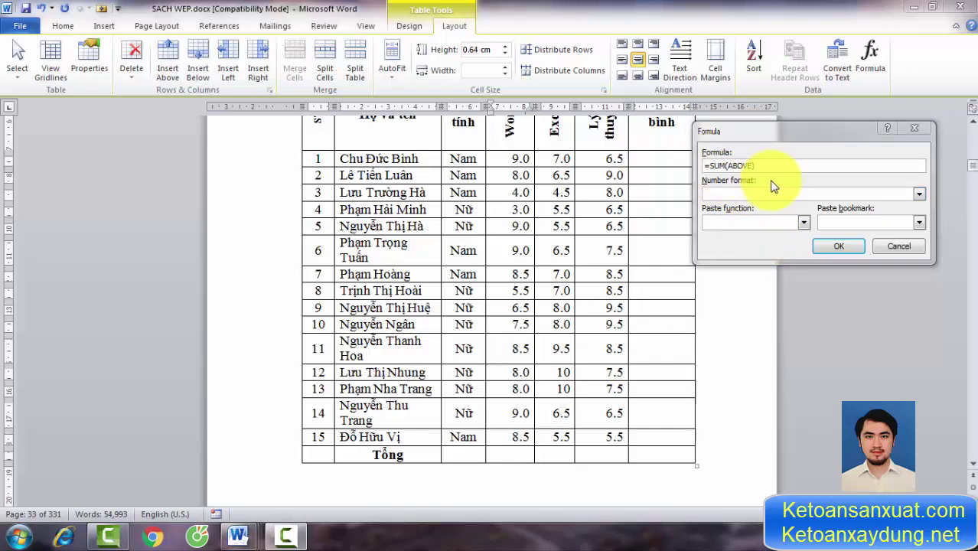
{"action": "left_click_drag", "start_coordinate": [786, 137], "coordinate": [826, 134]}
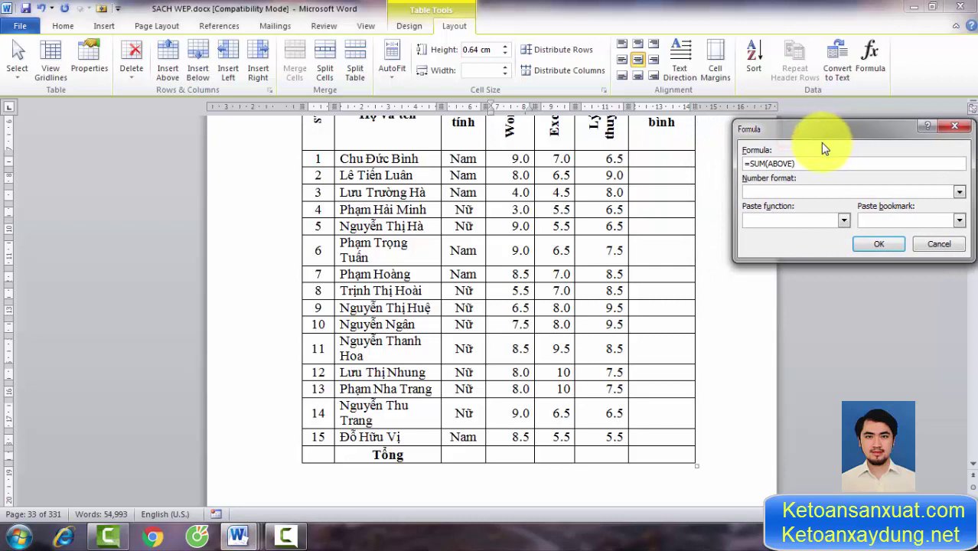
Browse the Paste function list, then close it without choosing any function.
{"action": "left_click", "coordinate": [815, 182]}
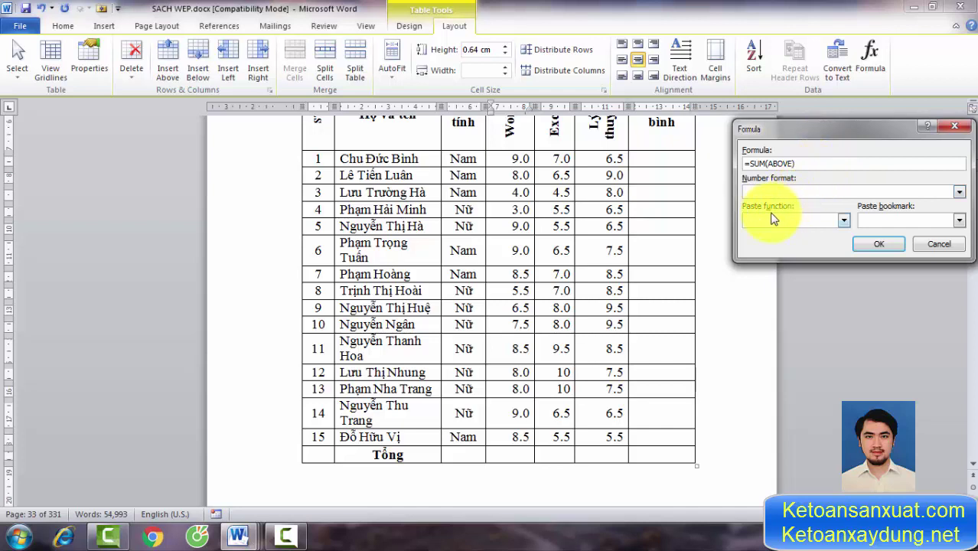
{"action": "left_click", "coordinate": [842, 220]}
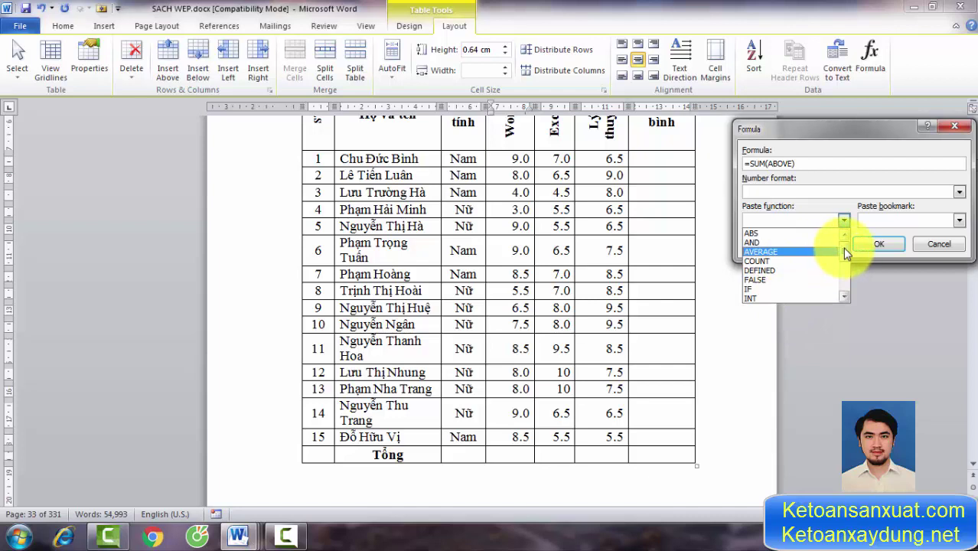
{"action": "left_click_drag", "start_coordinate": [845, 253], "coordinate": [844, 260]}
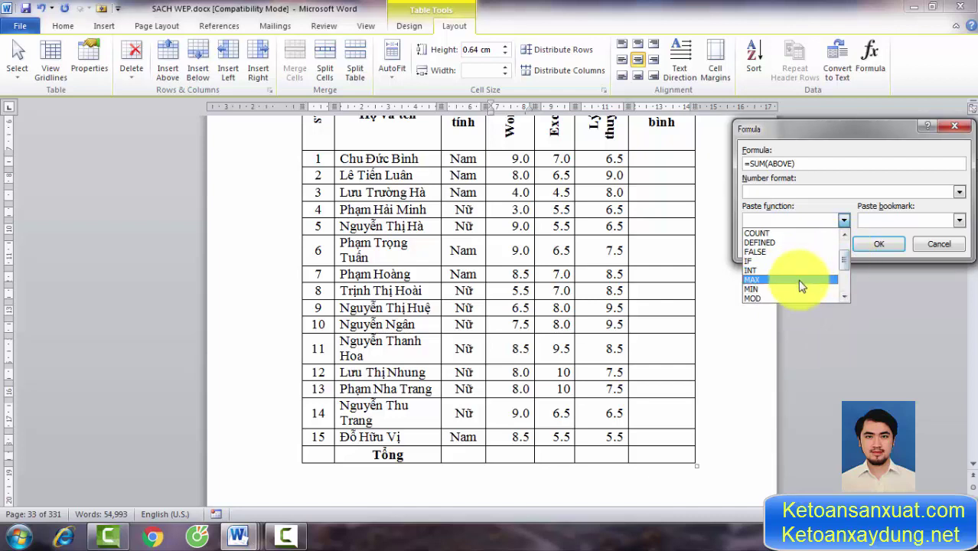
{"action": "left_click_drag", "start_coordinate": [841, 258], "coordinate": [845, 273]}
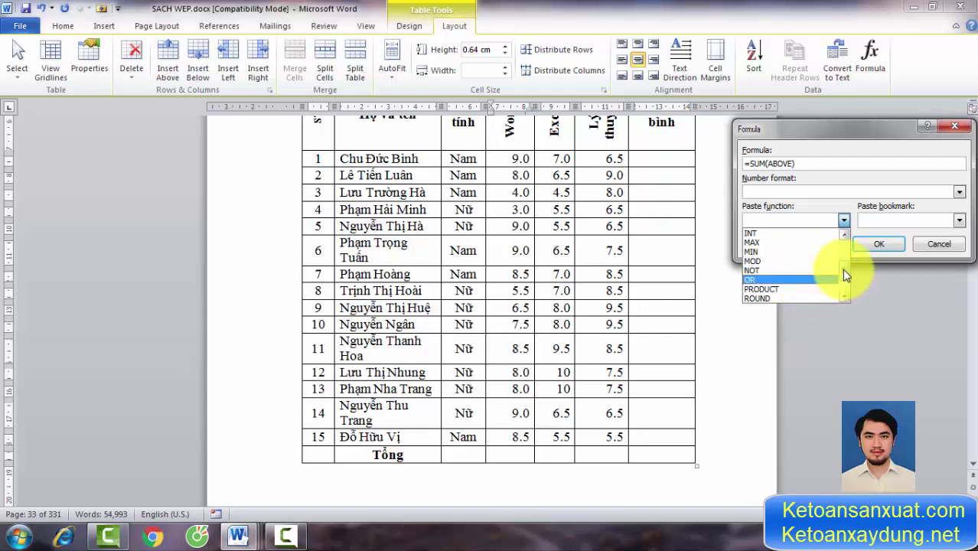
{"action": "mouse_move", "coordinate": [842, 271]}
{"action": "left_mouse_down"}
{"action": "mouse_move", "coordinate": [845, 285]}
{"action": "mouse_move", "coordinate": [835, 245]}
{"action": "left_mouse_up"}
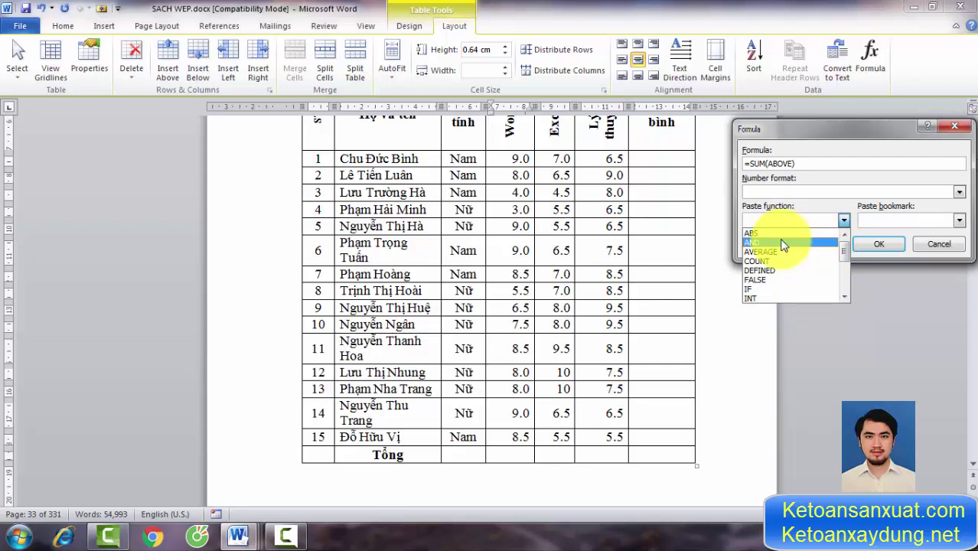
{"action": "left_click", "coordinate": [806, 224]}
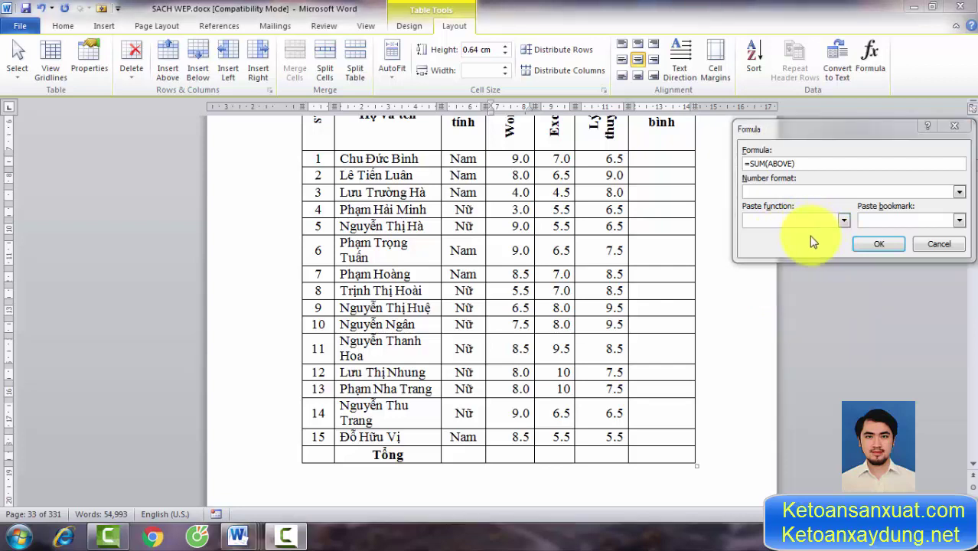
{"action": "left_click", "coordinate": [844, 220]}
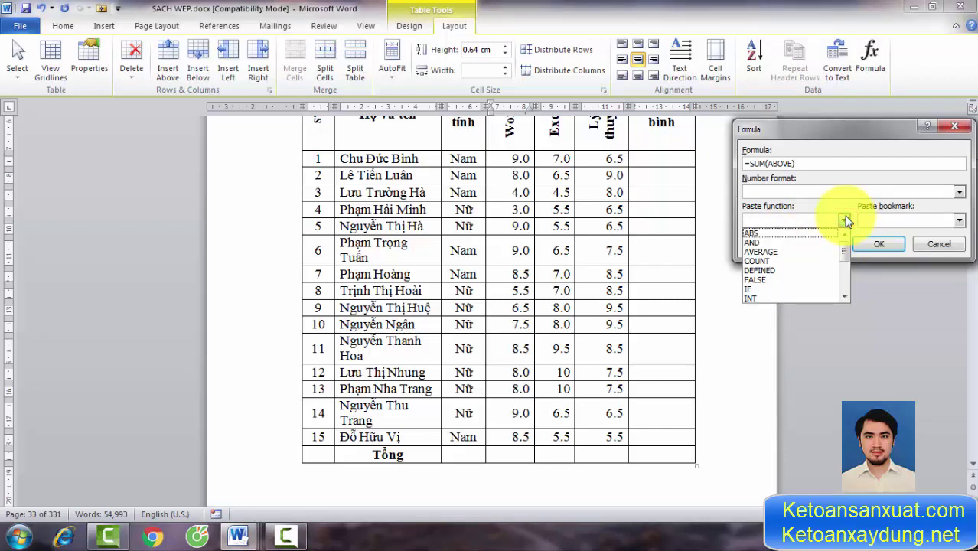
{"action": "left_click", "coordinate": [884, 125]}
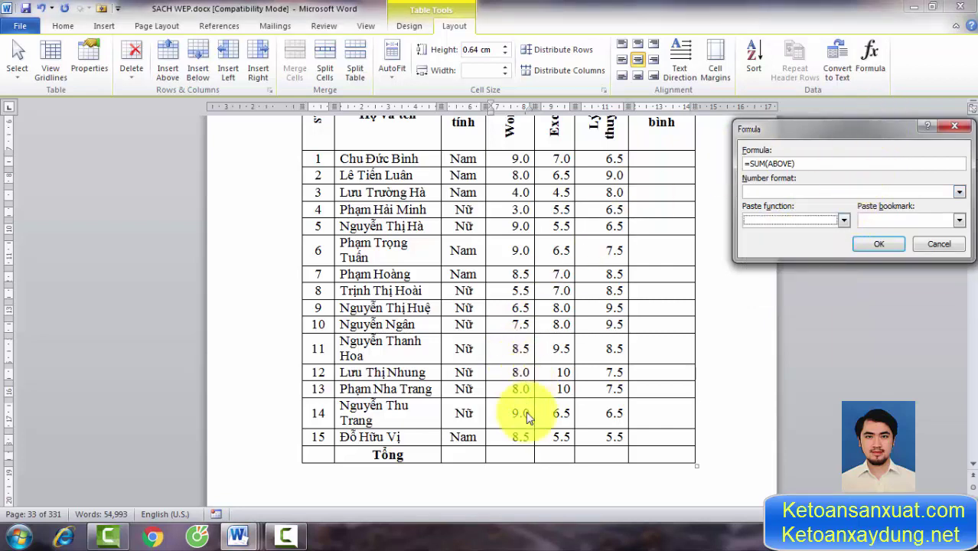
Insert =SUM(ABOVE) in the Tổng row's Word cell, giving a total of 112.
{"action": "left_click", "coordinate": [954, 125]}
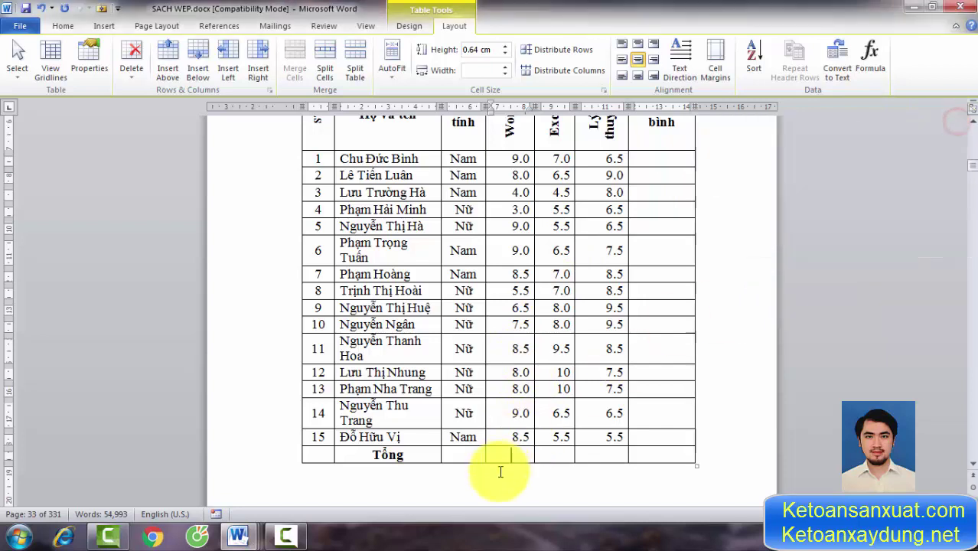
{"action": "left_click", "coordinate": [511, 455]}
{"action": "left_click_drag", "start_coordinate": [520, 158], "coordinate": [516, 416]}
{"action": "left_click", "coordinate": [507, 454]}
{"action": "left_click", "coordinate": [870, 50]}
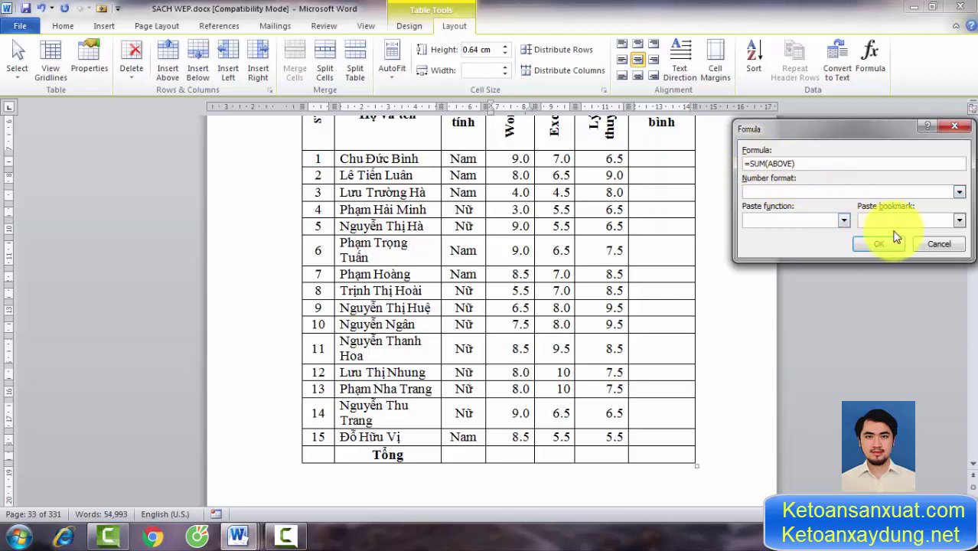
{"action": "left_click", "coordinate": [883, 244]}
{"action": "left_click", "coordinate": [546, 452]}
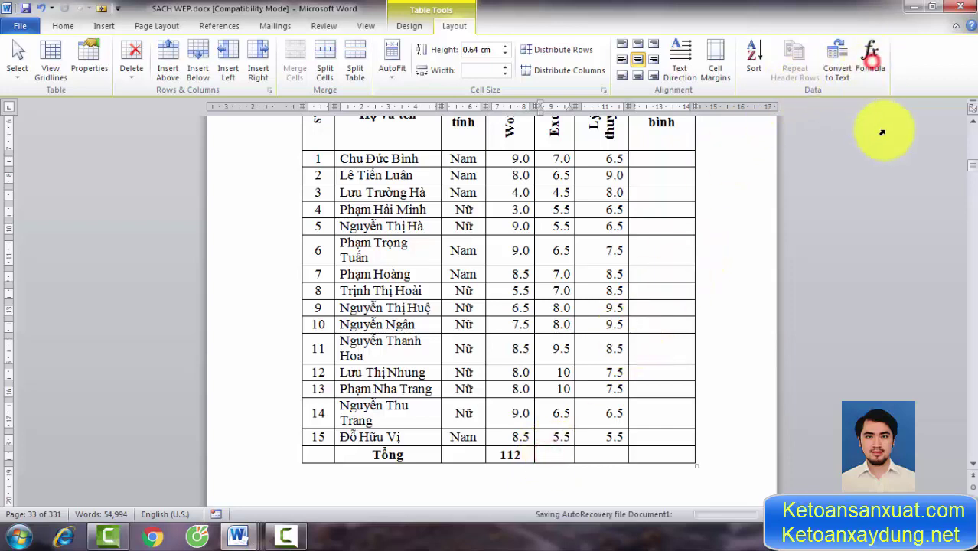
{"action": "left_click", "coordinate": [564, 451]}
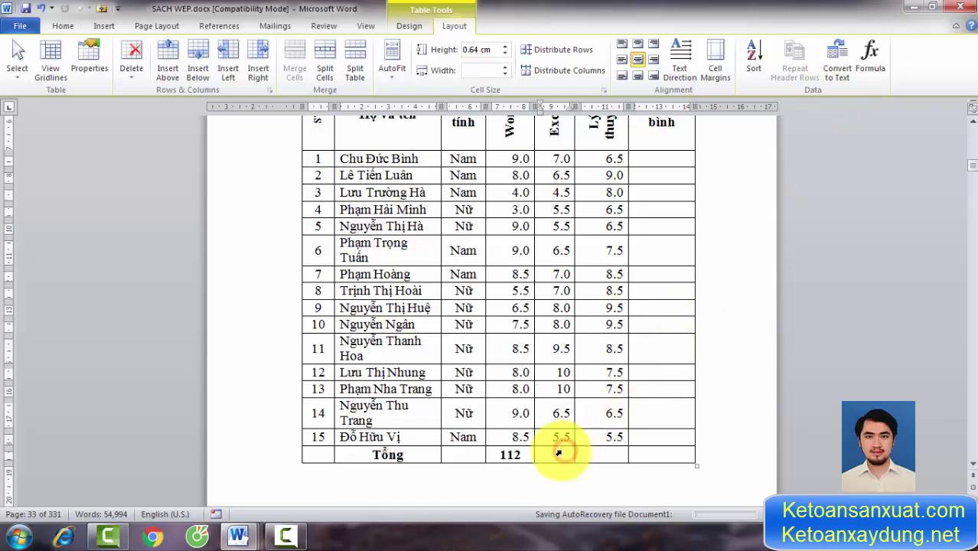
Insert =SUM(ABOVE) in the Excel and Lý thuyết Tổng cells, giving 107 and 115.5.
{"action": "left_click", "coordinate": [560, 451]}
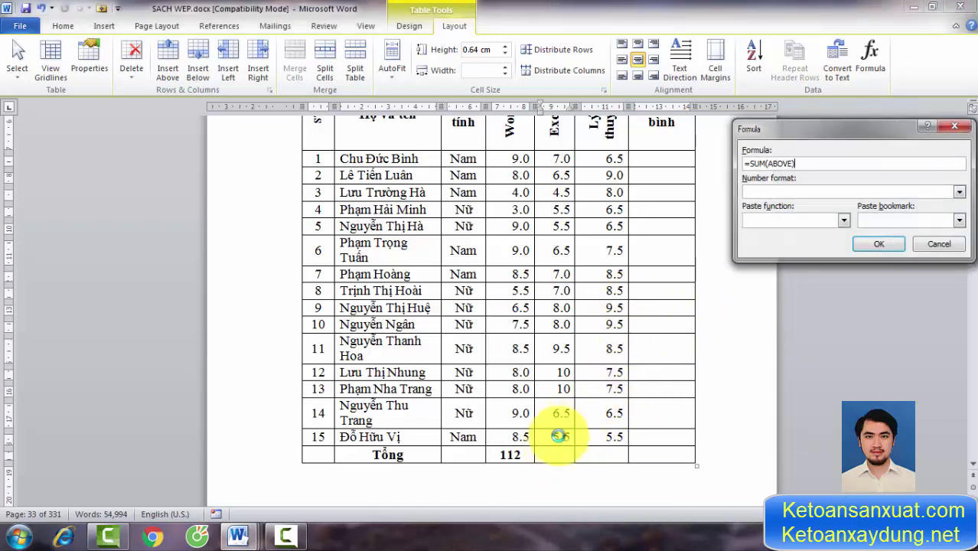
{"action": "left_click", "coordinate": [875, 243]}
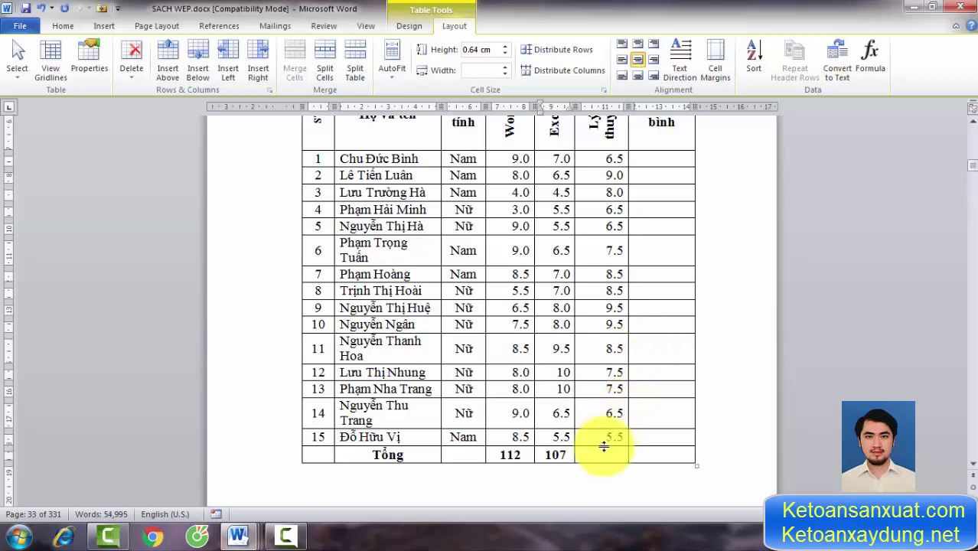
{"action": "left_click", "coordinate": [603, 451]}
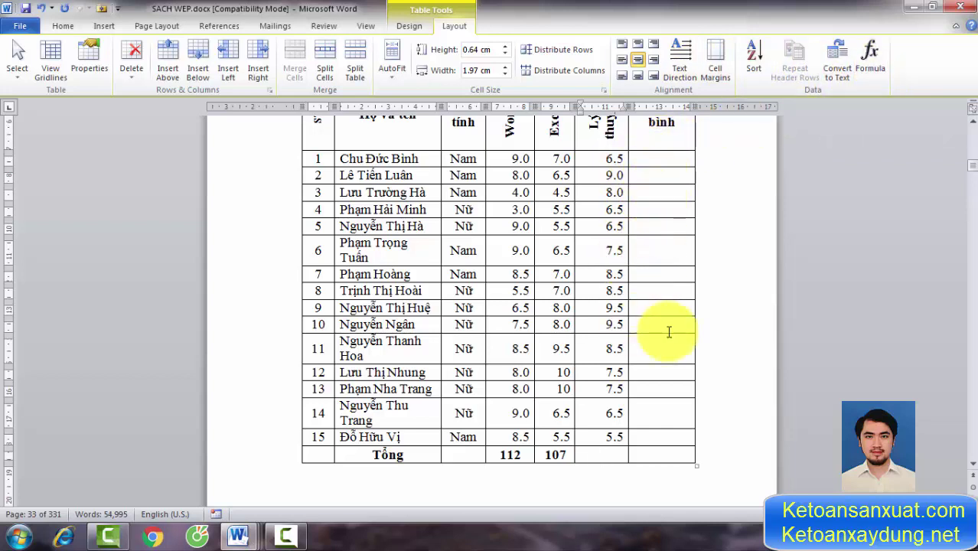
{"action": "left_click", "coordinate": [870, 52]}
{"action": "left_click", "coordinate": [872, 244]}
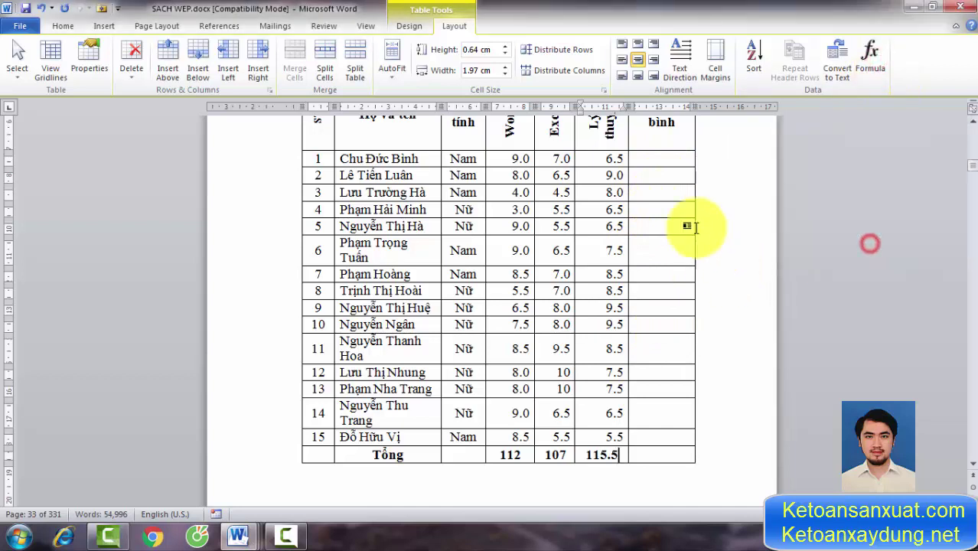
{"action": "left_click", "coordinate": [665, 155]}
{"action": "scroll", "coordinate": [681, 229], "scroll_direction": "up", "scroll_amount": 2}
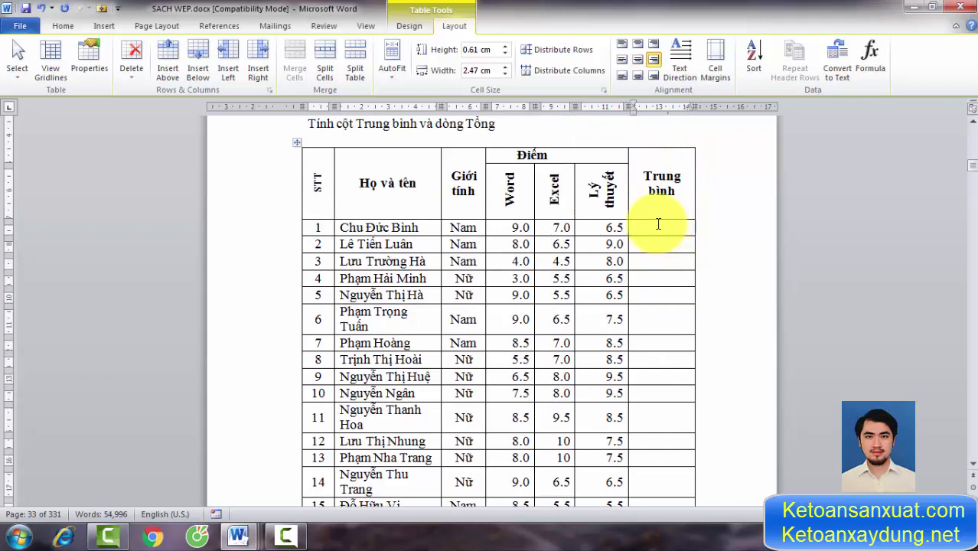
Replace the suggested sum with =AVERAGE(LEFT) in row 1's Trung bình cell, giving 7.5.
{"action": "left_click", "coordinate": [655, 223]}
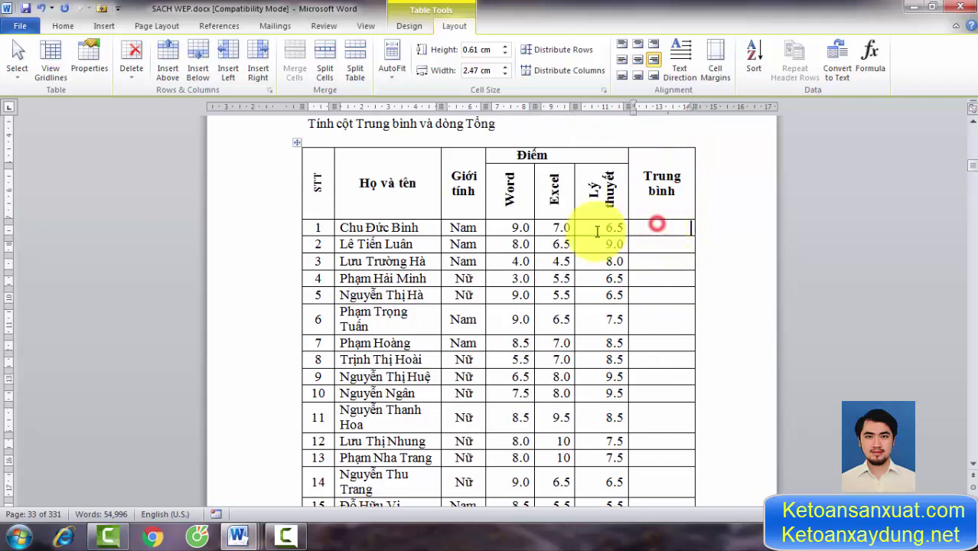
{"action": "left_click", "coordinate": [869, 57]}
{"action": "left_click_drag", "start_coordinate": [798, 163], "coordinate": [750, 164]}
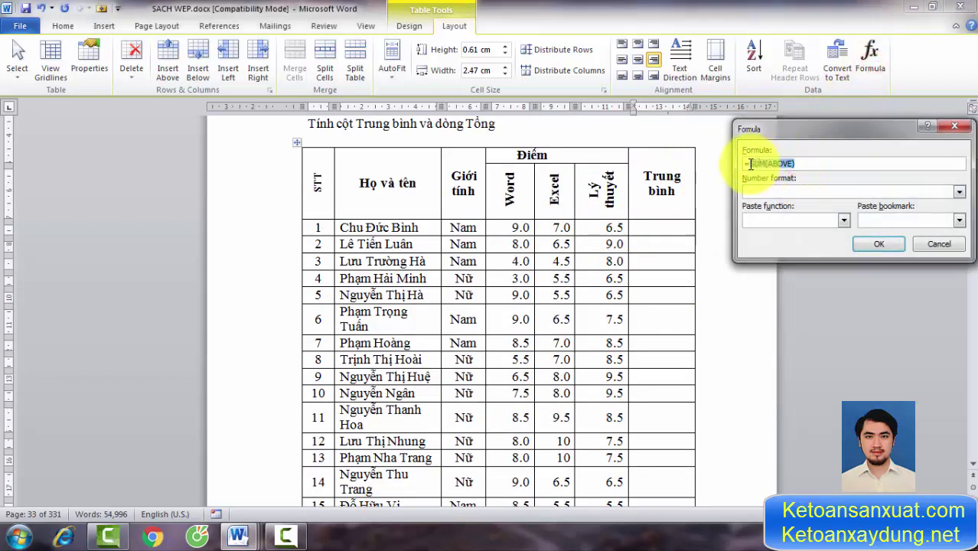
{"action": "key", "text": "BackSpace"}
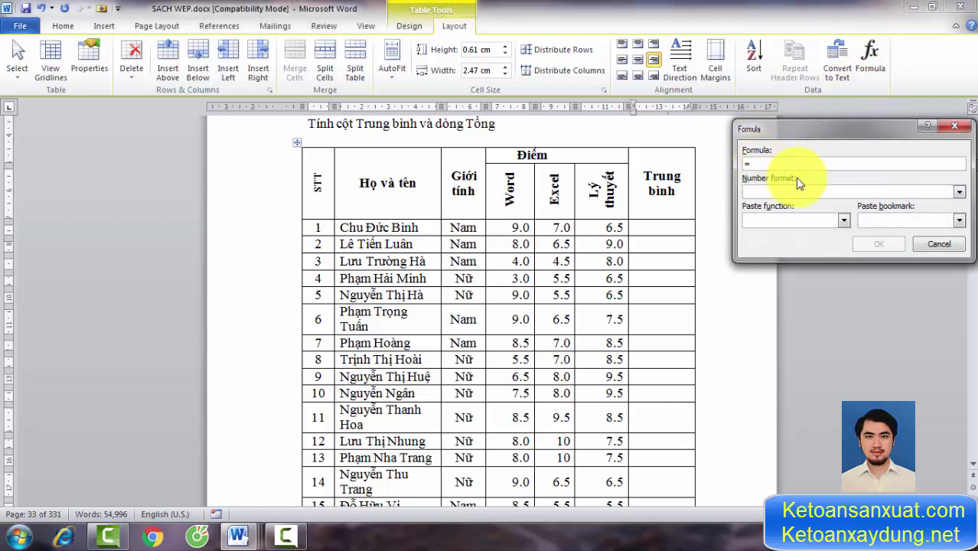
{"action": "left_click", "coordinate": [842, 220]}
{"action": "left_click", "coordinate": [809, 252]}
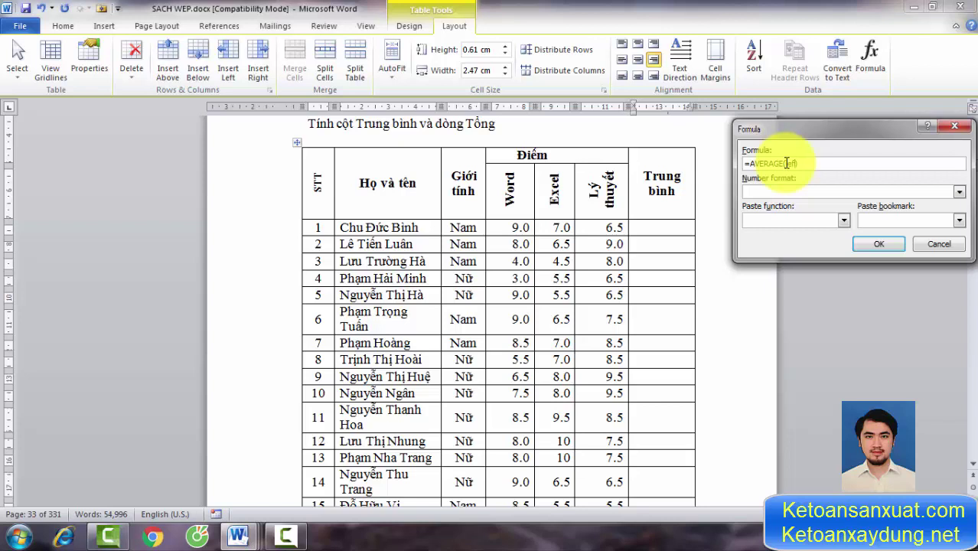
{"action": "key", "text": "Return"}
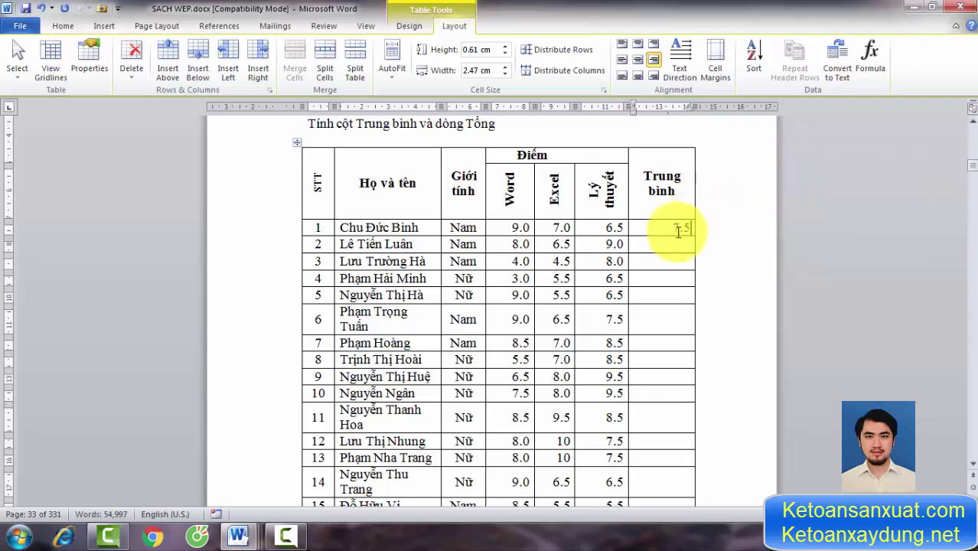
Put =AVERAGE(LEFT) in row 2's Trung bình cell.
{"action": "left_click", "coordinate": [680, 243]}
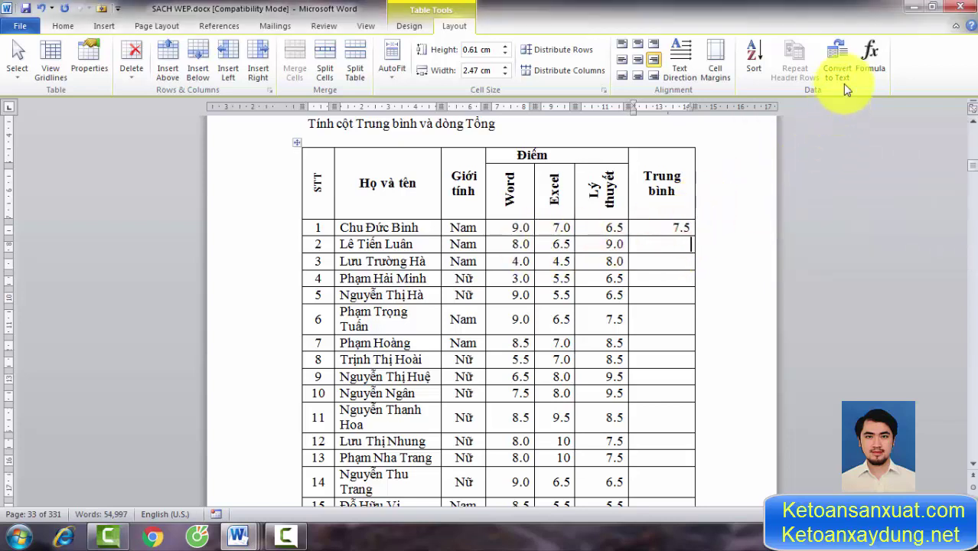
{"action": "left_click", "coordinate": [870, 55]}
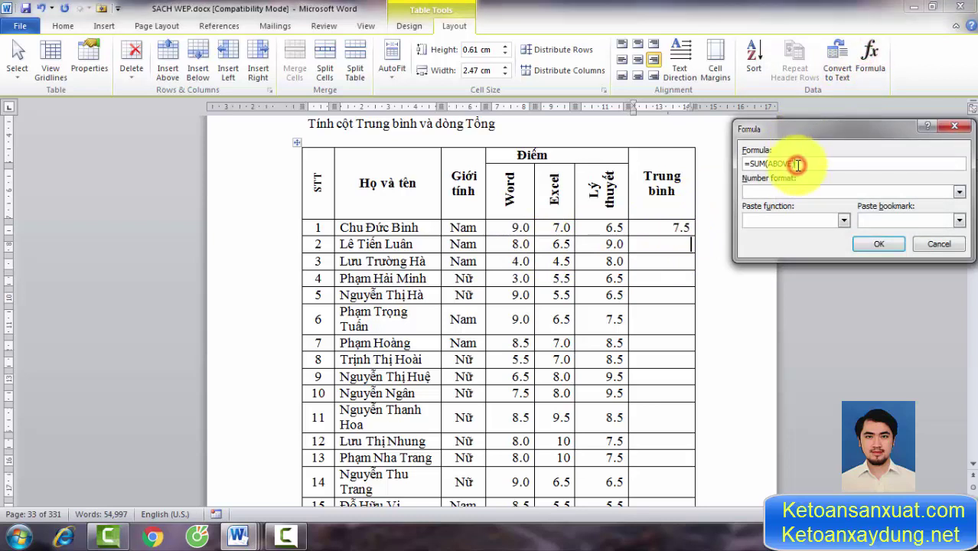
{"action": "left_click_drag", "start_coordinate": [797, 164], "coordinate": [754, 162]}
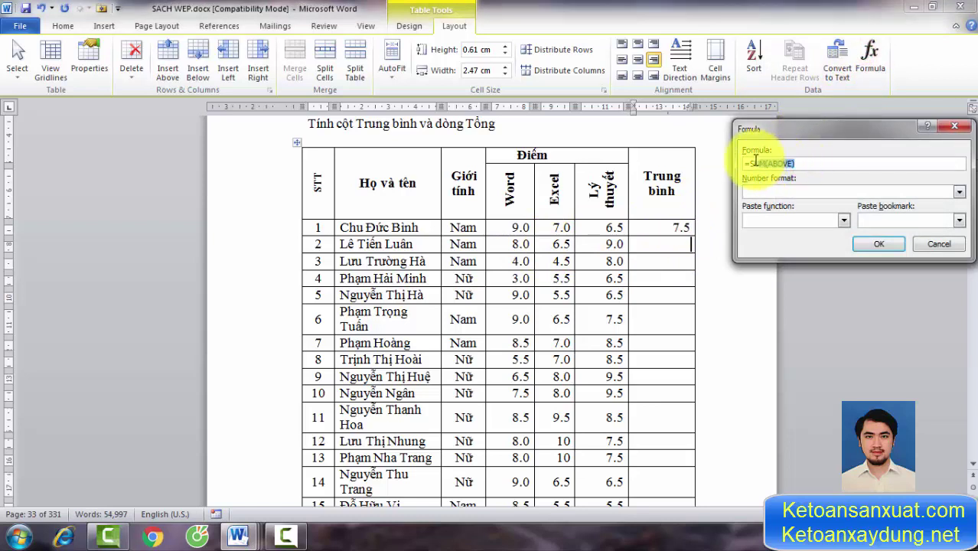
{"action": "key", "text": "BackSpace"}
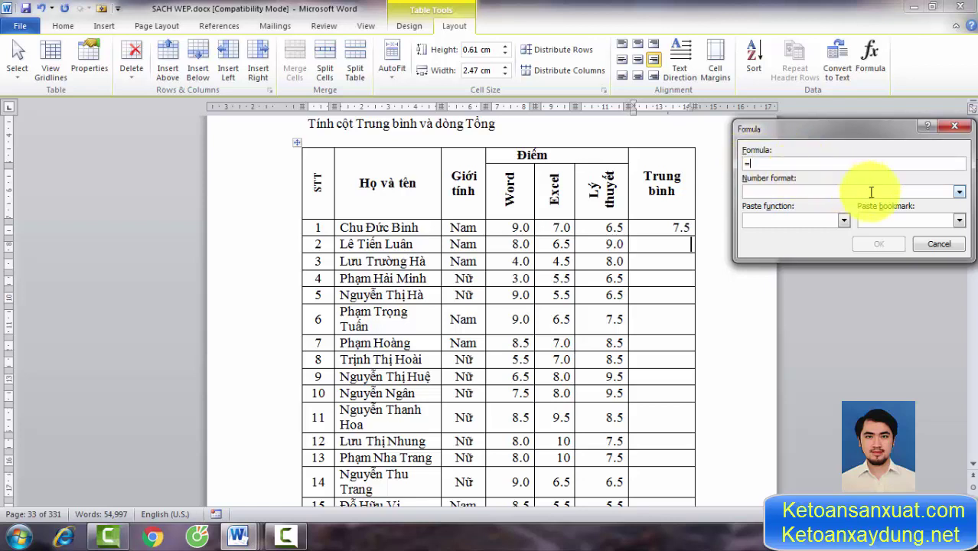
{"action": "left_click", "coordinate": [843, 220]}
{"action": "left_click", "coordinate": [817, 251]}
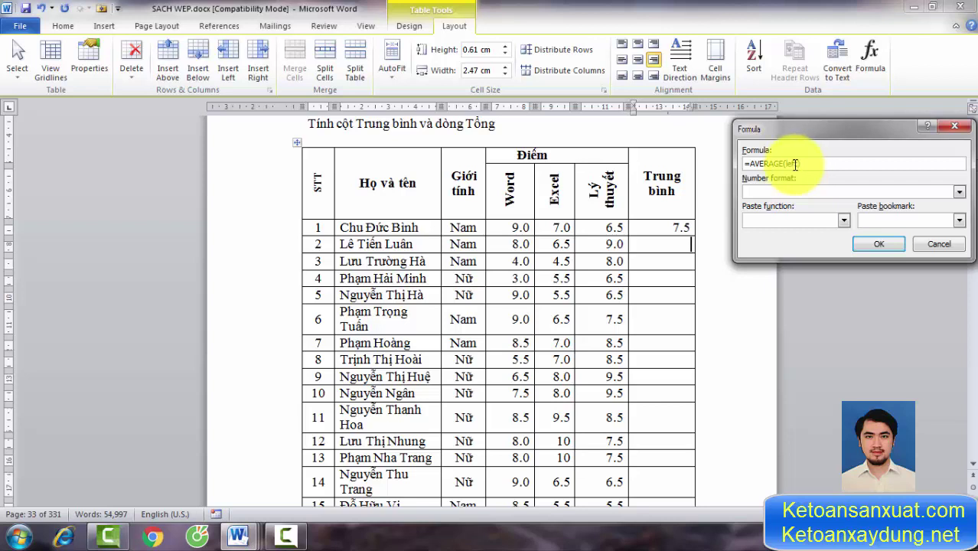
{"action": "left_click", "coordinate": [868, 245]}
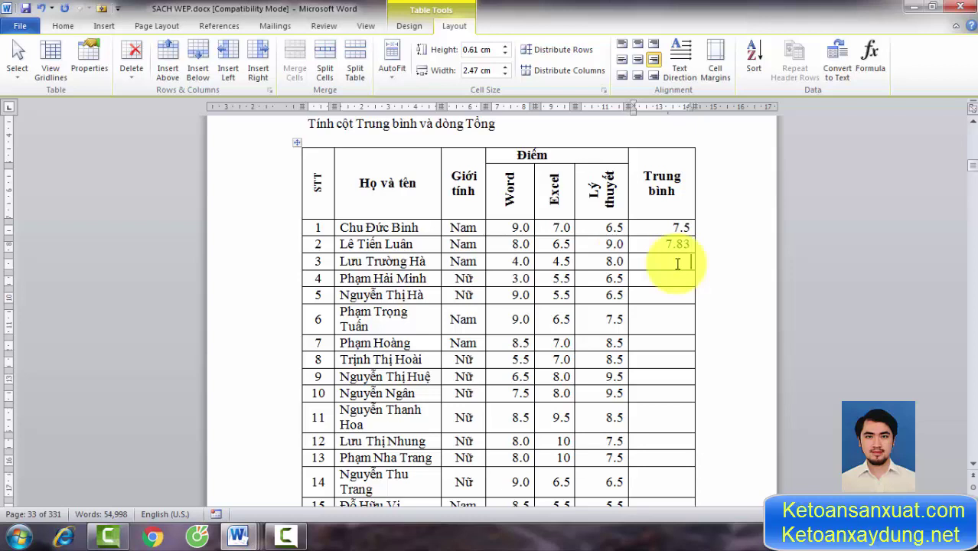
Repeat the average formula with F4 down rows 3 to 15, ending at 6.5.
{"action": "left_click", "coordinate": [677, 263]}
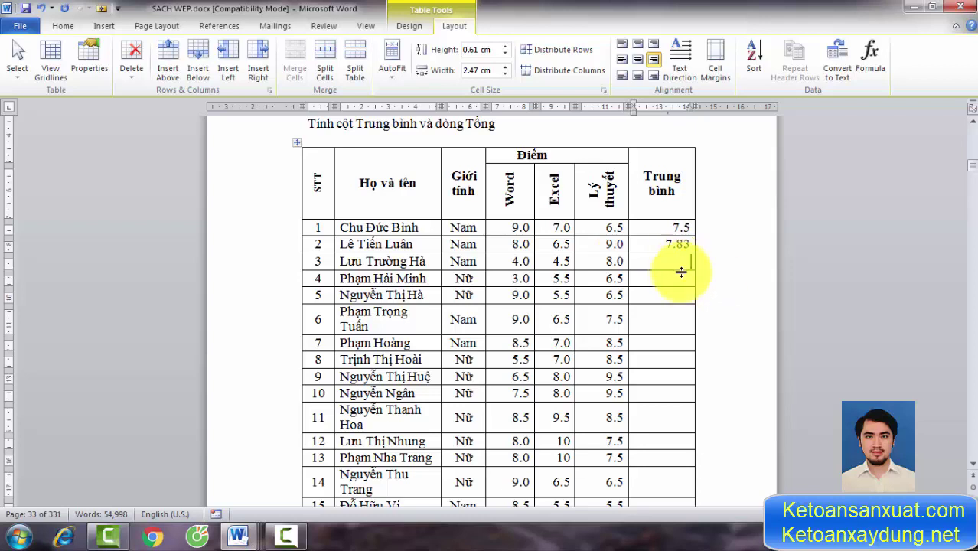
{"action": "key", "text": "F4"}
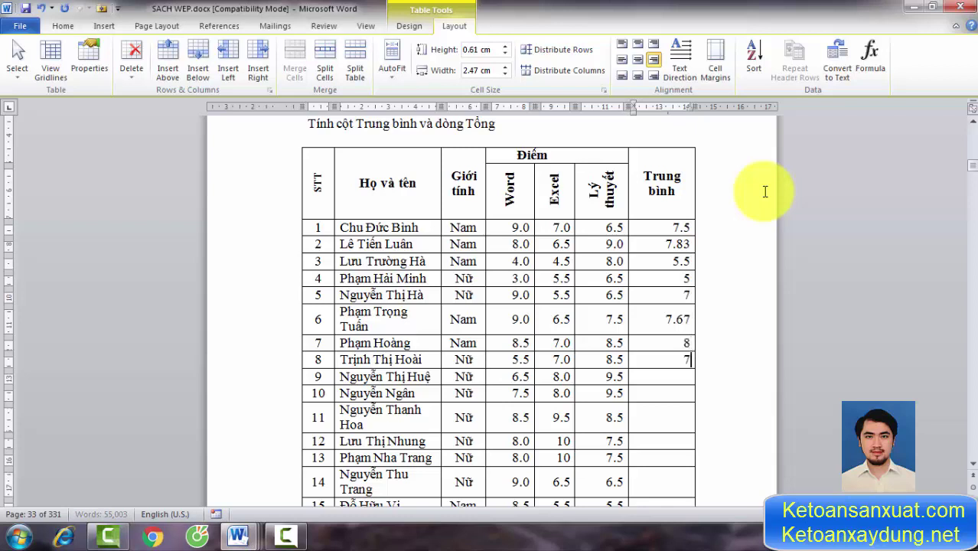
{"action": "key", "text": "Down"}
{"action": "key", "text": "F4"}
{"action": "key", "text": "Down"}
{"action": "key", "text": "F4"}
{"action": "key", "text": "Down"}
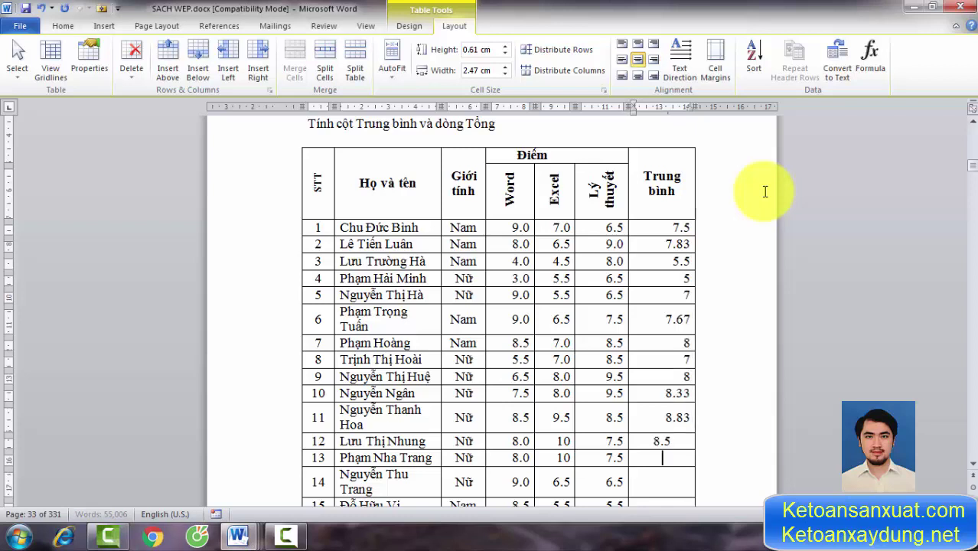
{"action": "key", "text": "F4"}
{"action": "key", "text": "Down"}
{"action": "scroll", "coordinate": [764, 192], "scroll_direction": "down", "scroll_amount": 3}
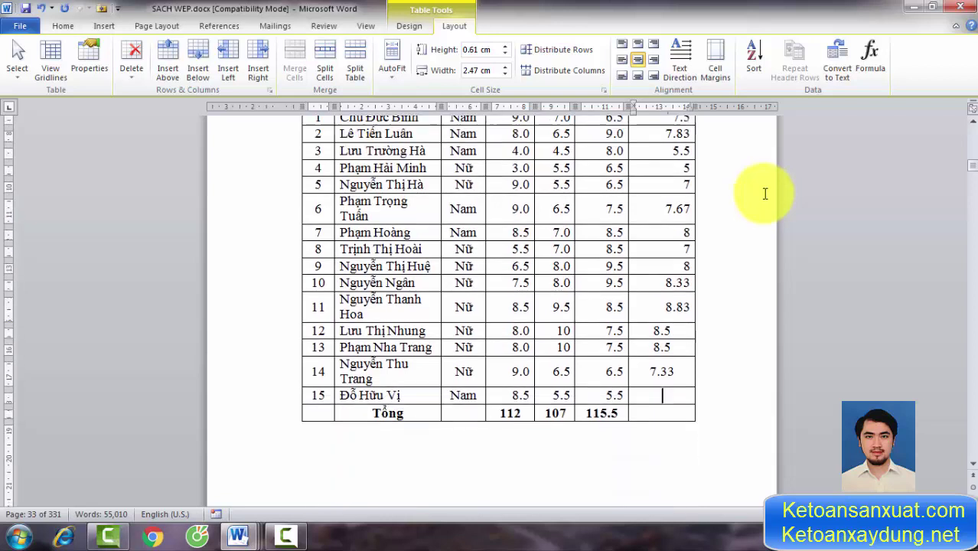
{"action": "key", "text": "F4"}
{"action": "scroll", "coordinate": [818, 197], "scroll_direction": "up", "scroll_amount": 2}
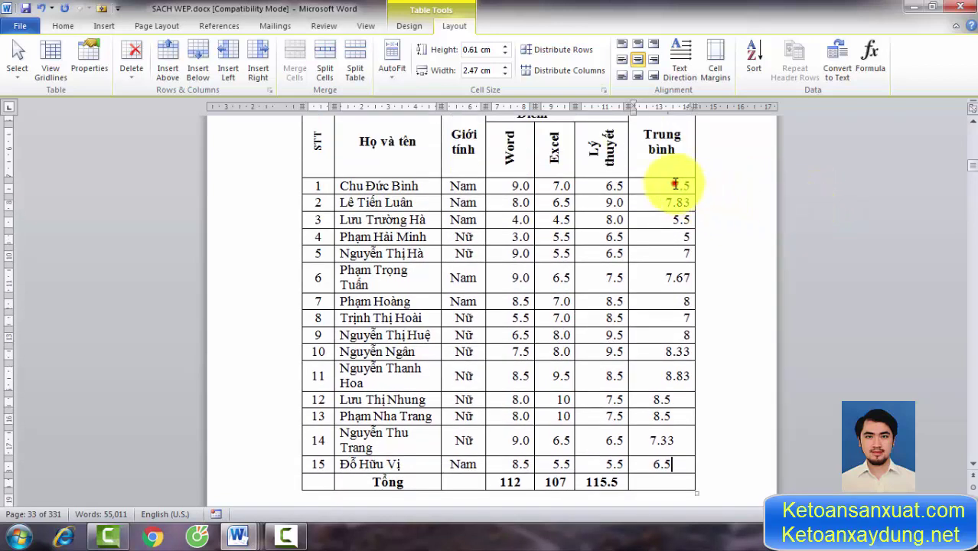
{"action": "left_click_drag", "start_coordinate": [675, 184], "coordinate": [666, 444]}
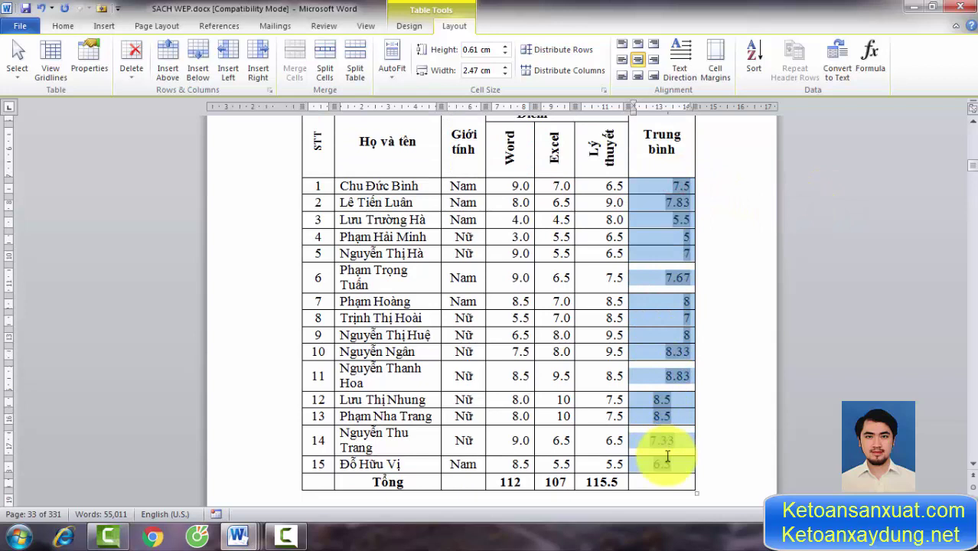
{"action": "left_click", "coordinate": [639, 59]}
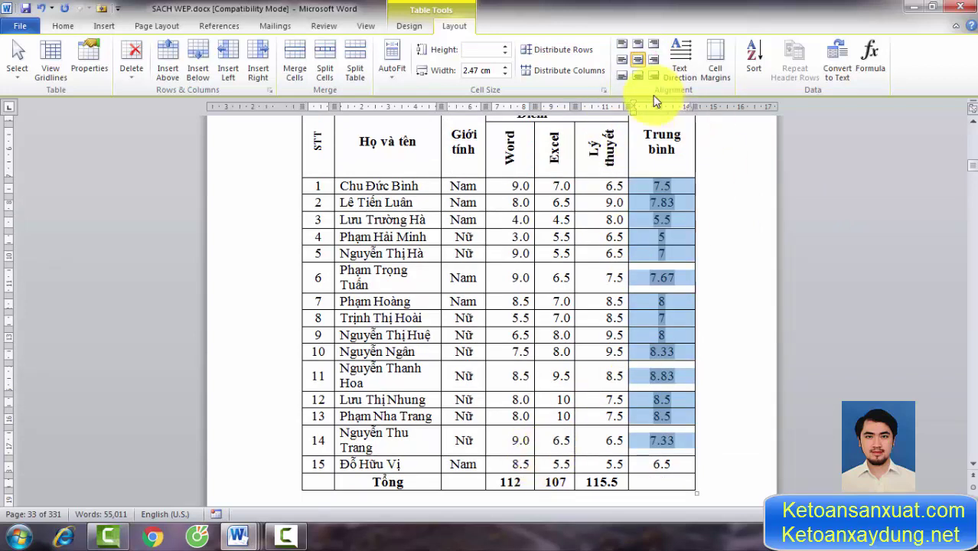
{"action": "left_click", "coordinate": [653, 59]}
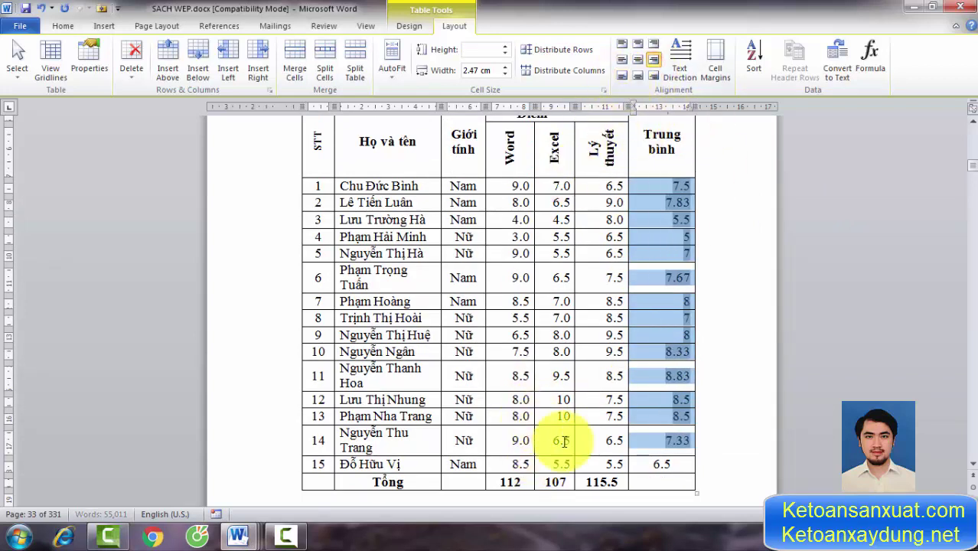
{"action": "left_click", "coordinate": [606, 464]}
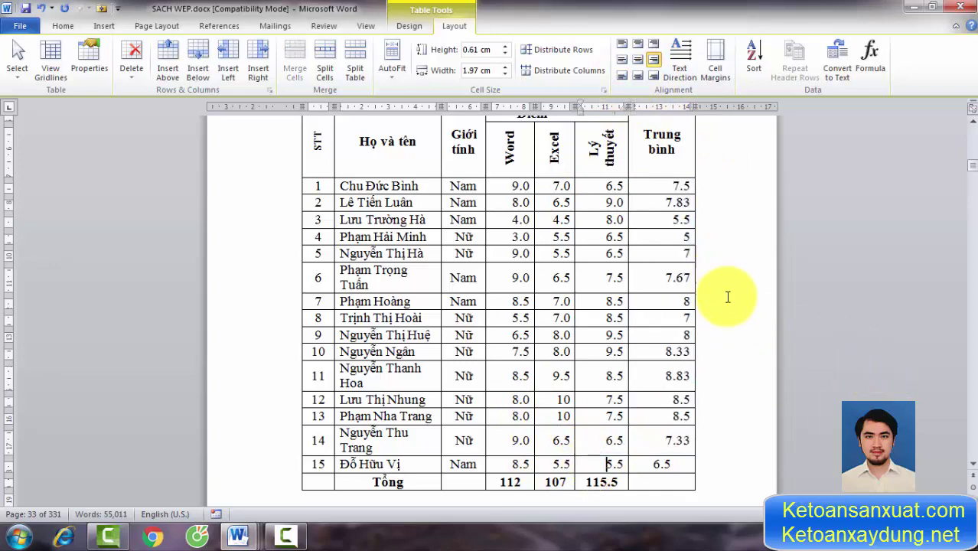
{"action": "scroll", "coordinate": [717, 379], "scroll_direction": "up", "scroll_amount": 2}
{"action": "scroll", "coordinate": [717, 378], "scroll_direction": "down", "scroll_amount": 3}
{"action": "scroll", "coordinate": [709, 375], "scroll_direction": "down", "scroll_amount": 1}
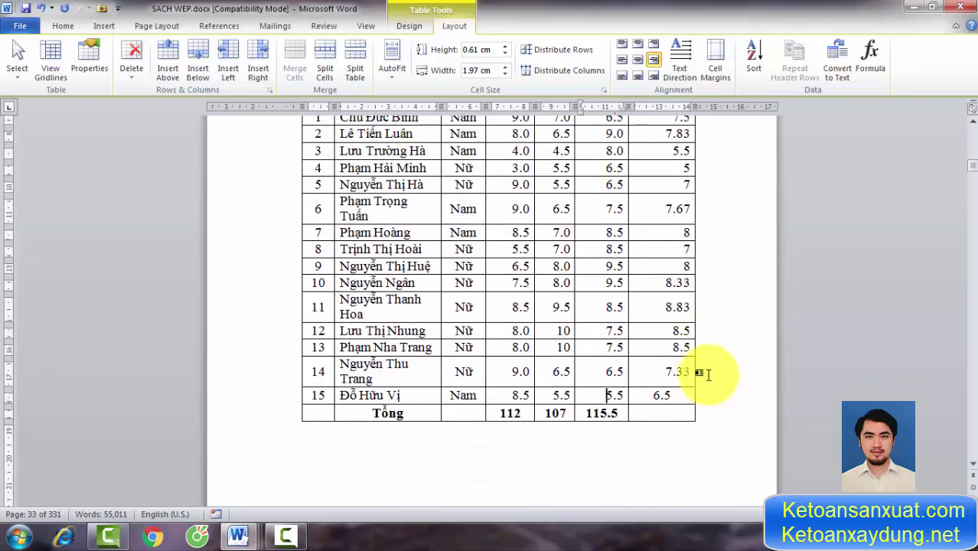
{"action": "scroll", "coordinate": [708, 374], "scroll_direction": "up", "scroll_amount": 4}
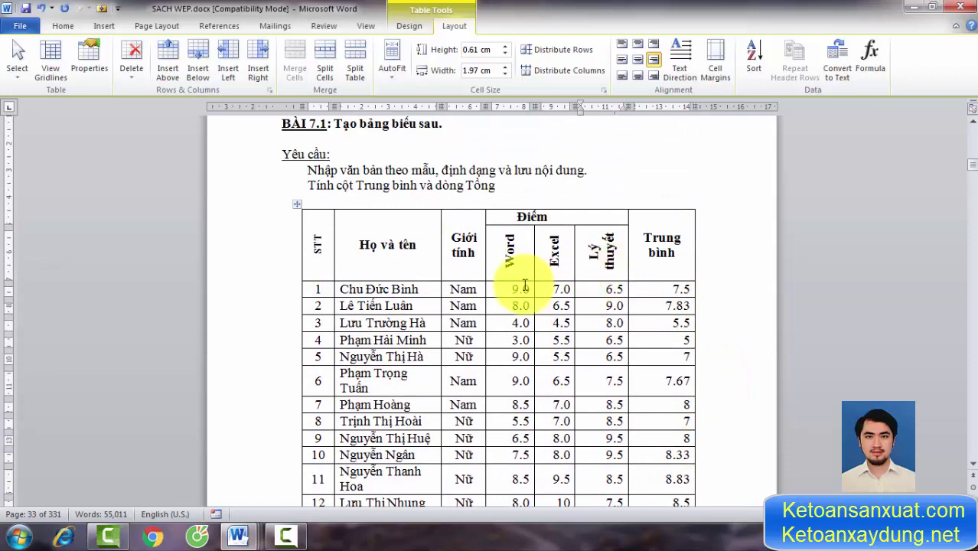
{"action": "left_click_drag", "start_coordinate": [475, 286], "coordinate": [464, 288]}
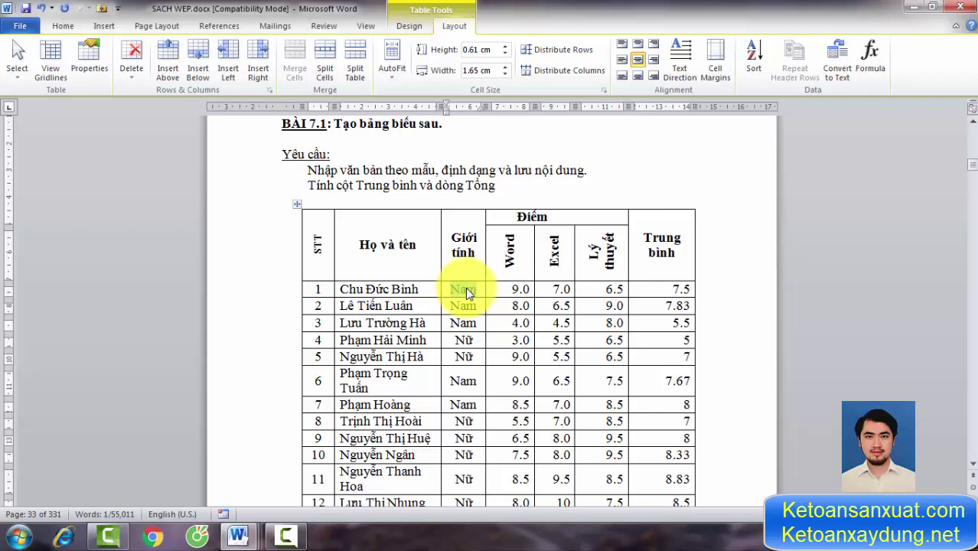
{"action": "double_click", "coordinate": [465, 288]}
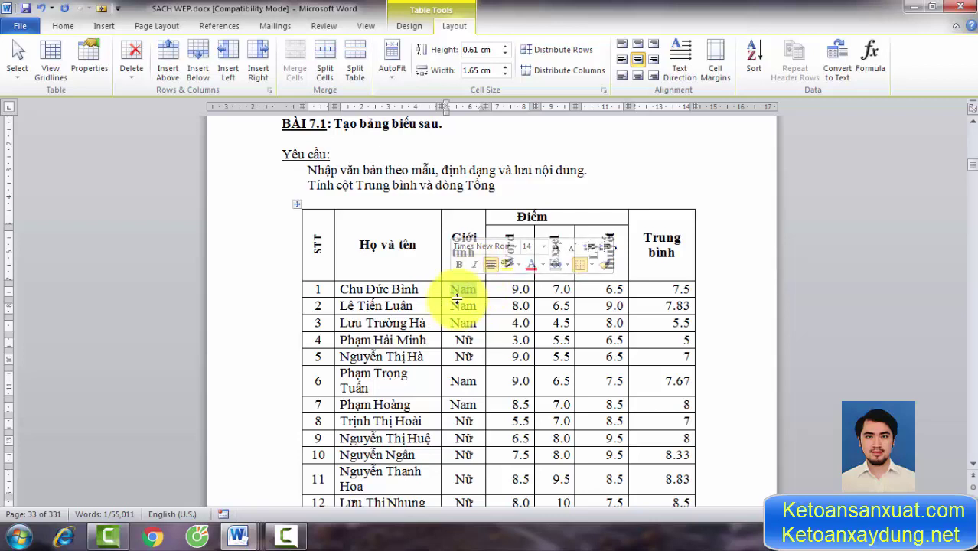
{"action": "left_click", "coordinate": [296, 207]}
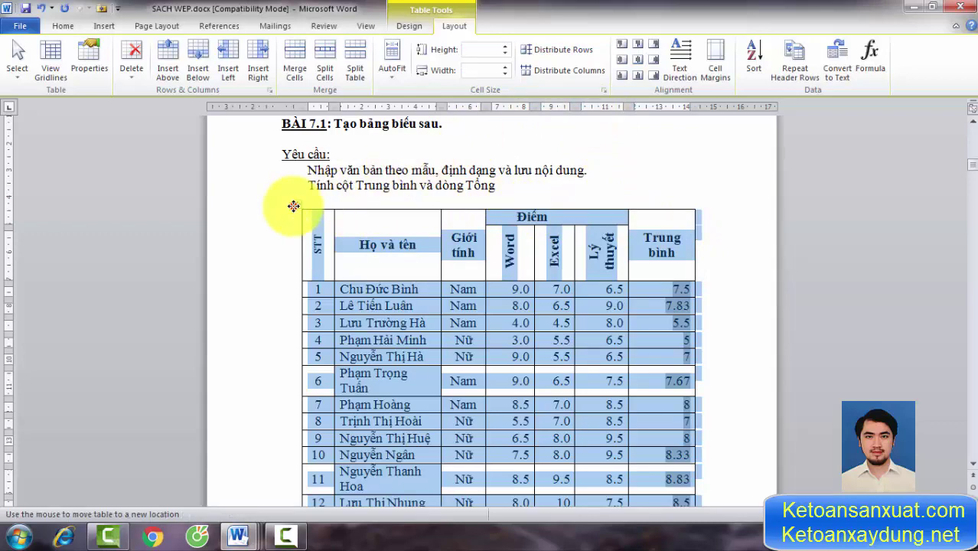
{"action": "left_click", "coordinate": [296, 204]}
{"action": "left_click", "coordinate": [408, 26]}
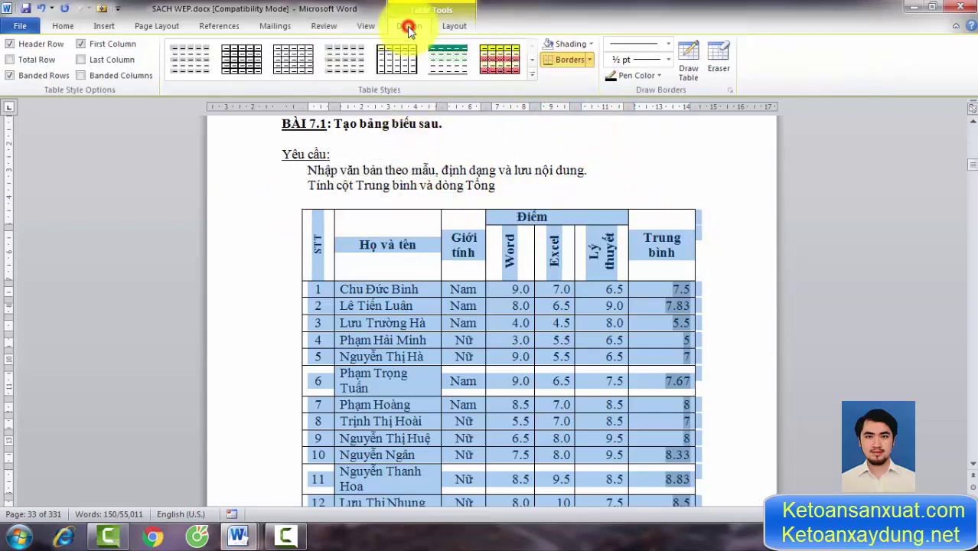
{"action": "left_click", "coordinate": [589, 60]}
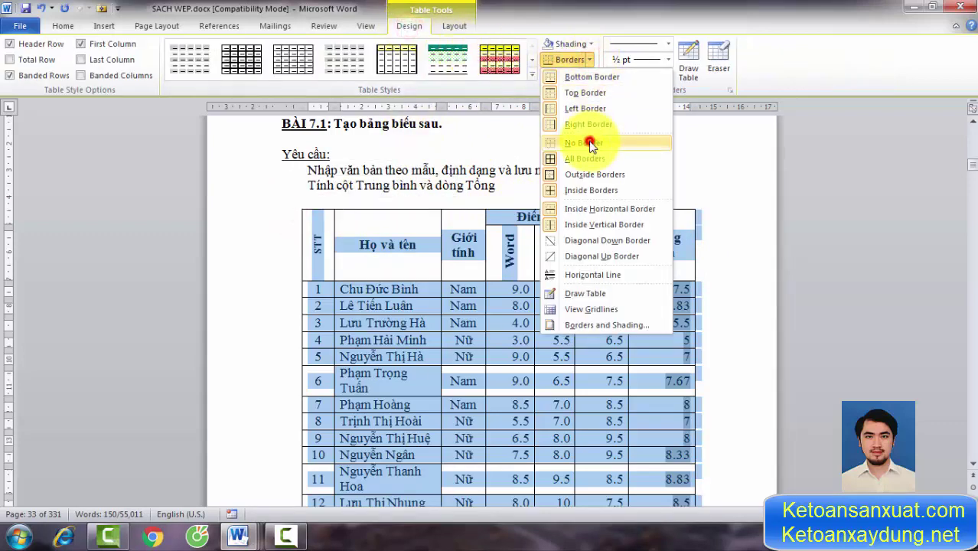
{"action": "left_click", "coordinate": [589, 141]}
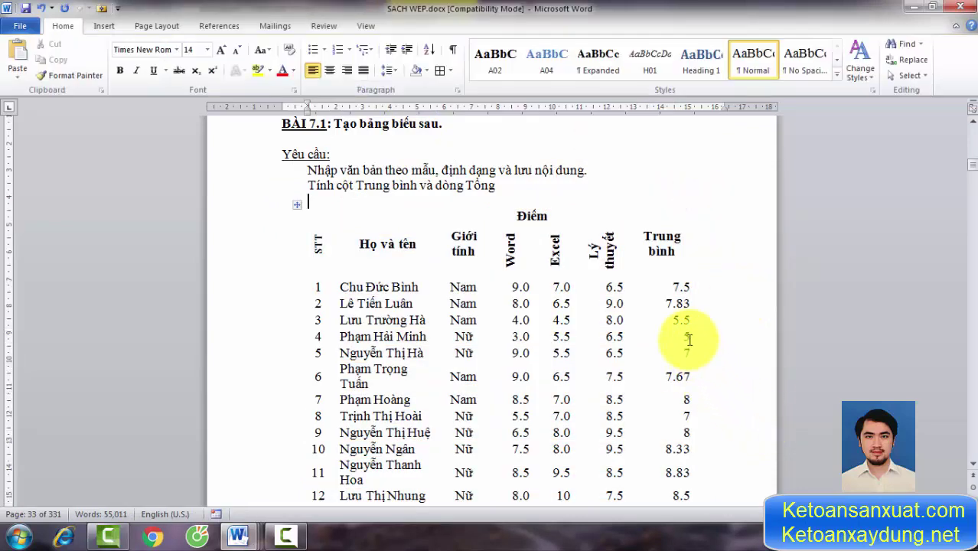
{"action": "key", "text": "ctrl+z"}
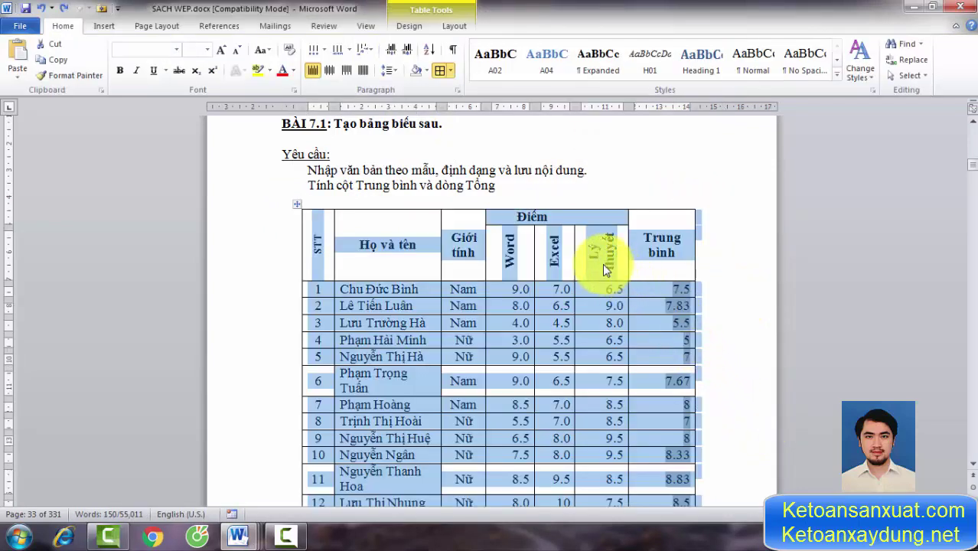
{"action": "right_click", "coordinate": [322, 243]}
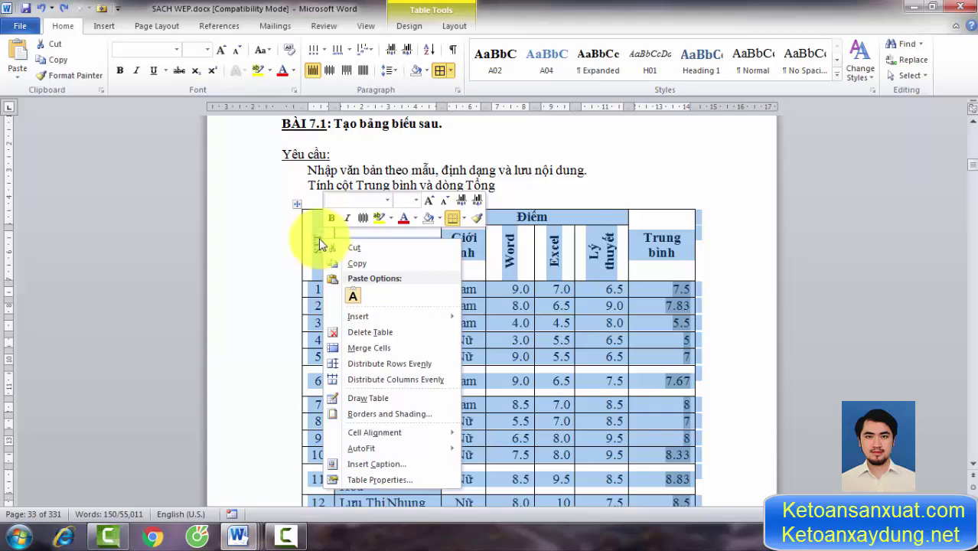
{"action": "left_click", "coordinate": [321, 242]}
{"action": "left_click", "coordinate": [319, 244]}
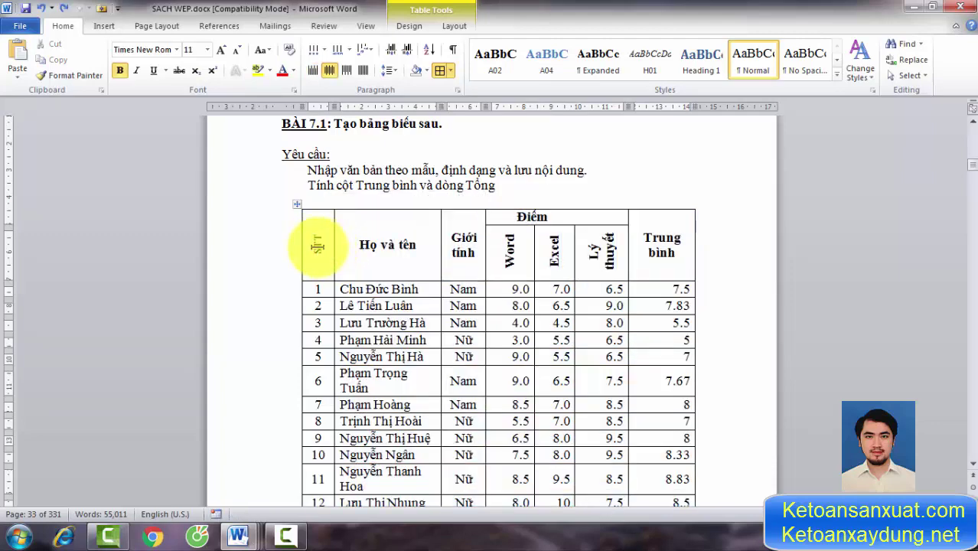
{"action": "right_click", "coordinate": [317, 245]}
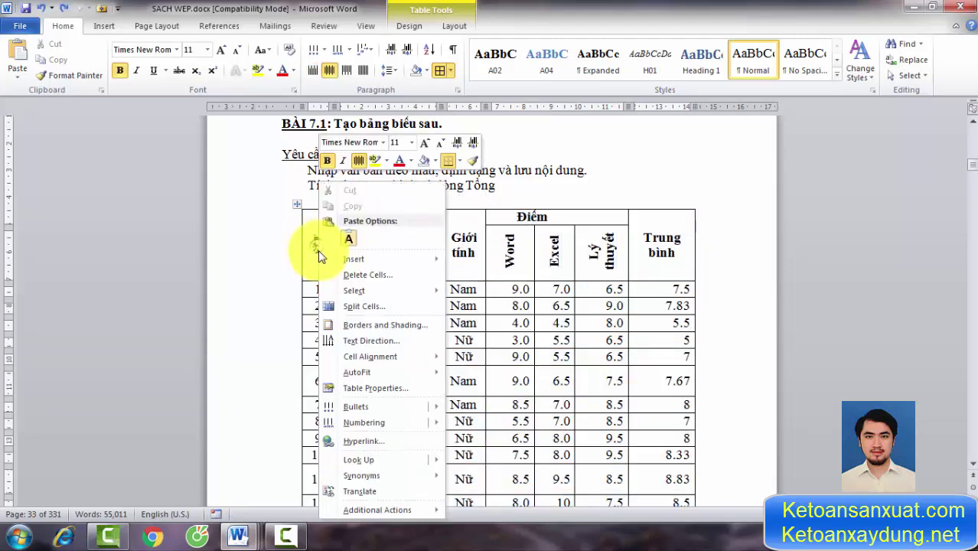
{"action": "left_click", "coordinate": [366, 340]}
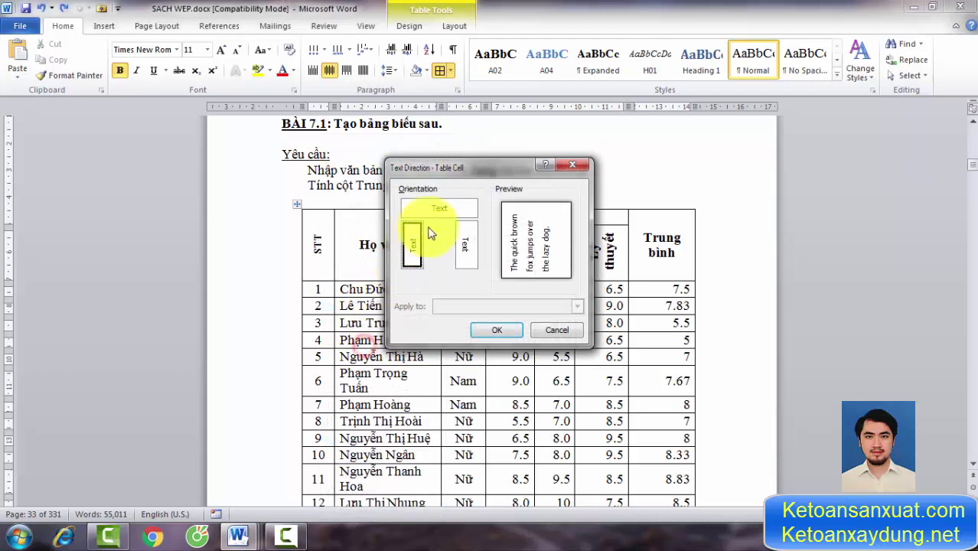
{"action": "left_click", "coordinate": [553, 331]}
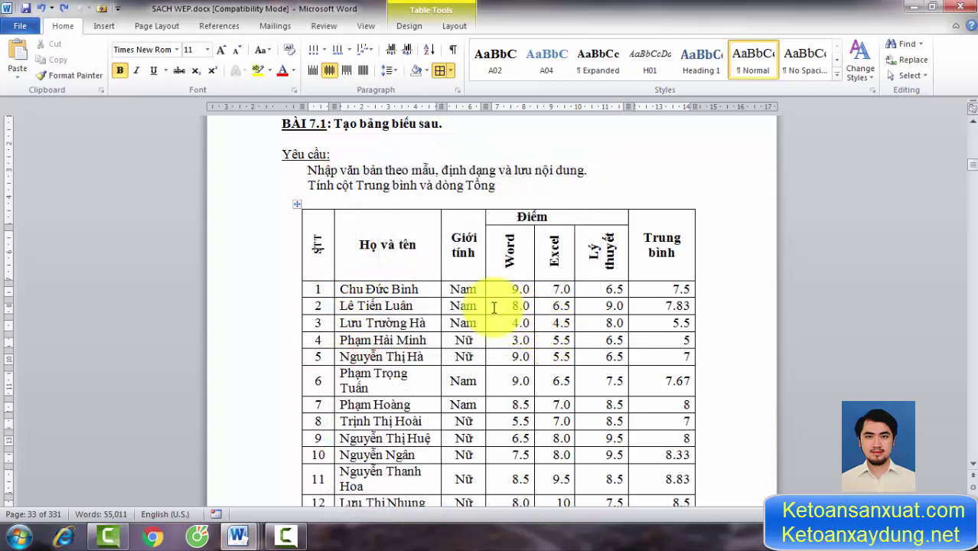
{"action": "left_click", "coordinate": [379, 272]}
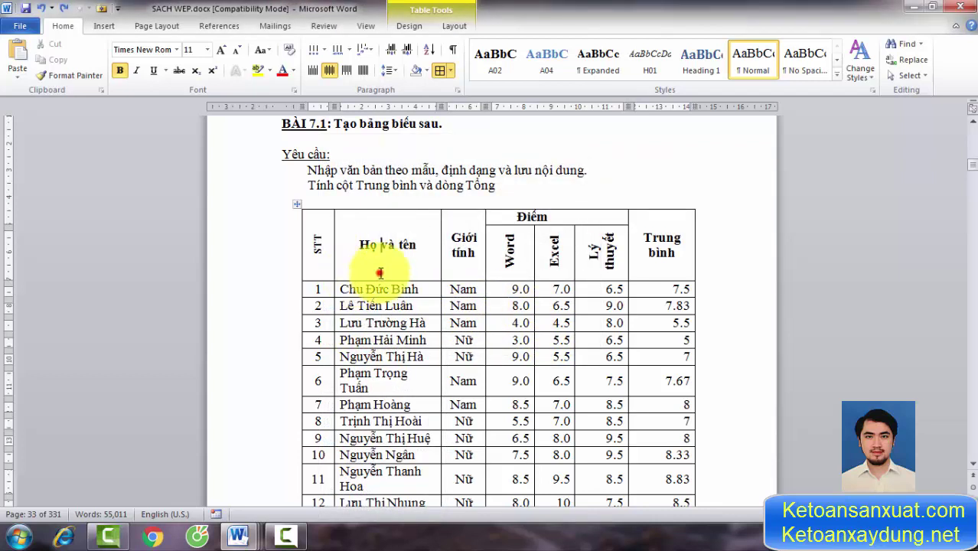
{"action": "left_click_drag", "start_coordinate": [360, 245], "coordinate": [414, 246]}
{"action": "key", "text": "Delete"}
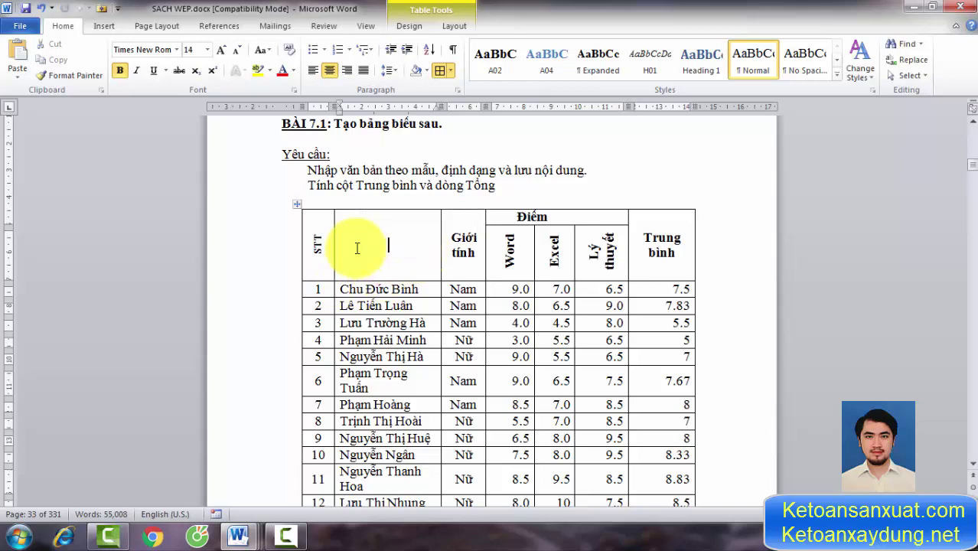
{"action": "right_click", "coordinate": [366, 245]}
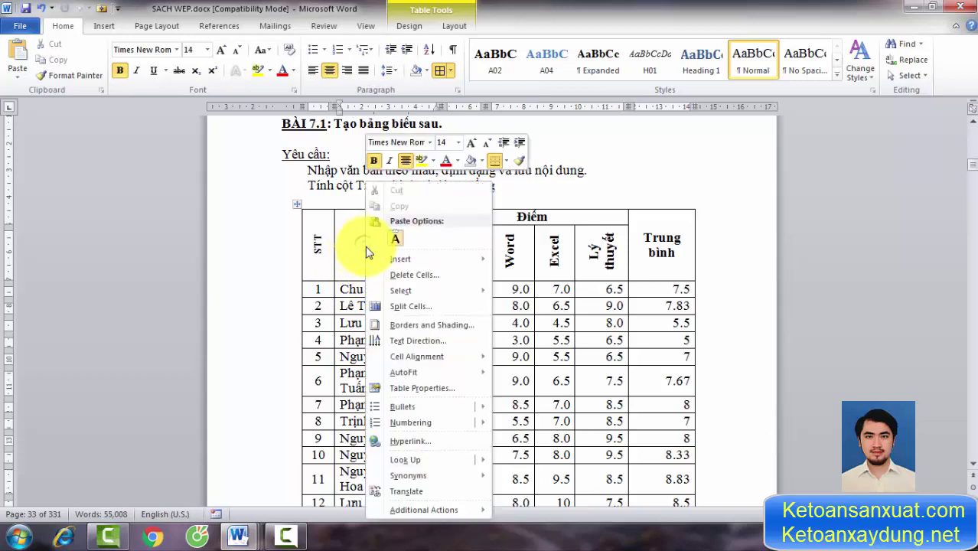
{"action": "left_click", "coordinate": [413, 305]}
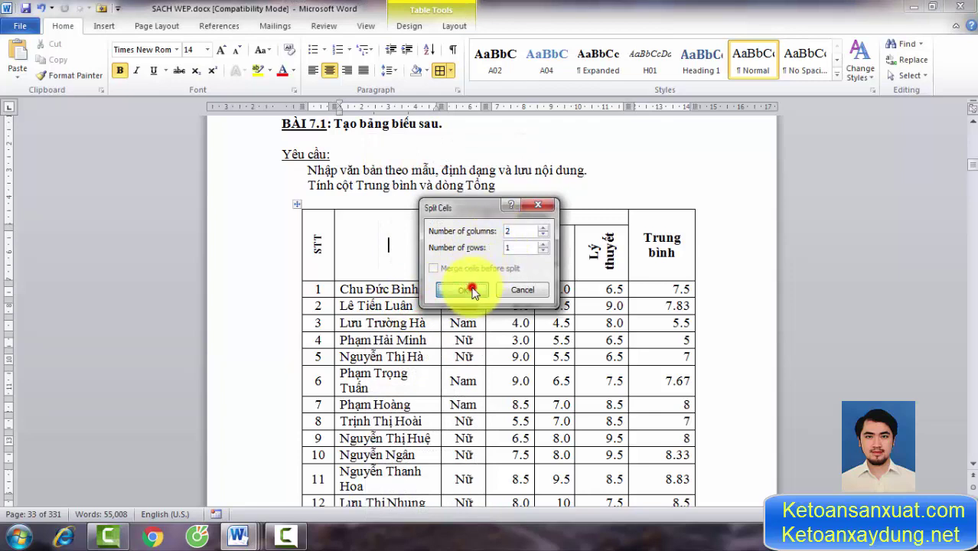
{"action": "left_click", "coordinate": [462, 289]}
{"action": "left_click", "coordinate": [618, 357]}
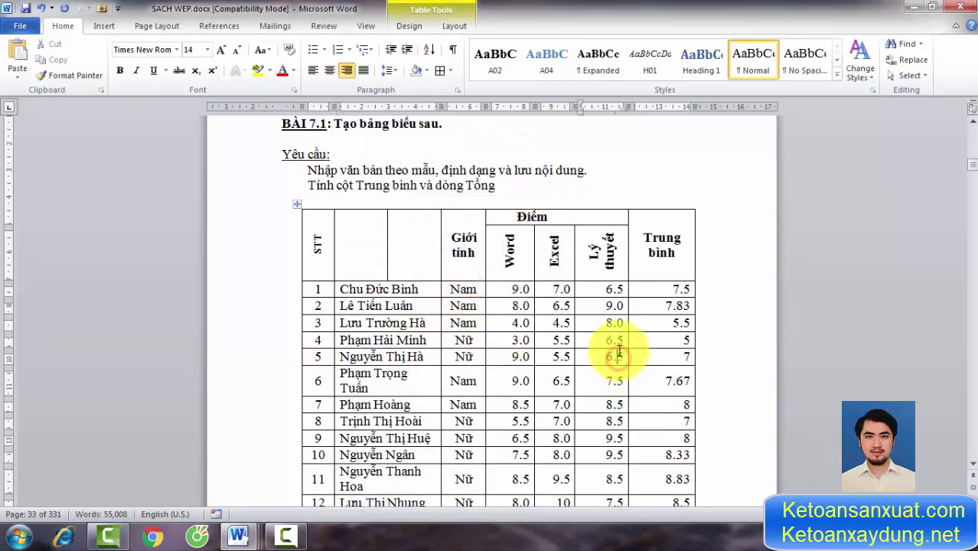
{"action": "key", "text": "ctrl+z"}
{"action": "key", "text": "ctrl+z"}
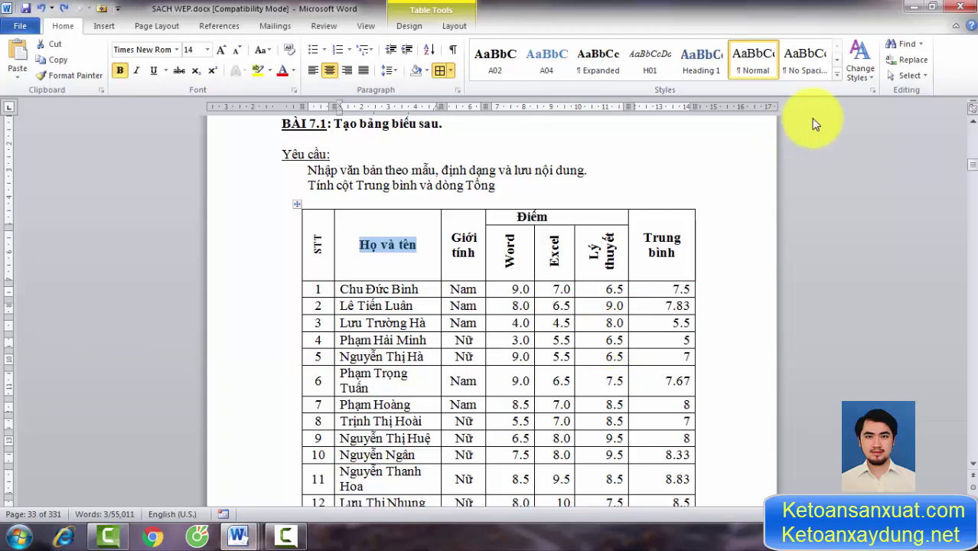
{"action": "scroll", "coordinate": [656, 409], "scroll_direction": "down", "scroll_amount": 3}
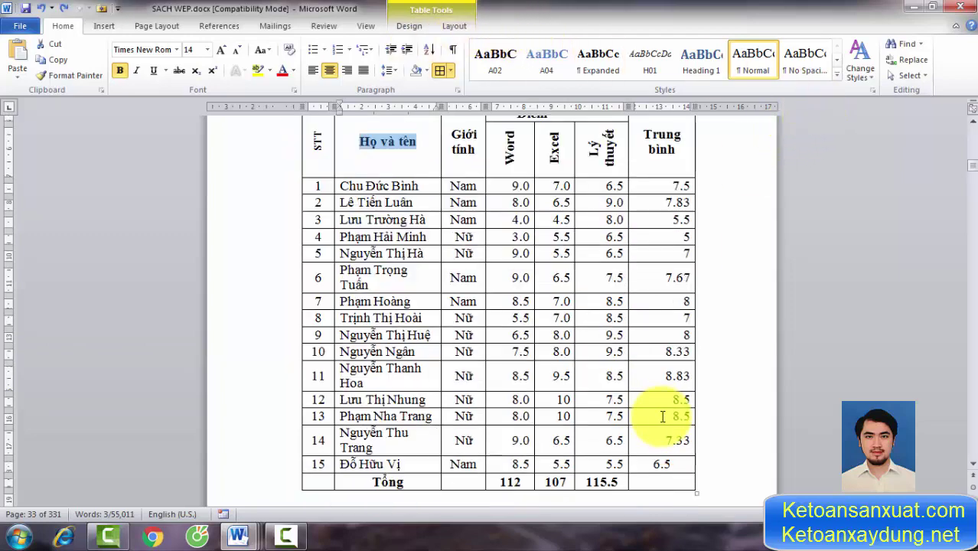
Put =SUM(ABOVE) in the Tổng row's Trung bình cell, giving 111.49.
{"action": "left_click", "coordinate": [661, 480]}
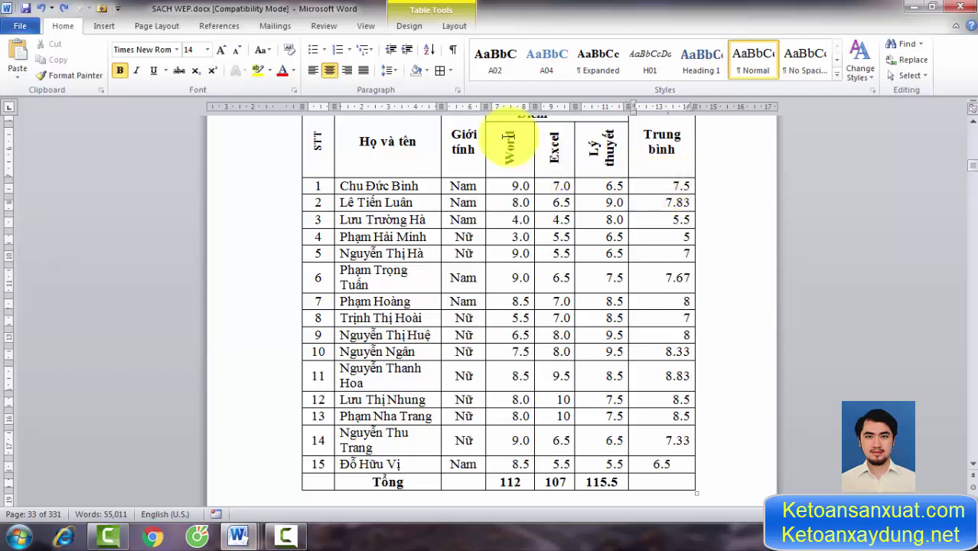
{"action": "left_click", "coordinate": [454, 26]}
{"action": "left_click", "coordinate": [872, 71]}
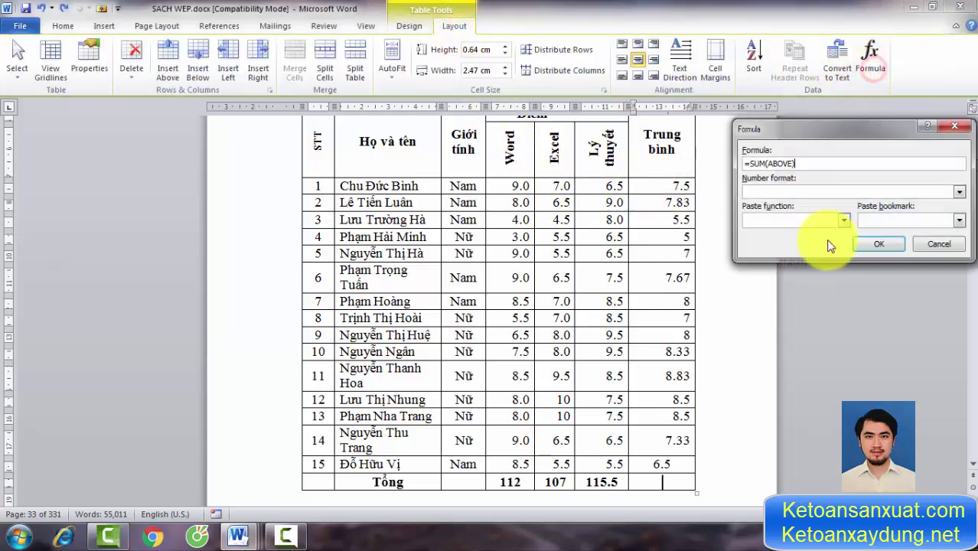
{"action": "left_click", "coordinate": [861, 240]}
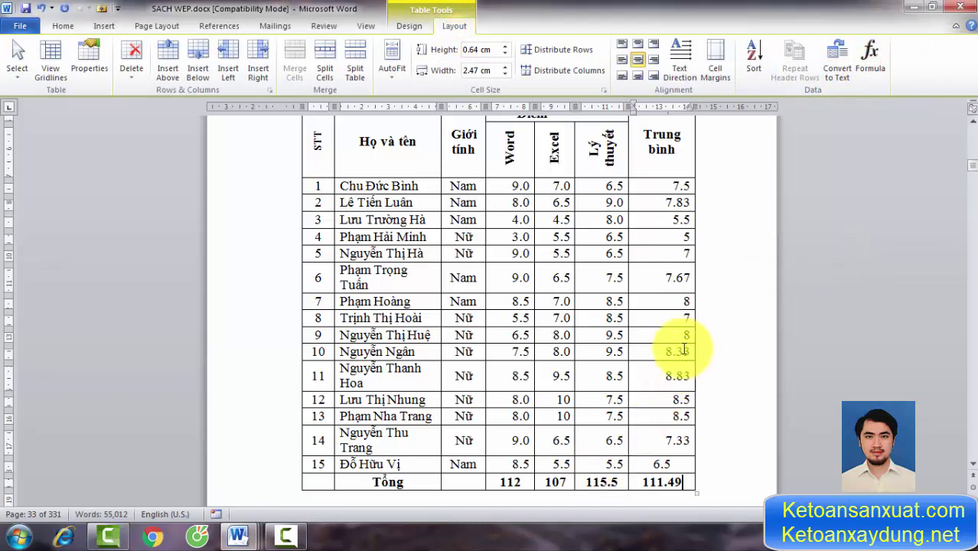
{"action": "scroll", "coordinate": [642, 383], "scroll_direction": "up", "scroll_amount": 2}
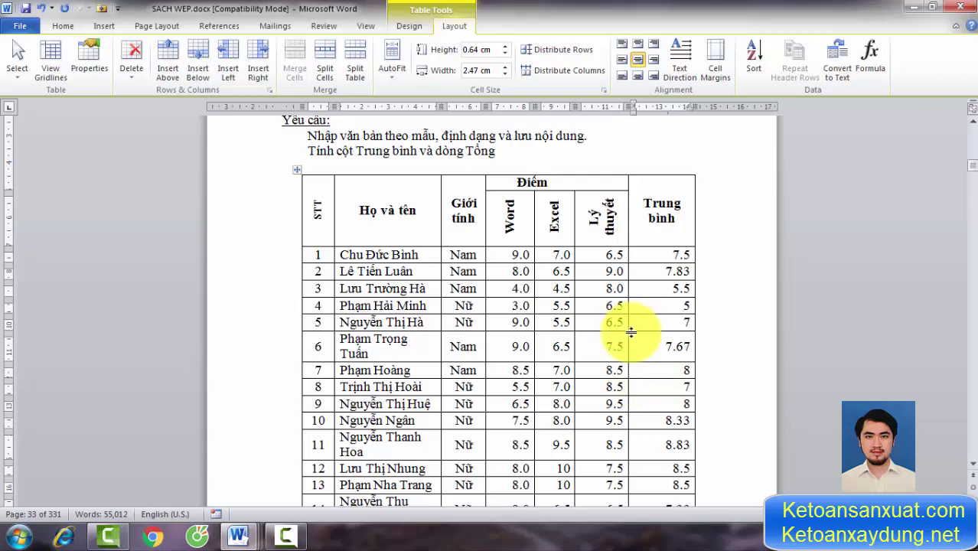
{"action": "scroll", "coordinate": [631, 331], "scroll_direction": "up", "scroll_amount": 1}
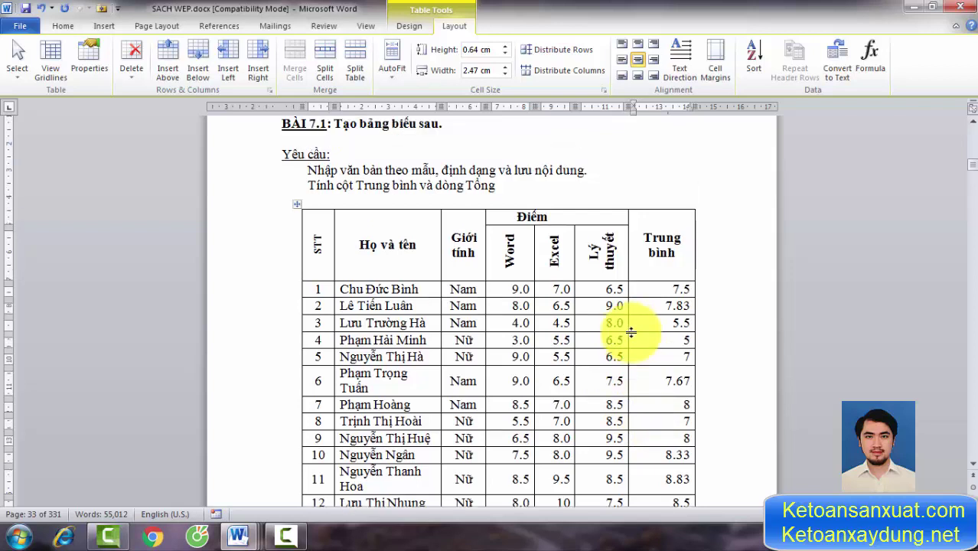